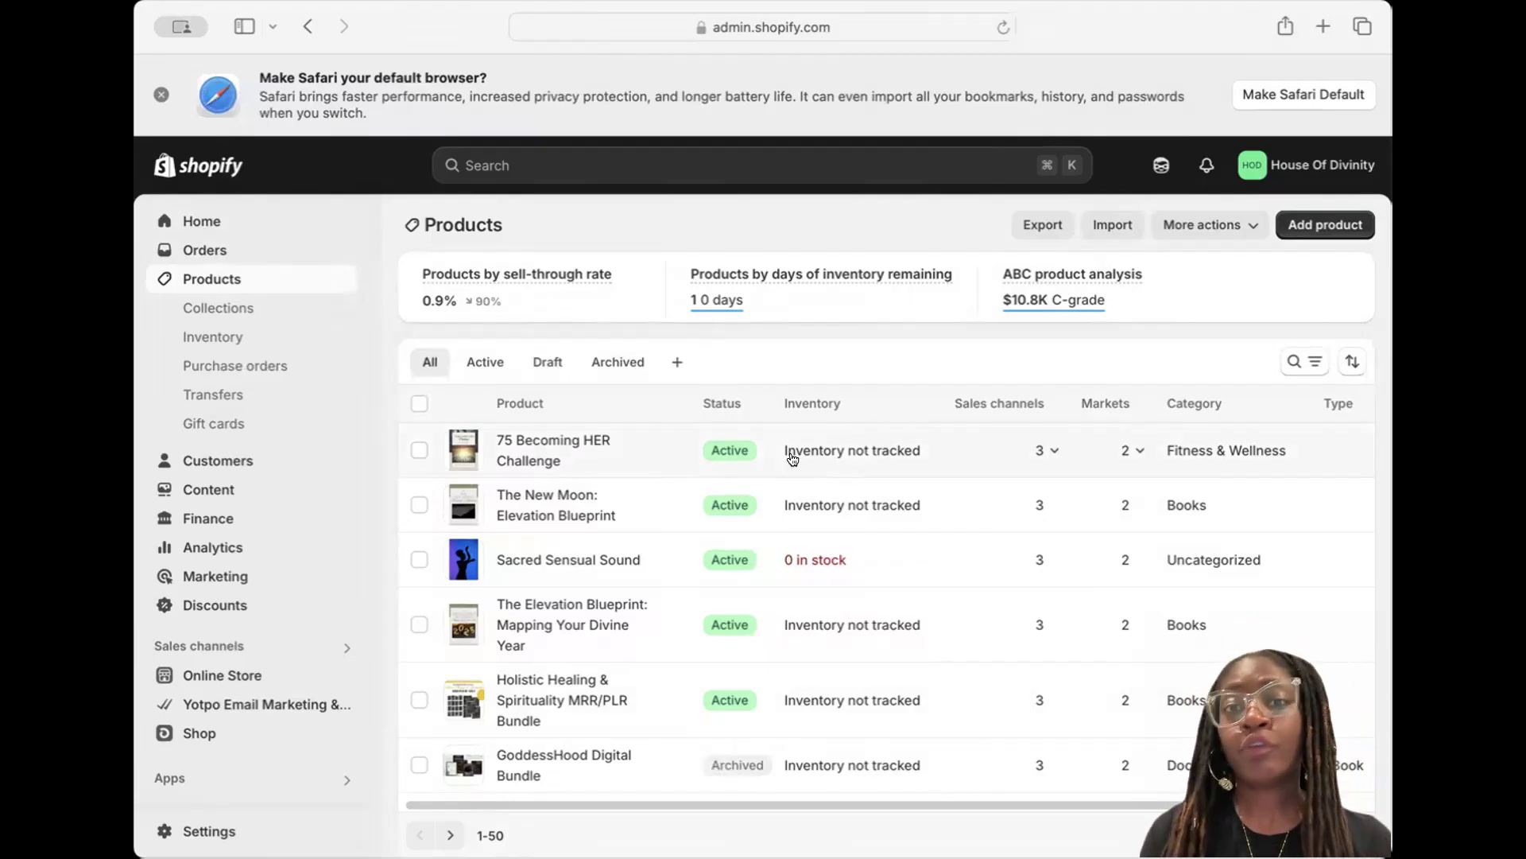
Start a new product in the store and title it "Future Self Journal"
{"action": "left_click", "coordinate": [1323, 221]}
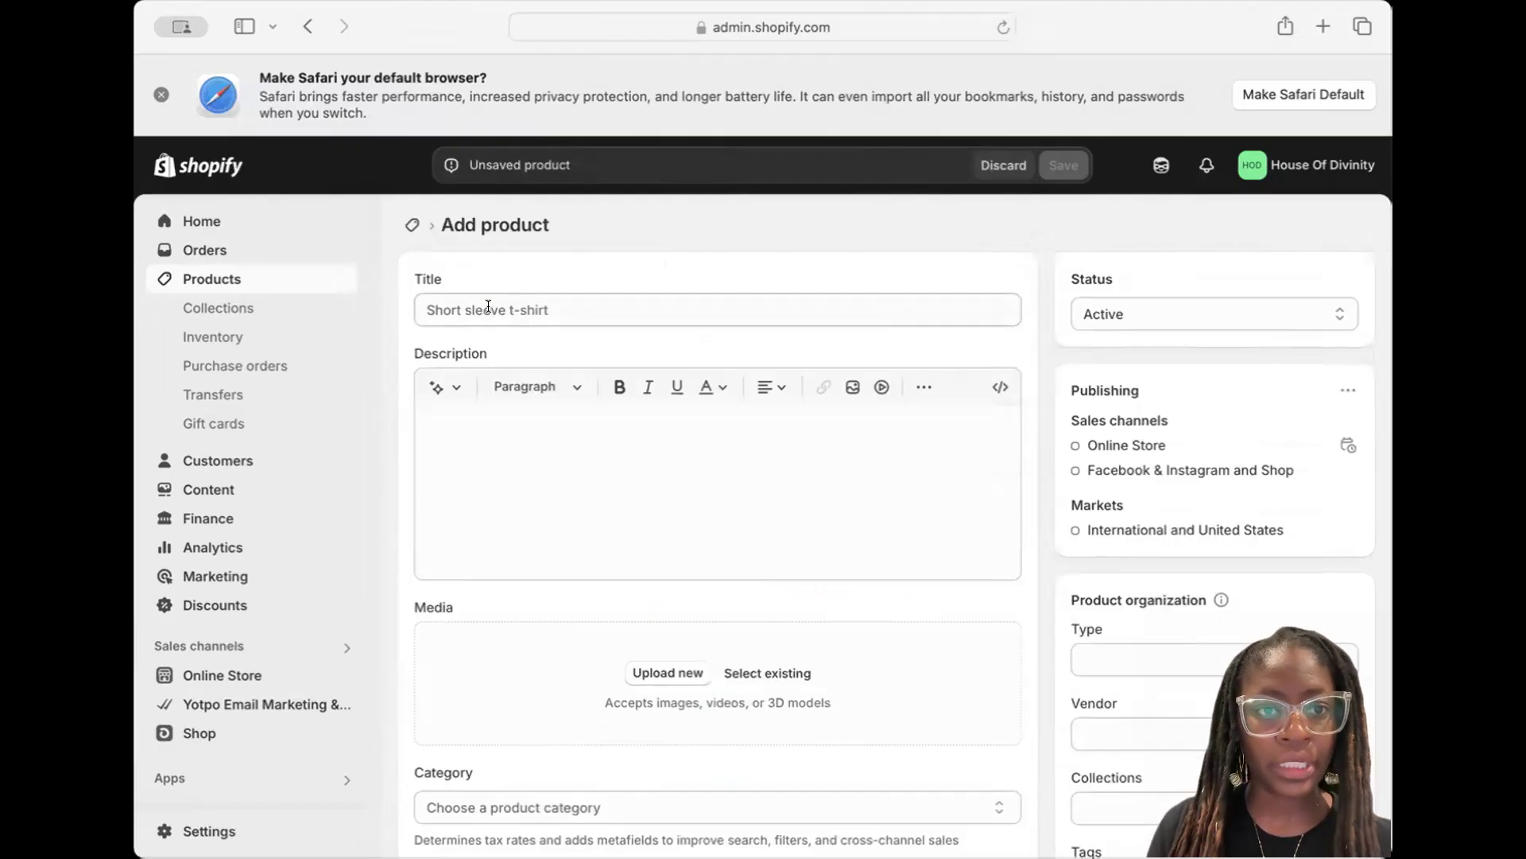
{"action": "left_click", "coordinate": [488, 307]}
{"action": "type", "text": "Future Se"}
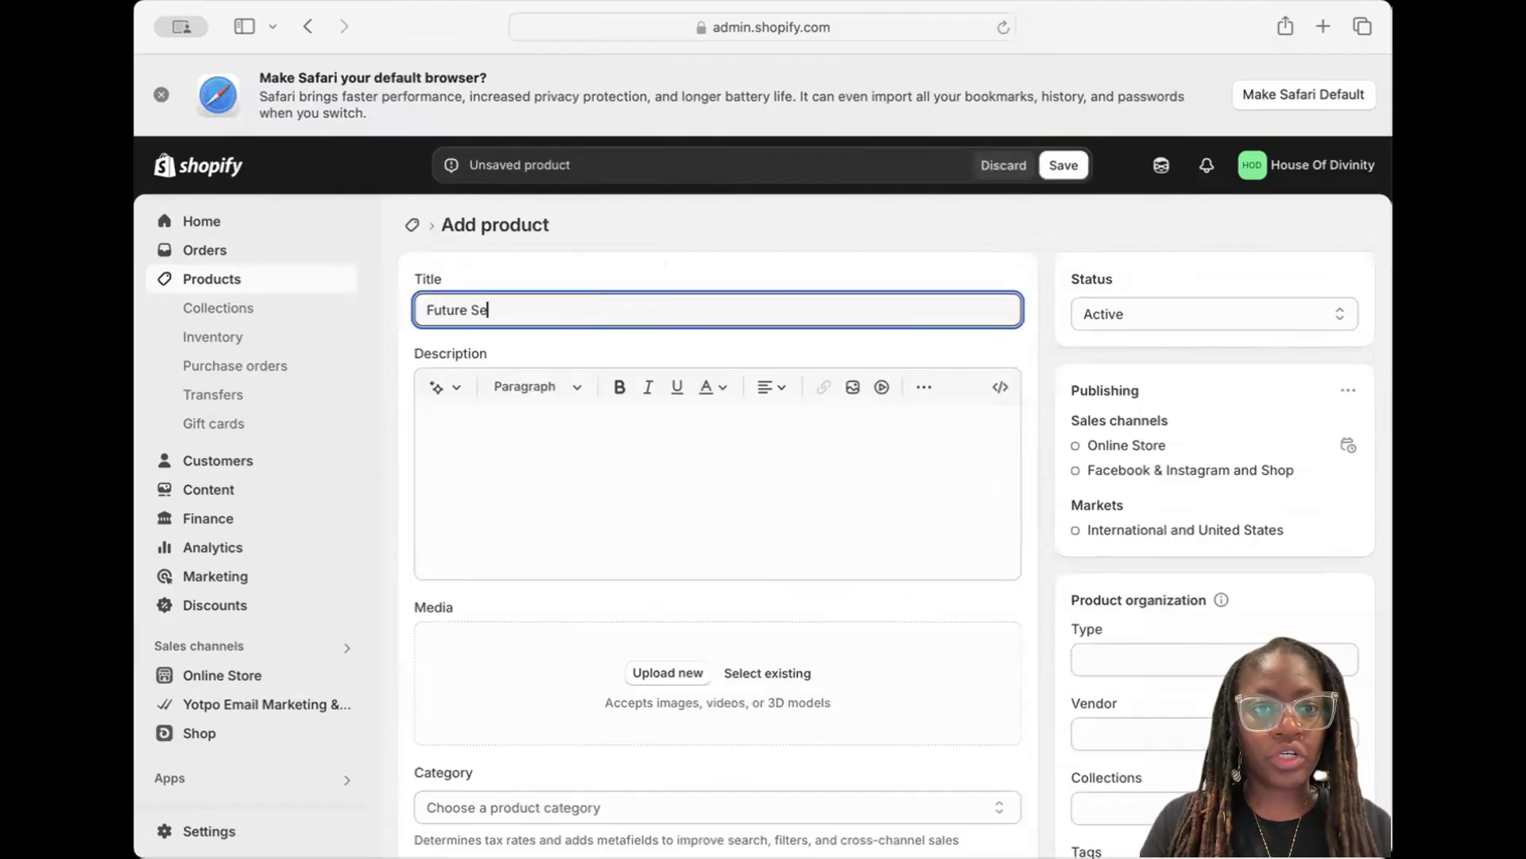
{"action": "type", "text": "lf Journal"}
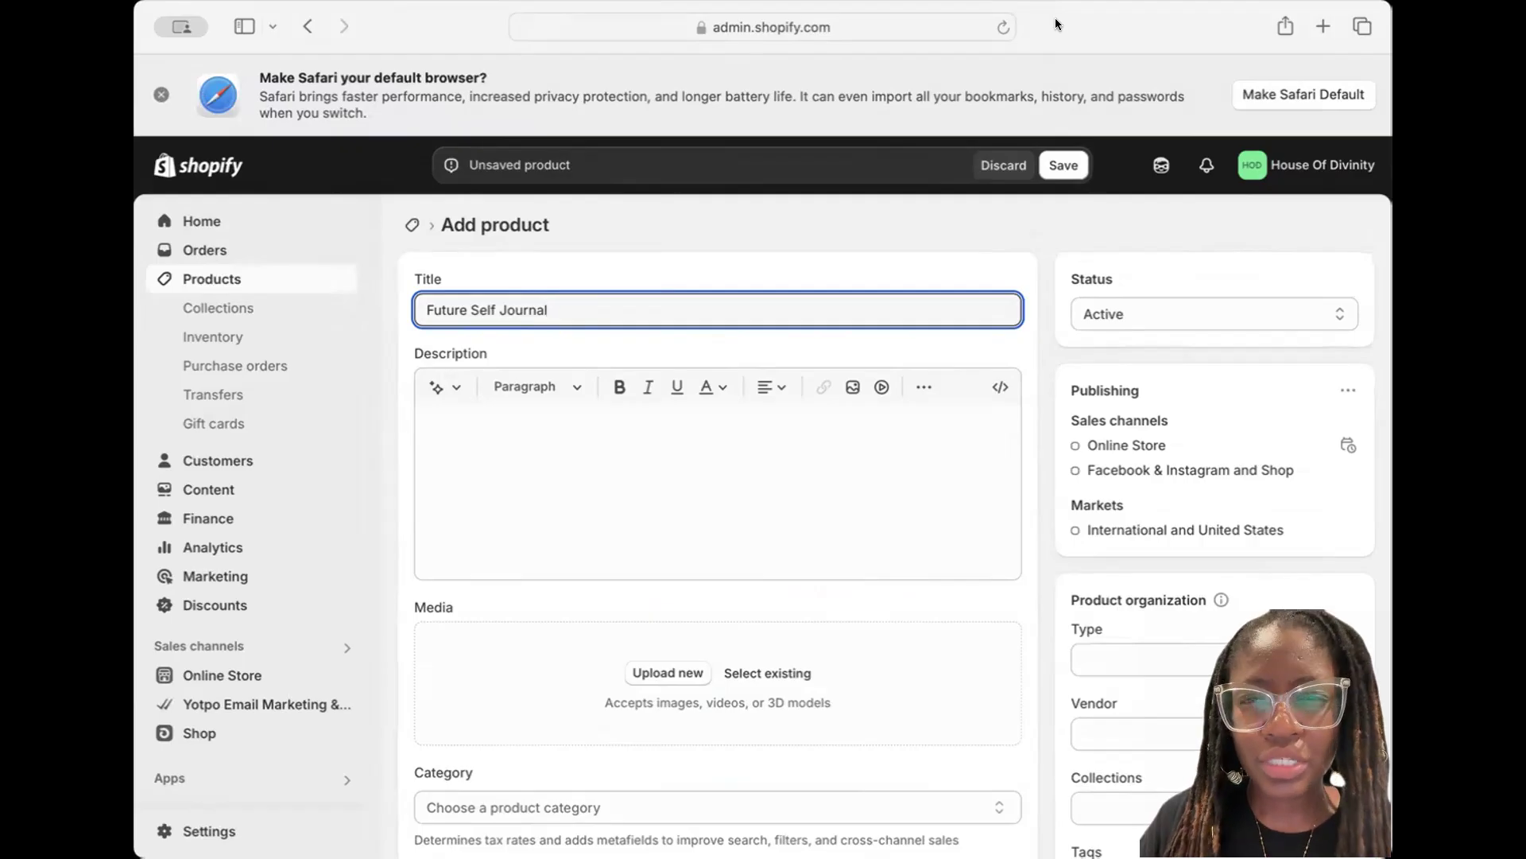
Open chatgpt.com in a new browser tab and dismiss the login prompt
{"action": "left_click", "coordinate": [1322, 26]}
{"action": "type", "text": "chat"}
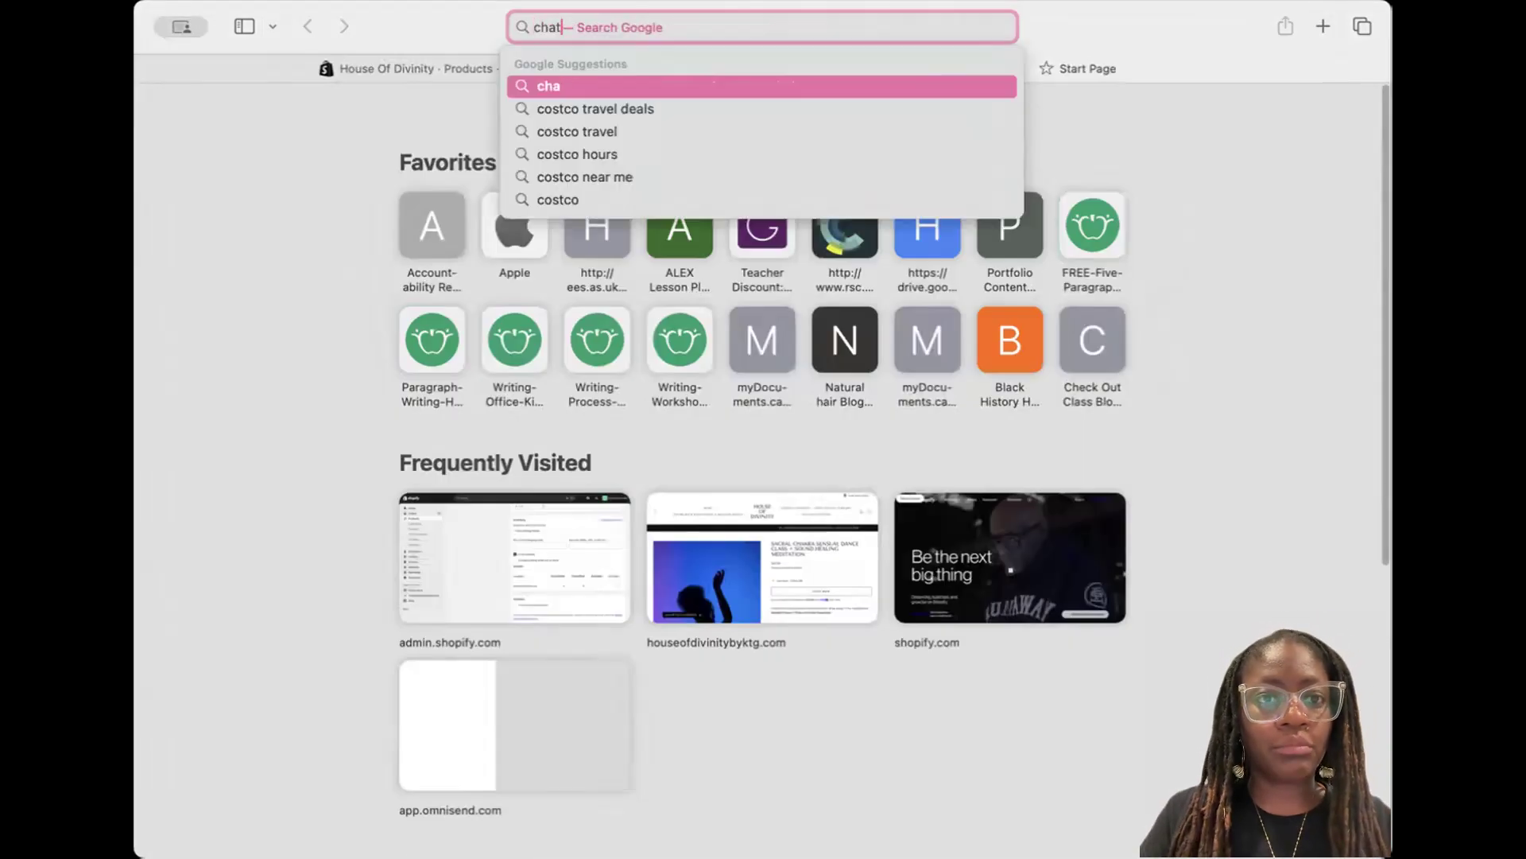
{"action": "type", "text": "gpt.com"}
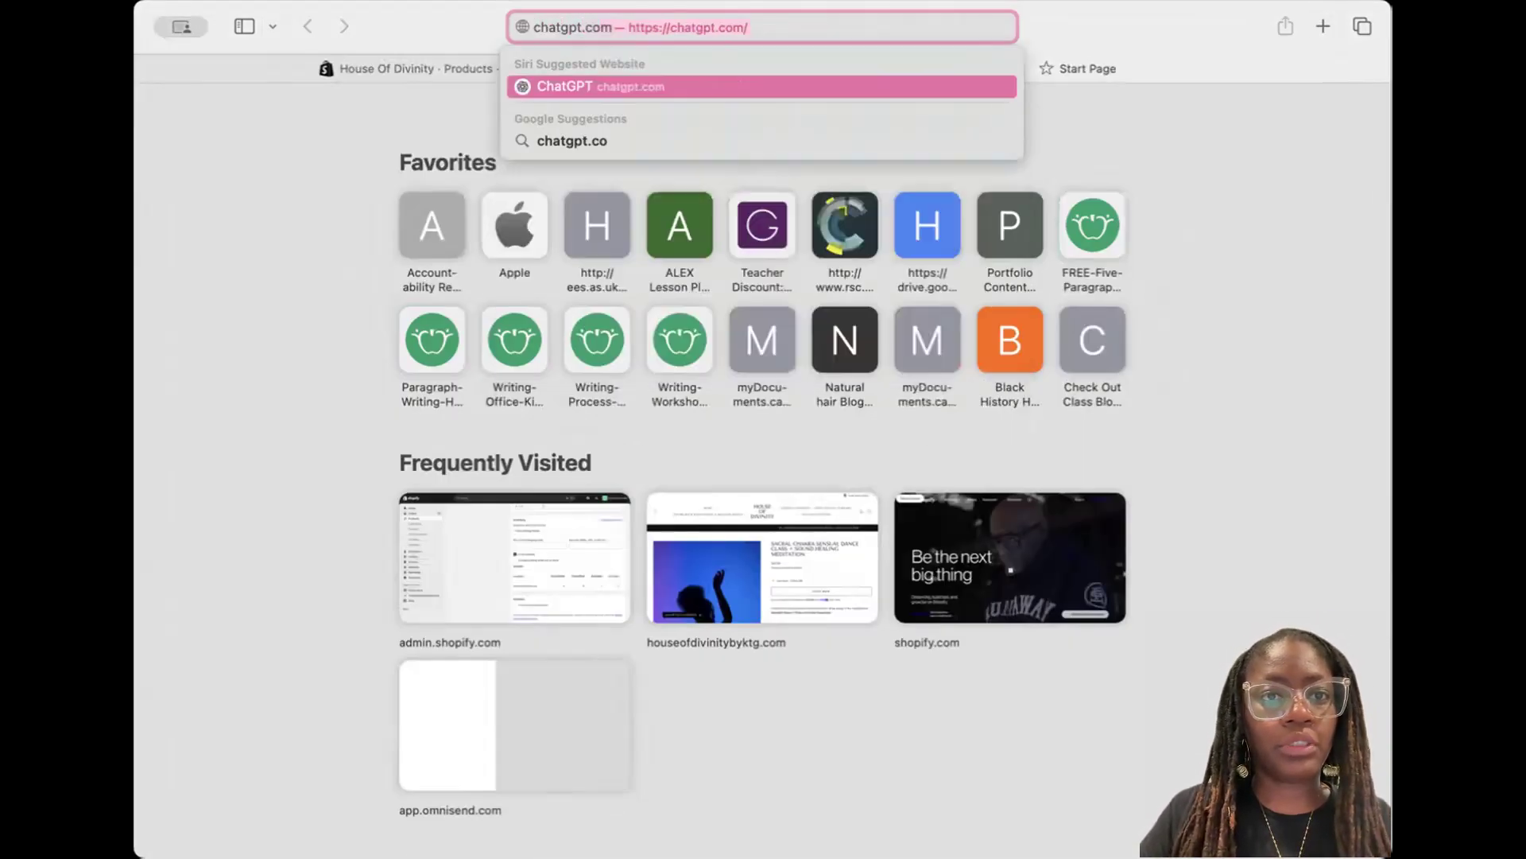
{"action": "key", "text": "Return"}
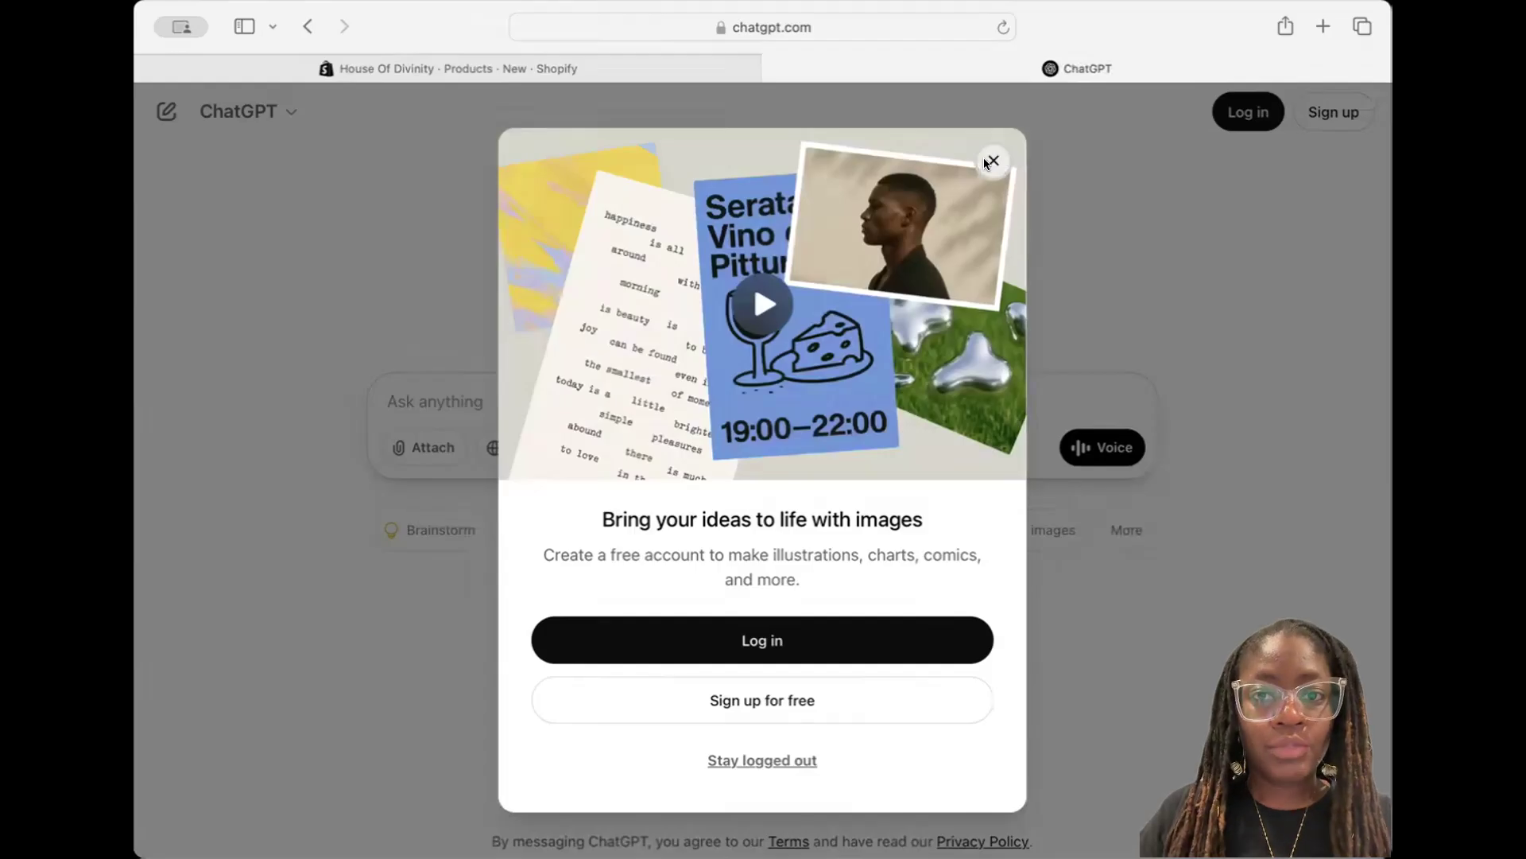
{"action": "left_click", "coordinate": [991, 162]}
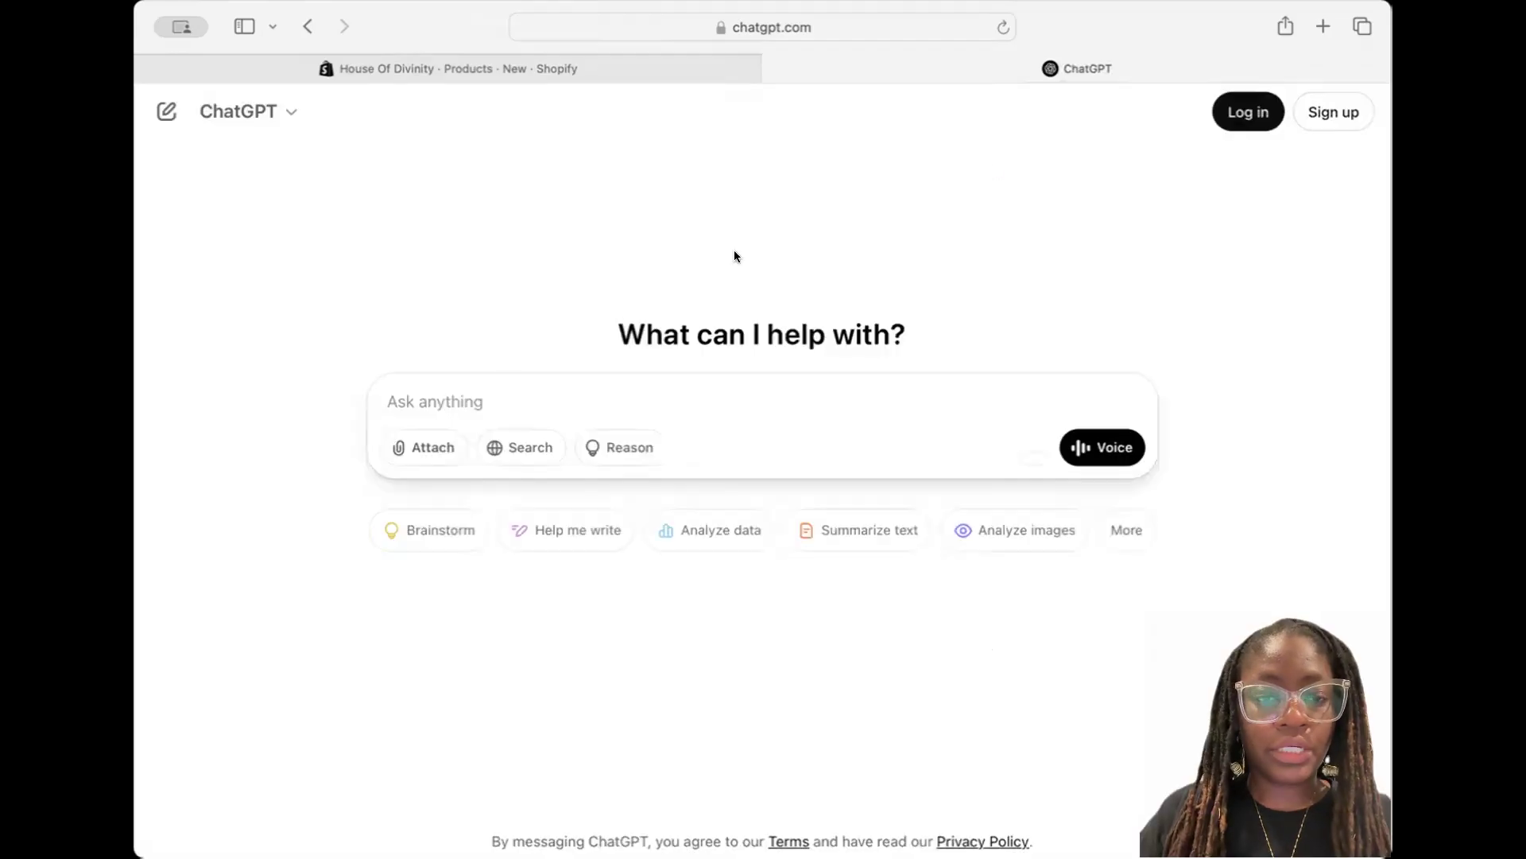
Write the prompt opening: Create a landing page for a digital product titled "Future Self Journal". The product includes 4 parts
{"action": "type", "text": "Create a "}
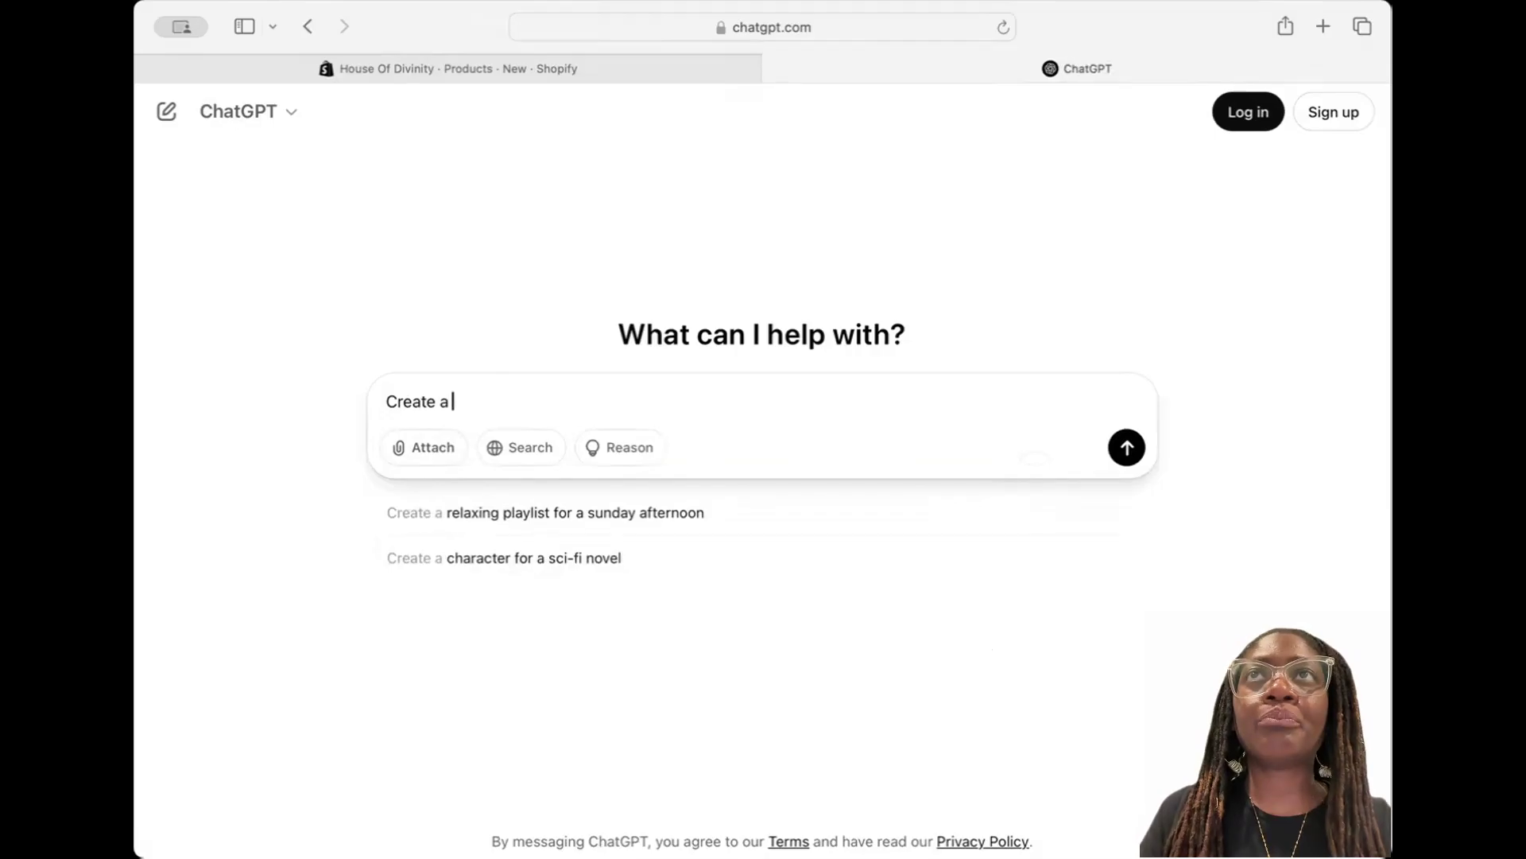
{"action": "type", "text": "landi"}
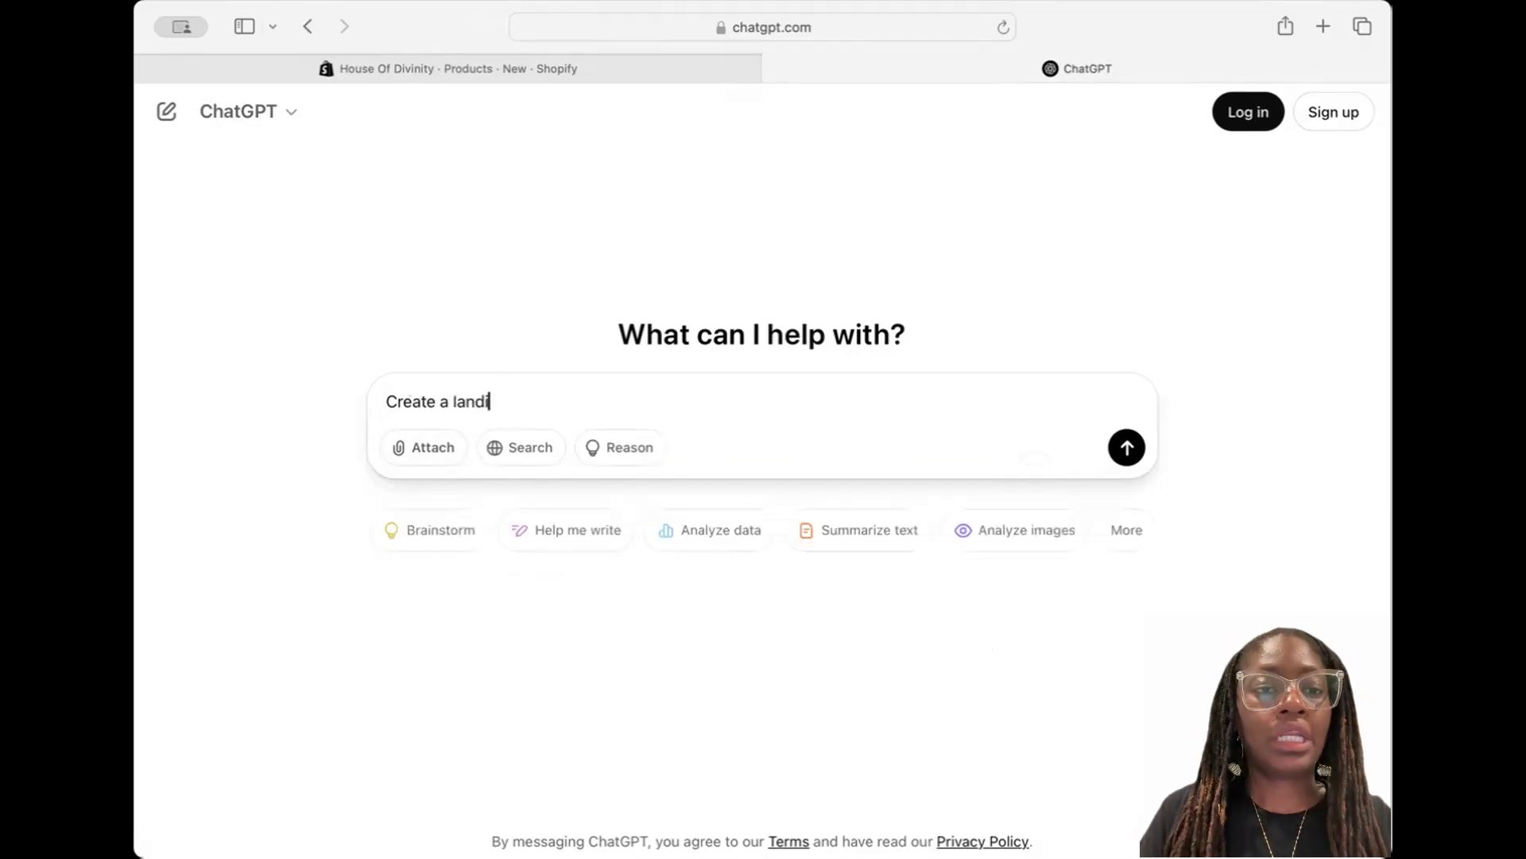
{"action": "type", "text": "ng page for a digital "}
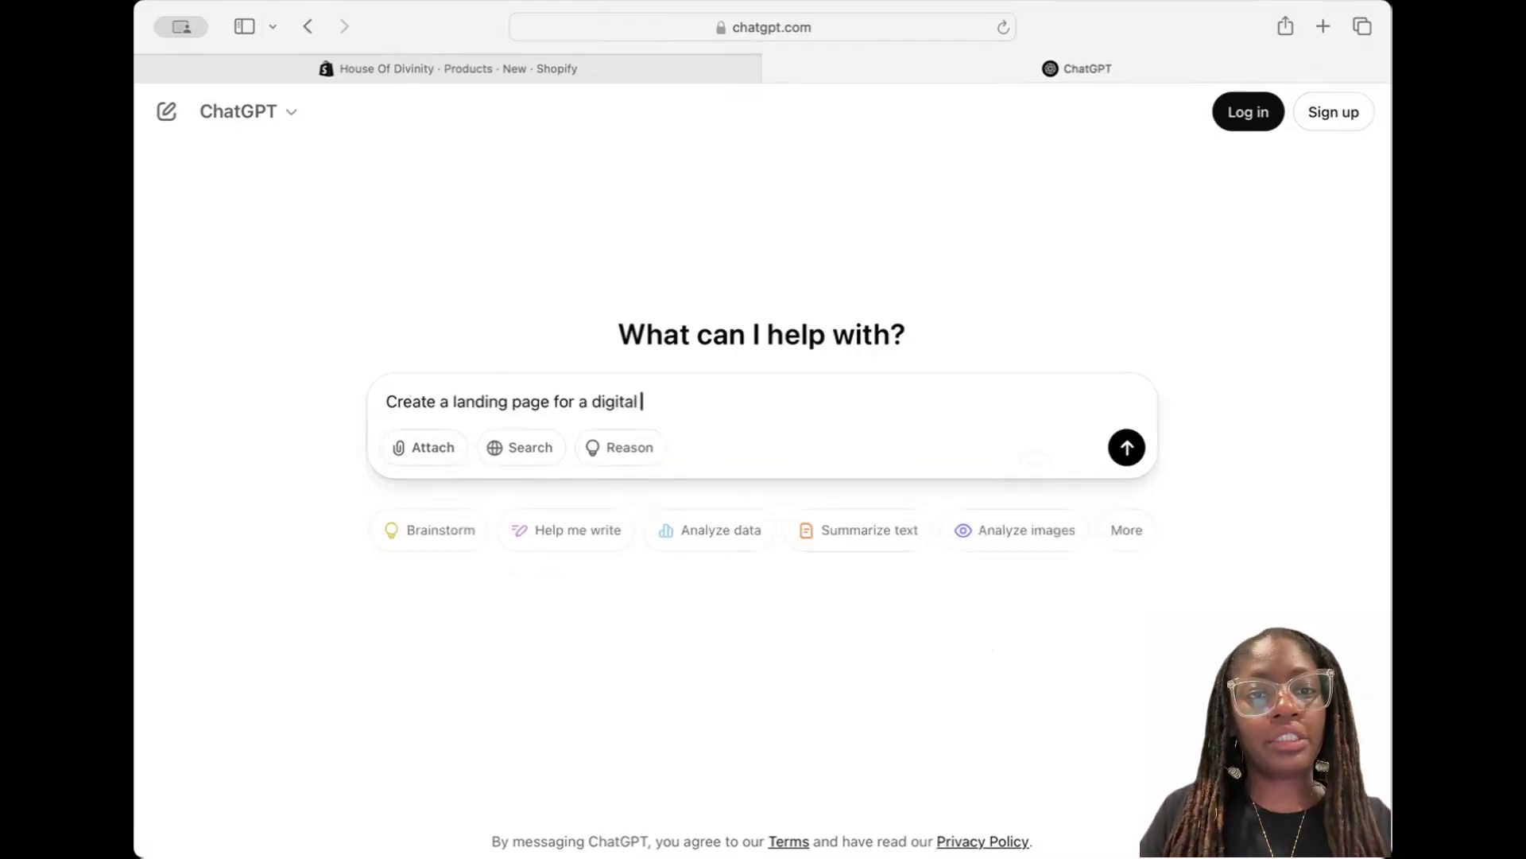
{"action": "type", "text": "product titled \""}
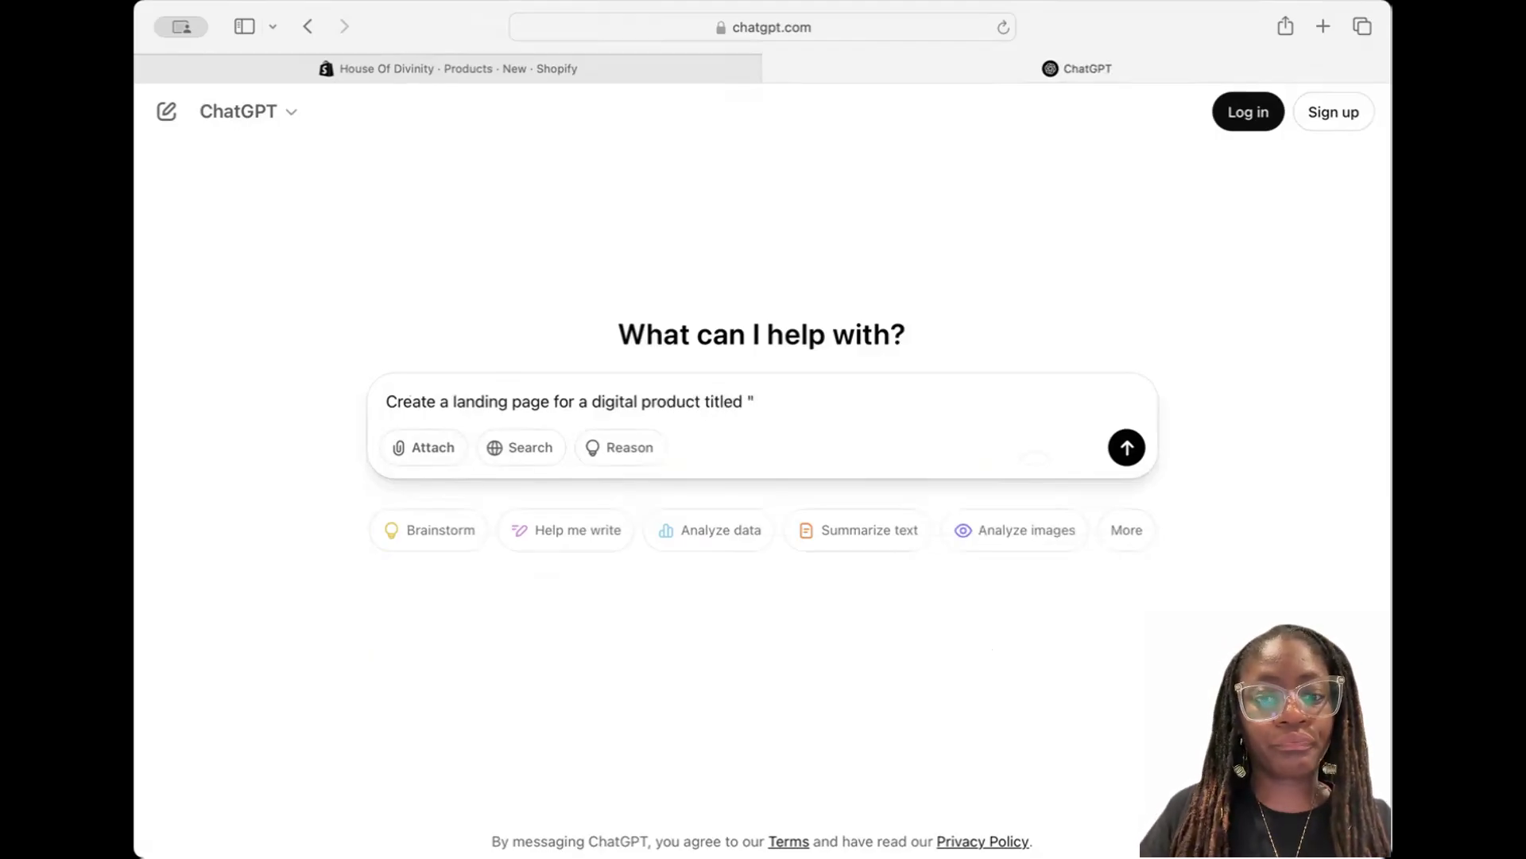
{"action": "type", "text": "Future Self Journal\". The pr"}
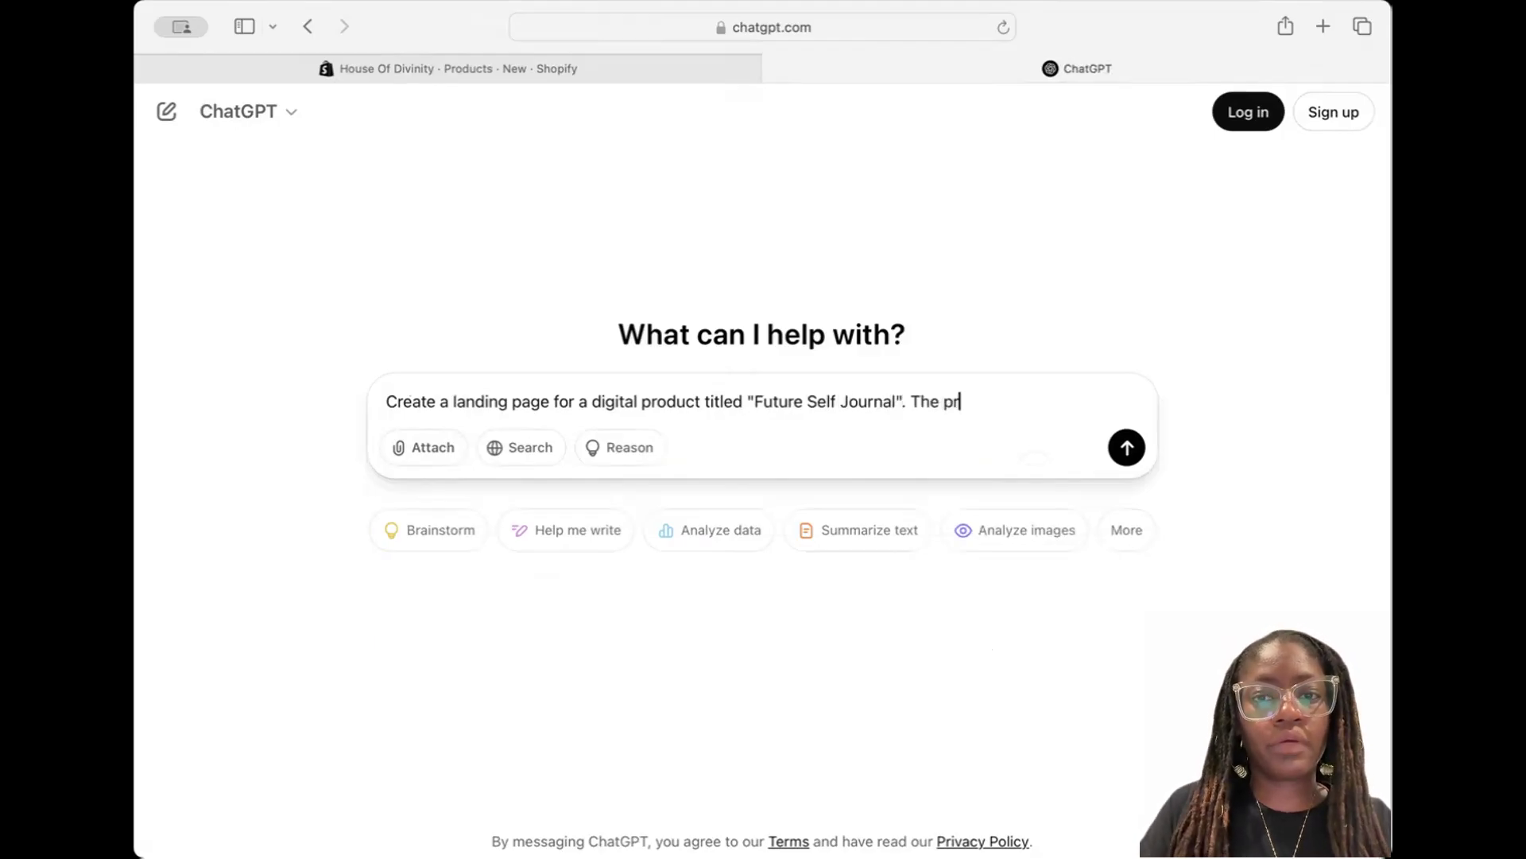
{"action": "type", "text": "oduct includes"}
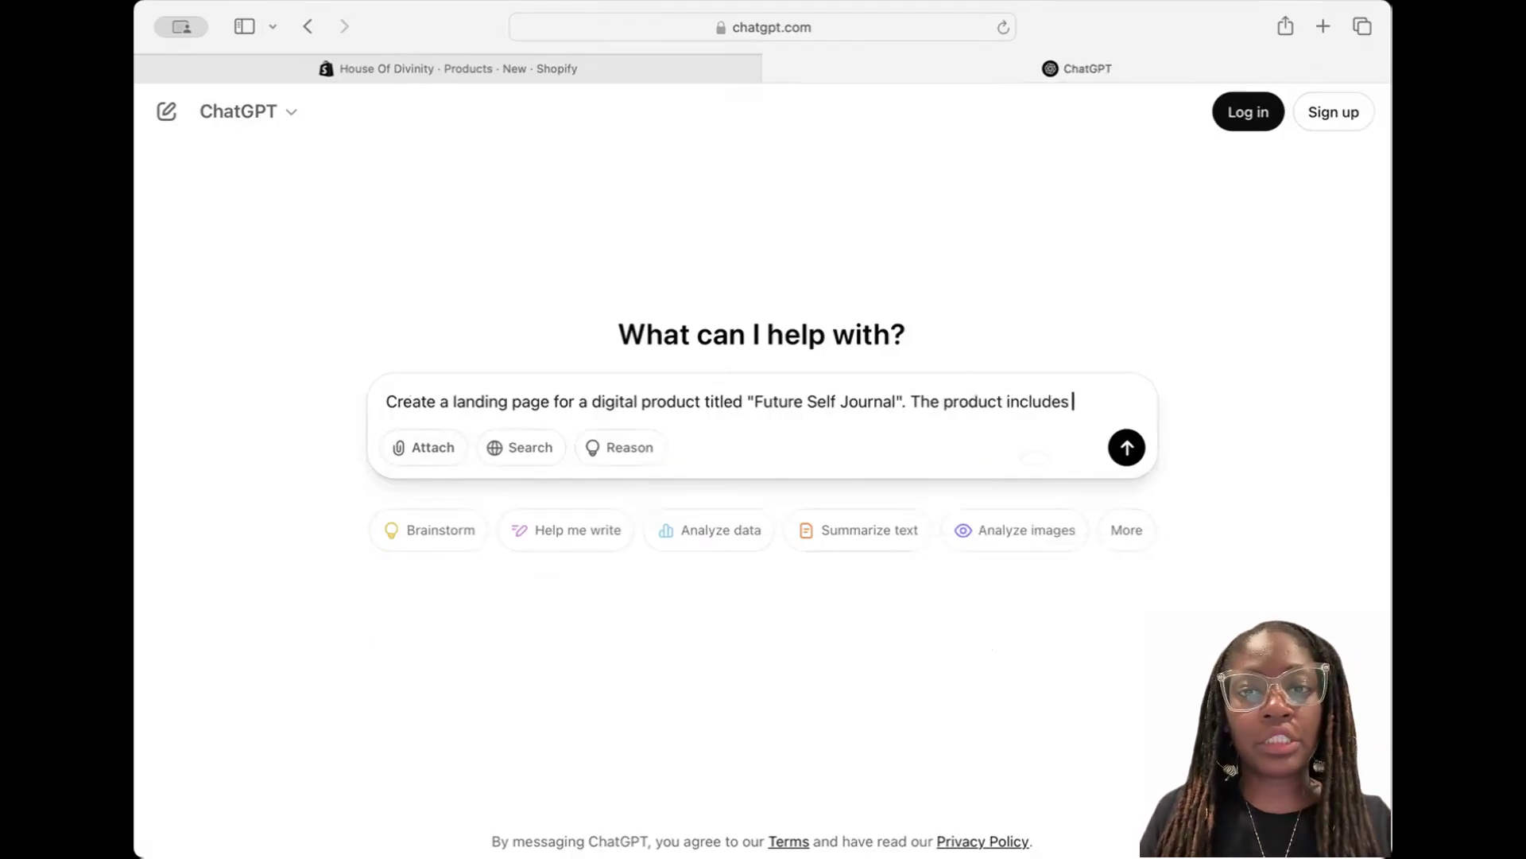
{"action": "type", "text": "4 part"}
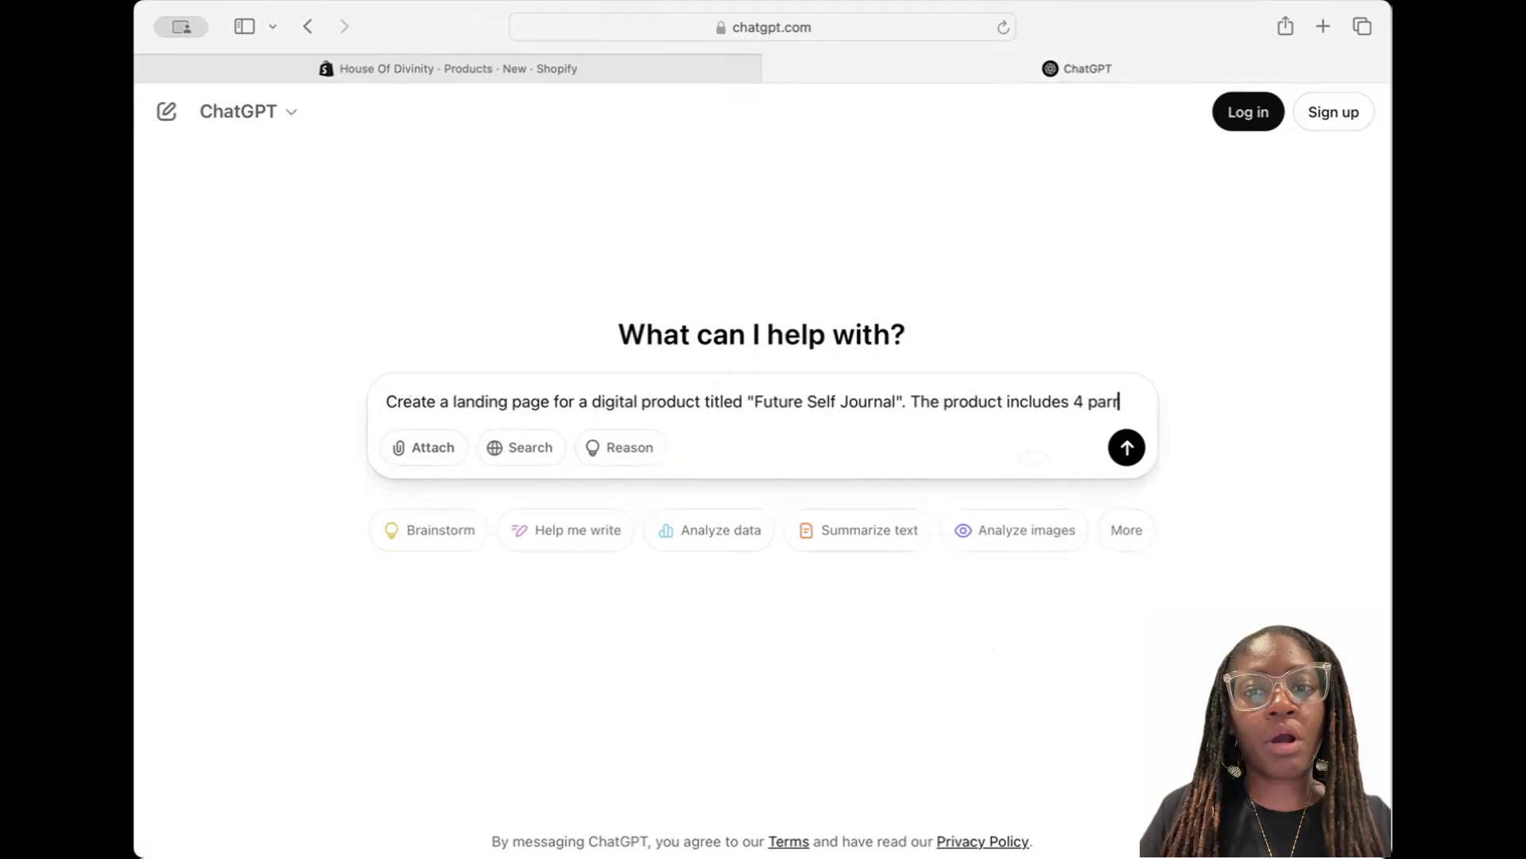
{"action": "type", "text": "s. The"}
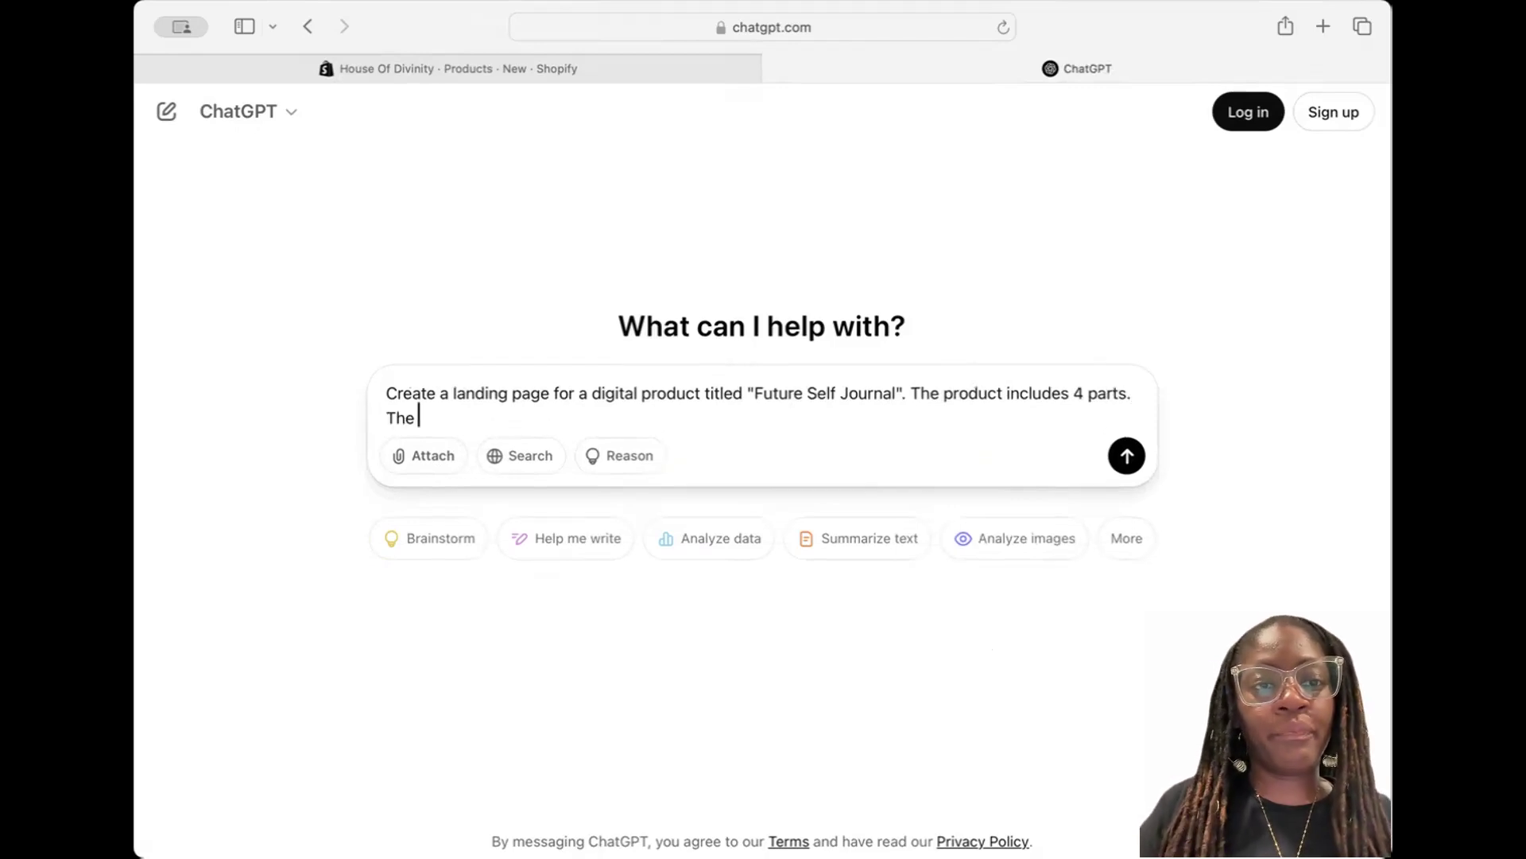
{"action": "key", "text": "BackSpace"}
{"action": "key", "text": "BackSpace"}
{"action": "key", "text": "BackSpace"}
{"action": "key", "text": "BackSpace"}
Begin the list of parts on a new line of the prompt with "1. Future Self moments 2. Synchronicities 3."
{"action": "key", "text": "shift+Return"}
{"action": "type", "text": "1. "}
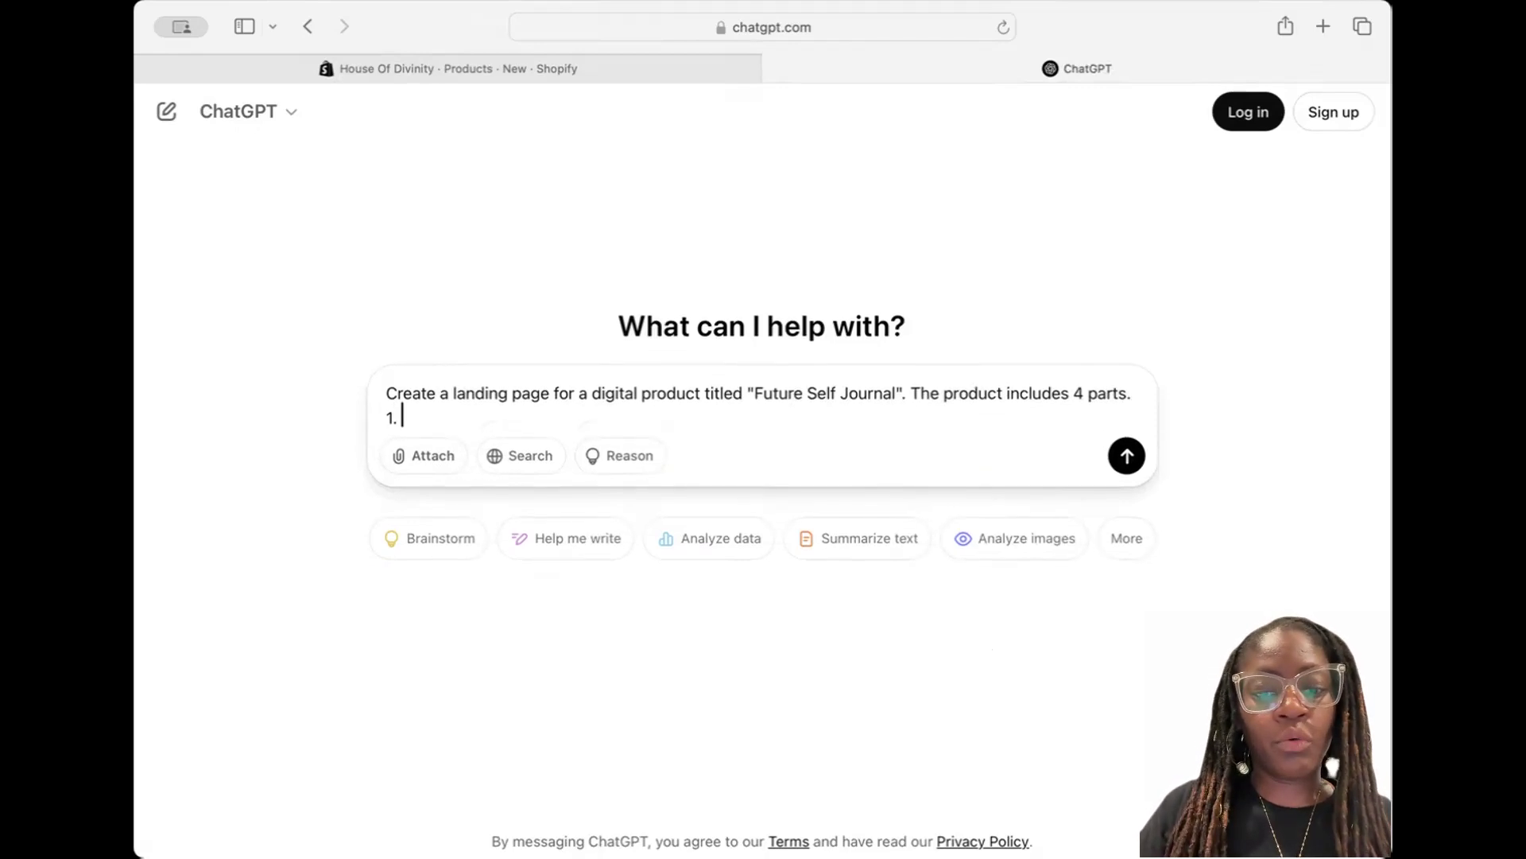
{"action": "type", "text": "Future Self "}
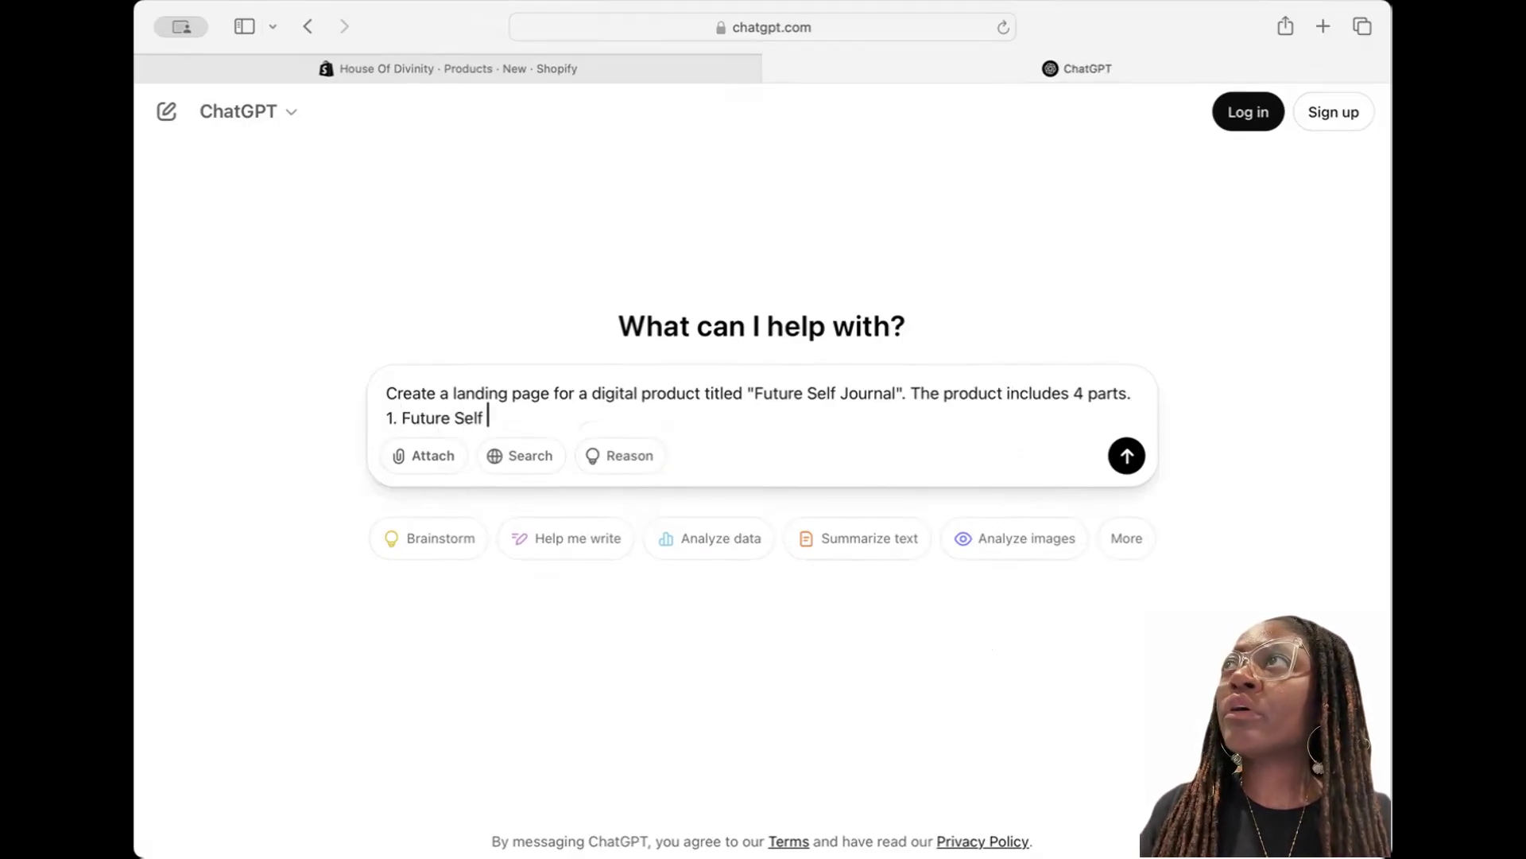
{"action": "type", "text": "moments 2"}
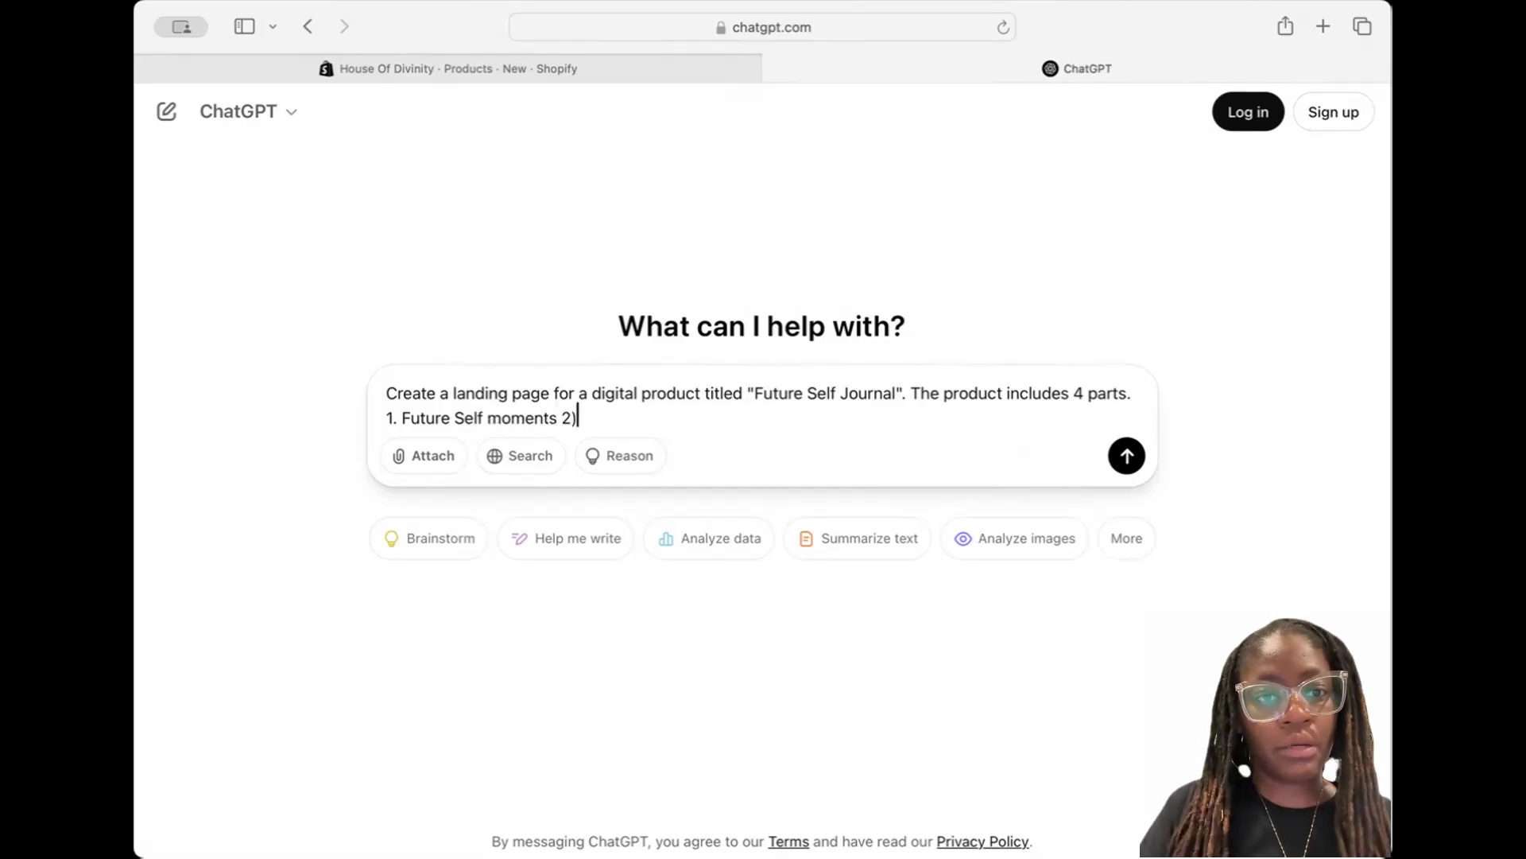
{"action": "type", "text": "."}
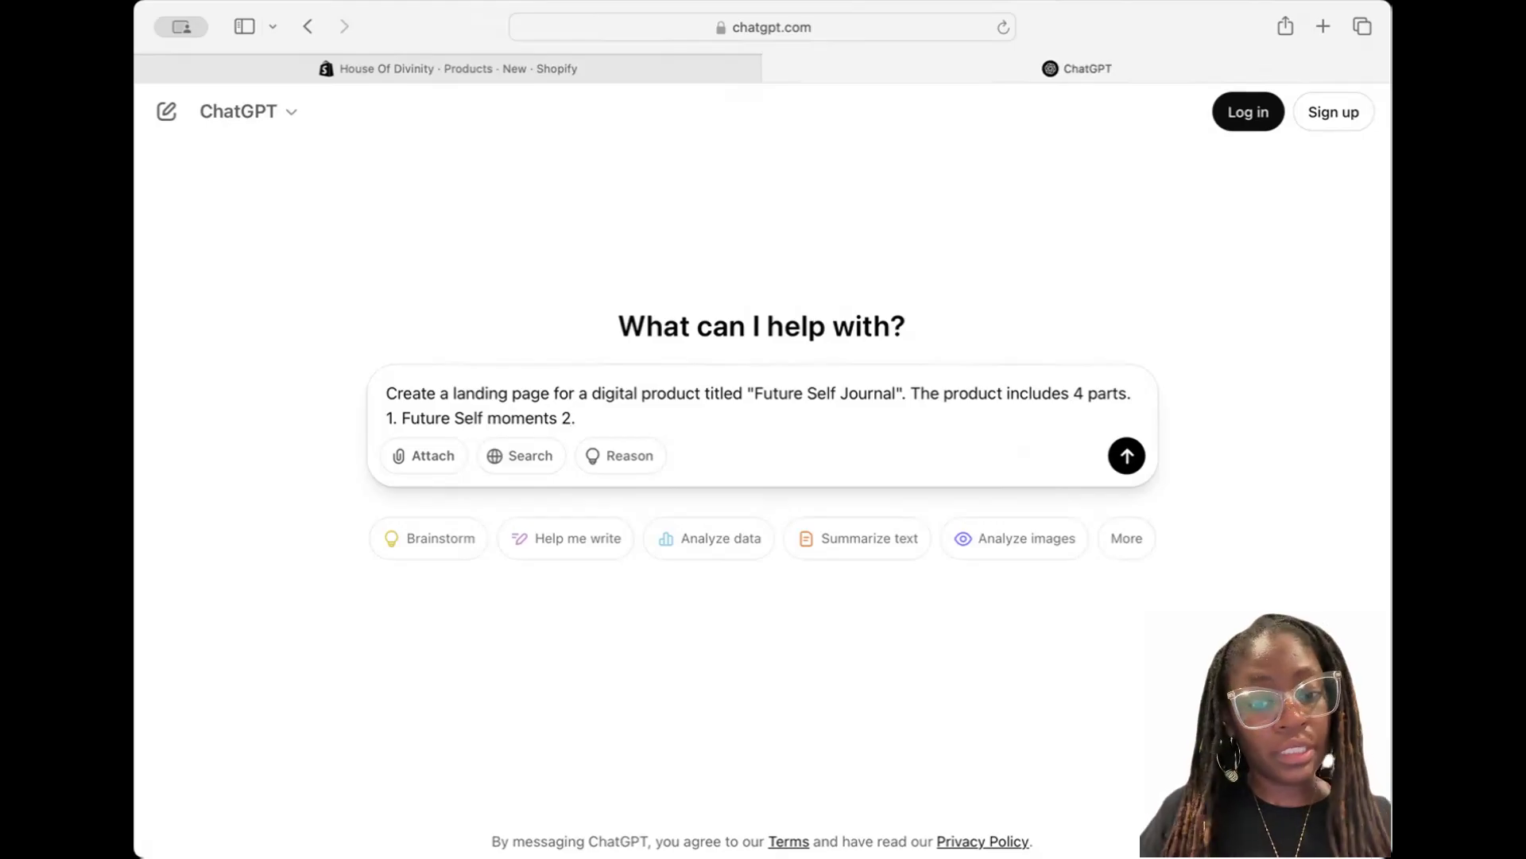
{"action": "type", "text": " Syn"}
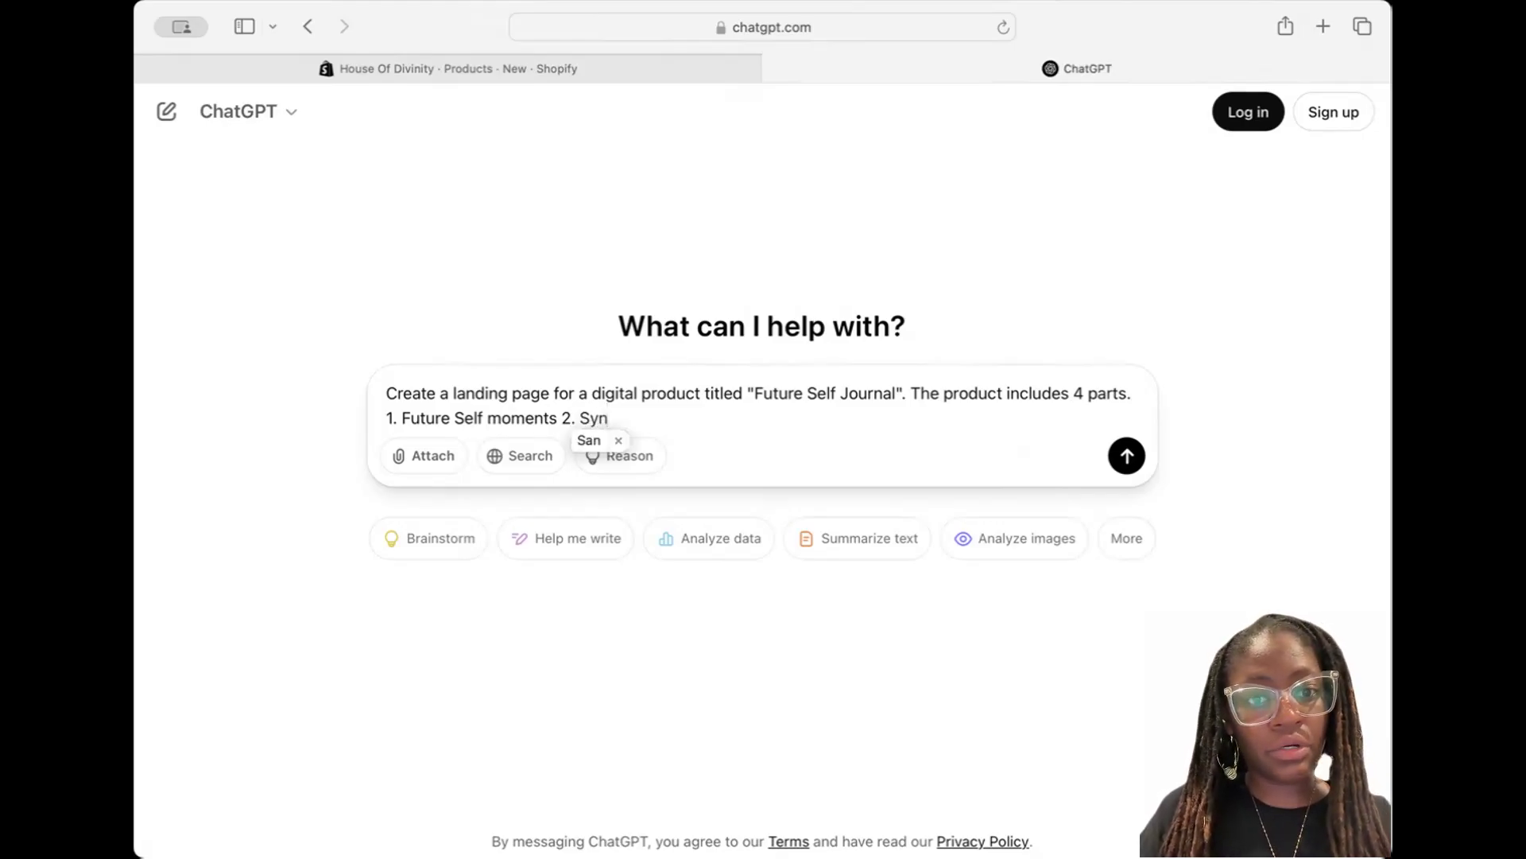
{"action": "type", "text": "chron"}
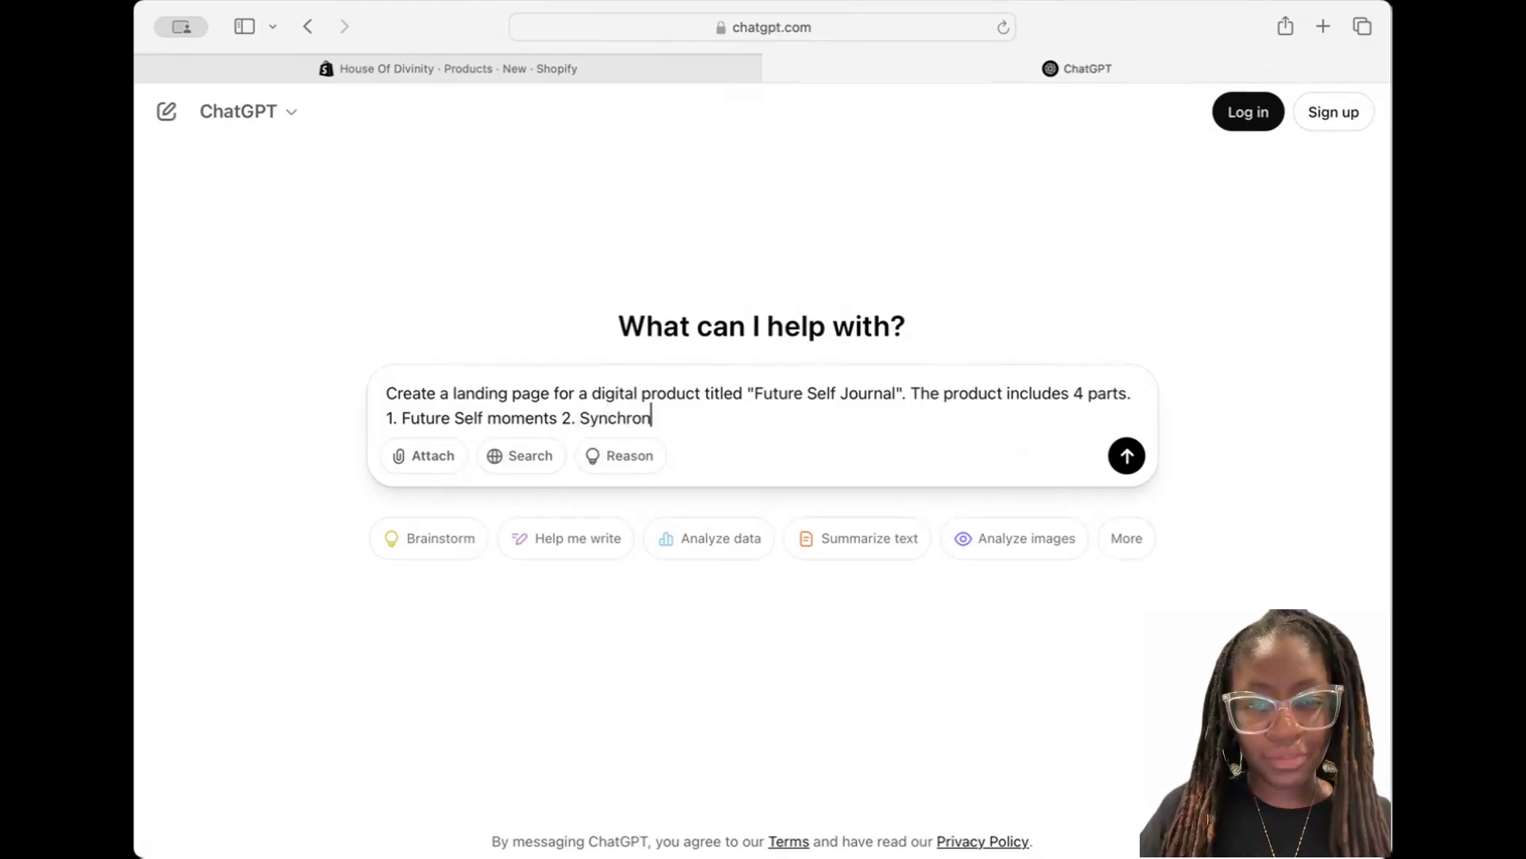
{"action": "type", "text": "iciti"}
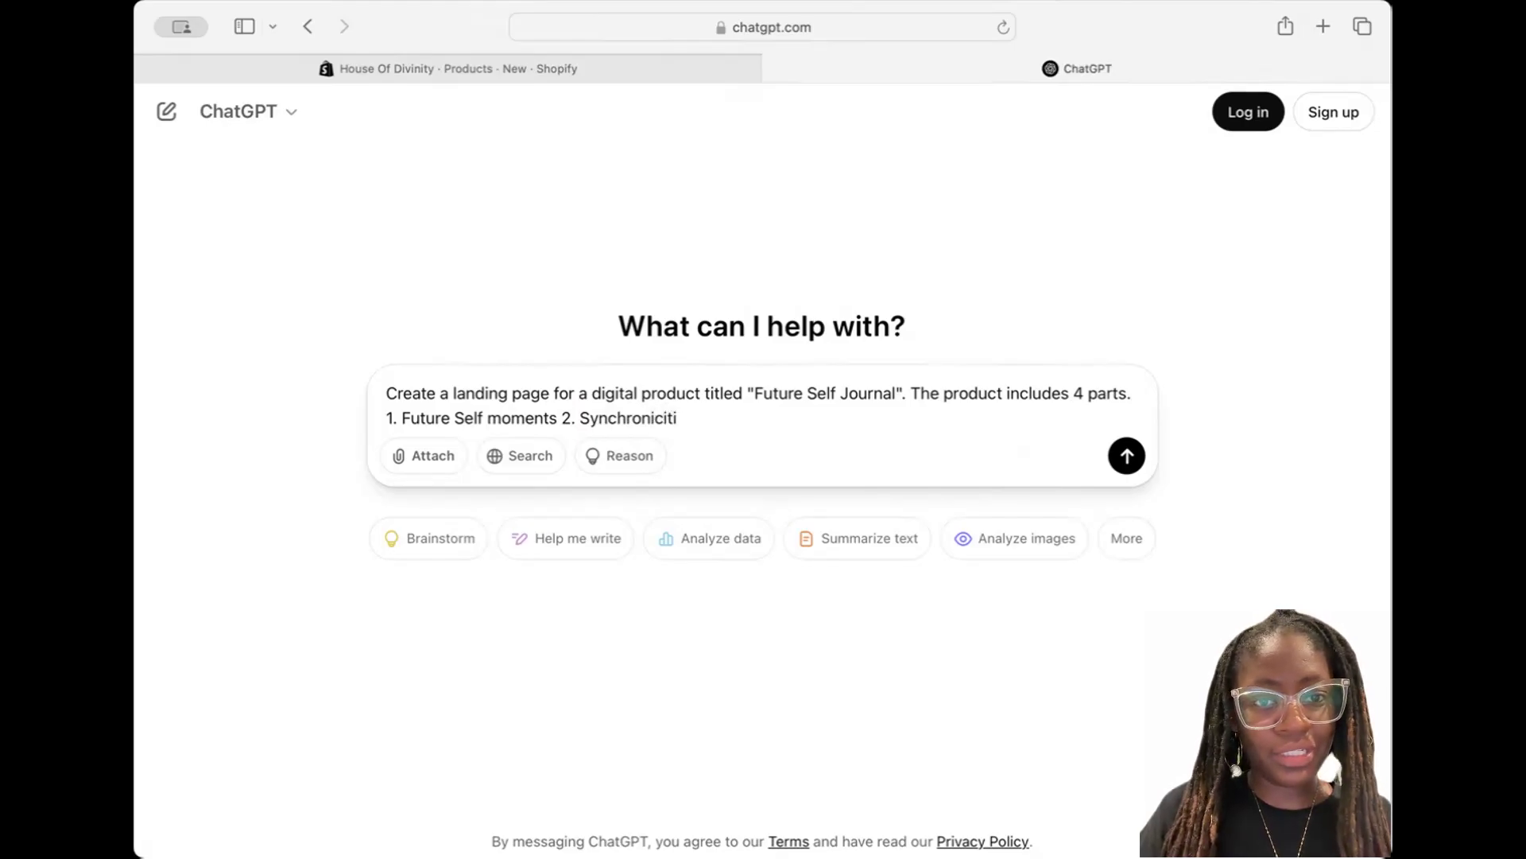
{"action": "type", "text": "es "}
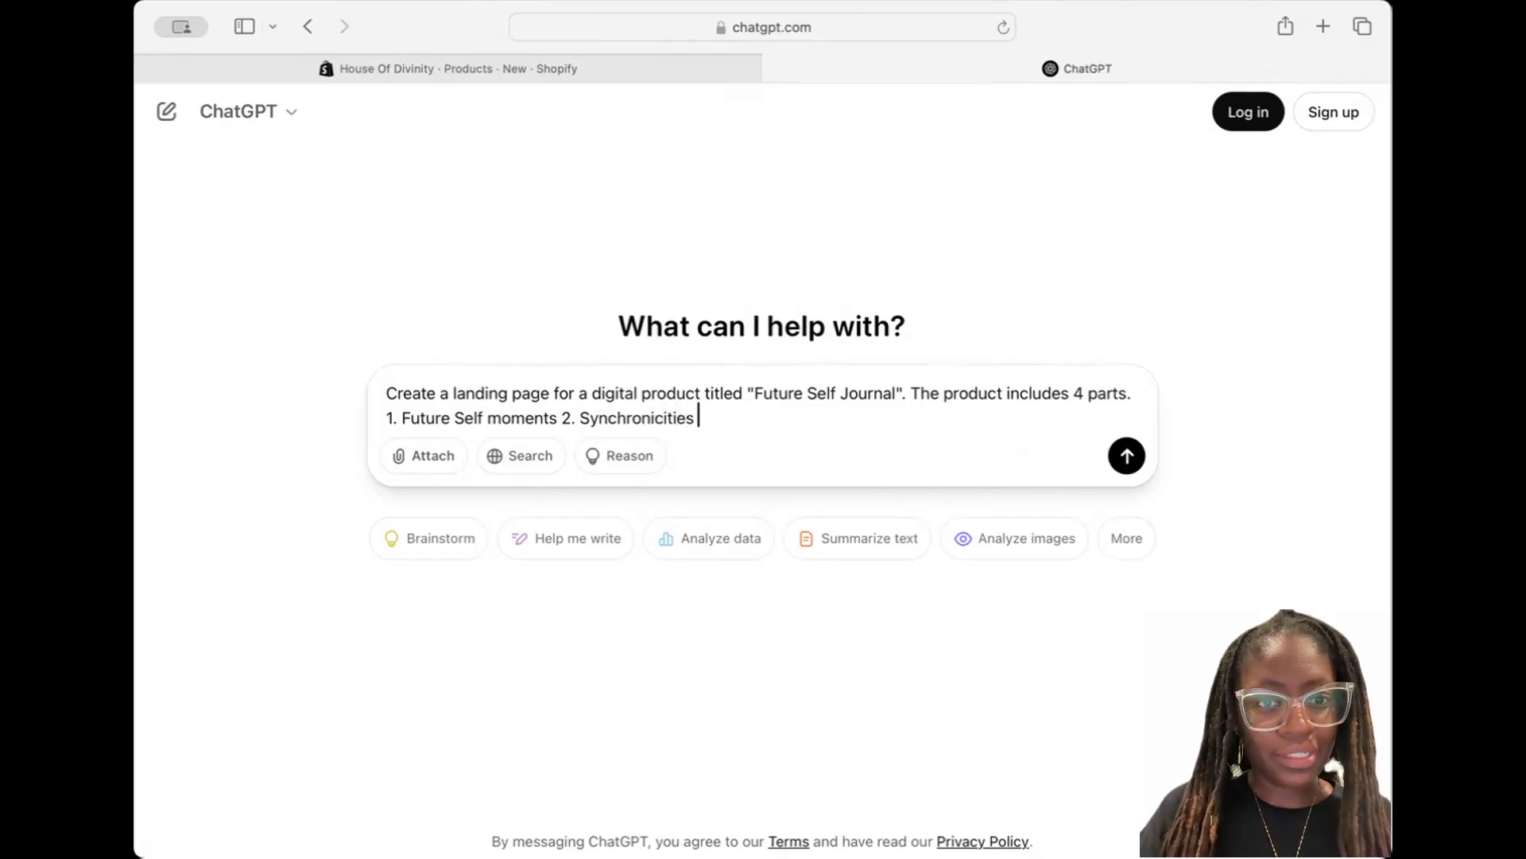
{"action": "type", "text": "3."}
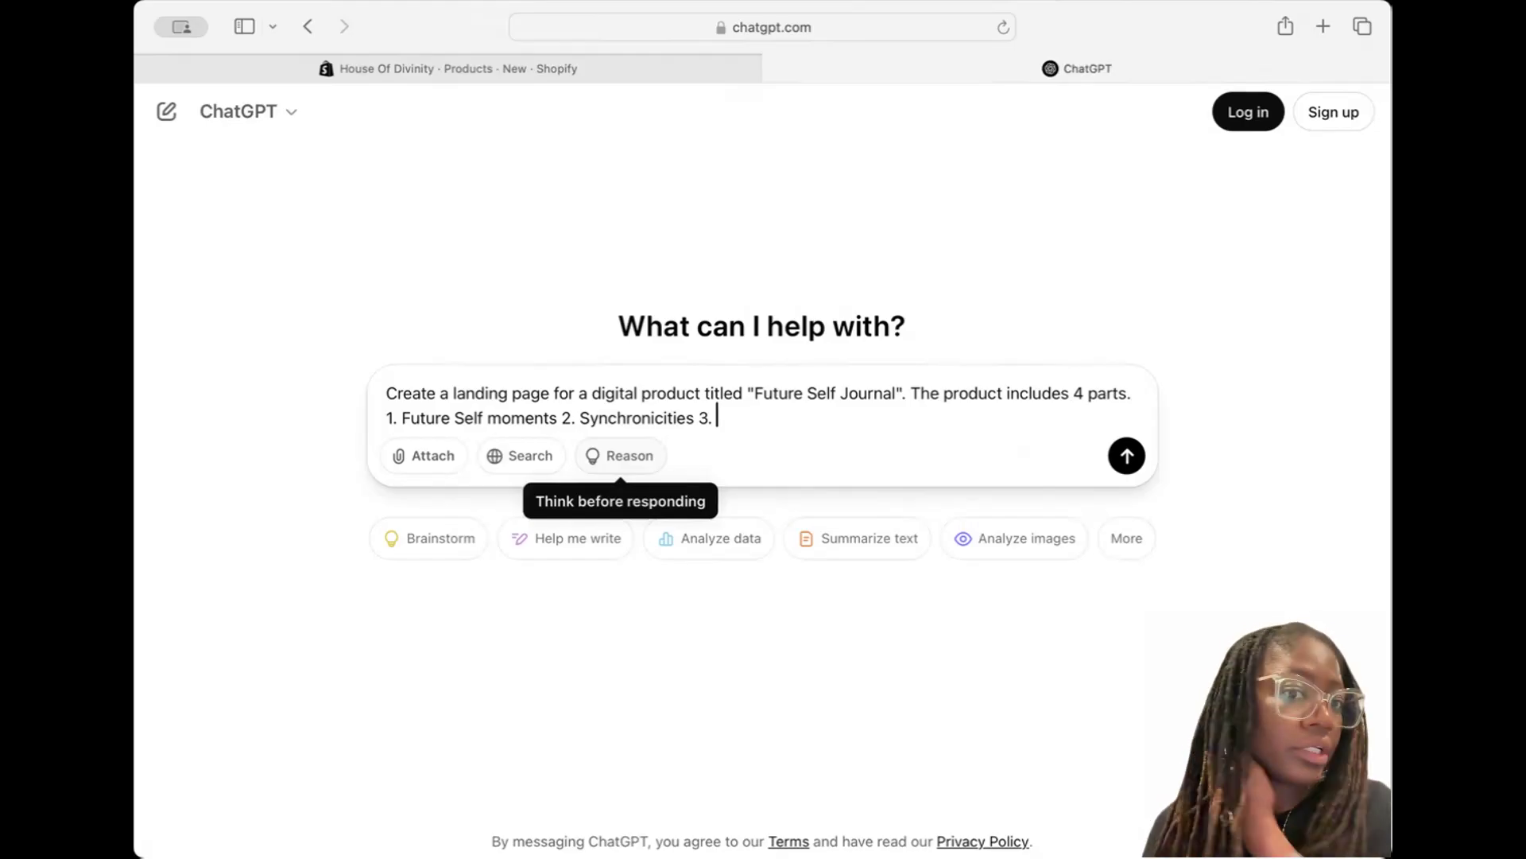
Change the second part in the prompt to "Synchronicity tracking"
{"action": "left_click", "coordinate": [693, 417]}
{"action": "key", "text": "BackSpace"}
{"action": "key", "text": "BackSpace"}
{"action": "key", "text": "BackSpace"}
{"action": "type", "text": "y tracking"}
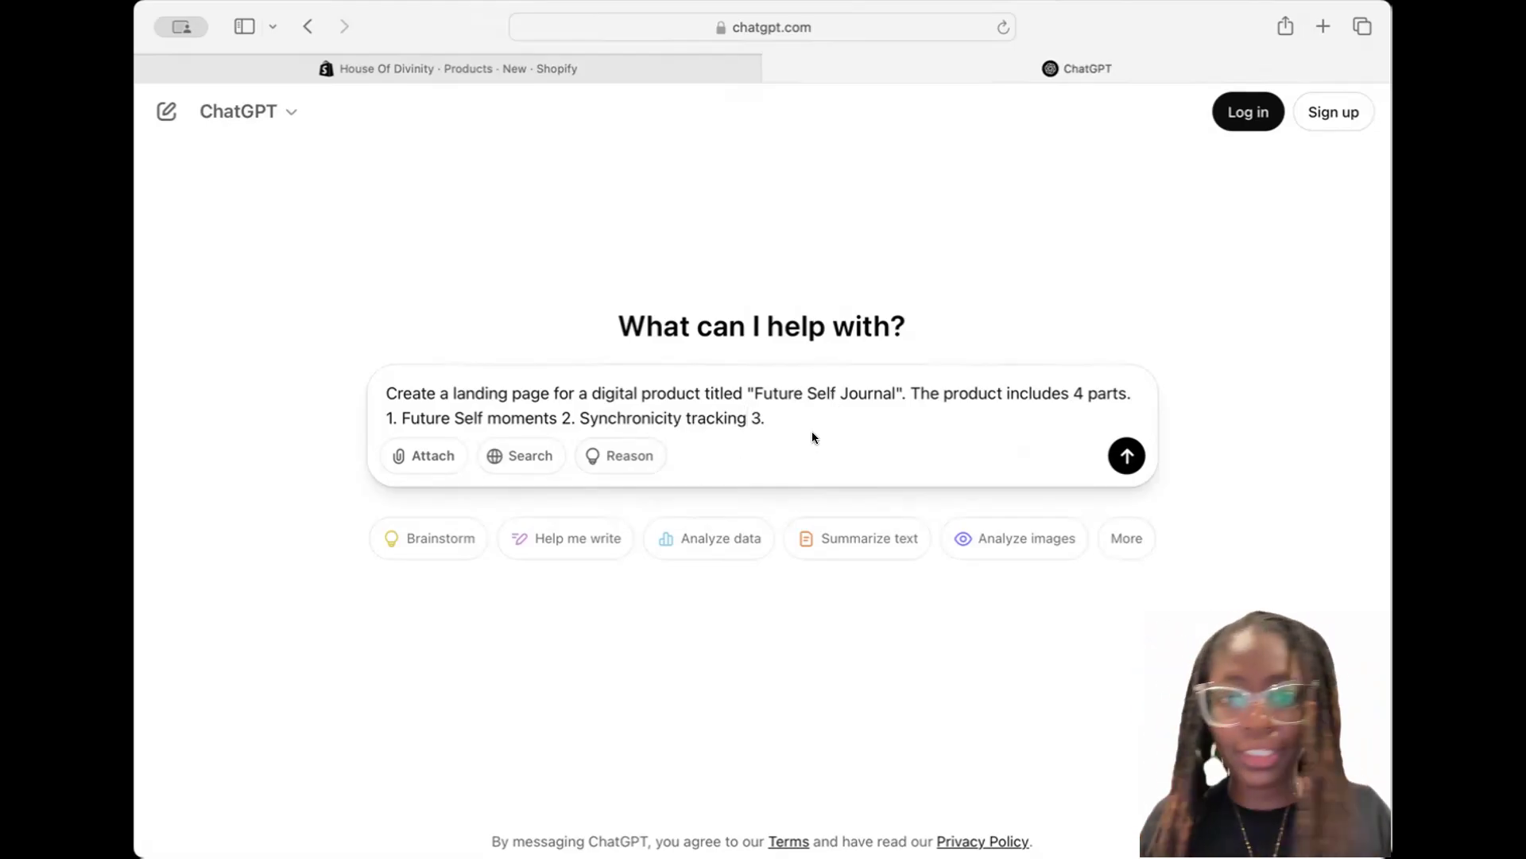
Complete the list of parts with "daily reflections" as the third and "quantum leaps" as the fourth
{"action": "left_click", "coordinate": [784, 416]}
{"action": "type", "text": "daily fre"}
{"action": "key", "text": "BackSpace"}
{"action": "key", "text": "BackSpace"}
{"action": "key", "text": "BackSpace"}
{"action": "type", "text": "reflections 4."}
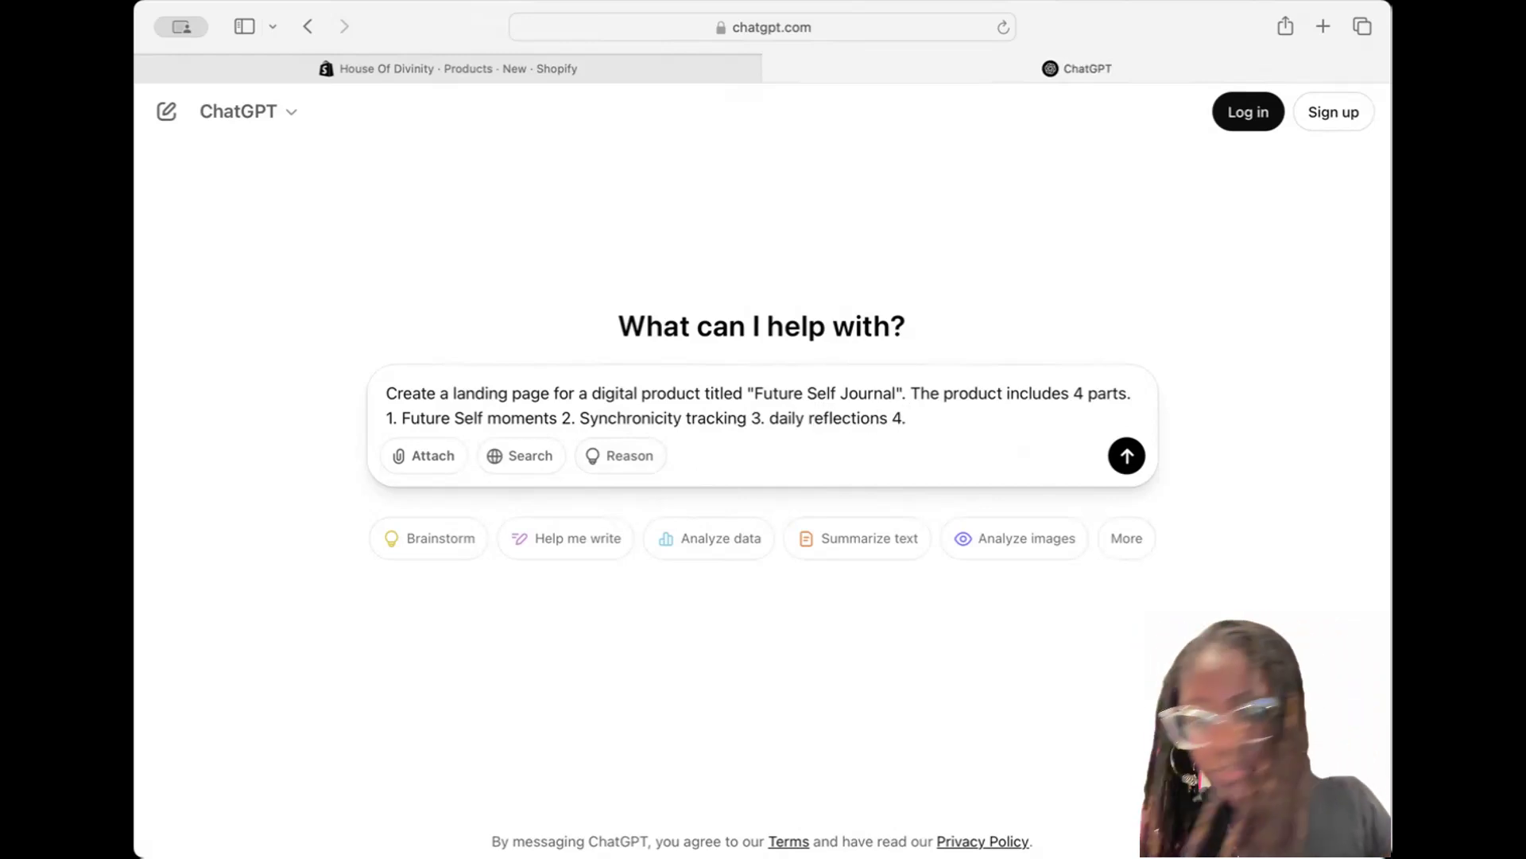
{"action": "type", "text": " quantum leaps"}
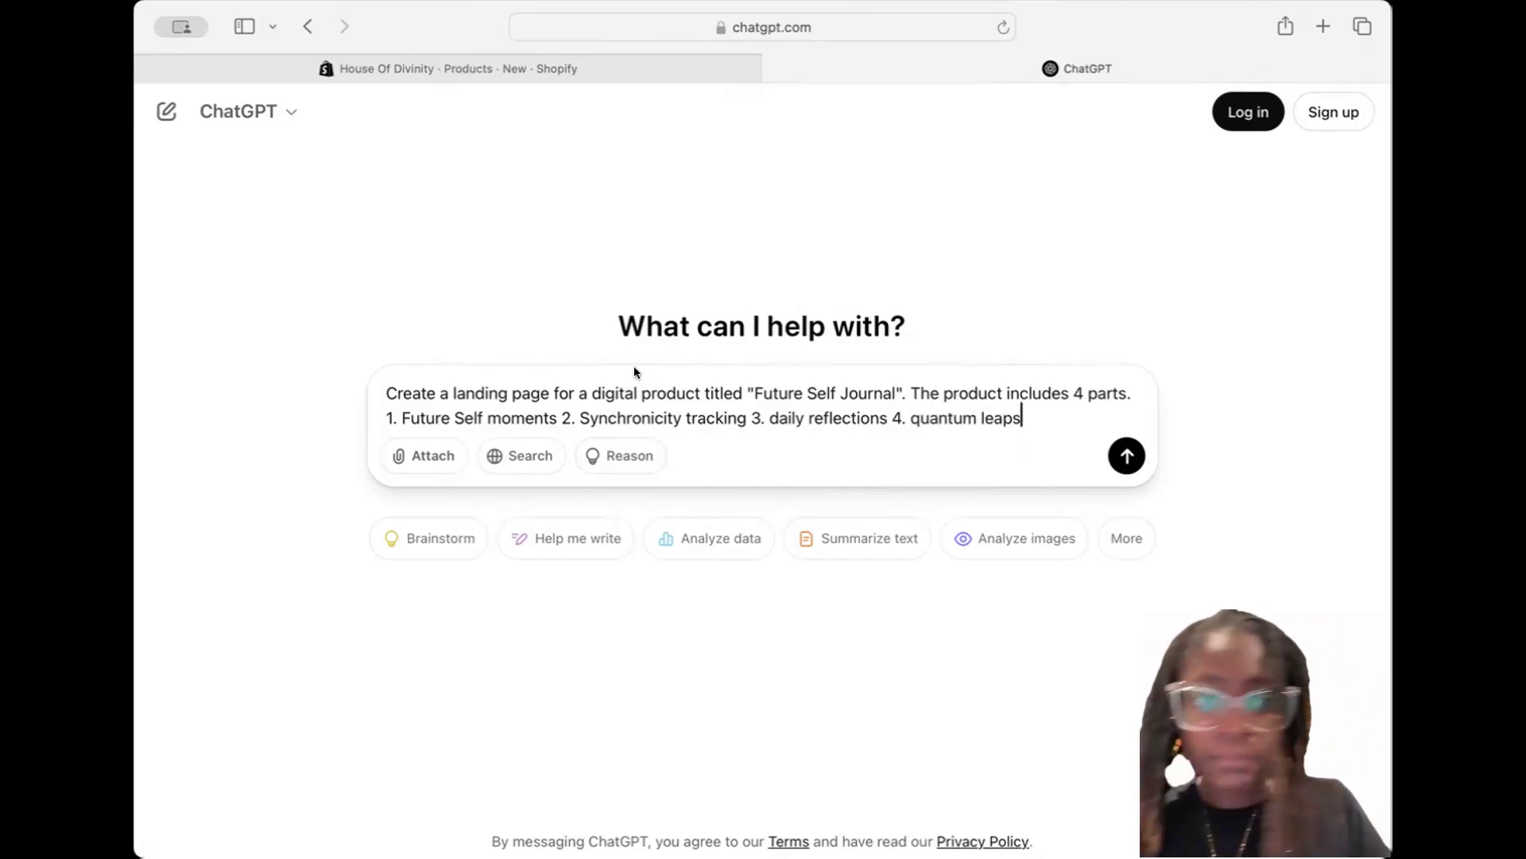
Change the first part to "Future Self proof" and end the list with a period
{"action": "double_click", "coordinate": [522, 415]}
{"action": "type", "text": "proof"}
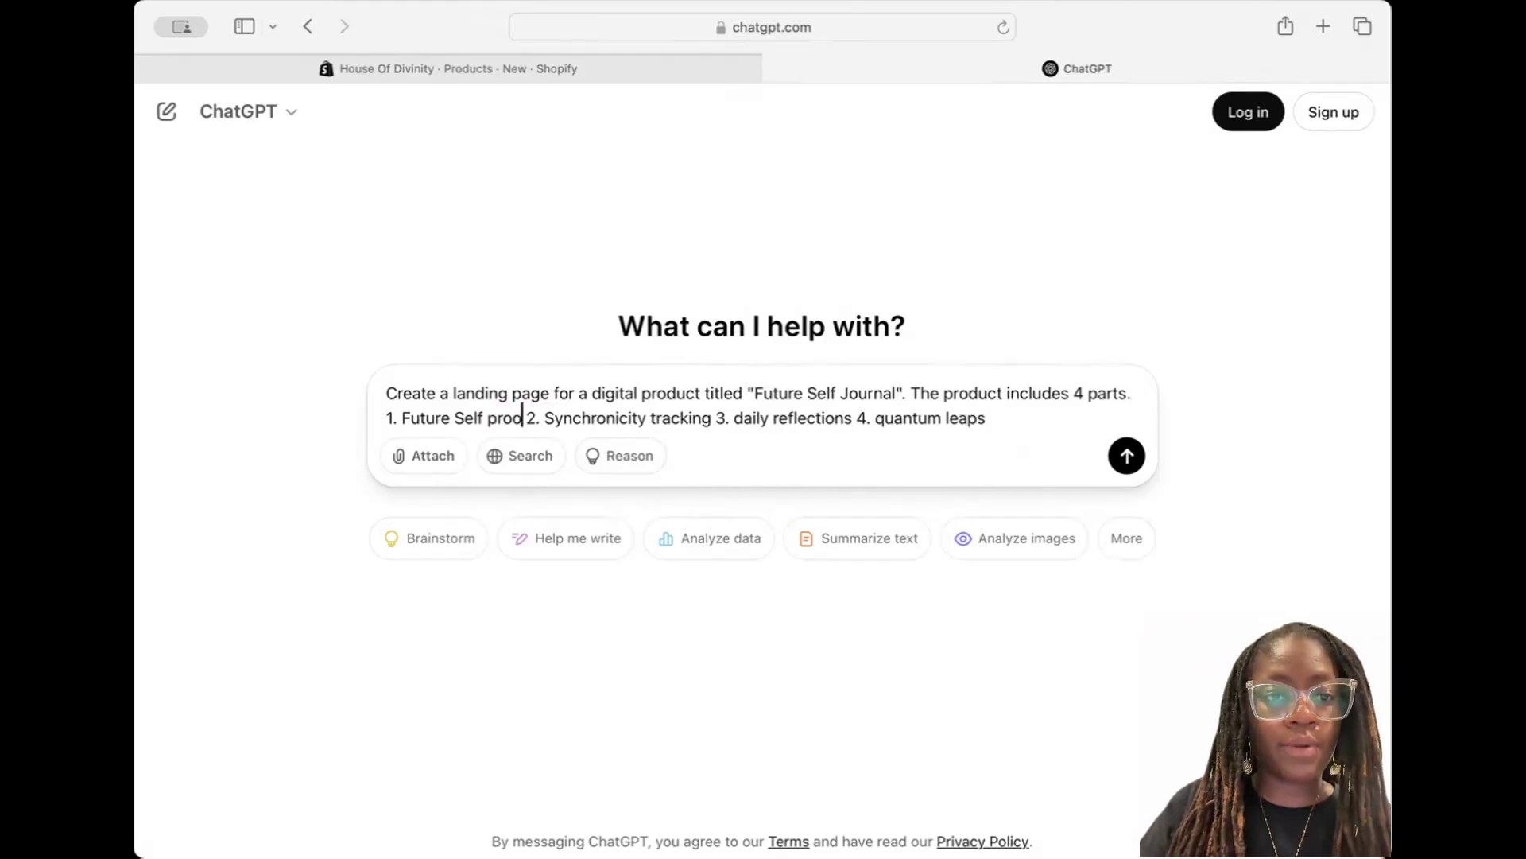
{"action": "left_click", "coordinate": [1010, 413]}
{"action": "type", "text": "."}
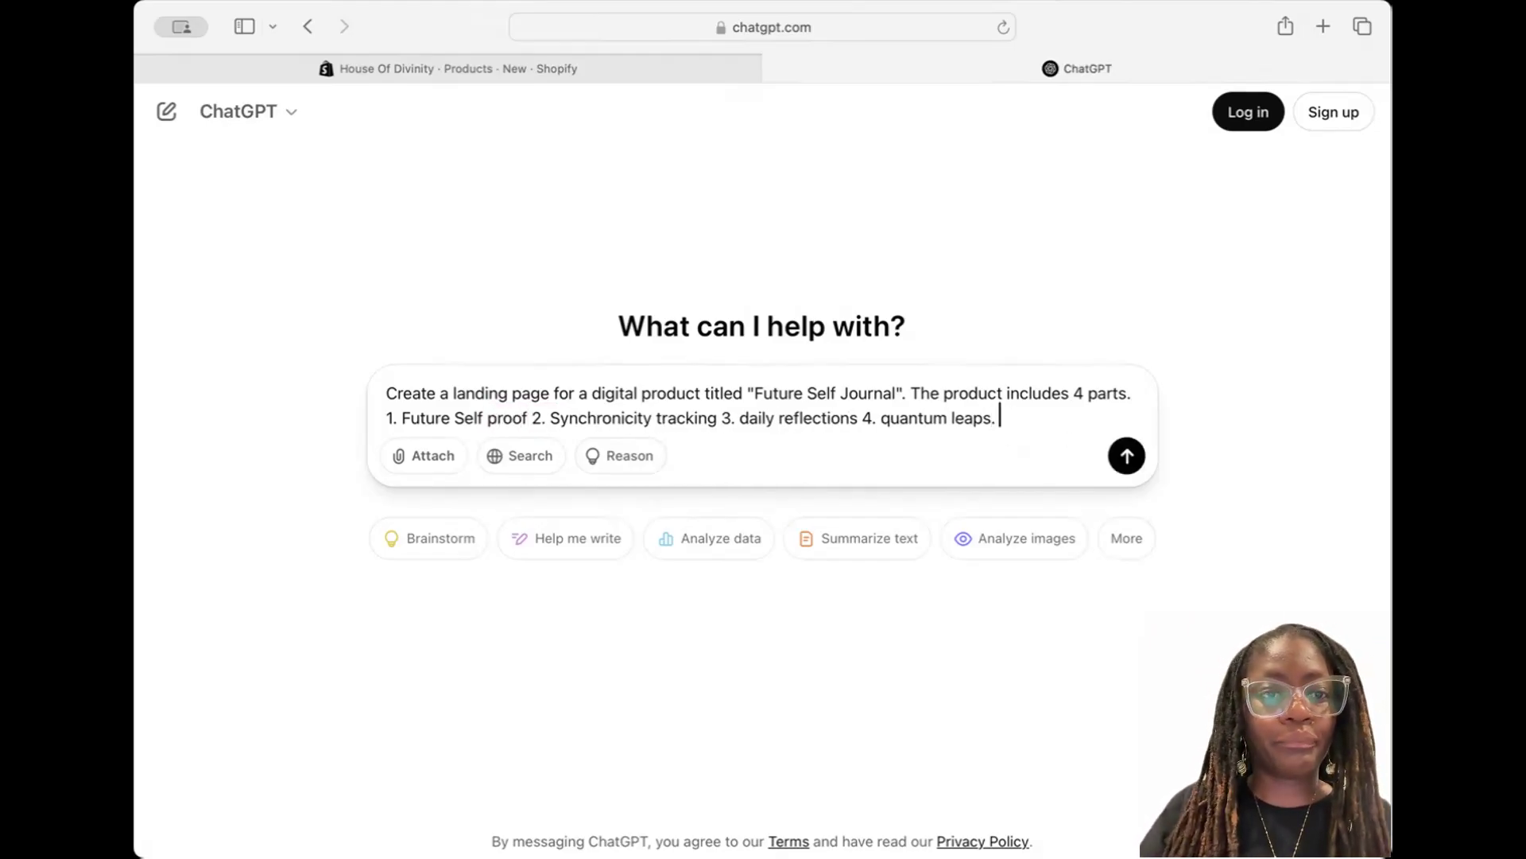
Insert "geared to millennial women" after "landing page" in the prompt
{"action": "left_click", "coordinate": [554, 391]}
{"action": "type", "text": "geared to mille"}
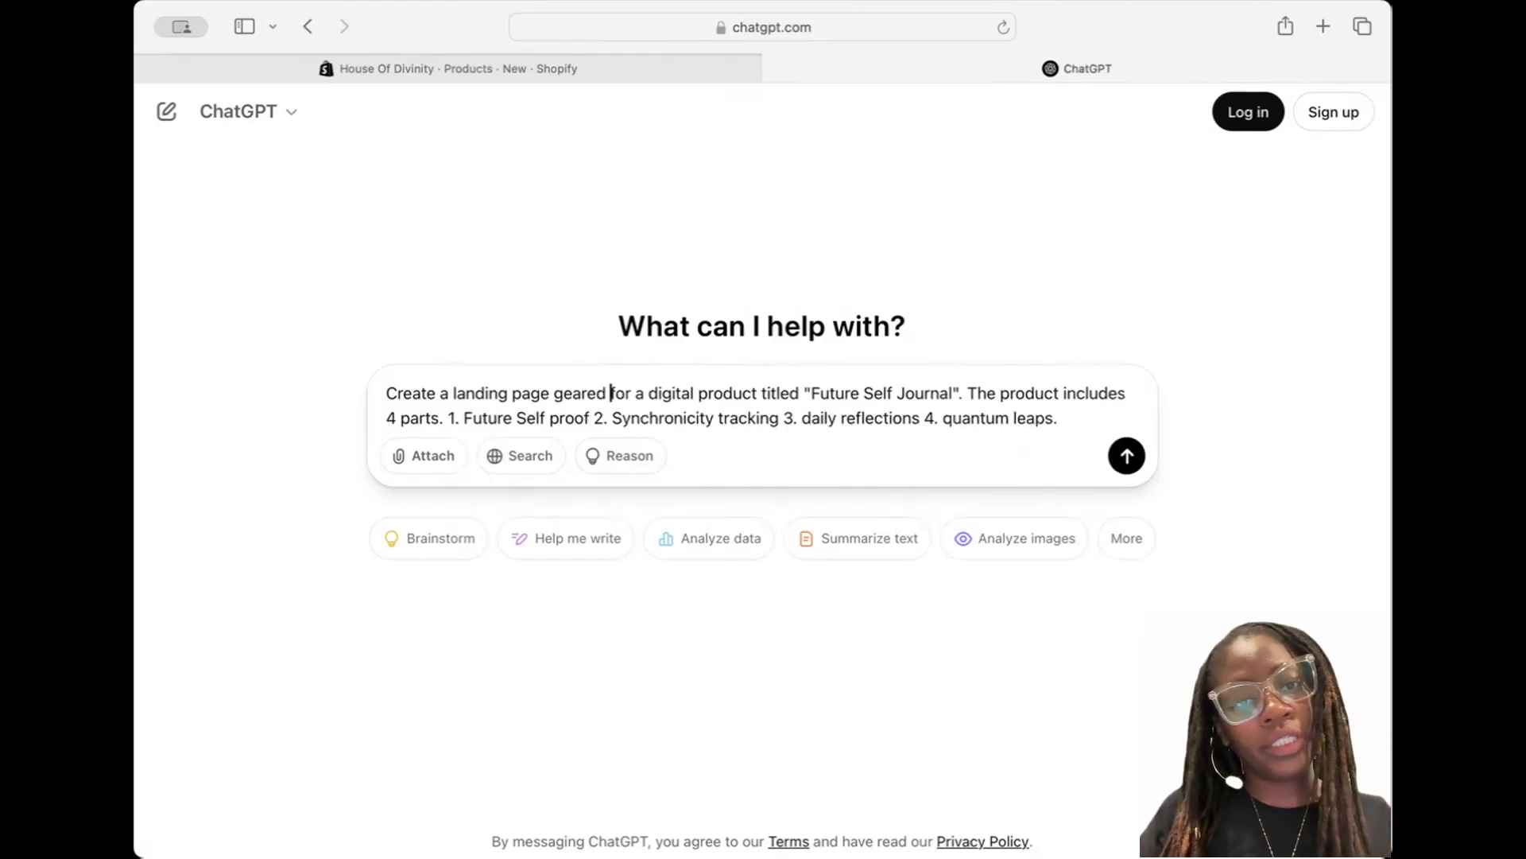
{"action": "type", "text": "nnial "}
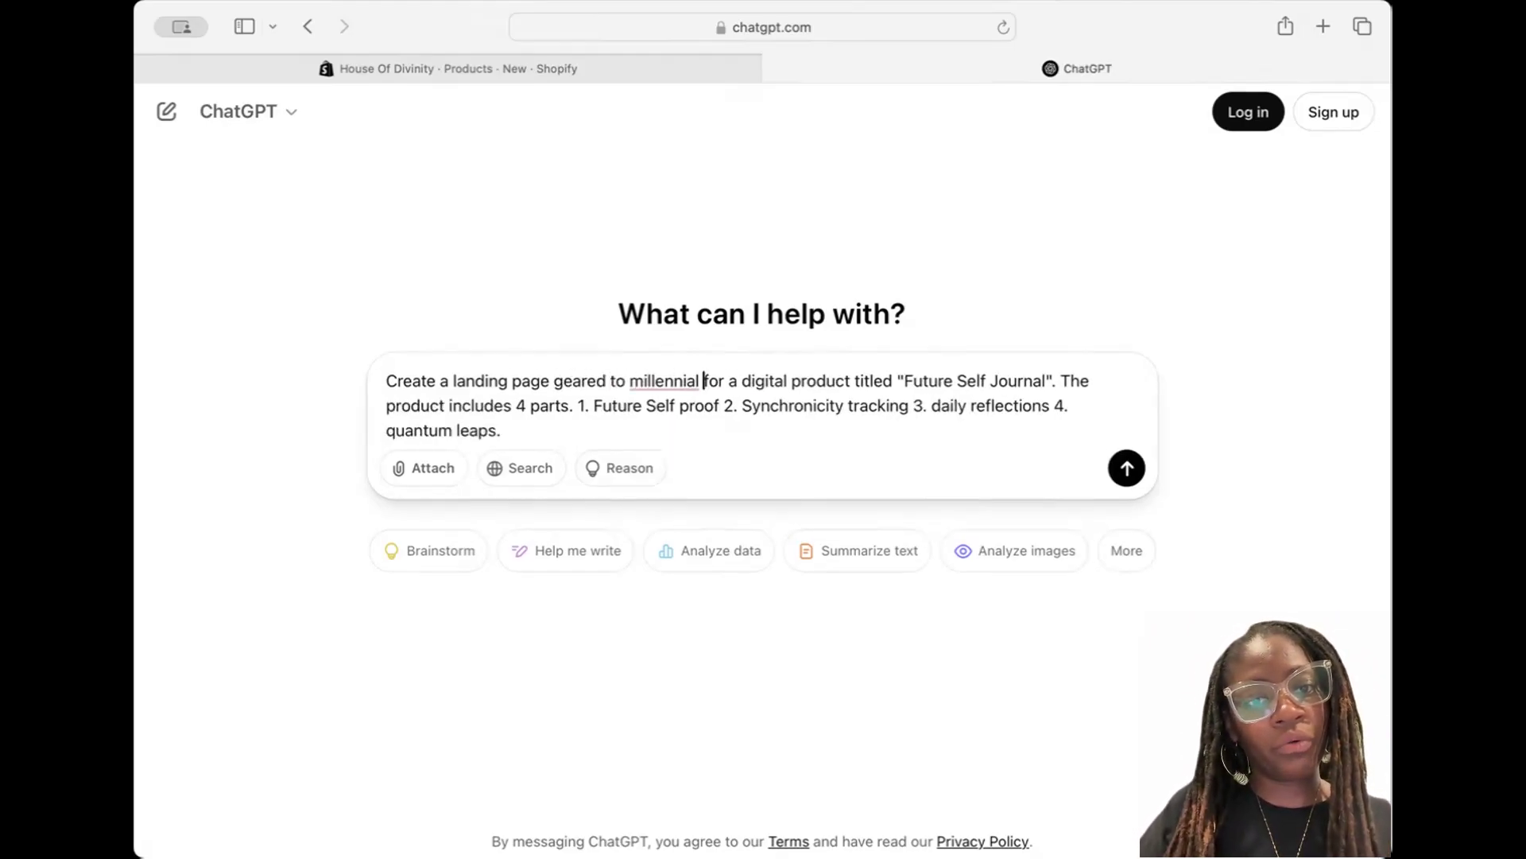
{"action": "type", "text": "women"}
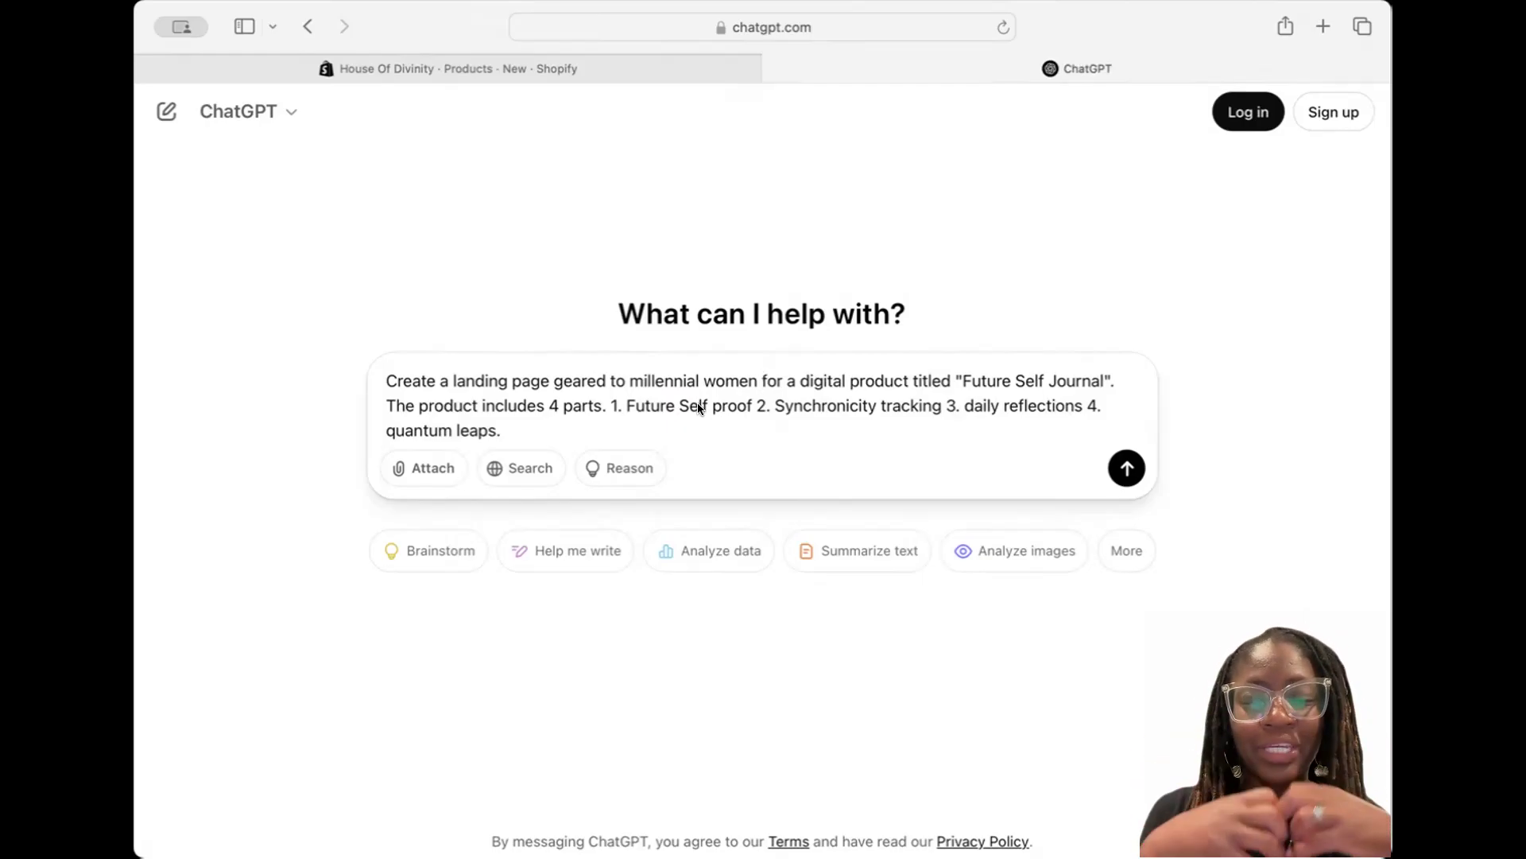
Submit the landing page prompt and read the opening of the generated copy
{"action": "left_click", "coordinate": [1128, 467]}
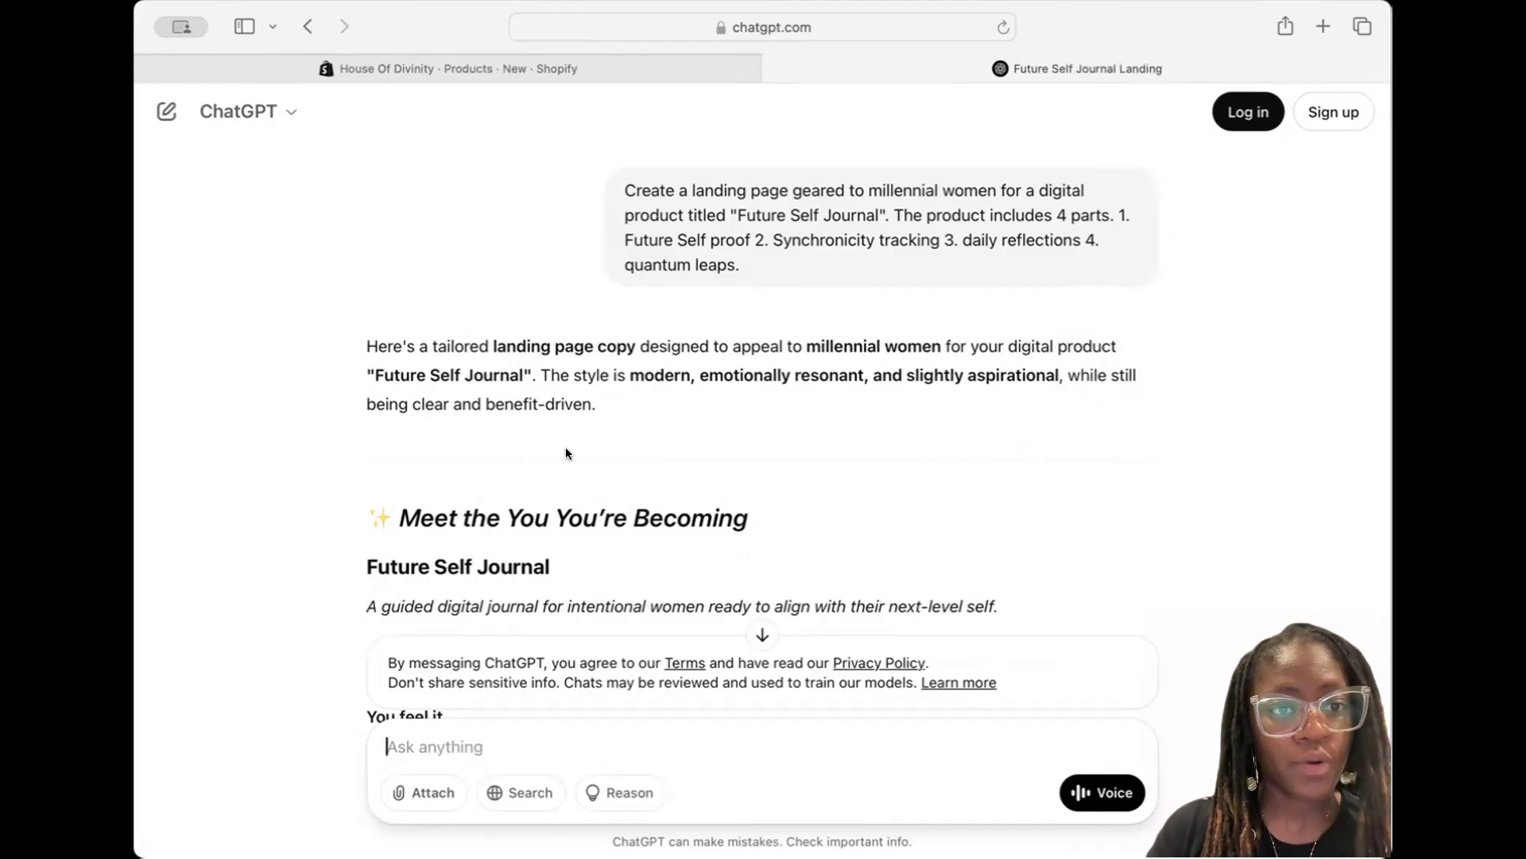
{"action": "scroll", "coordinate": [566, 452], "scroll_direction": "down", "scroll_amount": 4}
{"action": "scroll", "coordinate": [565, 452], "scroll_direction": "up", "scroll_amount": 2}
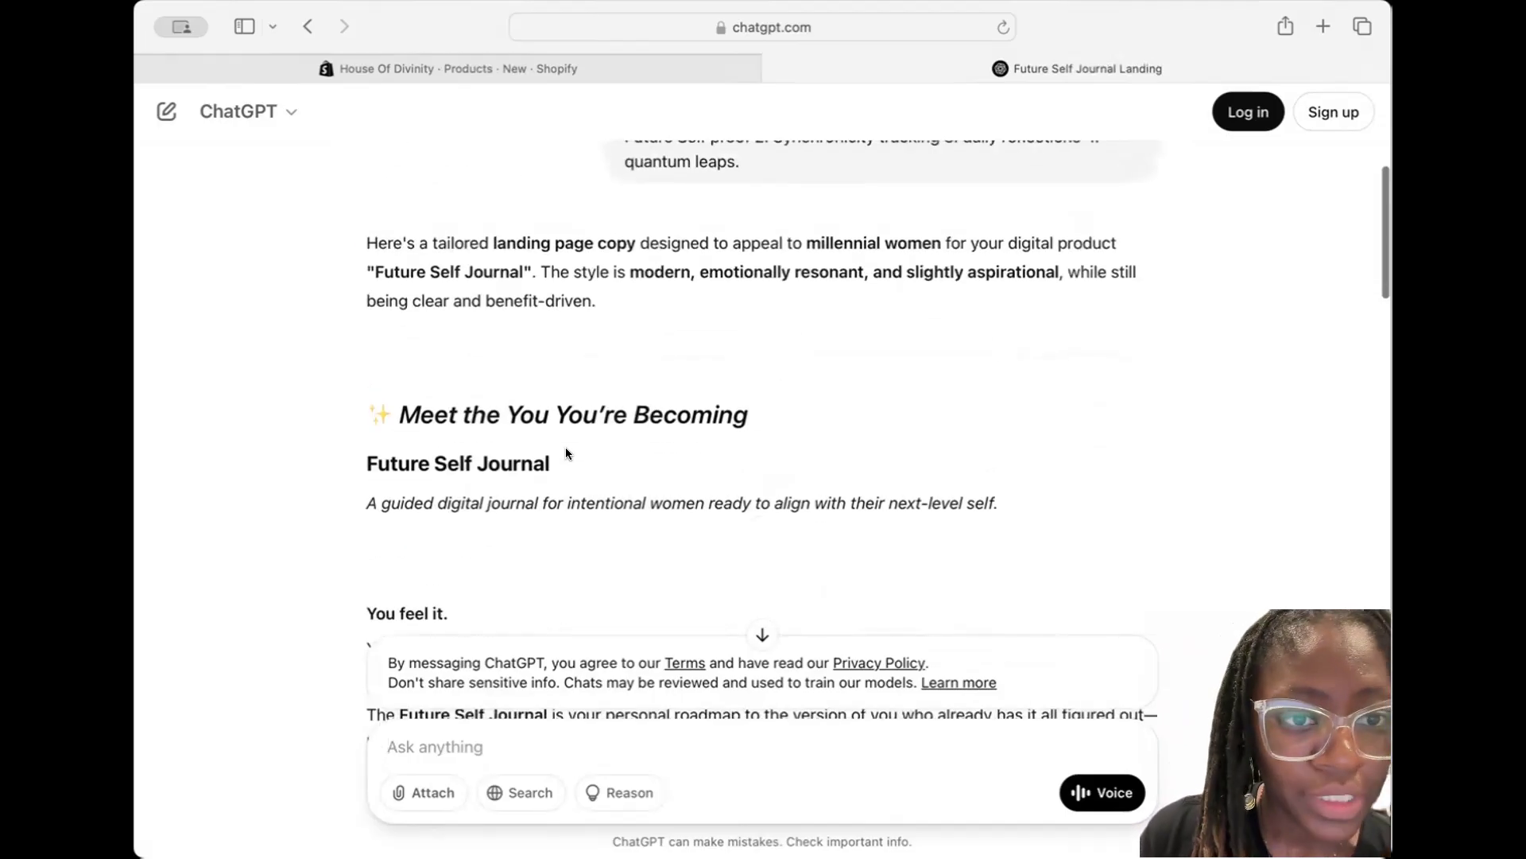
{"action": "scroll", "coordinate": [565, 453], "scroll_direction": "down", "scroll_amount": 3}
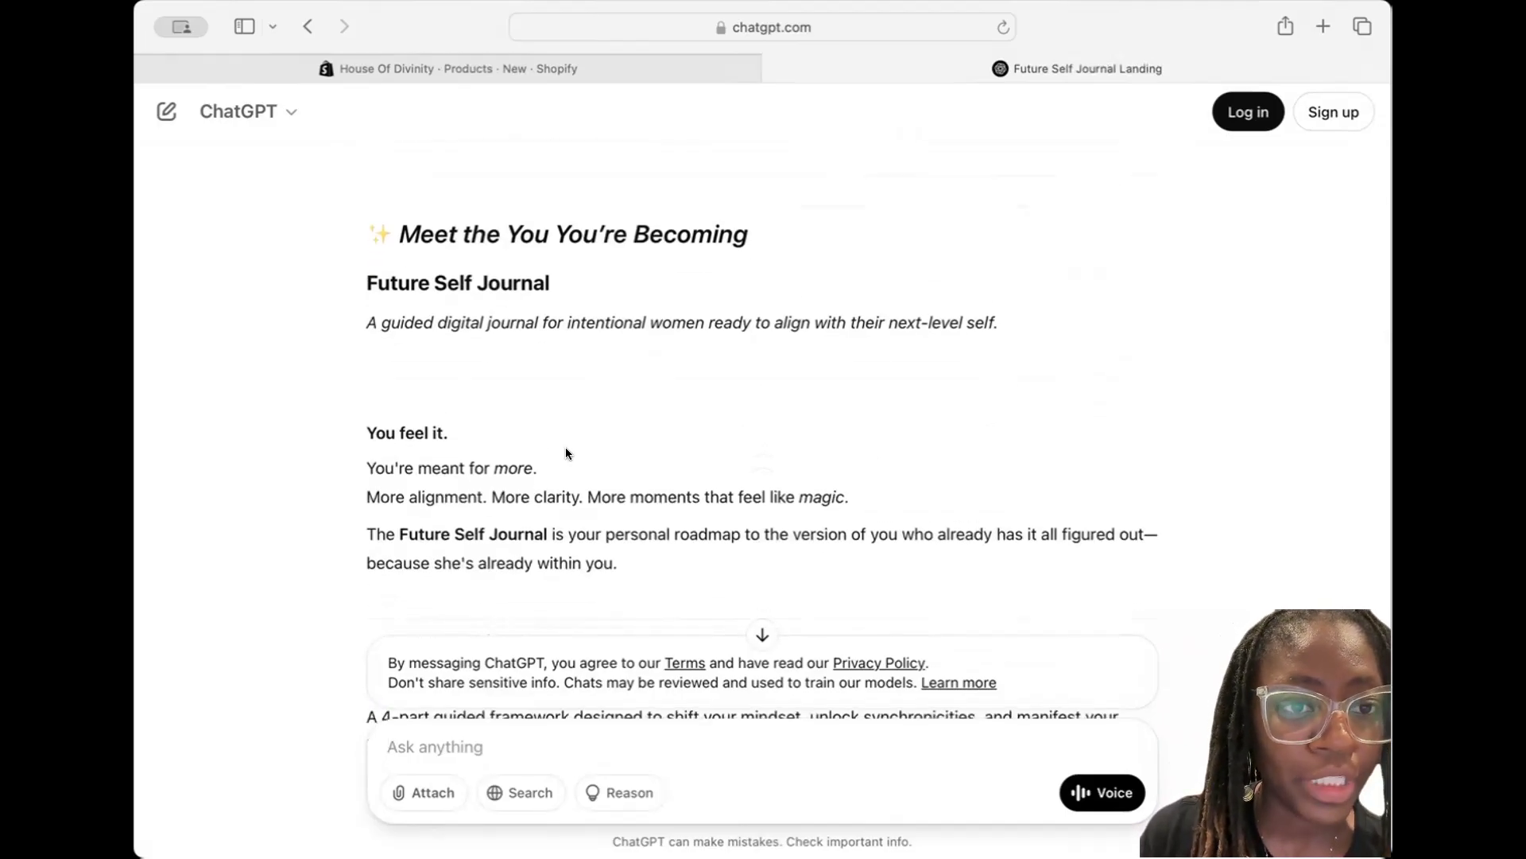
Copy the "Future Self Journal" heading and its tagline from the generated copy into the Shopify product description
{"action": "scroll", "coordinate": [566, 452], "scroll_direction": "down", "scroll_amount": 1}
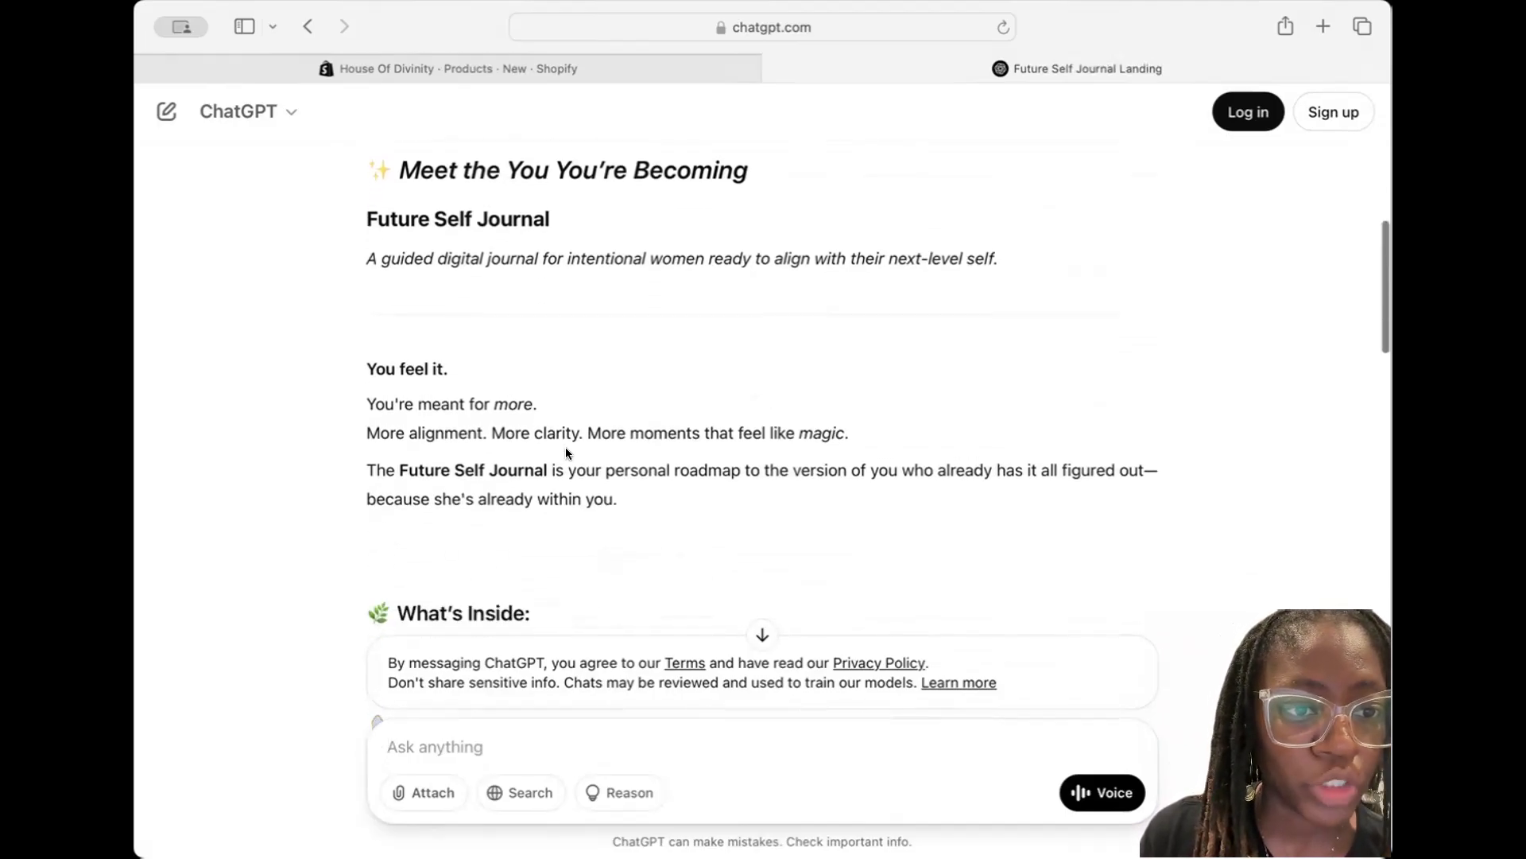
{"action": "scroll", "coordinate": [565, 452], "scroll_direction": "down", "scroll_amount": 3}
{"action": "scroll", "coordinate": [565, 449], "scroll_direction": "up", "scroll_amount": 4}
{"action": "scroll", "coordinate": [559, 443], "scroll_direction": "down", "scroll_amount": 5}
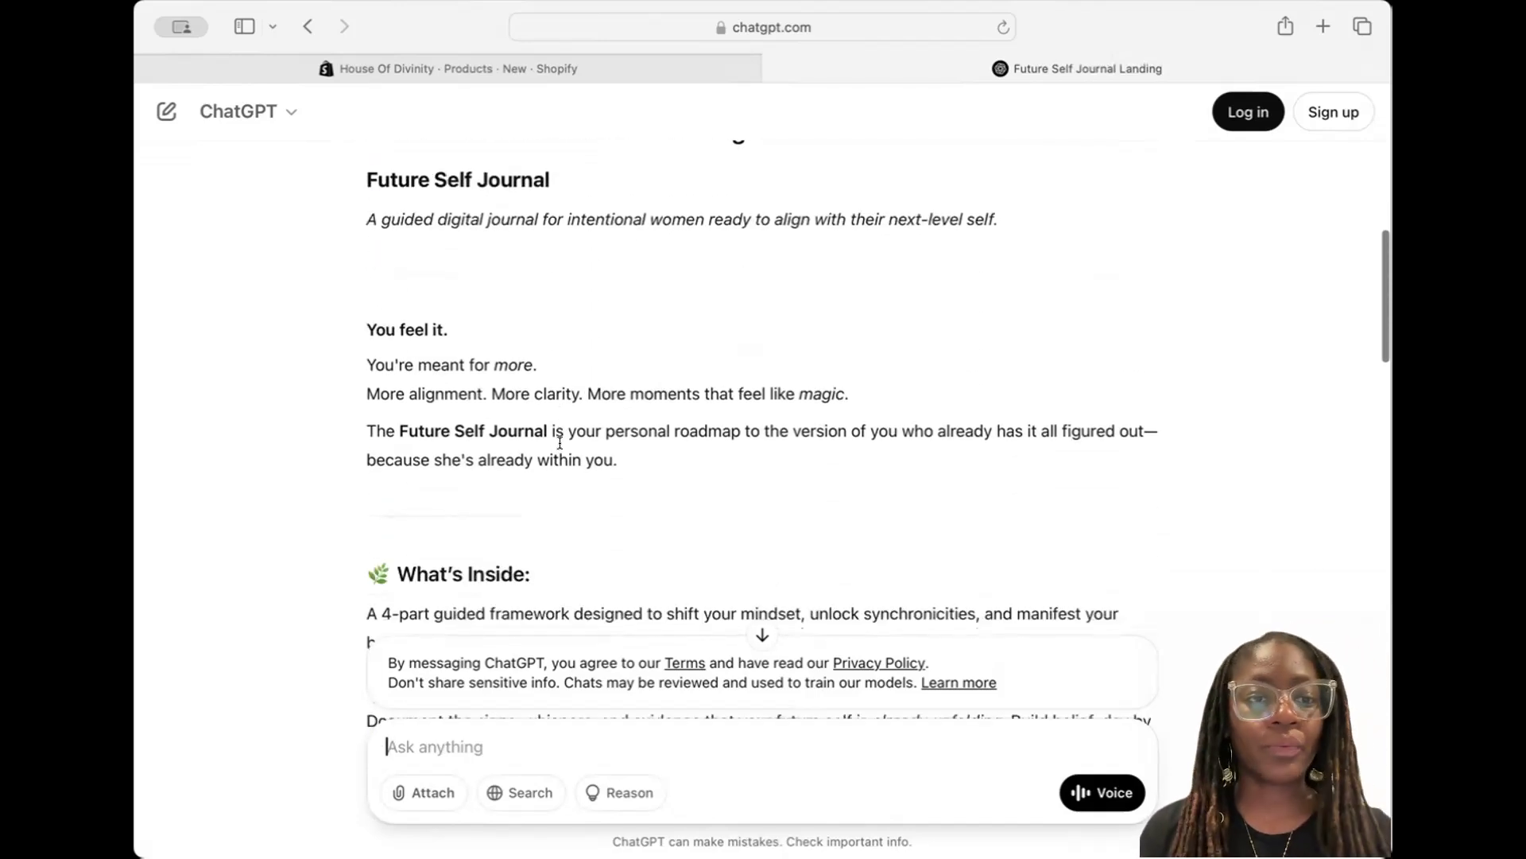
{"action": "scroll", "coordinate": [559, 443], "scroll_direction": "down", "scroll_amount": 3}
{"action": "scroll", "coordinate": [560, 442], "scroll_direction": "up", "scroll_amount": 9}
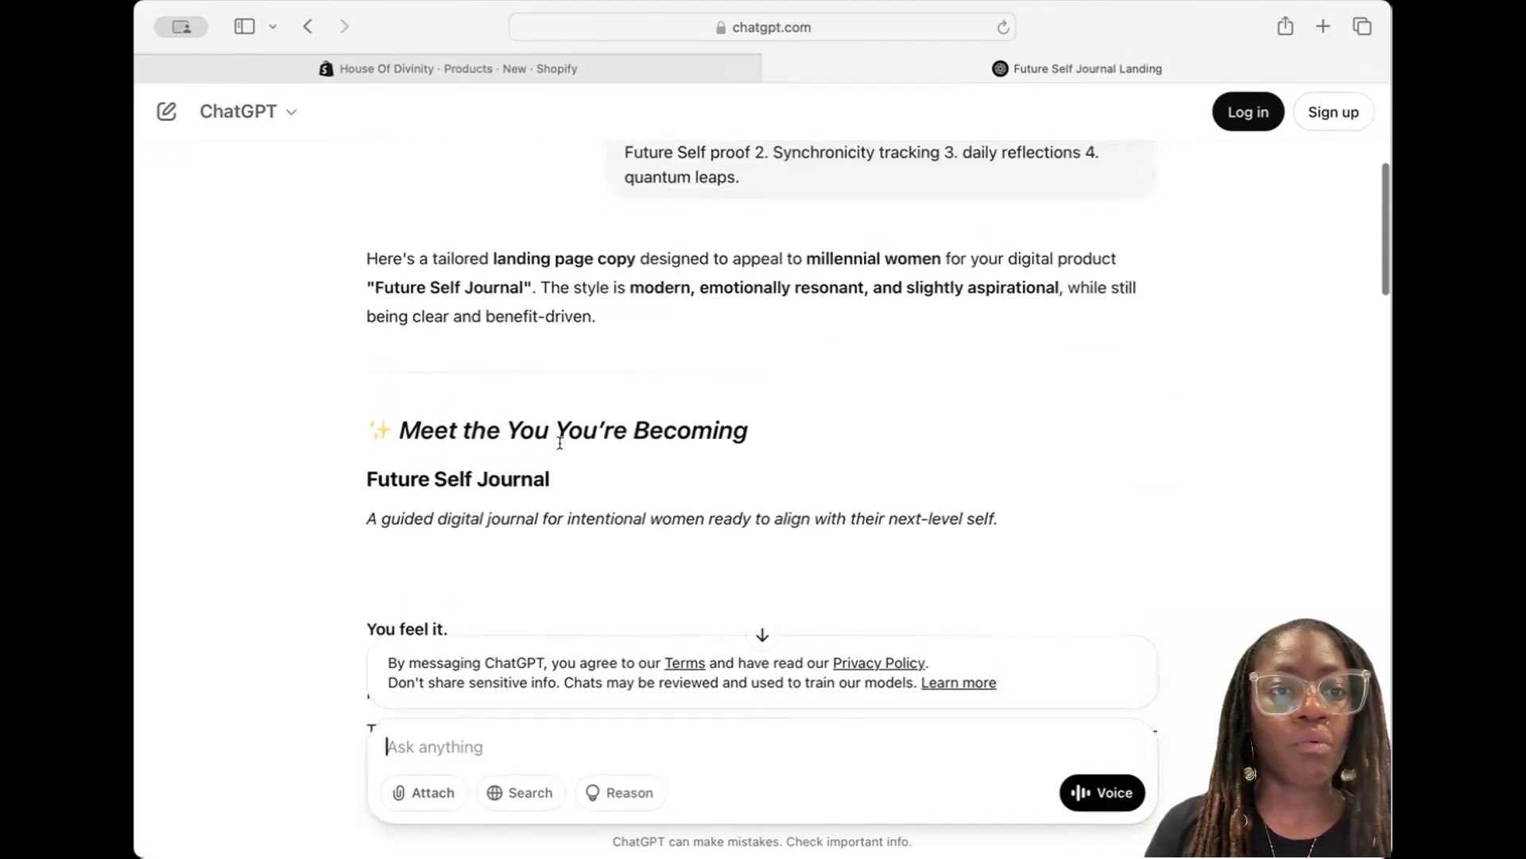
{"action": "scroll", "coordinate": [560, 440], "scroll_direction": "down", "scroll_amount": 2}
{"action": "left_click_drag", "start_coordinate": [358, 331], "coordinate": [1000, 379]}
{"action": "key", "text": "super+c"}
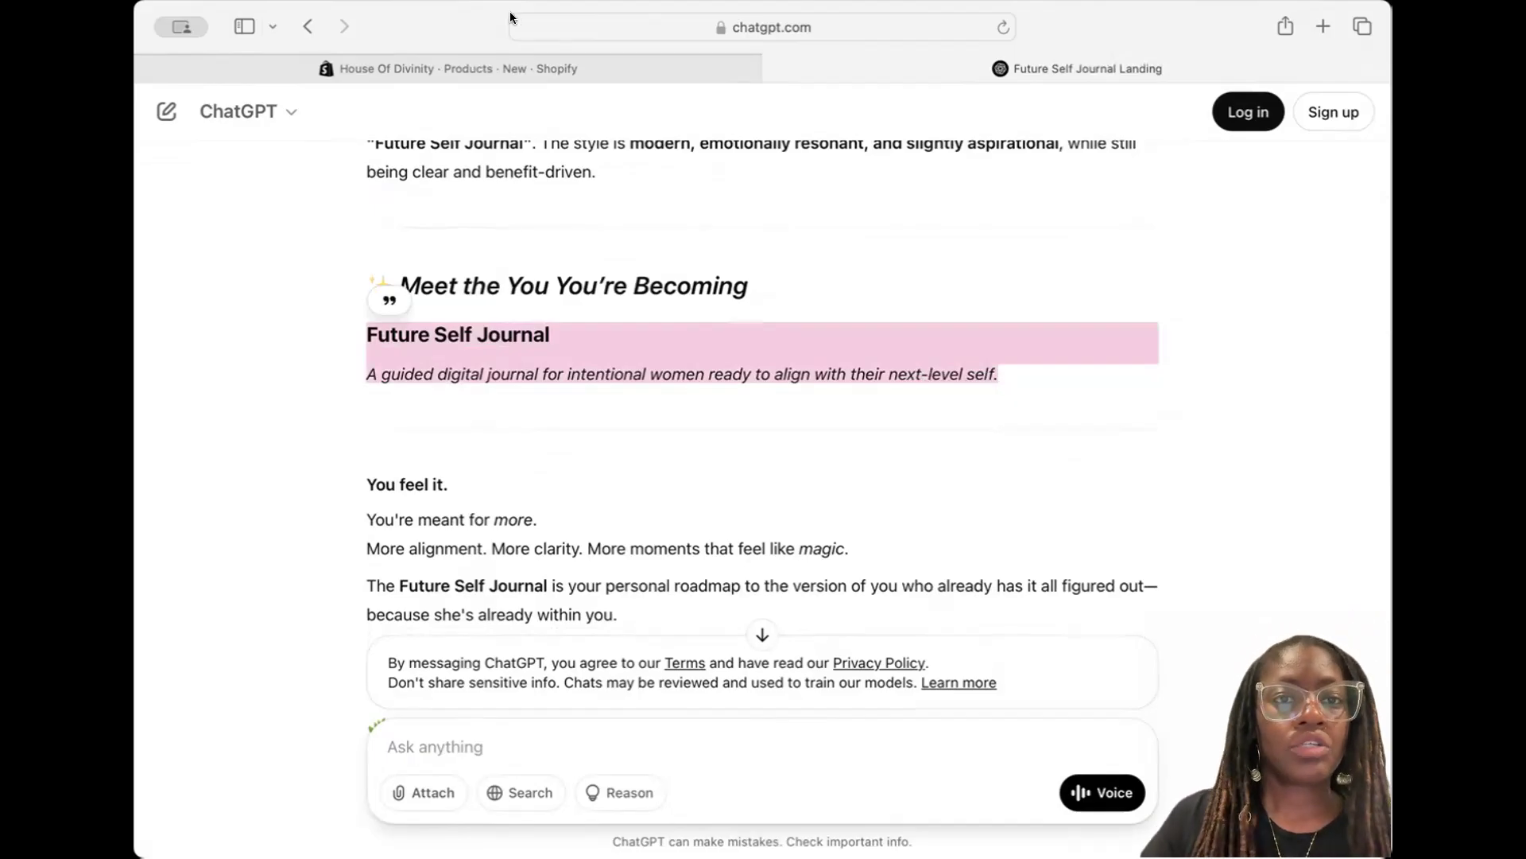
{"action": "left_click", "coordinate": [495, 67]}
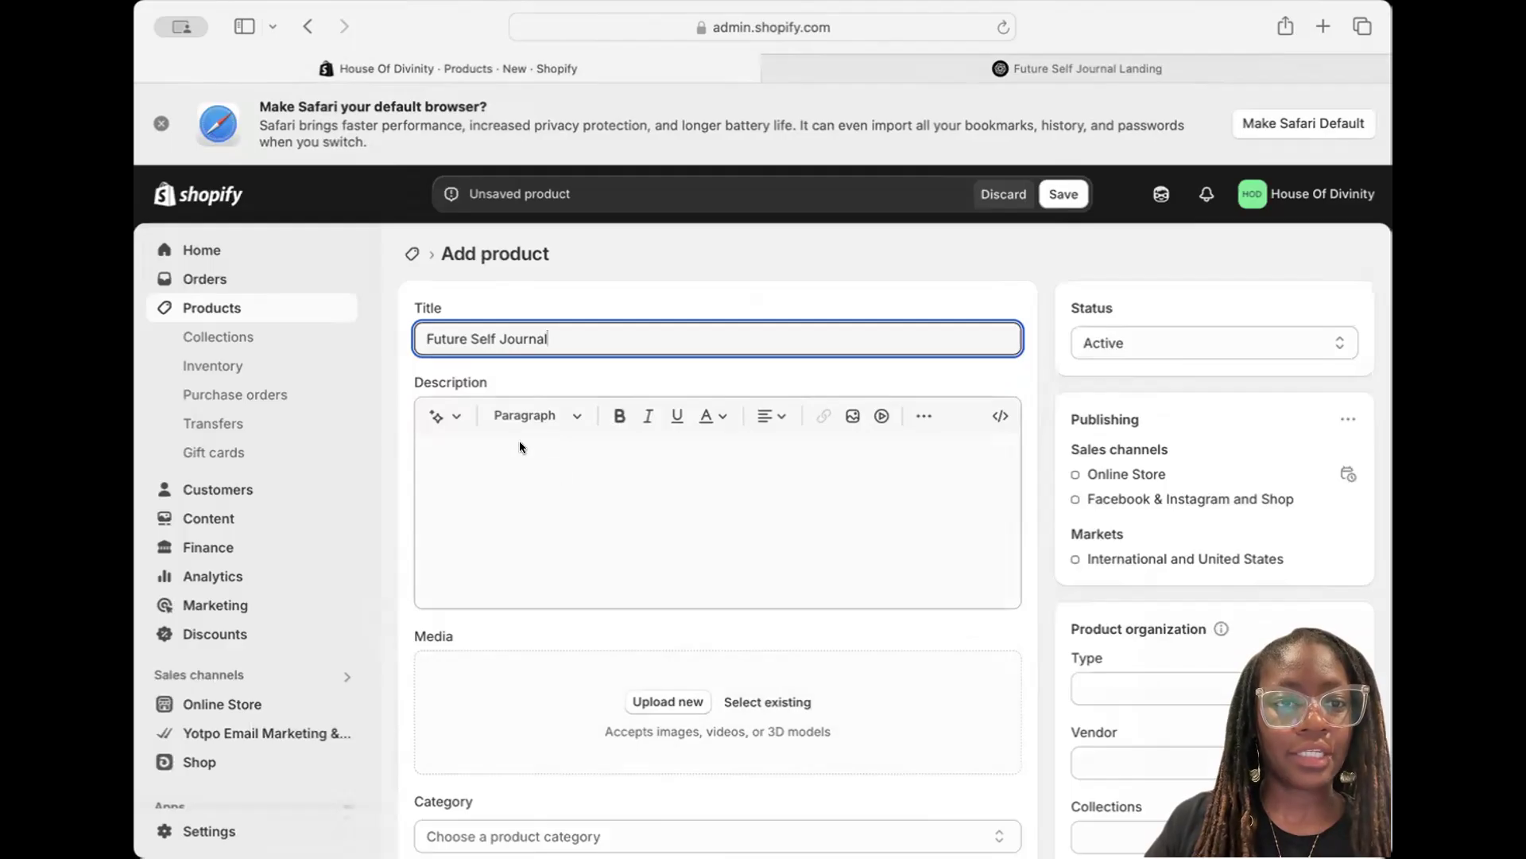
{"action": "left_click", "coordinate": [517, 440]}
{"action": "key", "text": "super+v"}
Copy the "personal roadmap" paragraph from the ChatGPT copy and paste it into the Shopify description, spaced below the tagline
{"action": "left_click", "coordinate": [953, 70]}
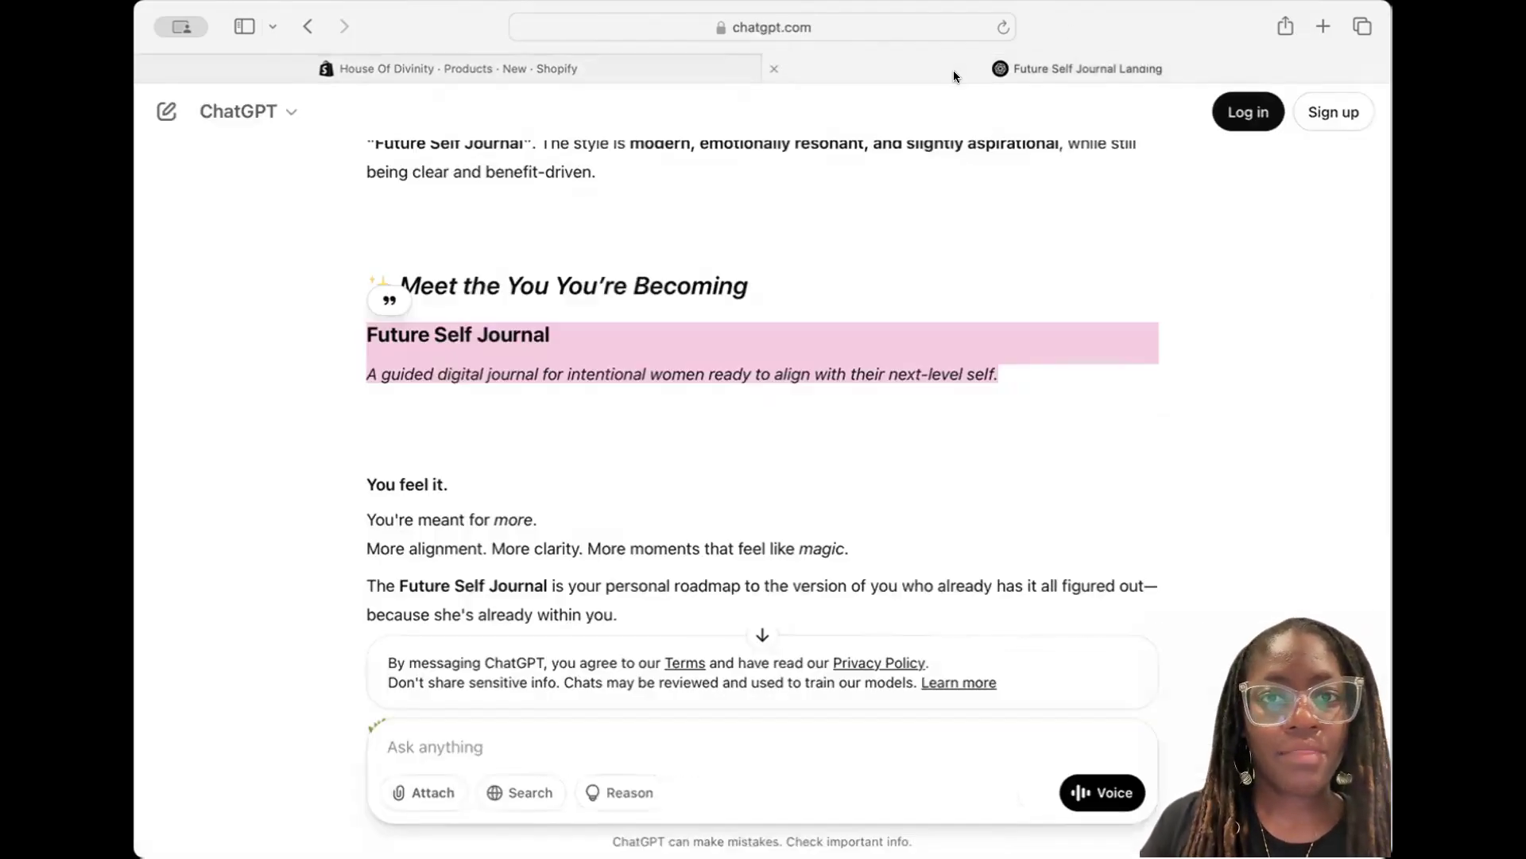
{"action": "scroll", "coordinate": [642, 595], "scroll_direction": "down", "scroll_amount": 2}
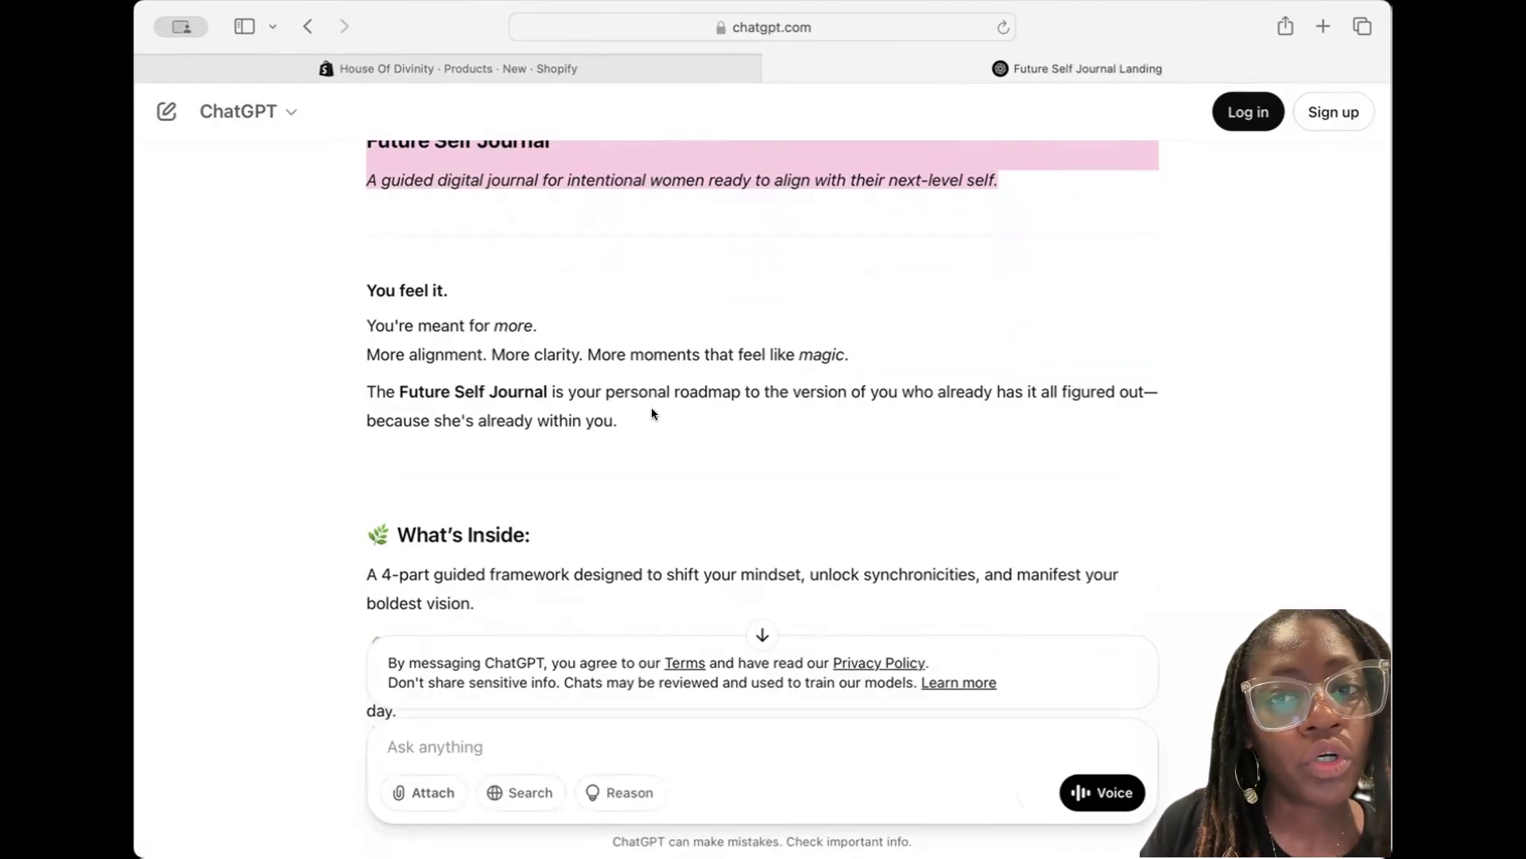
{"action": "left_click_drag", "start_coordinate": [640, 408], "coordinate": [356, 385]}
{"action": "key", "text": "super+c"}
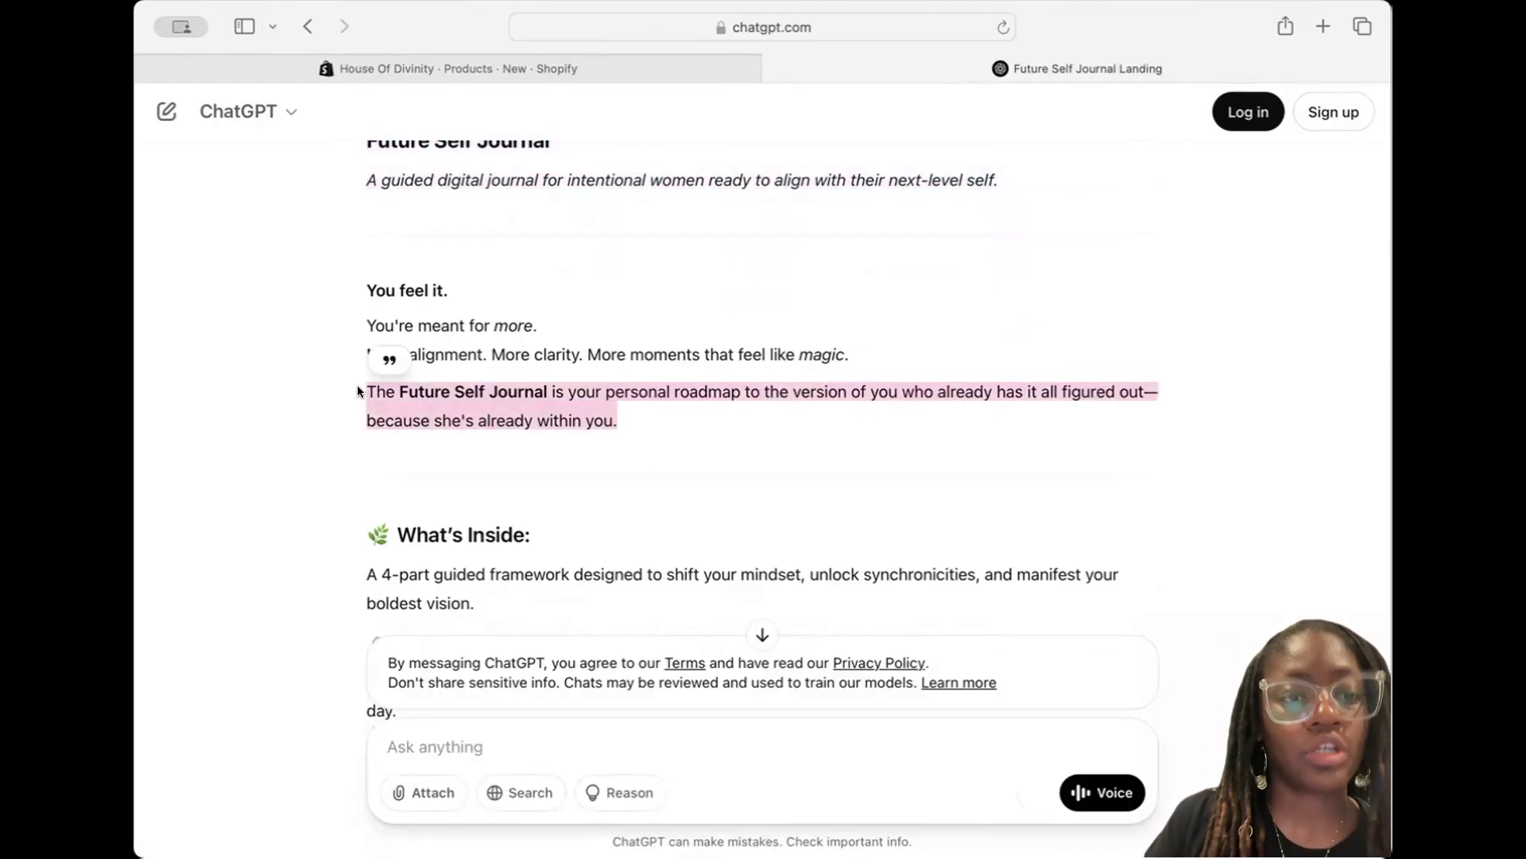
{"action": "left_click", "coordinate": [470, 58]}
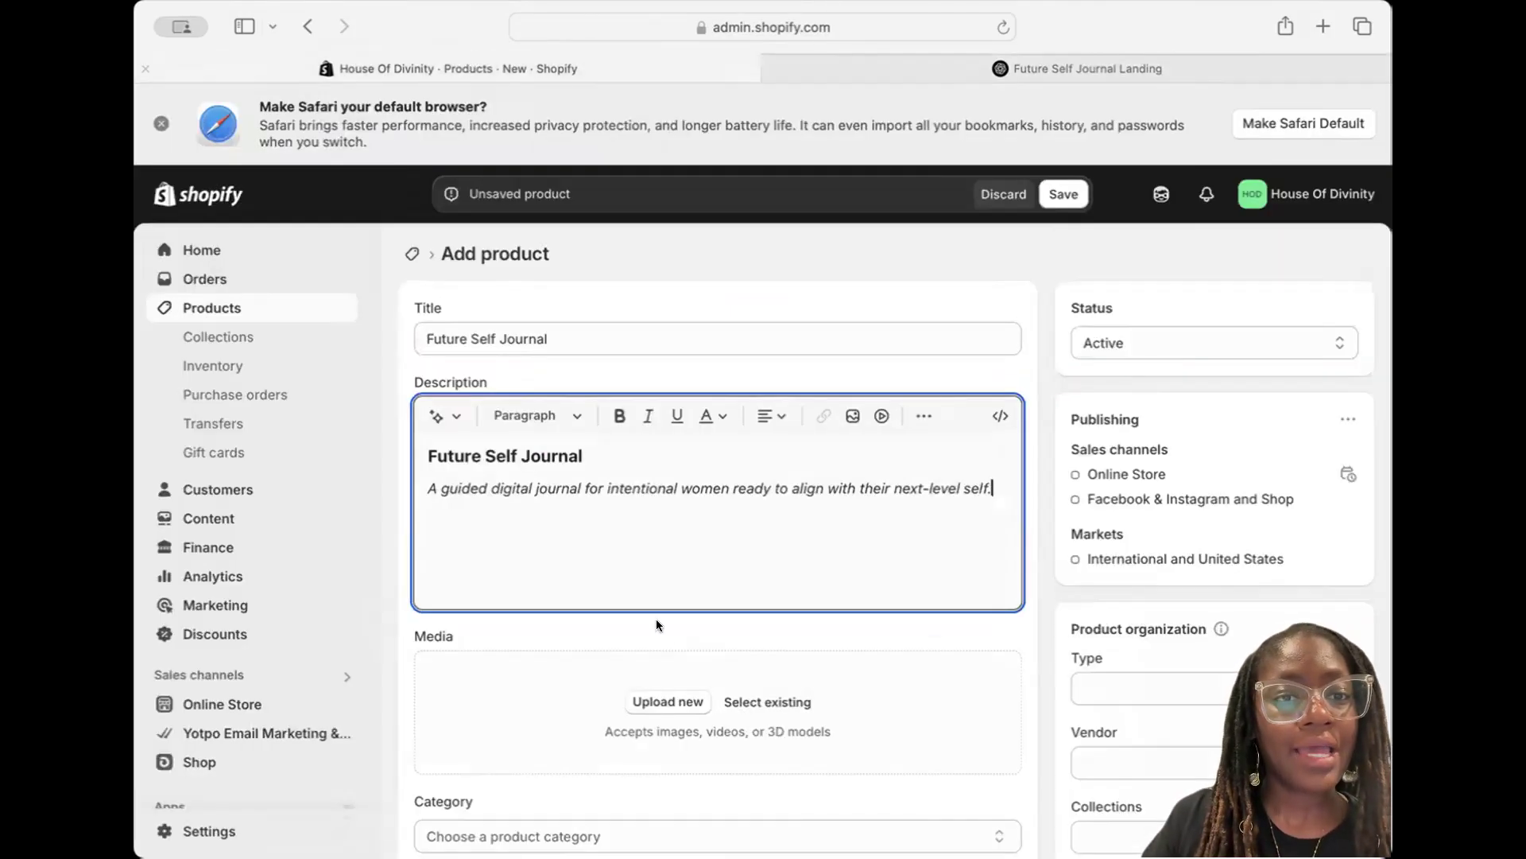
{"action": "key", "text": "Return"}
{"action": "key", "text": "Return"}
{"action": "key", "text": "super+v"}
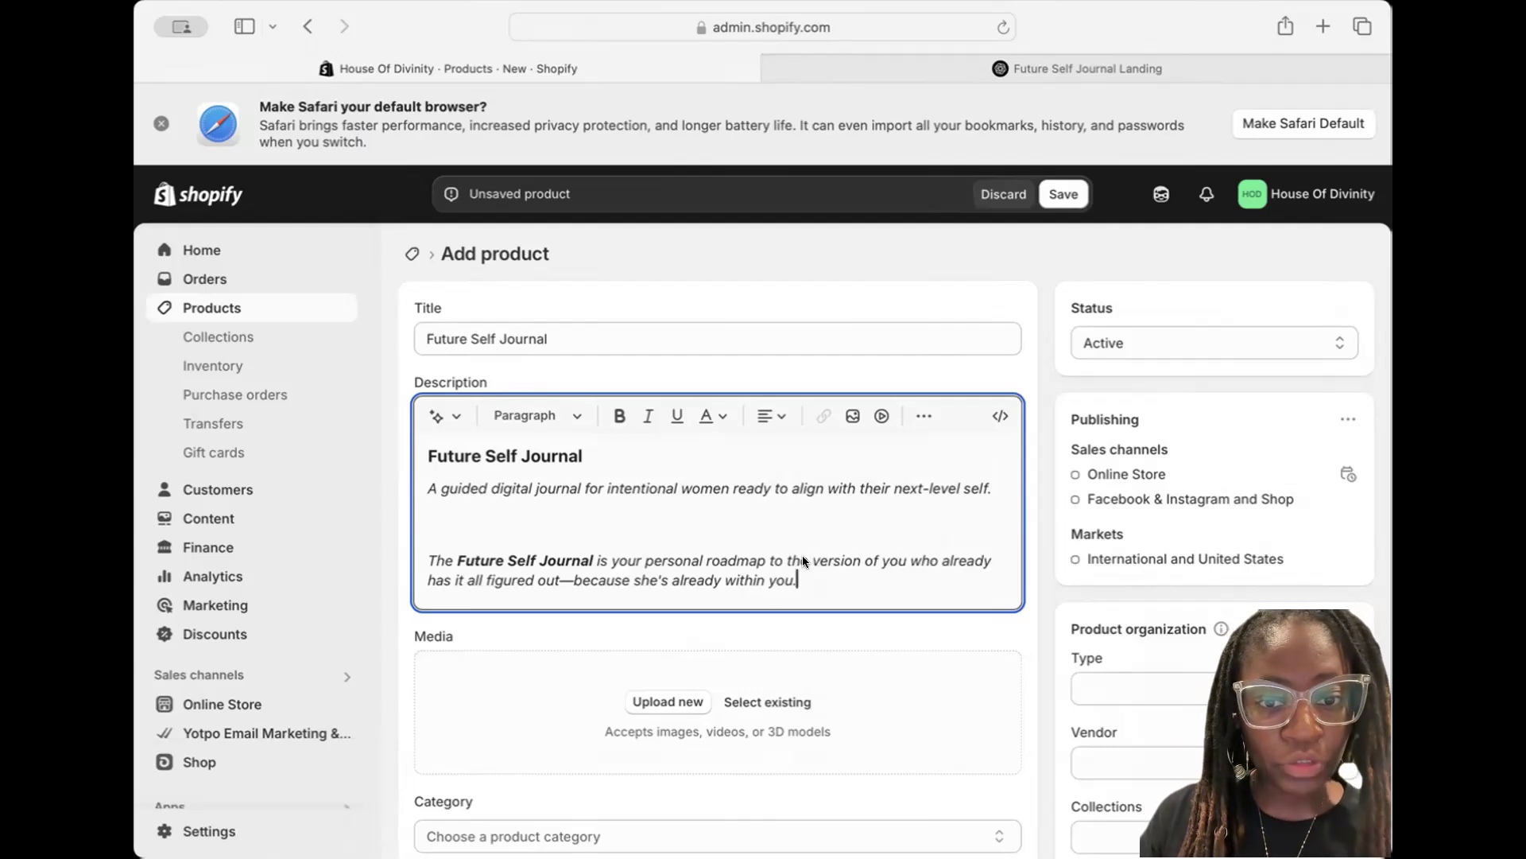
Insert "collecting all the receipts and winks from The Universe that tell you" after "personal roadmap to" in the description
{"action": "left_click", "coordinate": [781, 559]}
{"action": "type", "text": "collecting"}
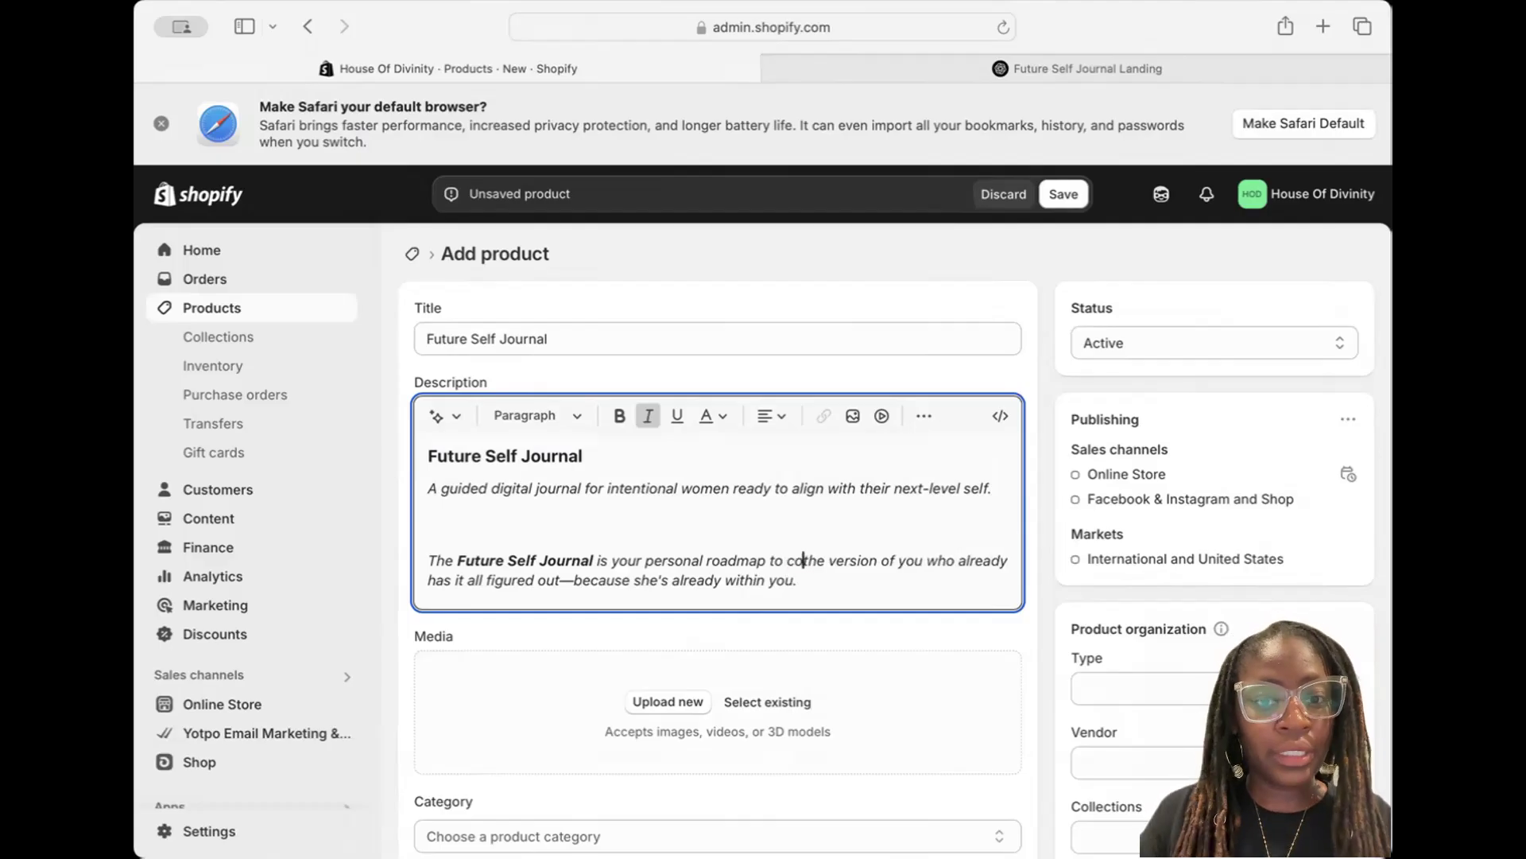
{"action": "type", "text": " all the receip"}
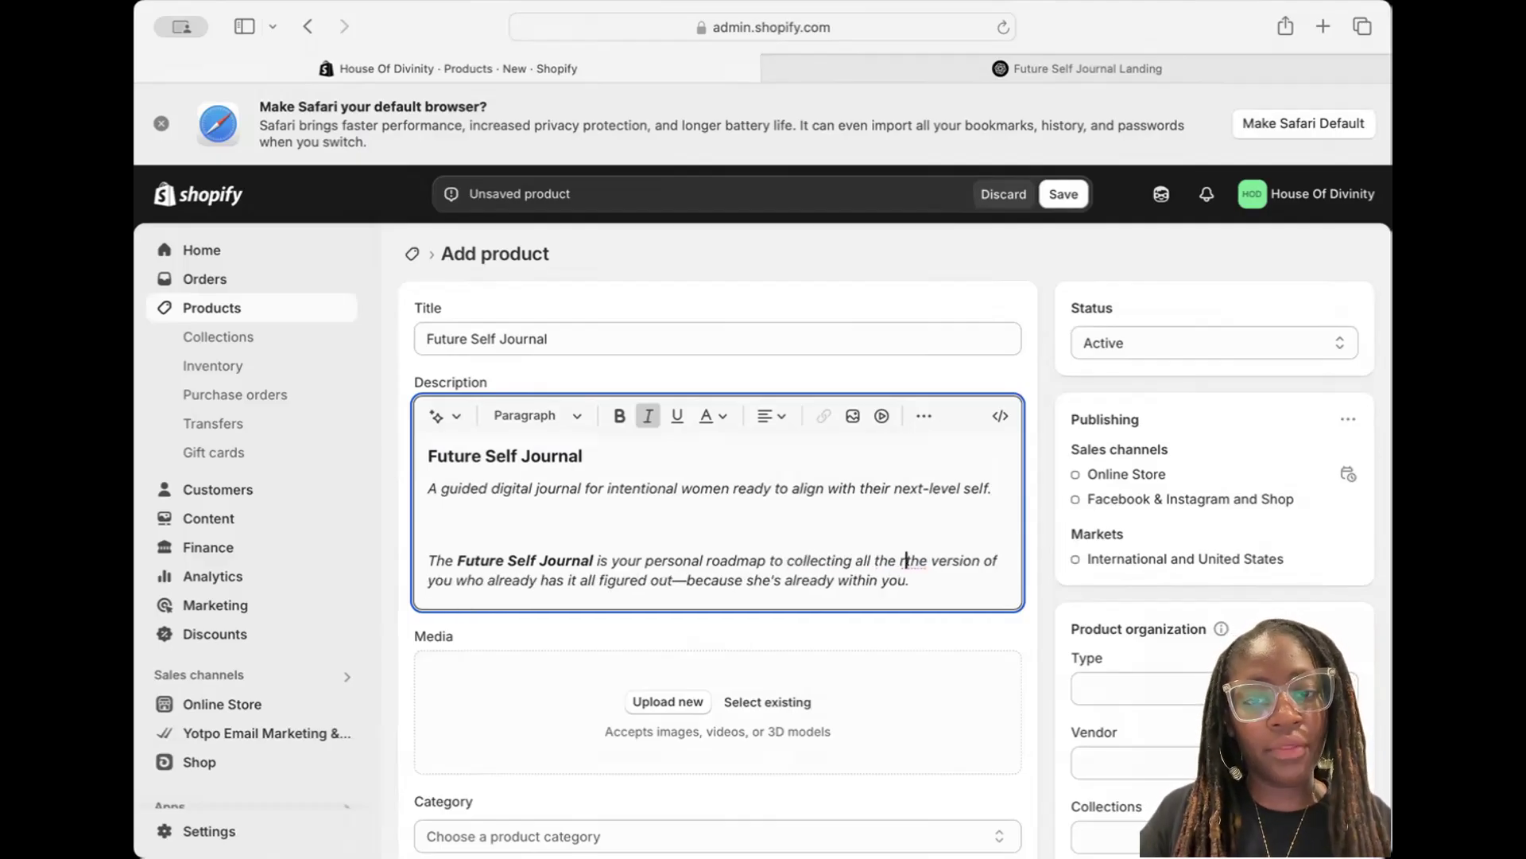
{"action": "type", "text": "ts and wi"}
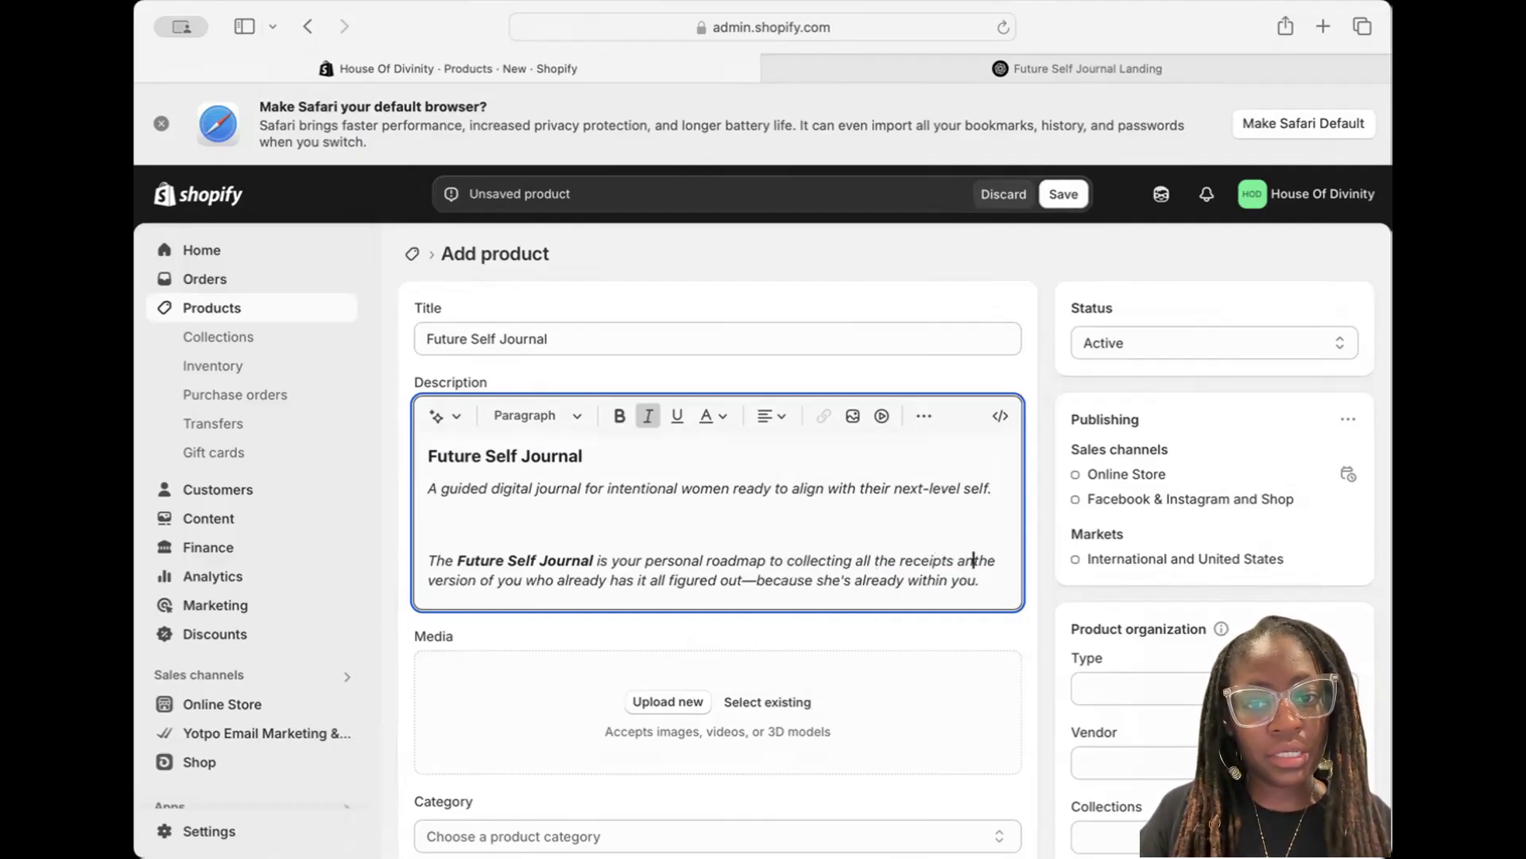
{"action": "type", "text": "nks from the"}
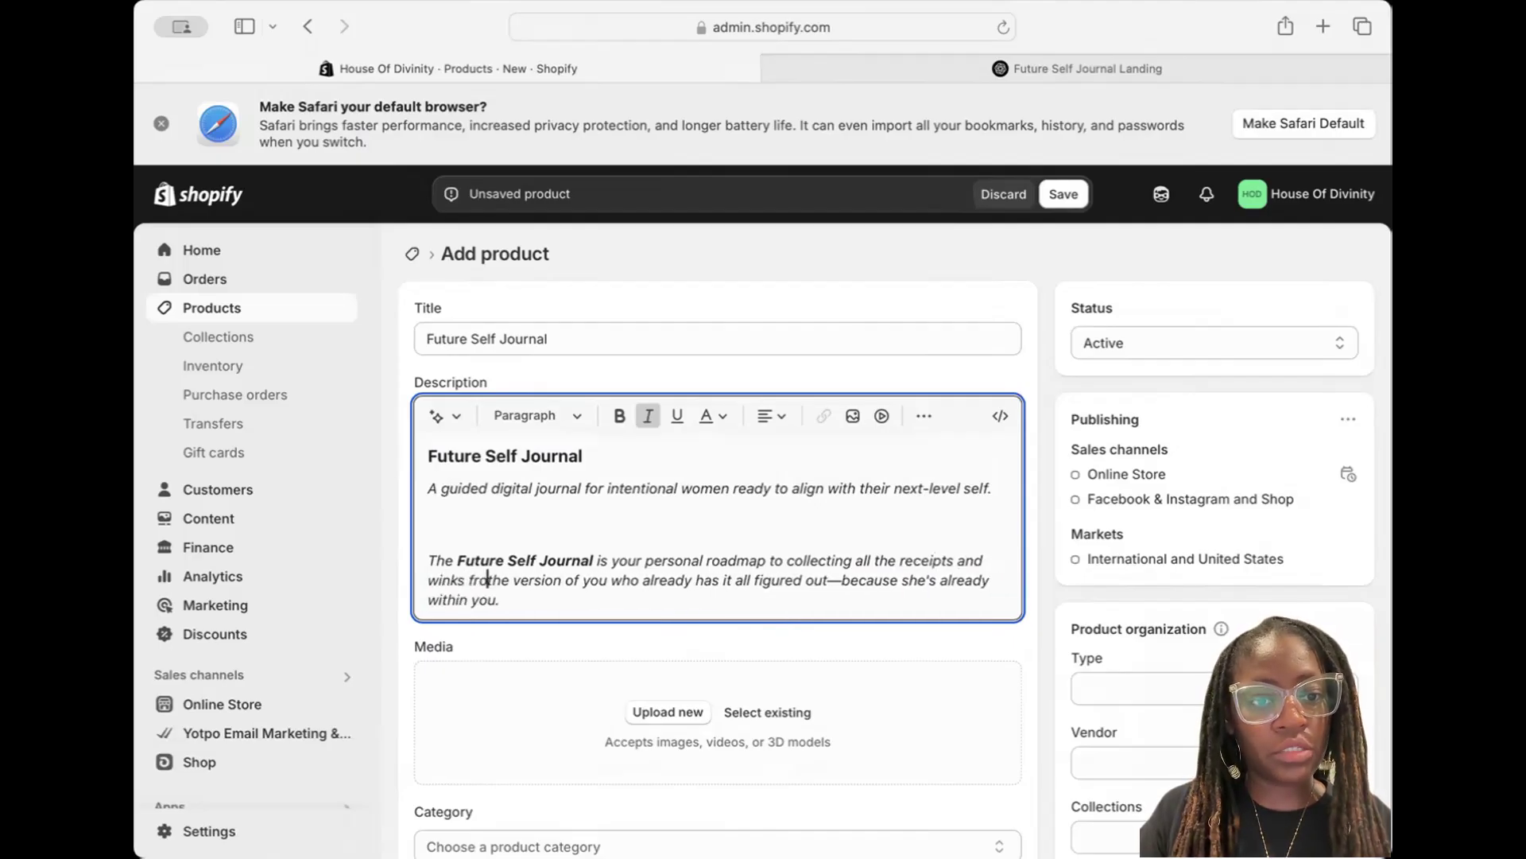
{"action": "key", "text": "BackSpace"}
{"action": "key", "text": "BackSpace"}
{"action": "key", "text": "BackSpace"}
{"action": "key", "text": "BackSpace"}
{"action": "type", "text": "The Universe e"}
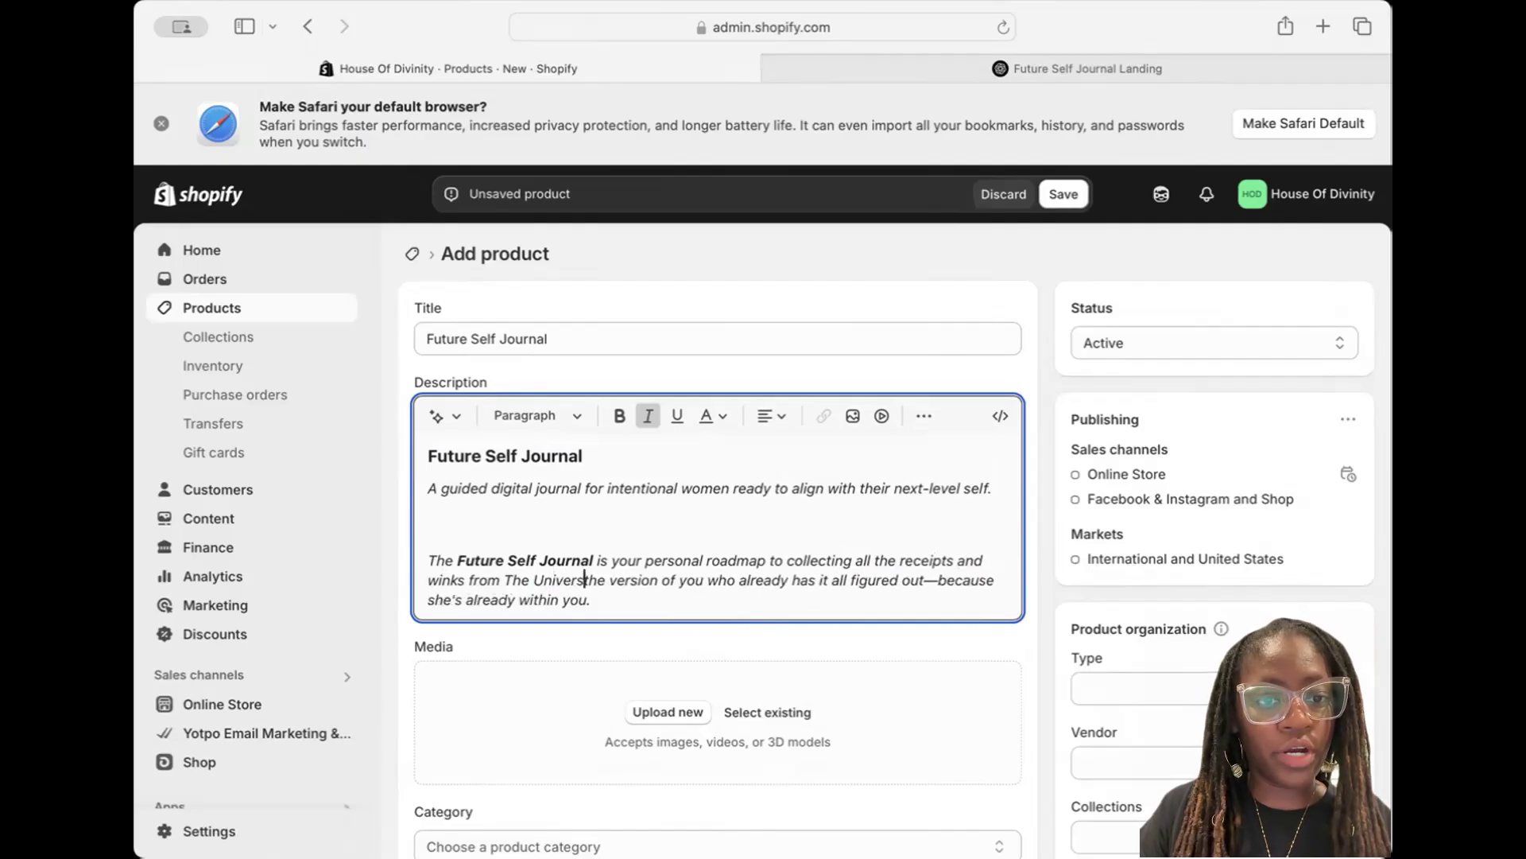
{"action": "key", "text": "BackSpace"}
{"action": "type", "text": "that tell y"}
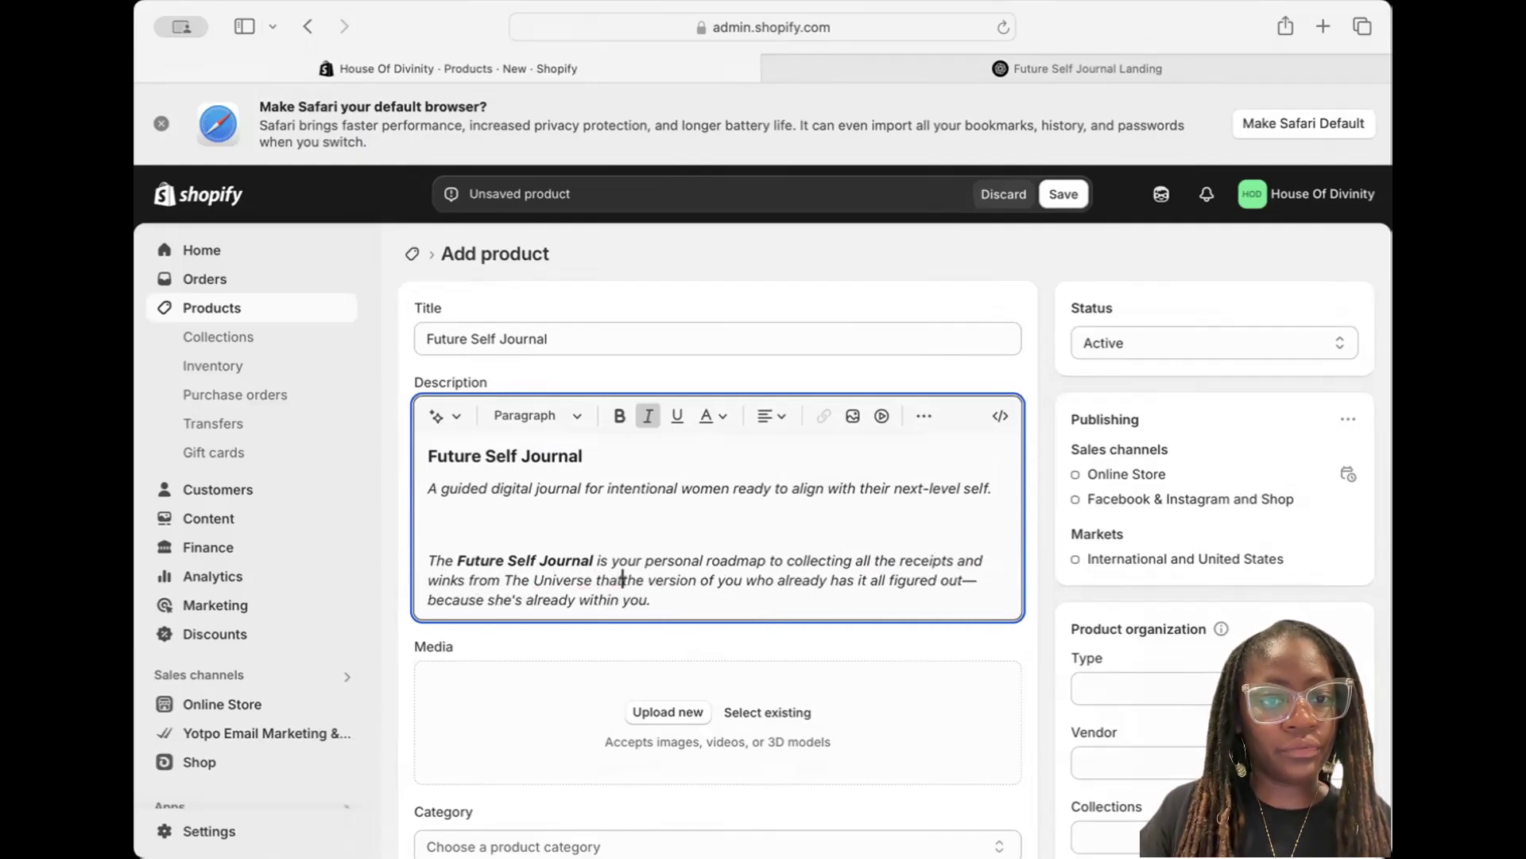
{"action": "type", "text": "ou"}
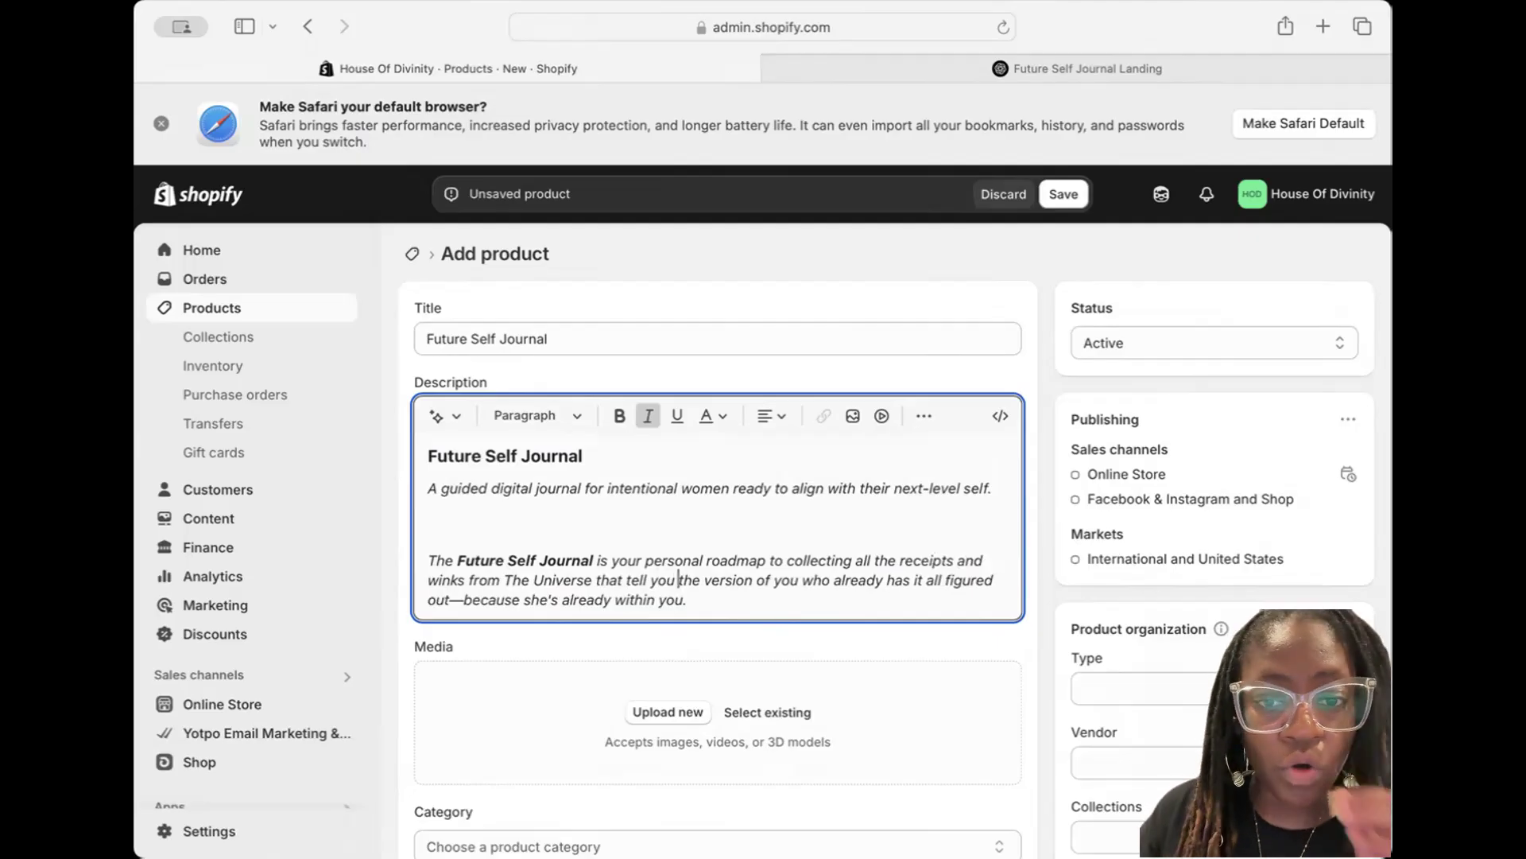
Replace the paragraph's ending after "has it all figured out" with ", is close by."
{"action": "left_click_drag", "start_coordinate": [463, 597], "coordinate": [689, 597]}
{"action": "key", "text": "BackSpace"}
{"action": "type", "text": "w"}
{"action": "key", "text": "BackSpace"}
{"action": "key", "text": "BackSpace"}
{"action": "key", "text": "BackSpace"}
{"action": "type", "text": "t"}
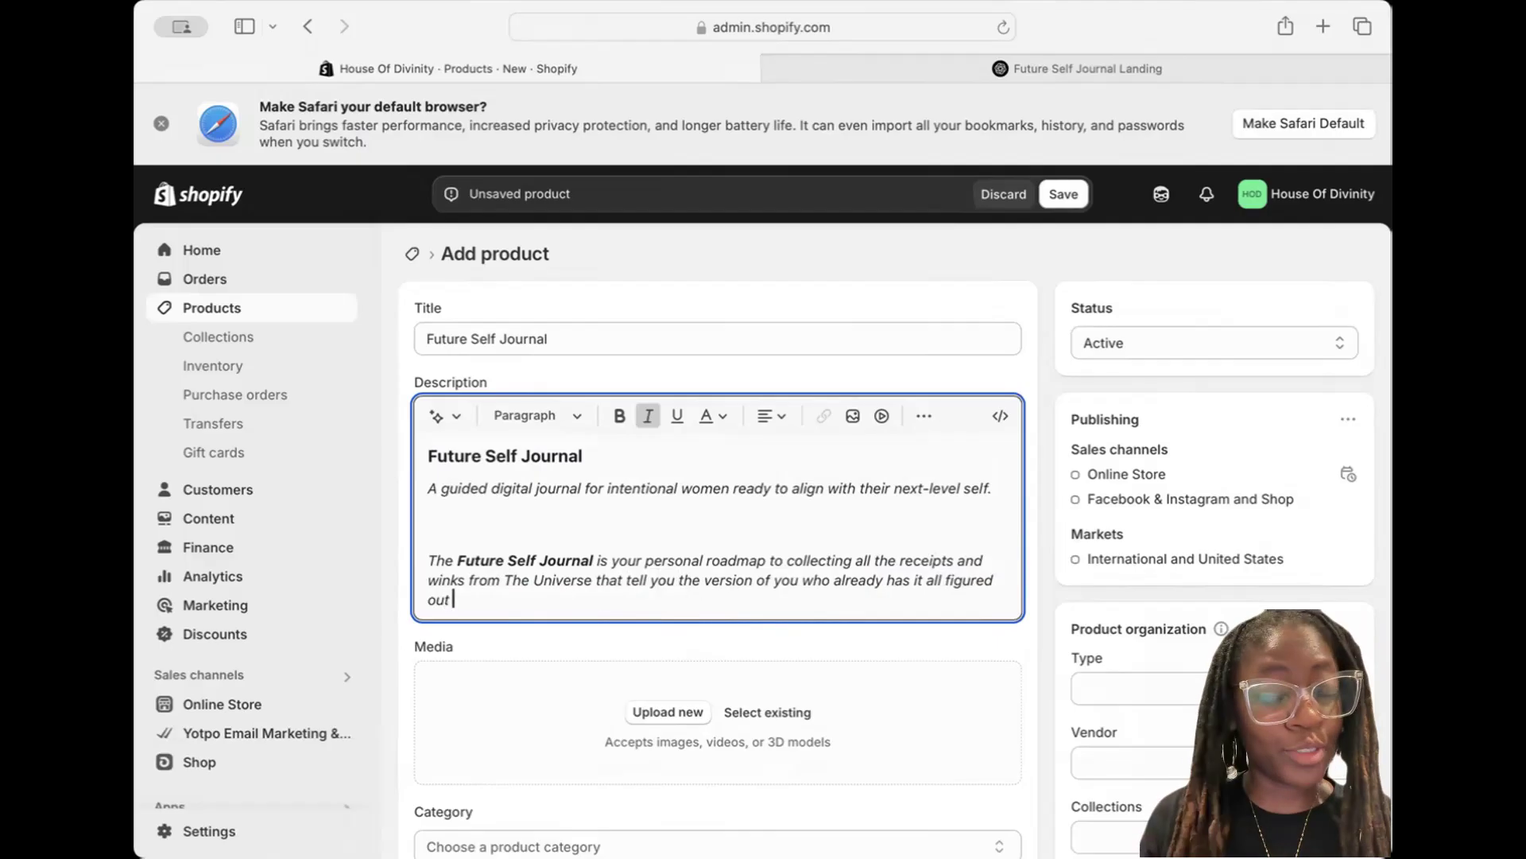
{"action": "key", "text": "BackSpace"}
{"action": "type", "text": ","}
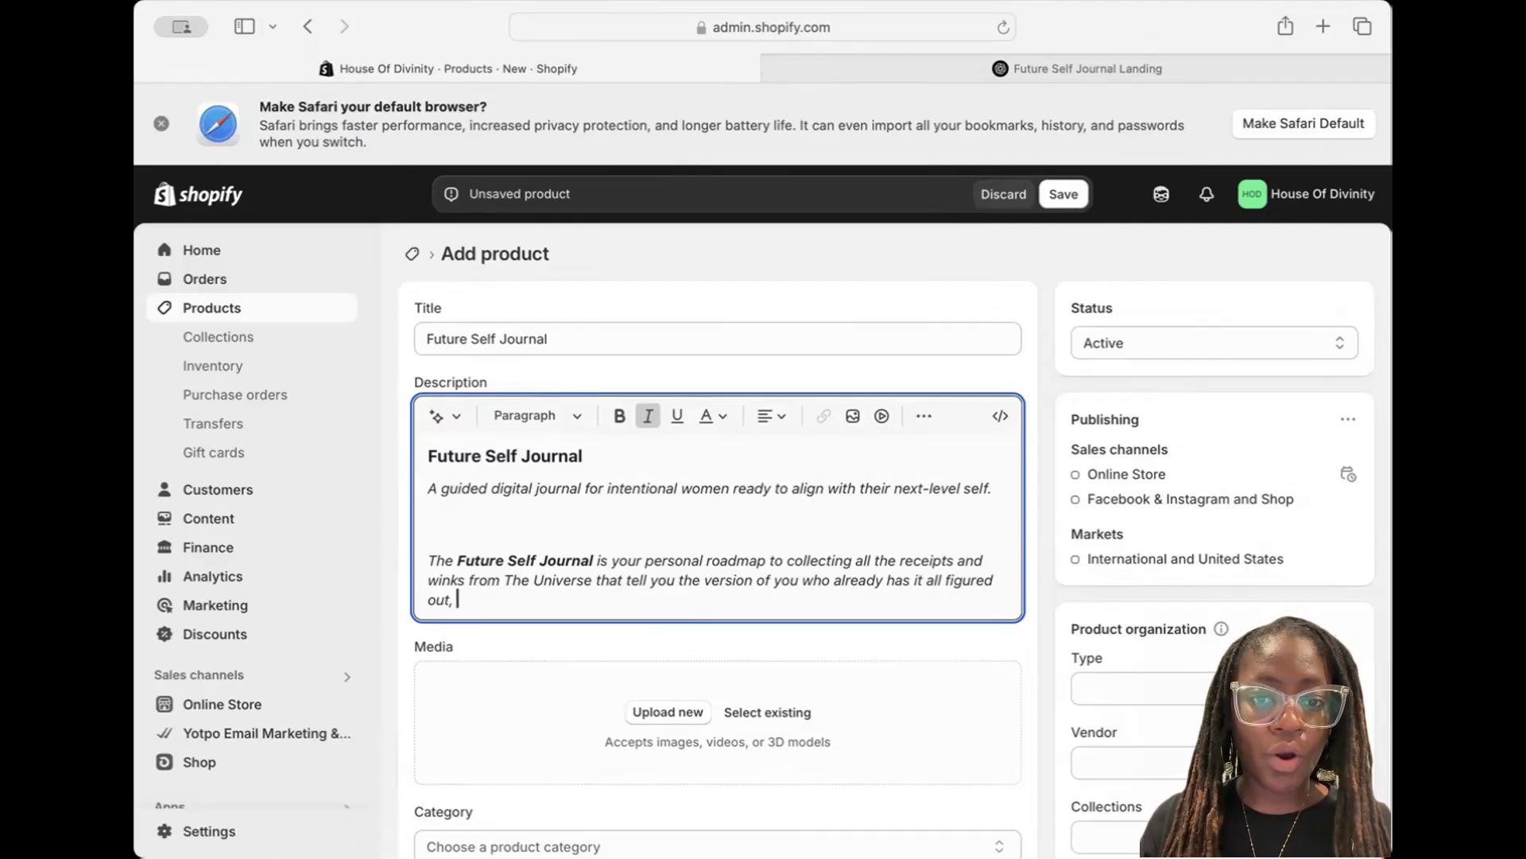
{"action": "type", "text": "is close by."}
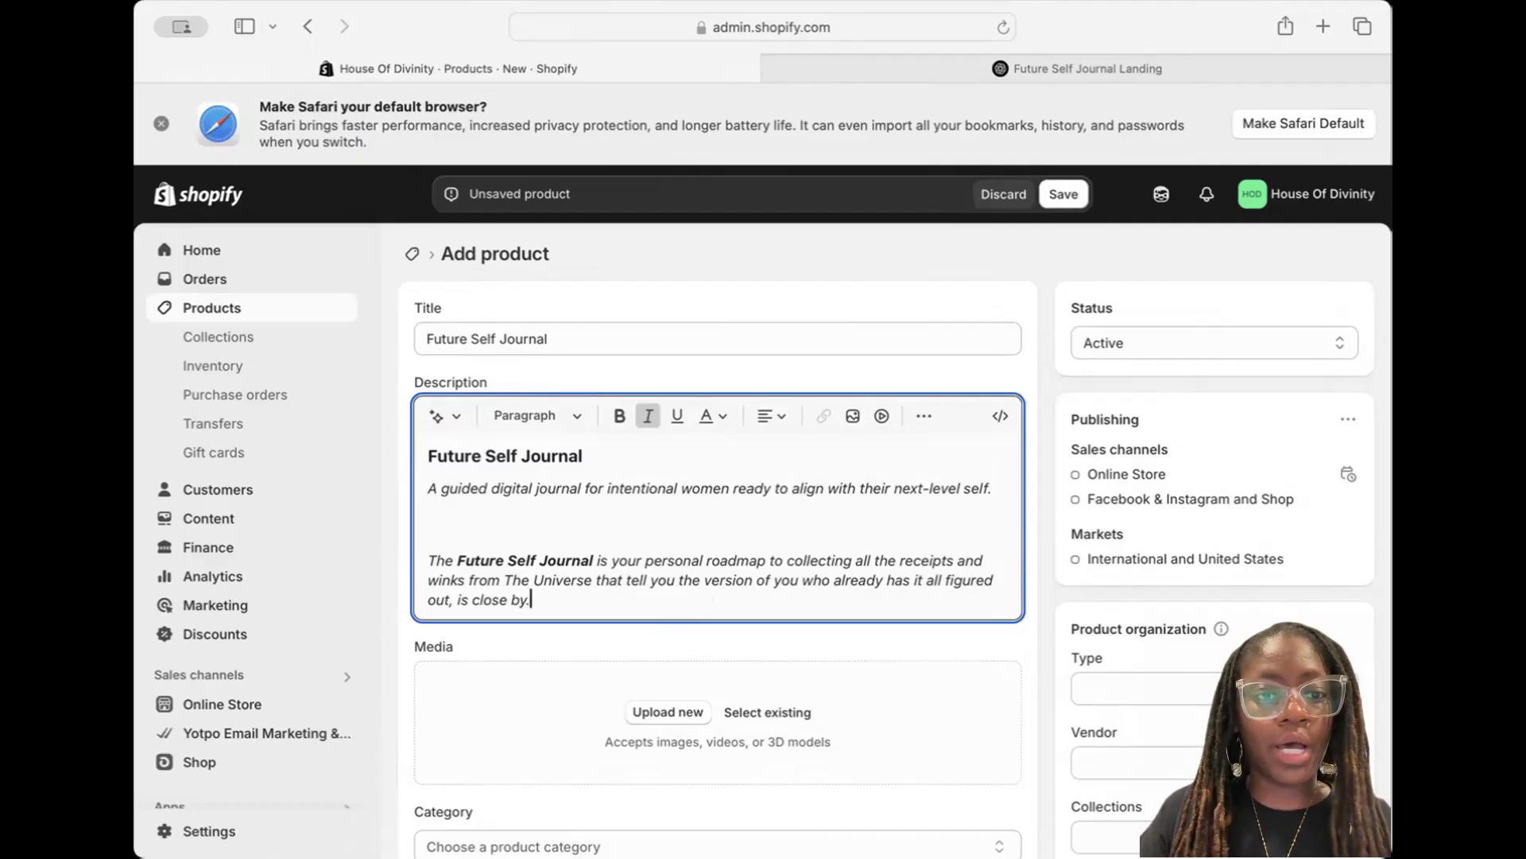
Switch to ChatGPT and review the generated copy from the "What's Inside" section down to the closing call to action
{"action": "left_click", "coordinate": [981, 64]}
{"action": "scroll", "coordinate": [748, 382], "scroll_direction": "down", "scroll_amount": 3}
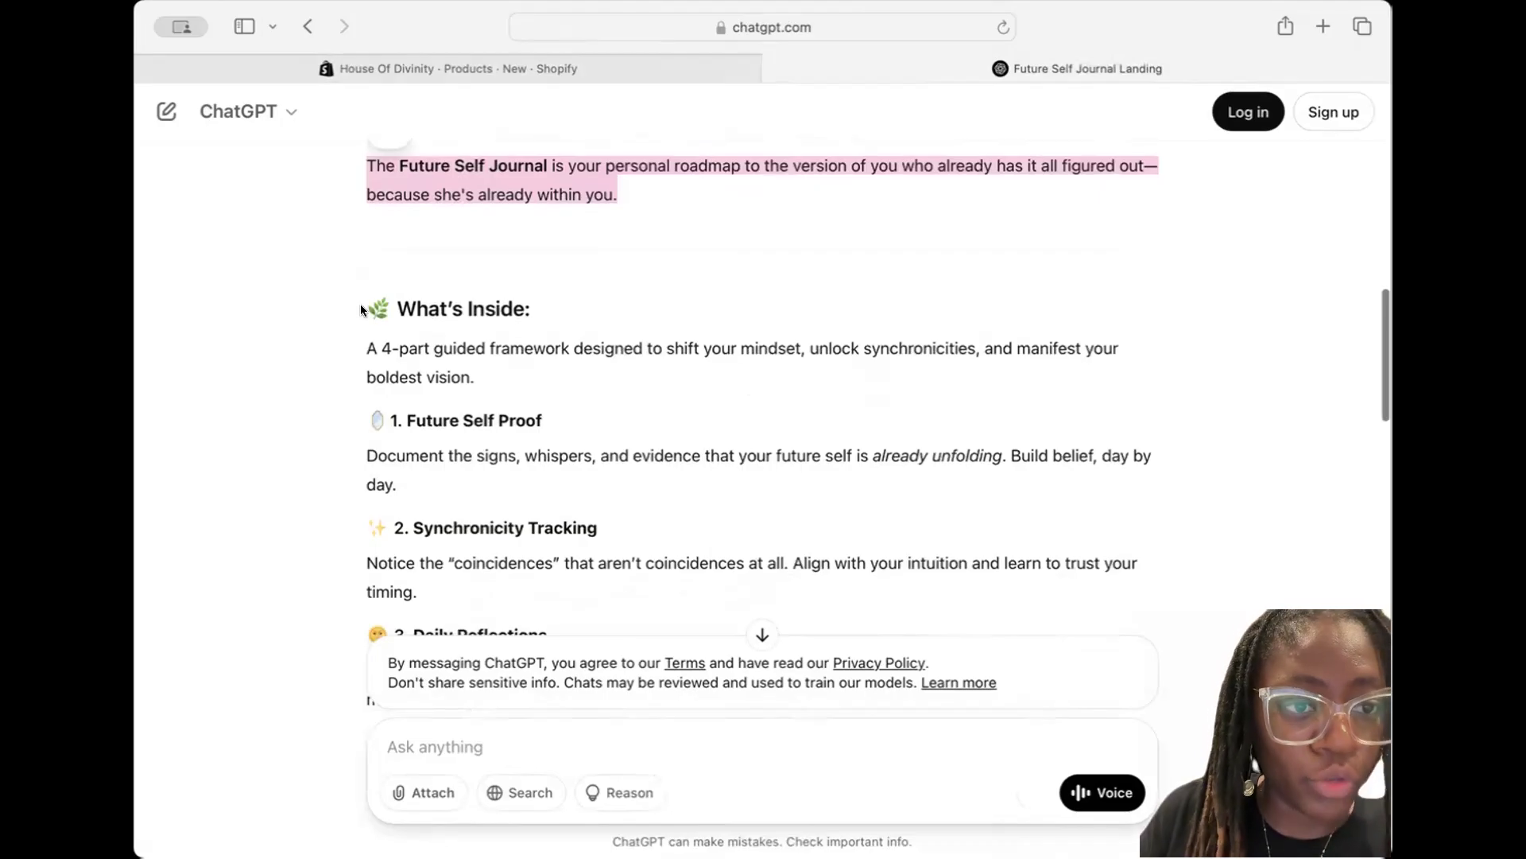
{"action": "left_click_drag", "start_coordinate": [369, 238], "coordinate": [584, 520]}
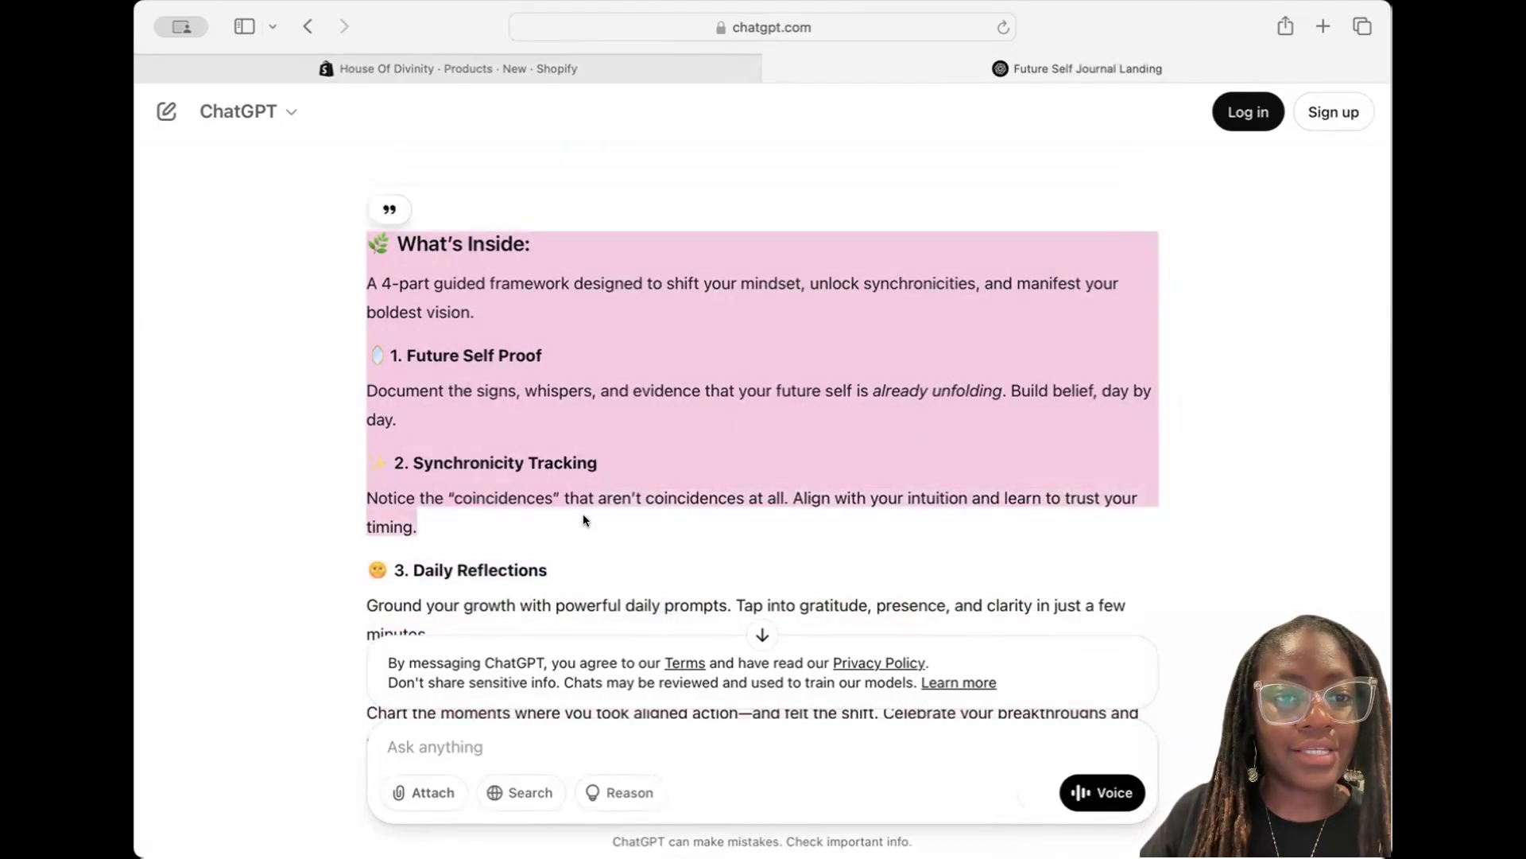
{"action": "scroll", "coordinate": [584, 519], "scroll_direction": "down", "scroll_amount": 2}
{"action": "scroll", "coordinate": [583, 520], "scroll_direction": "up", "scroll_amount": 2}
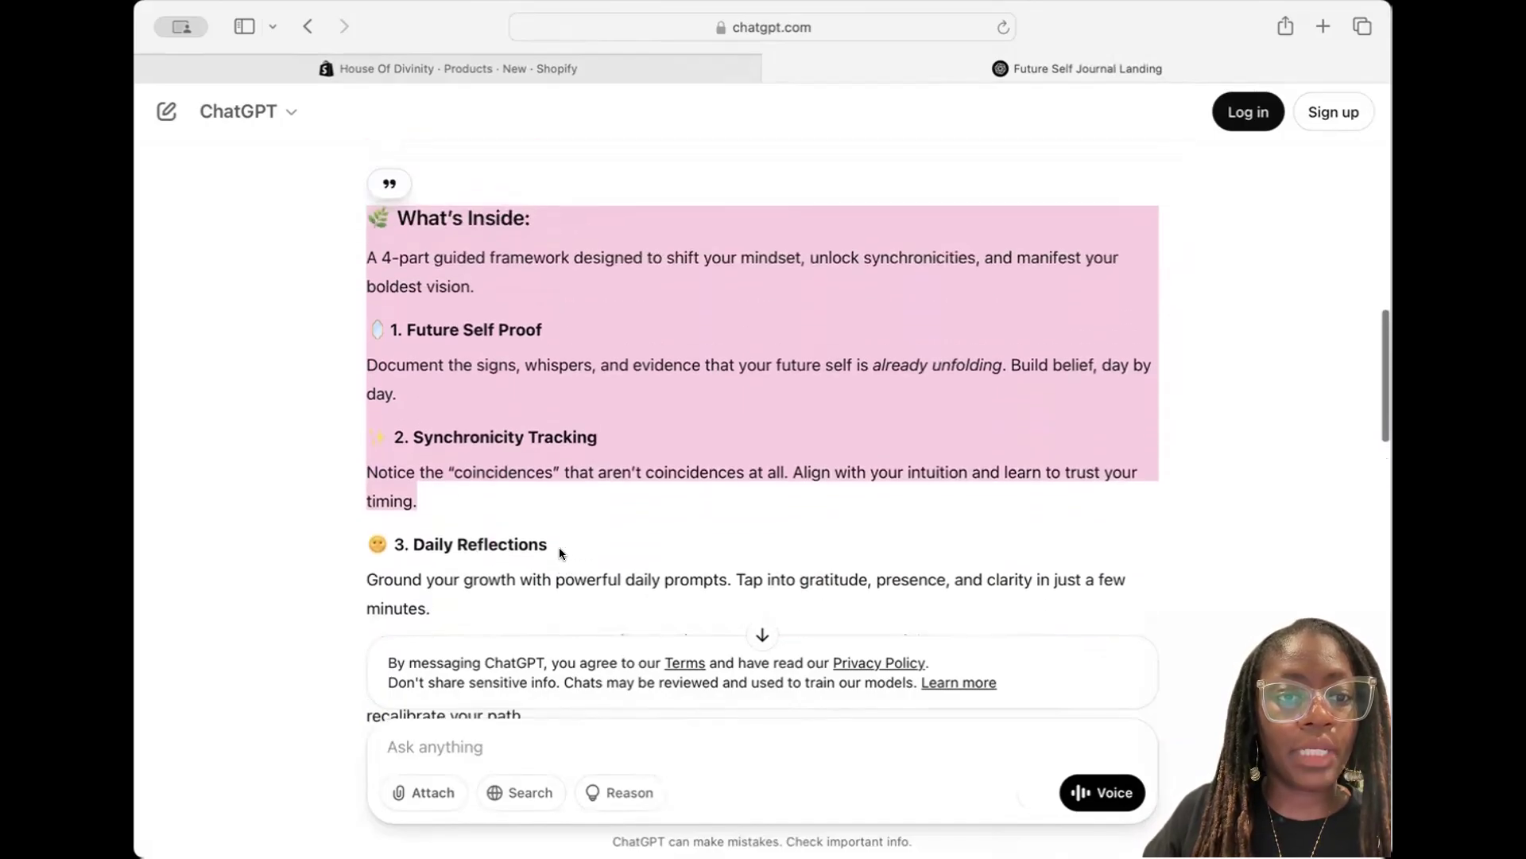
{"action": "scroll", "coordinate": [559, 553], "scroll_direction": "down", "scroll_amount": 2}
{"action": "left_click", "coordinate": [760, 636]}
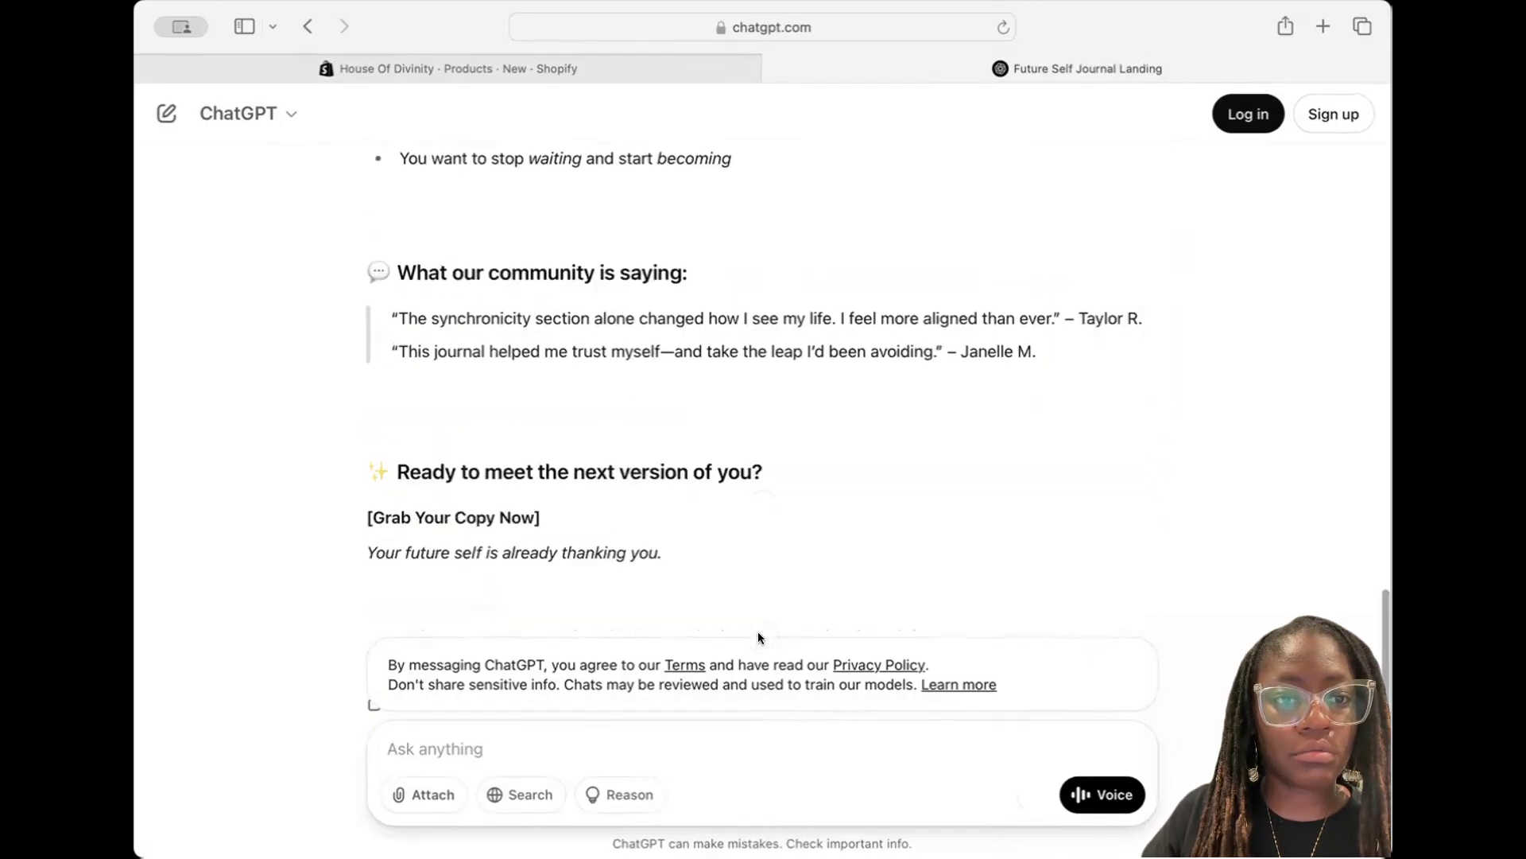
{"action": "scroll", "coordinate": [721, 294], "scroll_direction": "up", "scroll_amount": 10}
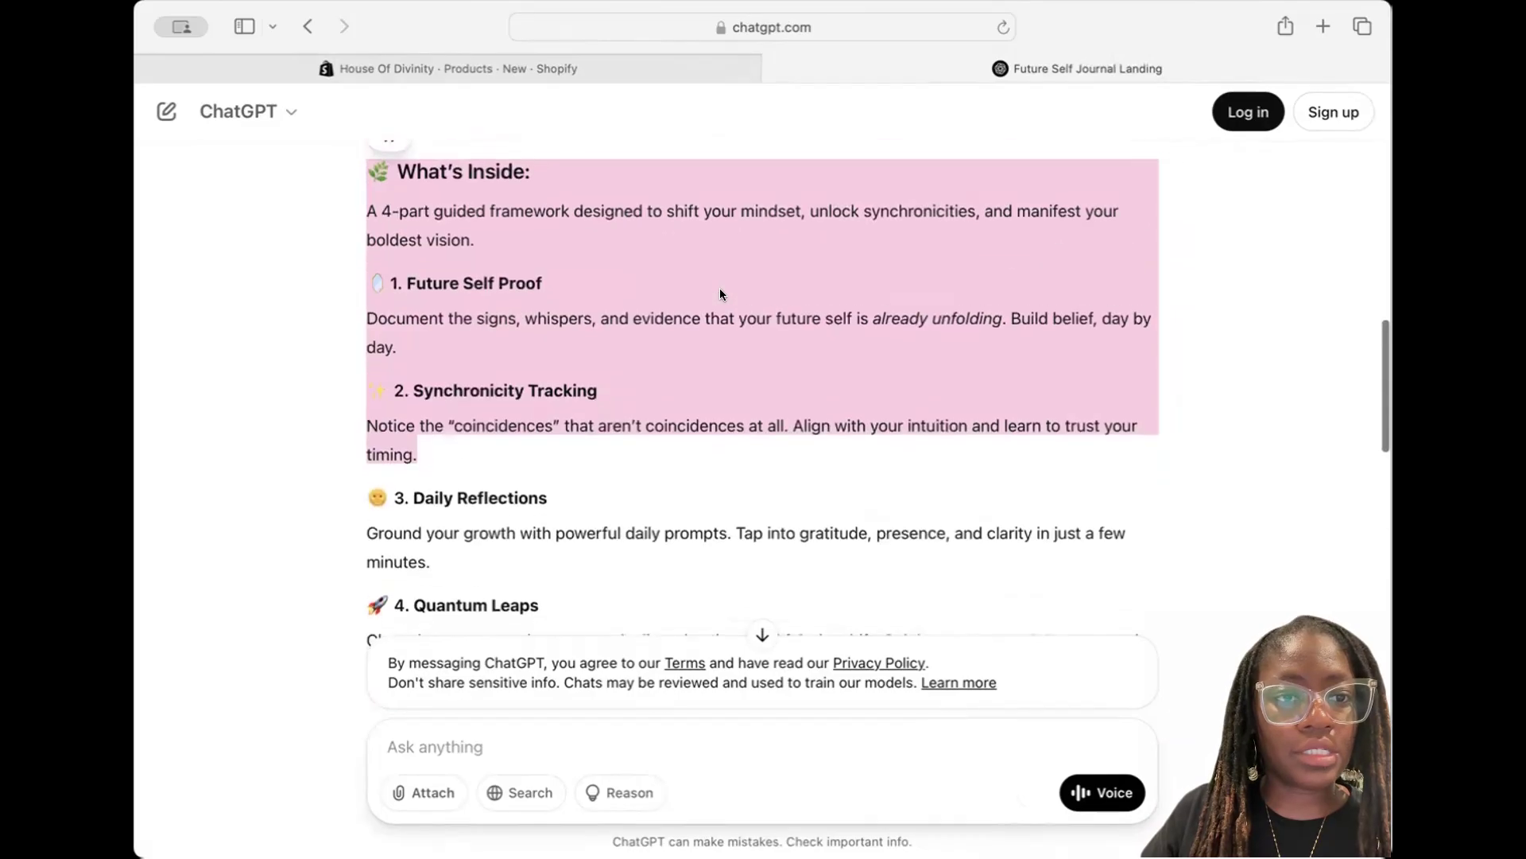
Copy the "What's Inside" section through the "4. Quantum Leaps" heading and paste it at the end of the Shopify description
{"action": "scroll", "coordinate": [720, 294], "scroll_direction": "up", "scroll_amount": 2}
{"action": "left_click", "coordinate": [596, 324]}
{"action": "scroll", "coordinate": [368, 238], "scroll_direction": "down", "scroll_amount": 2}
{"action": "left_click_drag", "start_coordinate": [370, 183], "coordinate": [608, 609]}
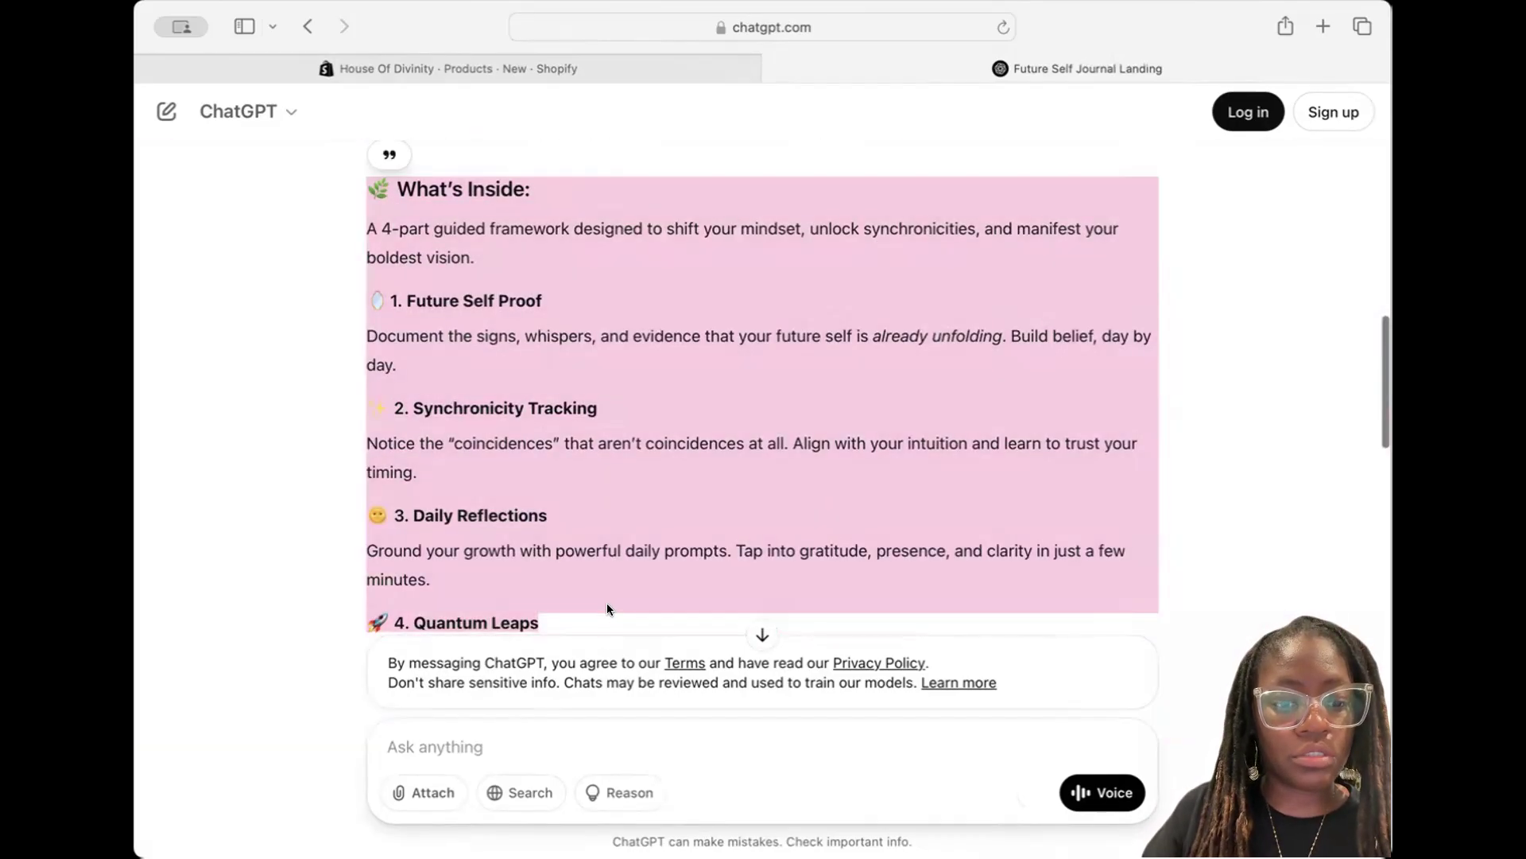
{"action": "left_click", "coordinate": [466, 69]}
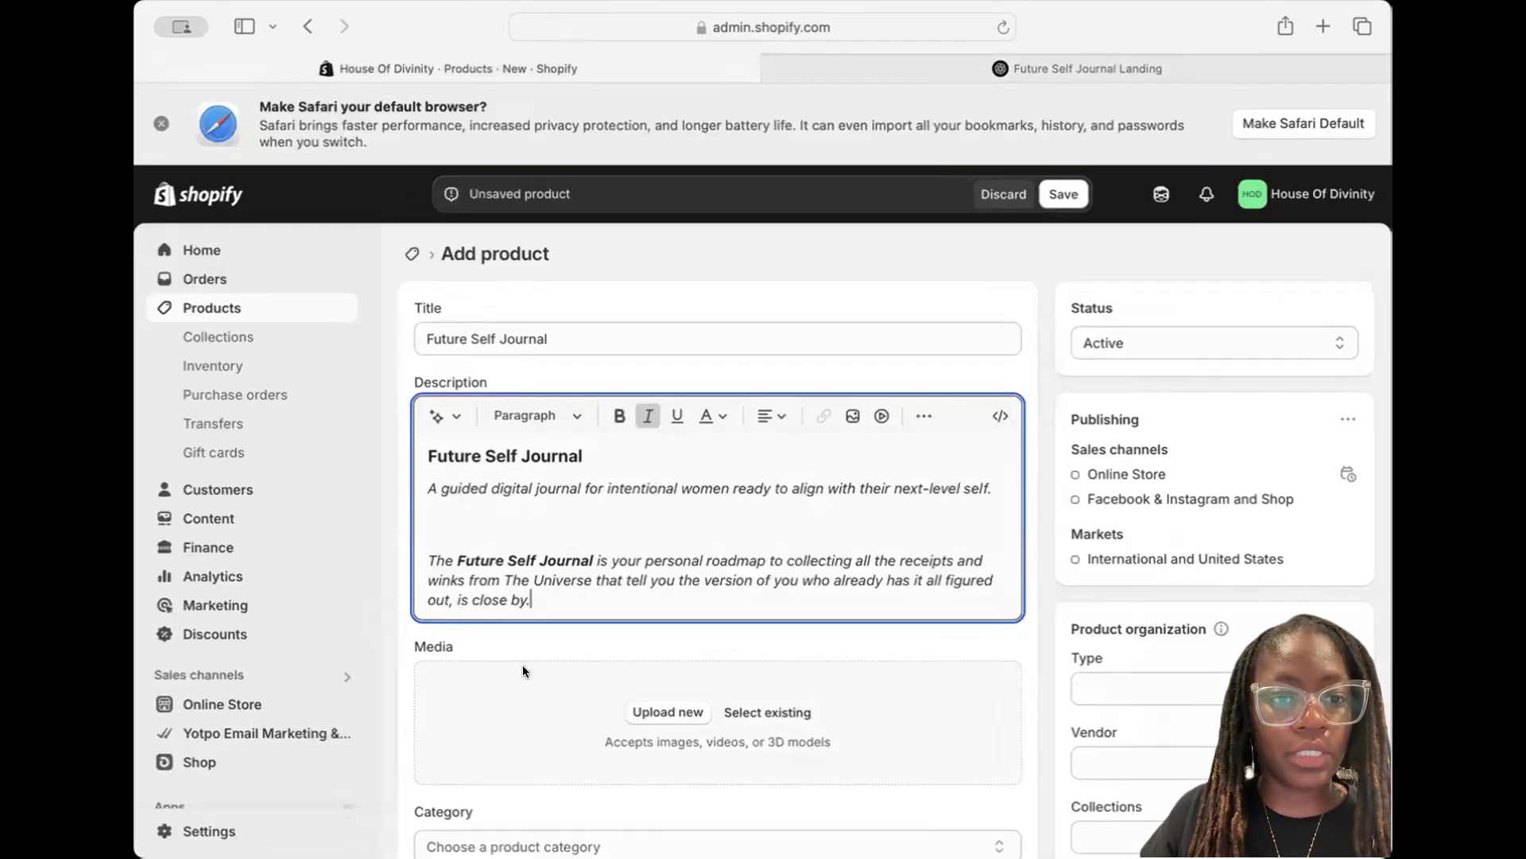
{"action": "key", "text": "Return"}
{"action": "key", "text": "super+v"}
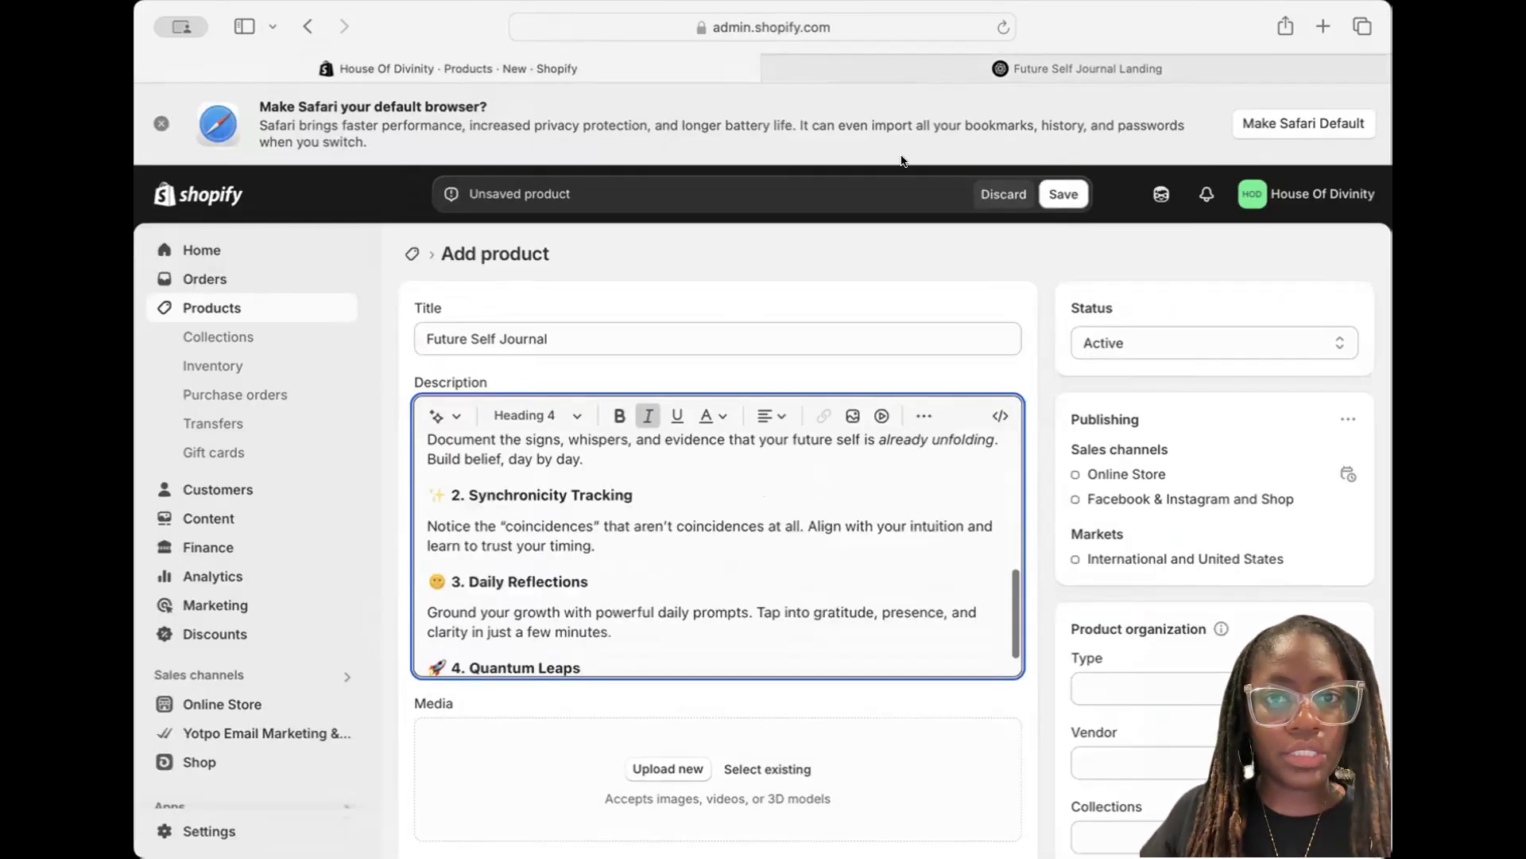
Copy the Quantum Leaps explanation from ChatGPT and paste it under the "4. Quantum Leaps" heading in the Shopify description
{"action": "left_click", "coordinate": [918, 69]}
{"action": "scroll", "coordinate": [713, 324], "scroll_direction": "down", "scroll_amount": 5}
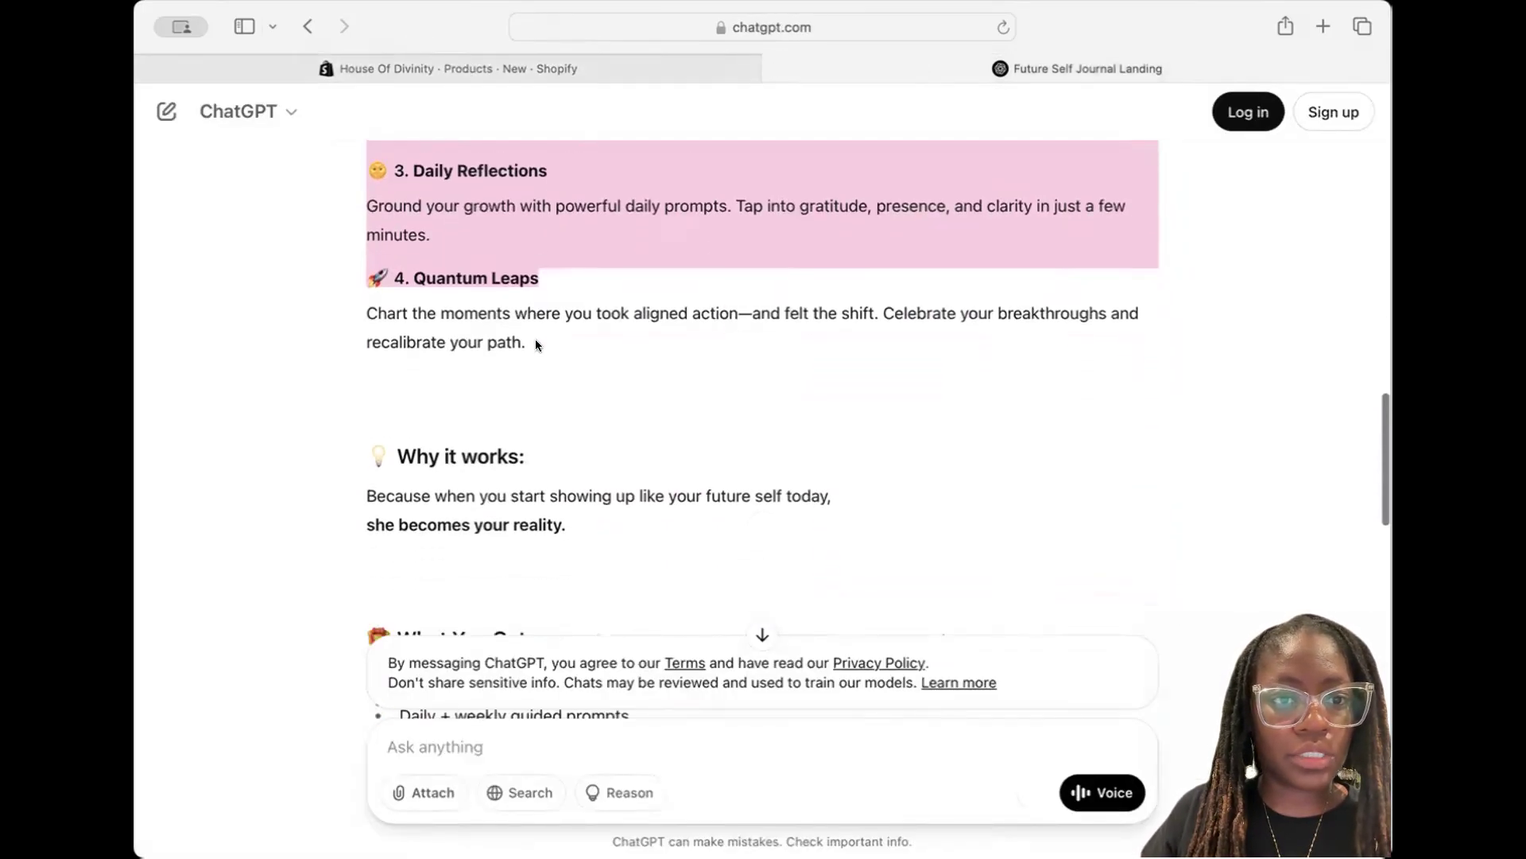
{"action": "left_click_drag", "start_coordinate": [536, 339], "coordinate": [359, 315]}
{"action": "key", "text": "super+c"}
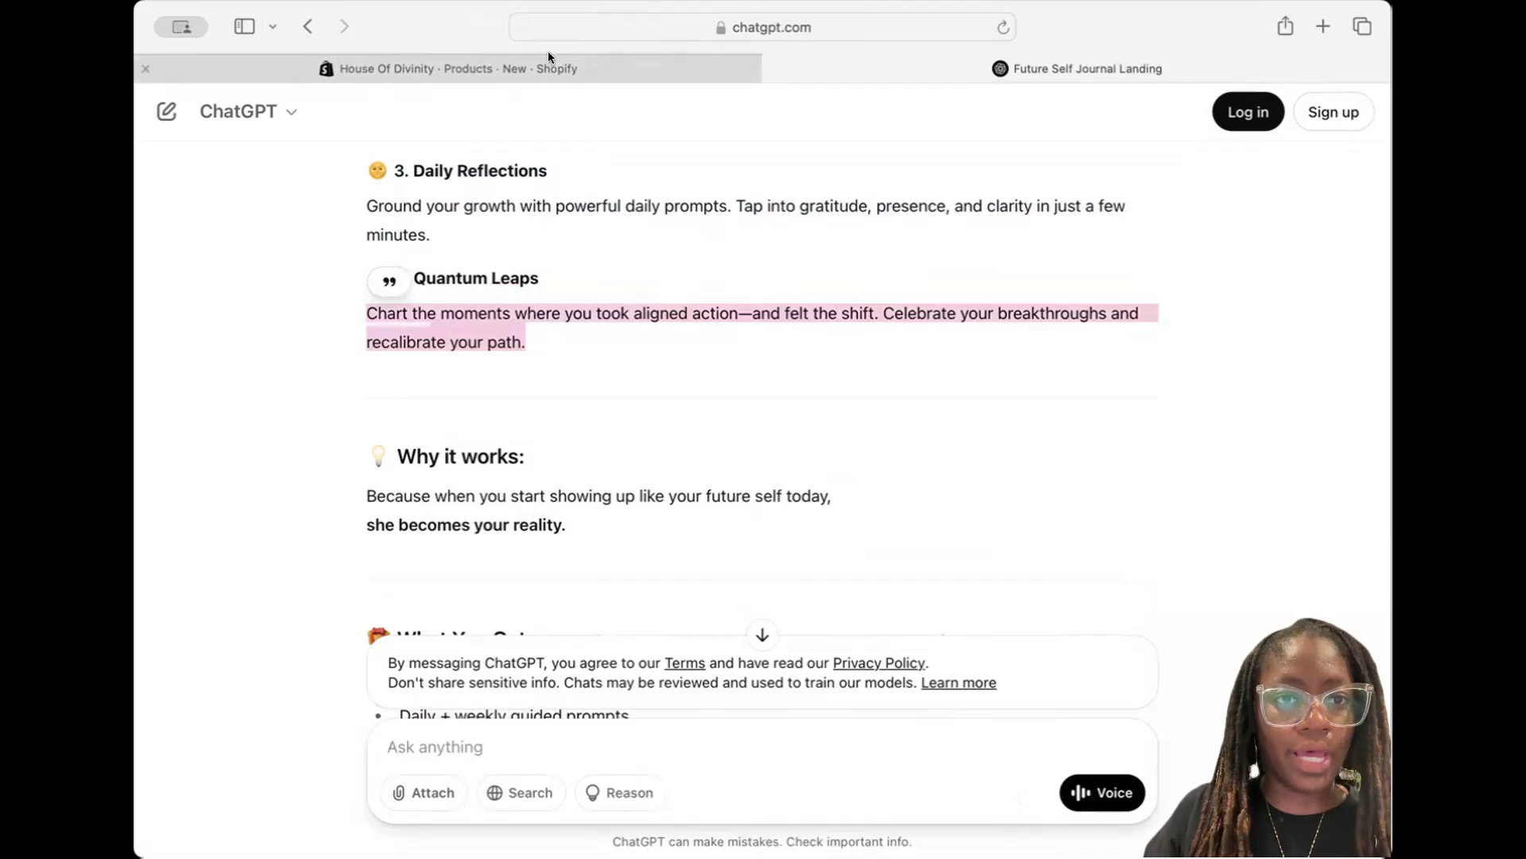
{"action": "left_click", "coordinate": [547, 67]}
{"action": "key", "text": "Return"}
{"action": "key", "text": "super+v"}
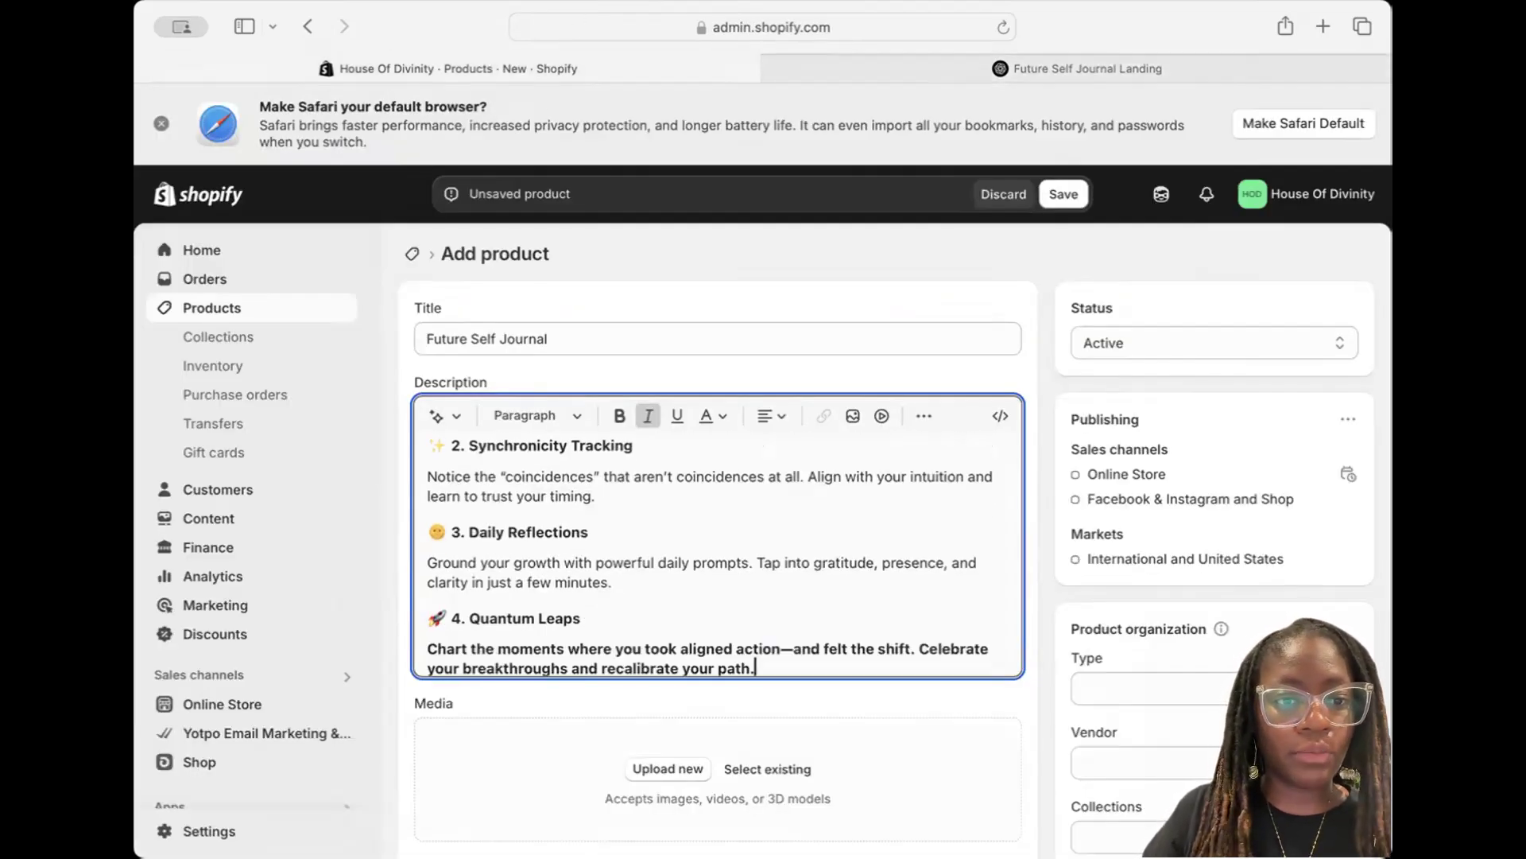
Remove the bold formatting from the paragraph under "4. Quantum Leaps" in the description
{"action": "scroll", "coordinate": [722, 601], "scroll_direction": "down", "scroll_amount": 2}
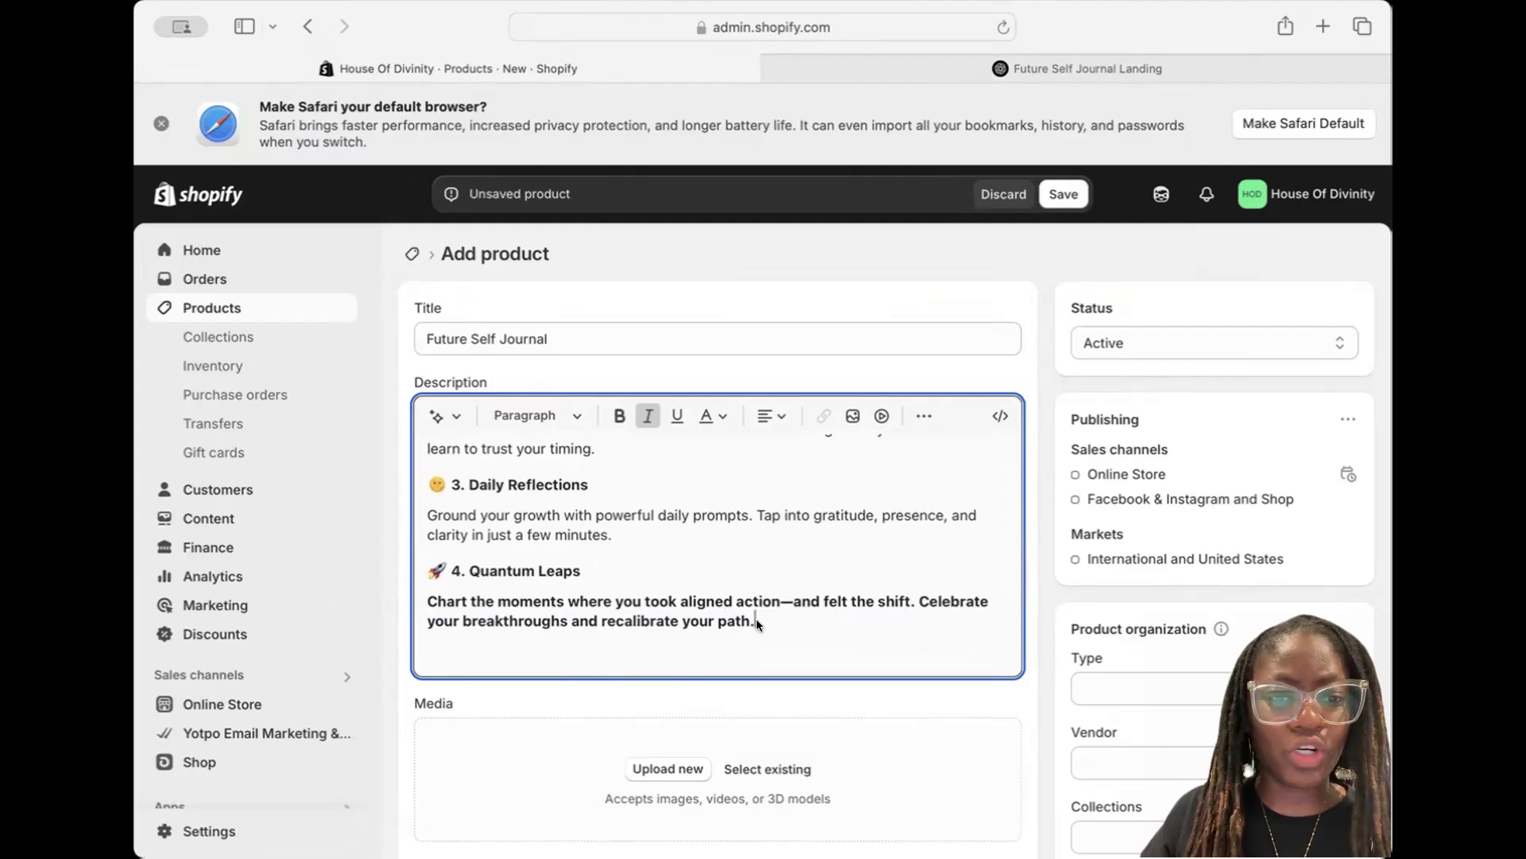
{"action": "left_click_drag", "start_coordinate": [756, 619], "coordinate": [427, 602]}
{"action": "left_click", "coordinate": [619, 415]}
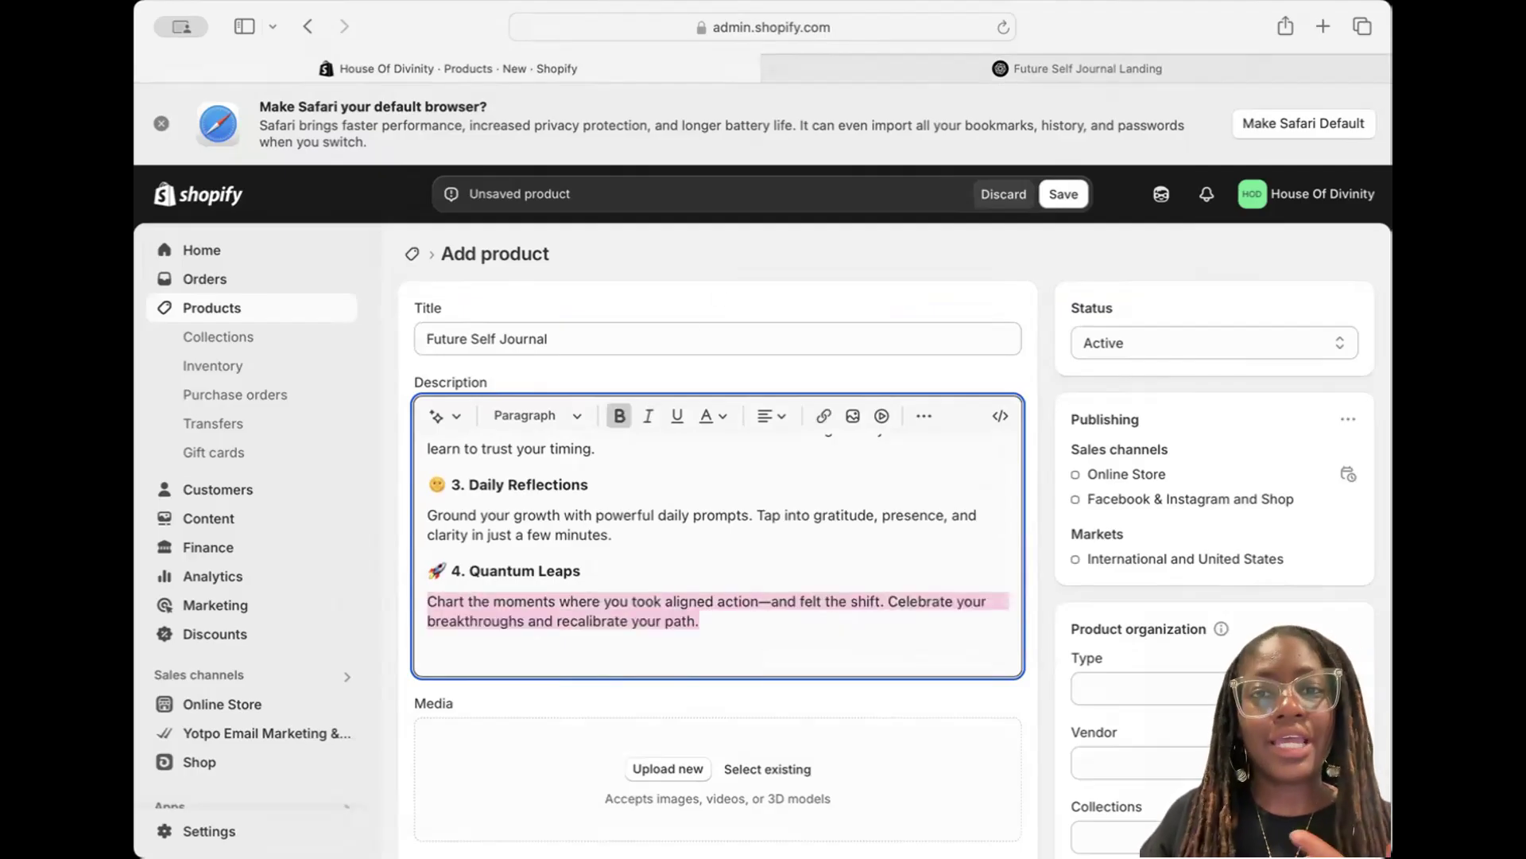
Switch to ChatGPT and copy the "What You Get:" heading with its four bullets, skipping the "Why it works" section
{"action": "left_click", "coordinate": [1013, 63]}
{"action": "scroll", "coordinate": [599, 439], "scroll_direction": "down", "scroll_amount": 1}
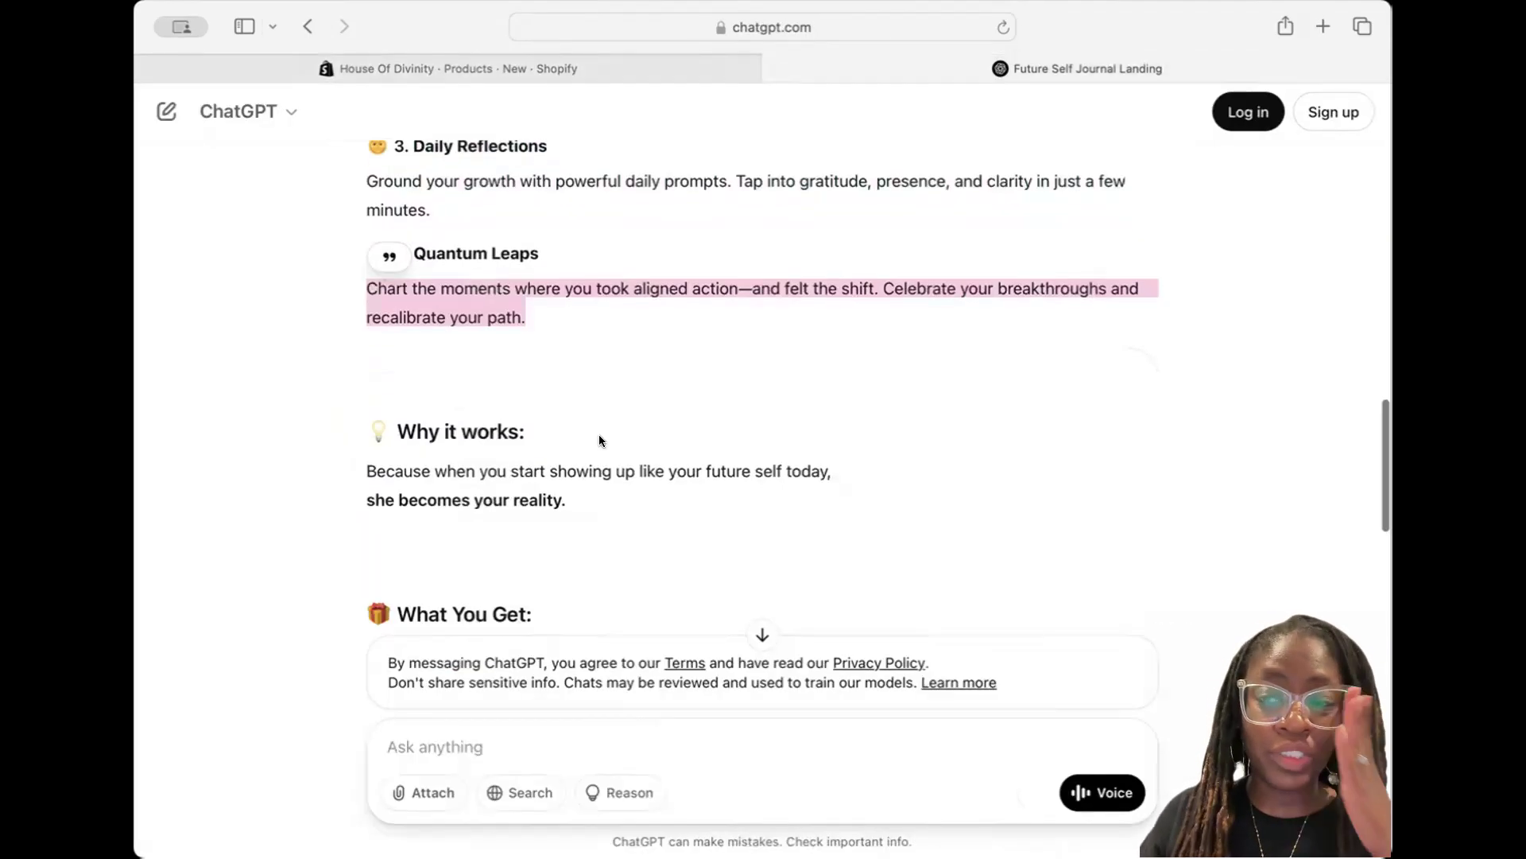
{"action": "scroll", "coordinate": [599, 439], "scroll_direction": "down", "scroll_amount": 2}
{"action": "scroll", "coordinate": [600, 440], "scroll_direction": "down", "scroll_amount": 2}
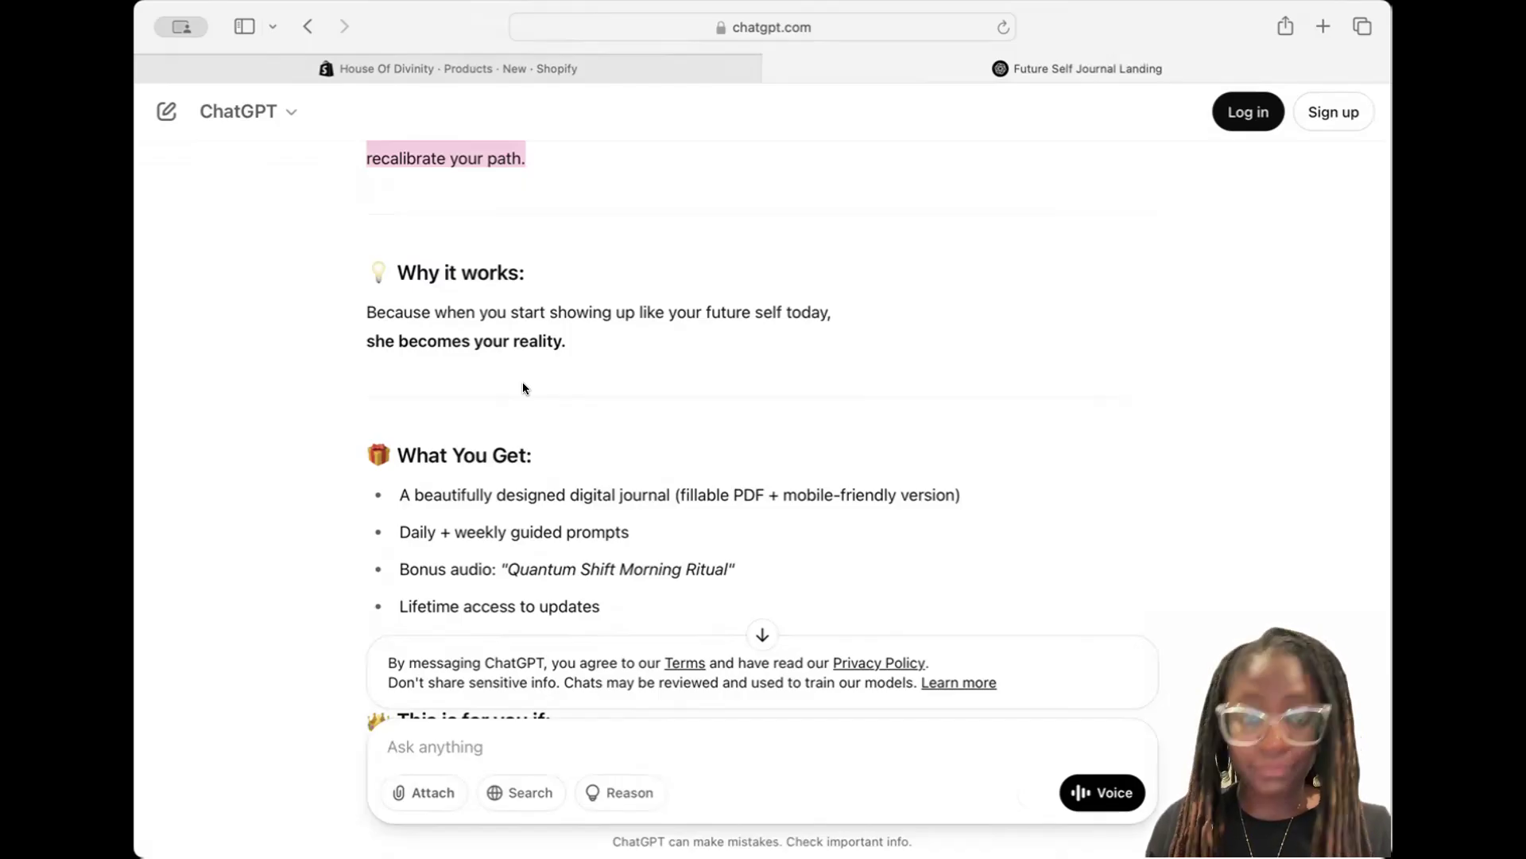
{"action": "scroll", "coordinate": [523, 388], "scroll_direction": "up", "scroll_amount": 3}
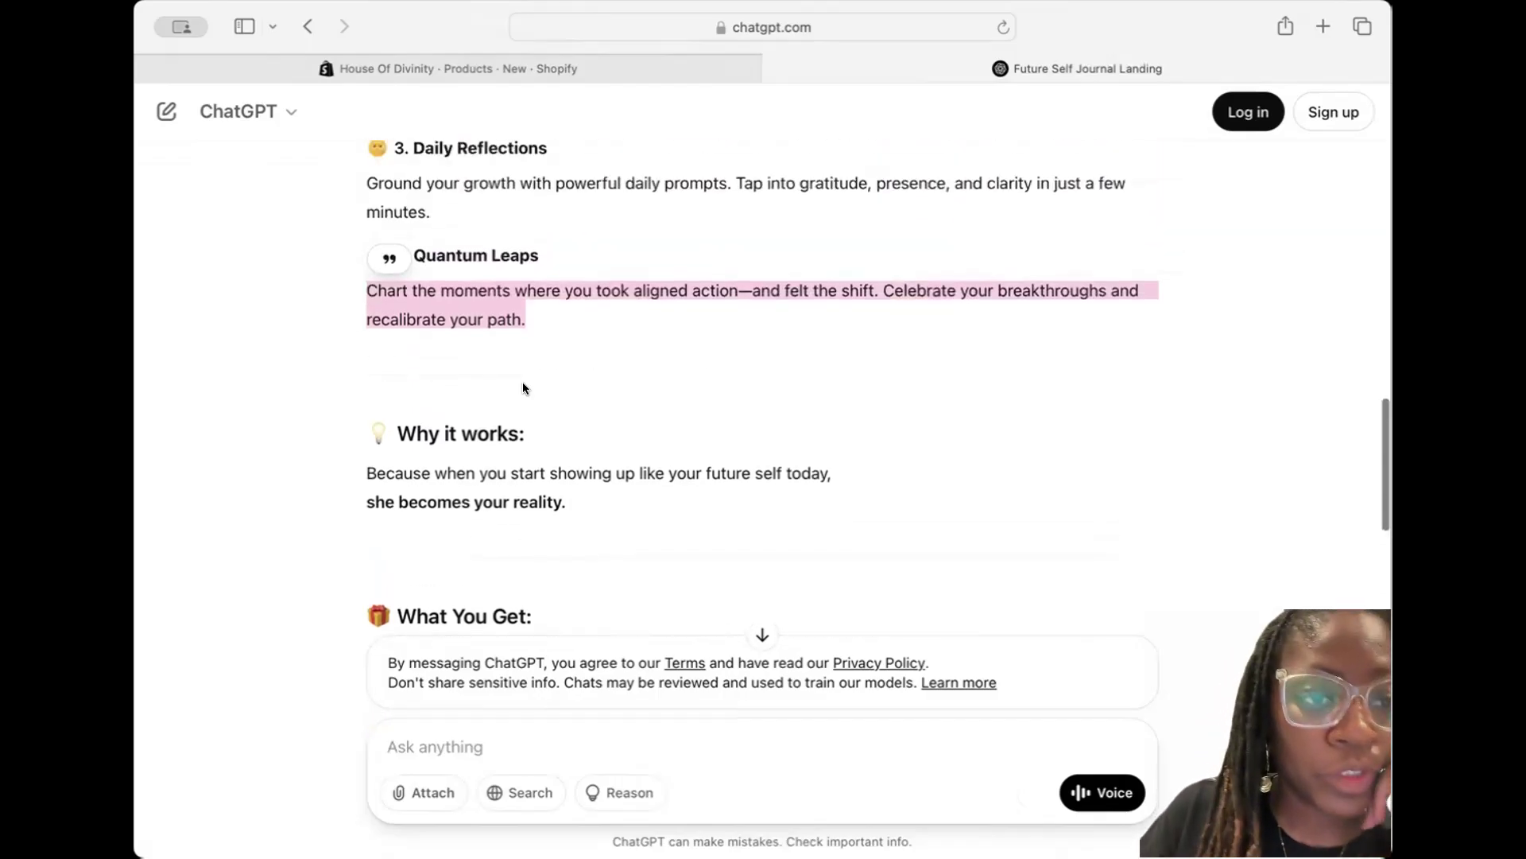
{"action": "scroll", "coordinate": [523, 387], "scroll_direction": "down", "scroll_amount": 5}
{"action": "scroll", "coordinate": [522, 387], "scroll_direction": "up", "scroll_amount": 2}
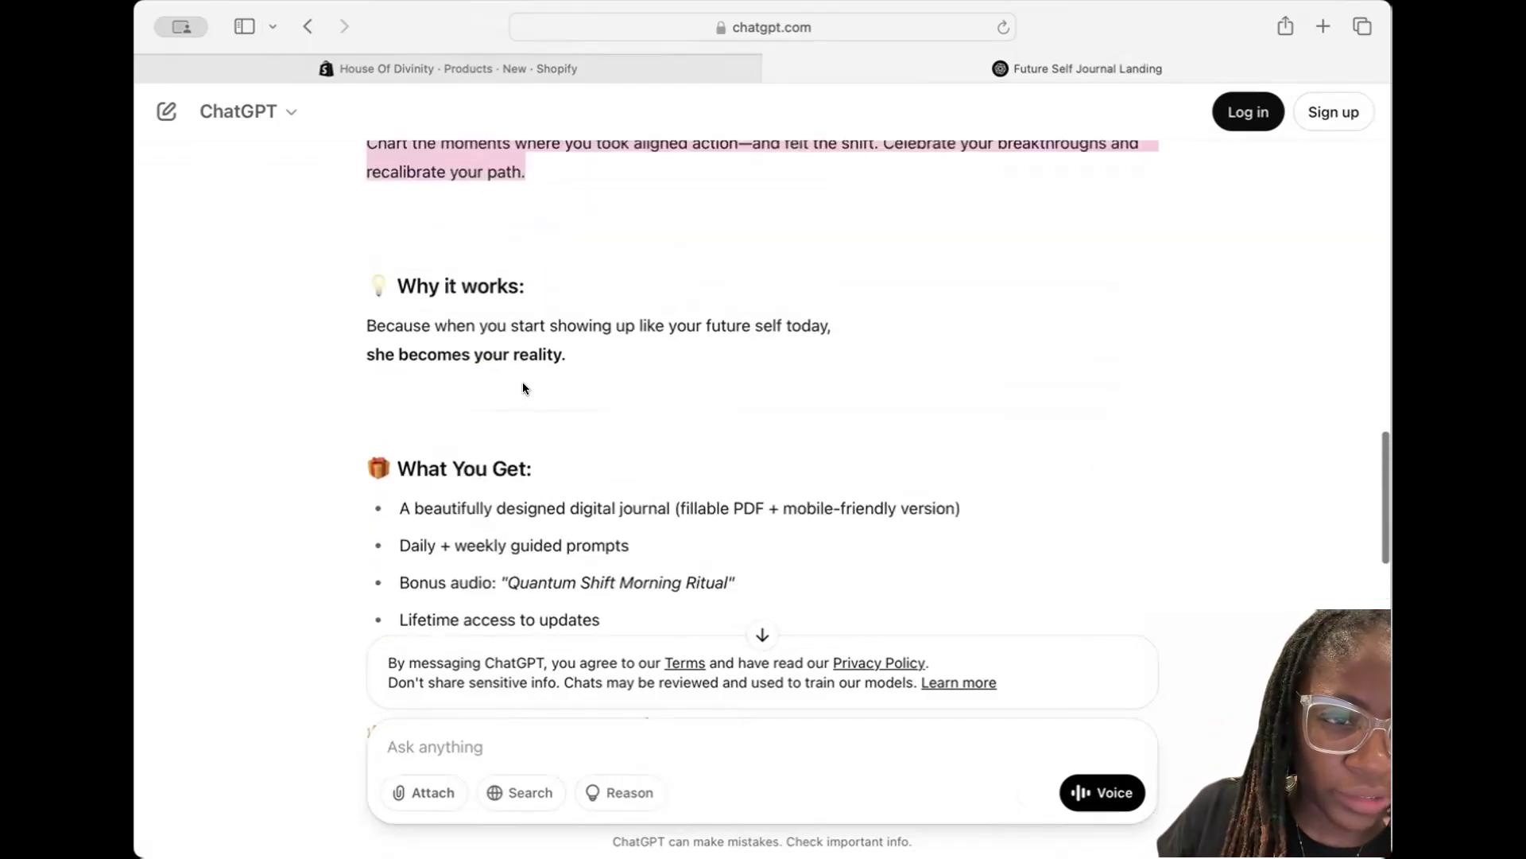
{"action": "scroll", "coordinate": [522, 387], "scroll_direction": "down", "scroll_amount": 3}
{"action": "left_click_drag", "start_coordinate": [376, 322], "coordinate": [620, 474]}
{"action": "key", "text": "super+c"}
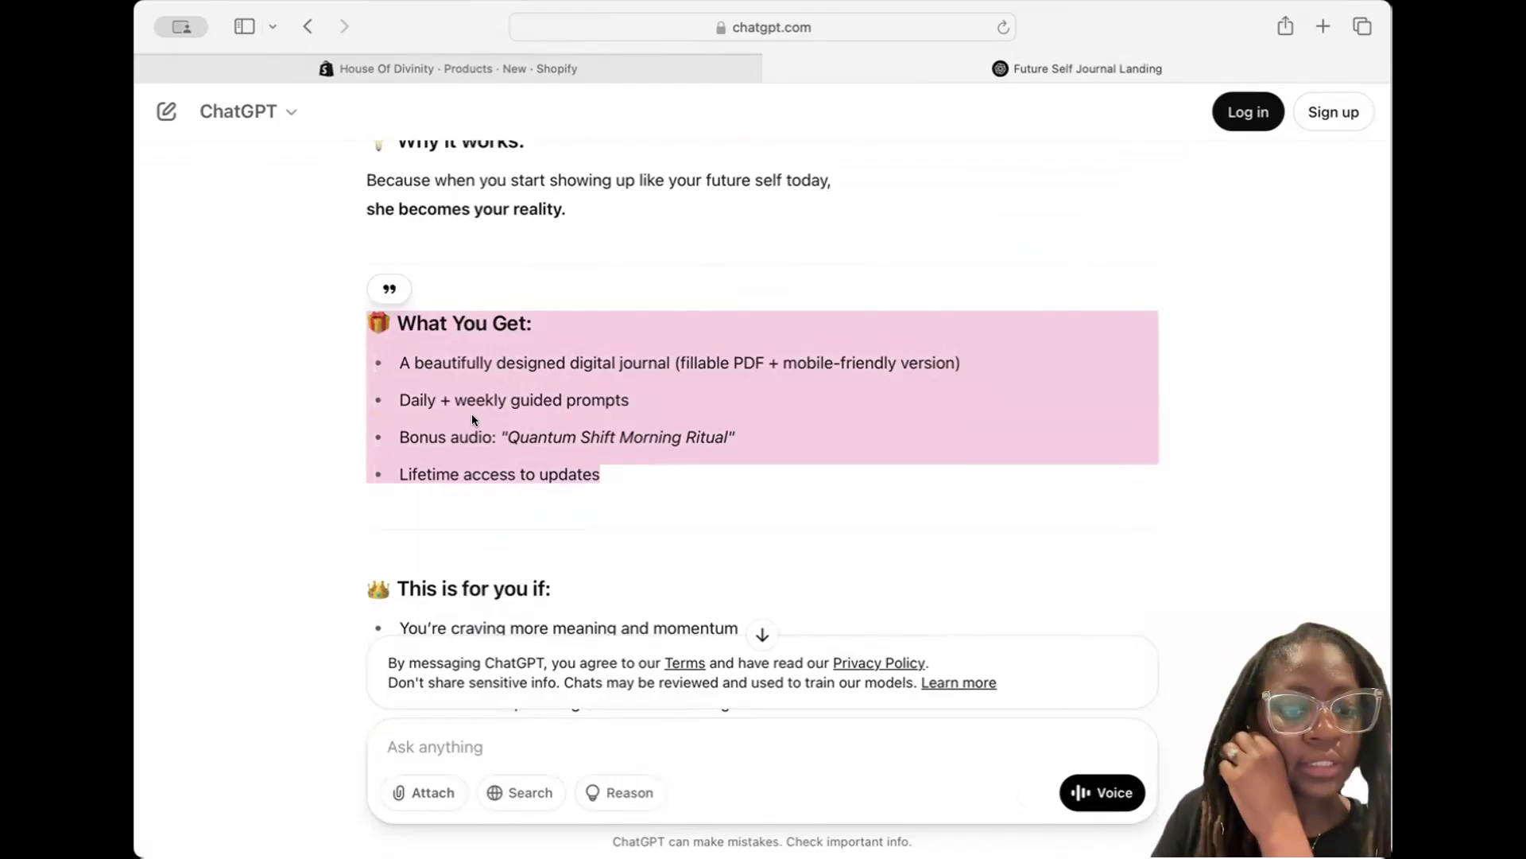
Paste the "What You Get:" section below the Quantum Leaps paragraph in the Shopify description, keeping blank space only after that paragraph
{"action": "left_click", "coordinate": [493, 62]}
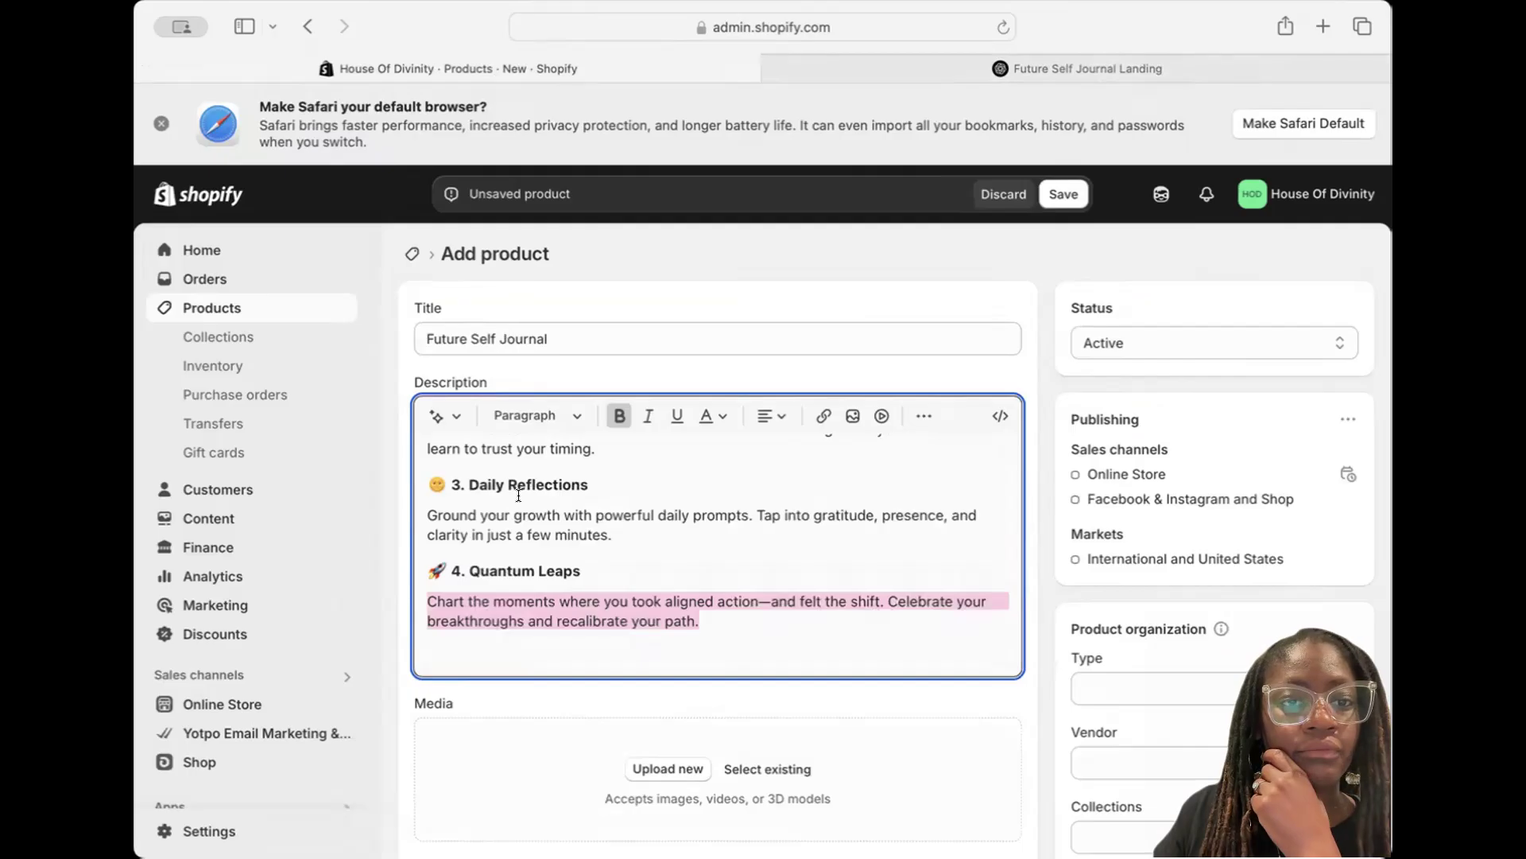
{"action": "left_click", "coordinate": [543, 645]}
{"action": "key", "text": "Return"}
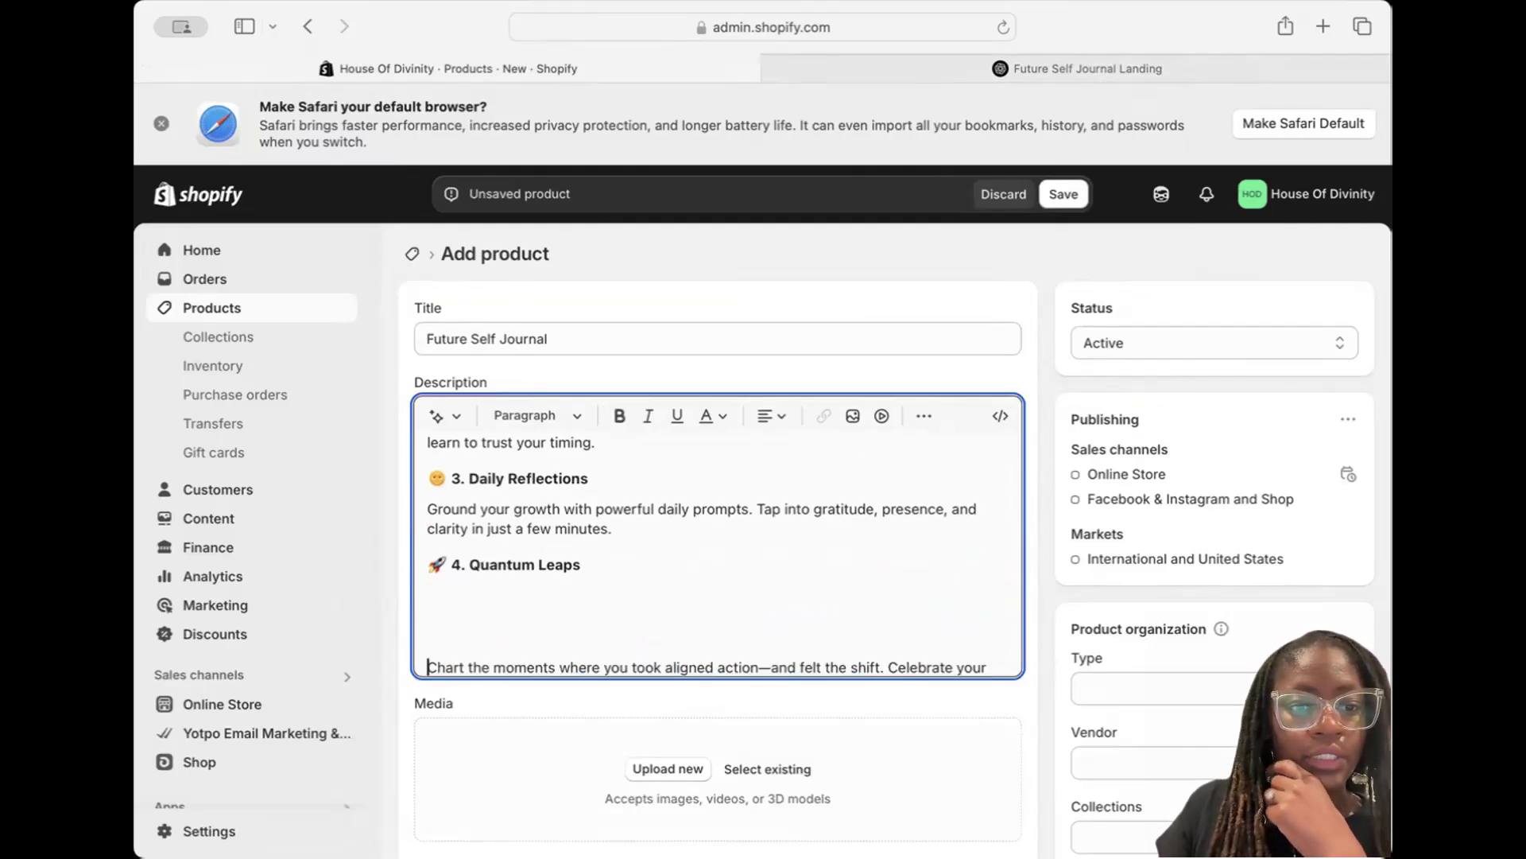
{"action": "key", "text": "BackSpace"}
{"action": "key", "text": "BackSpace"}
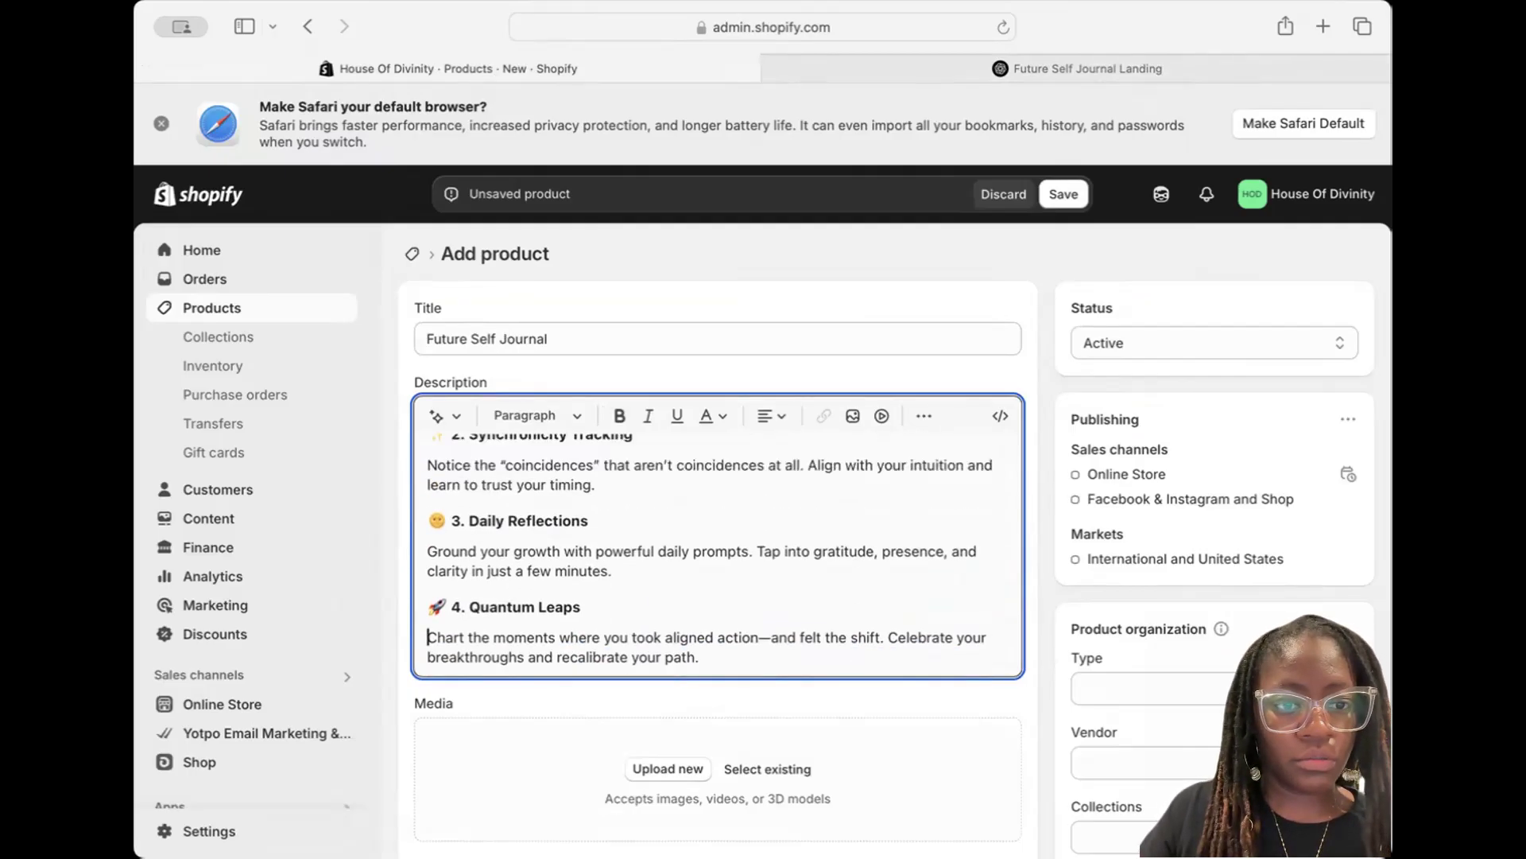
{"action": "scroll", "coordinate": [819, 520], "scroll_direction": "down", "scroll_amount": 5}
{"action": "left_click", "coordinate": [705, 458]}
{"action": "key", "text": "Return"}
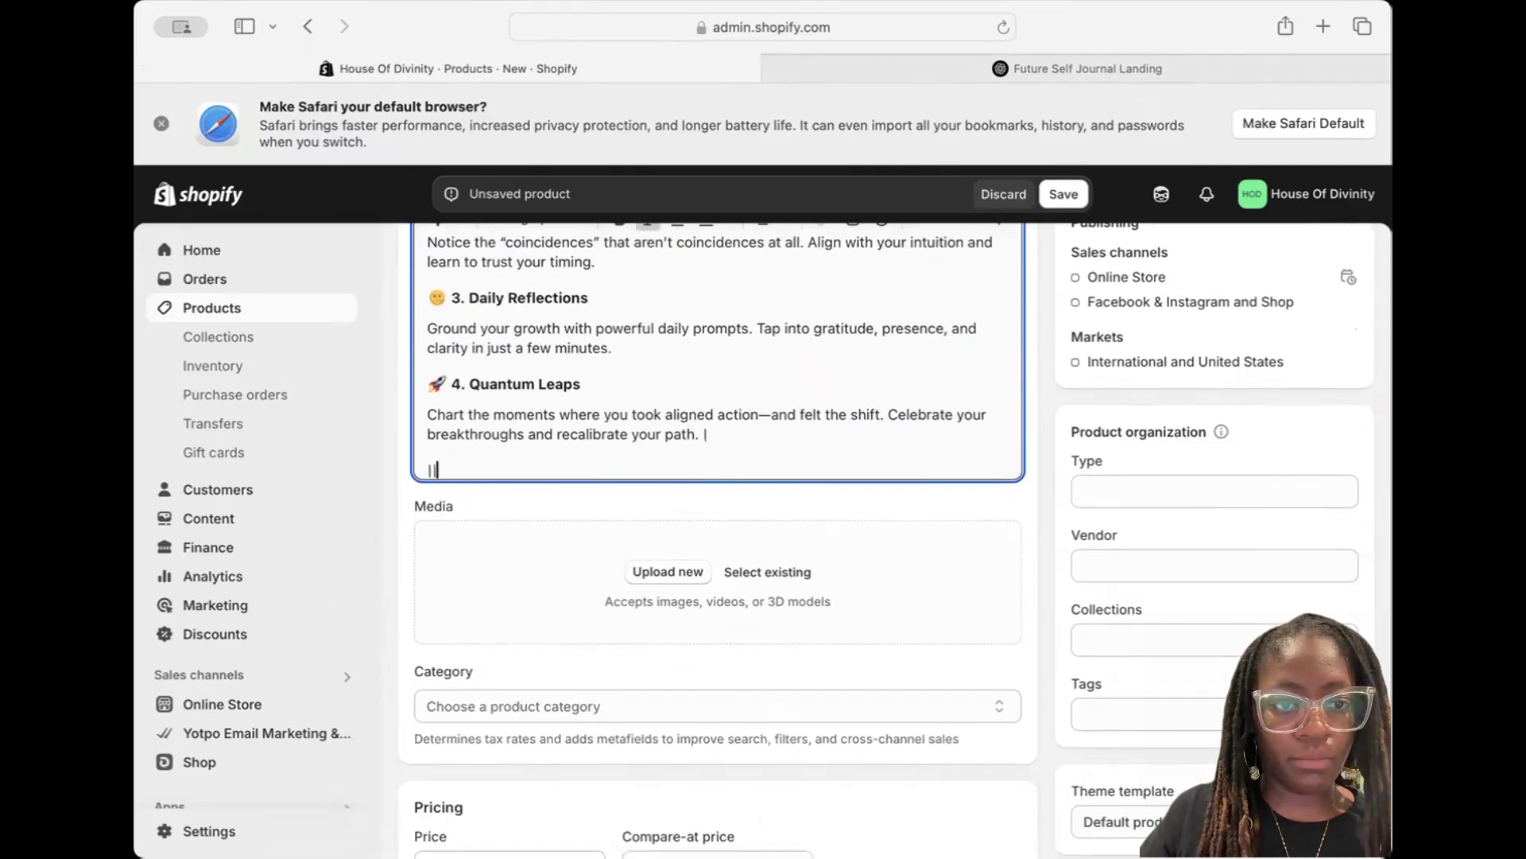
{"action": "key", "text": "Return"}
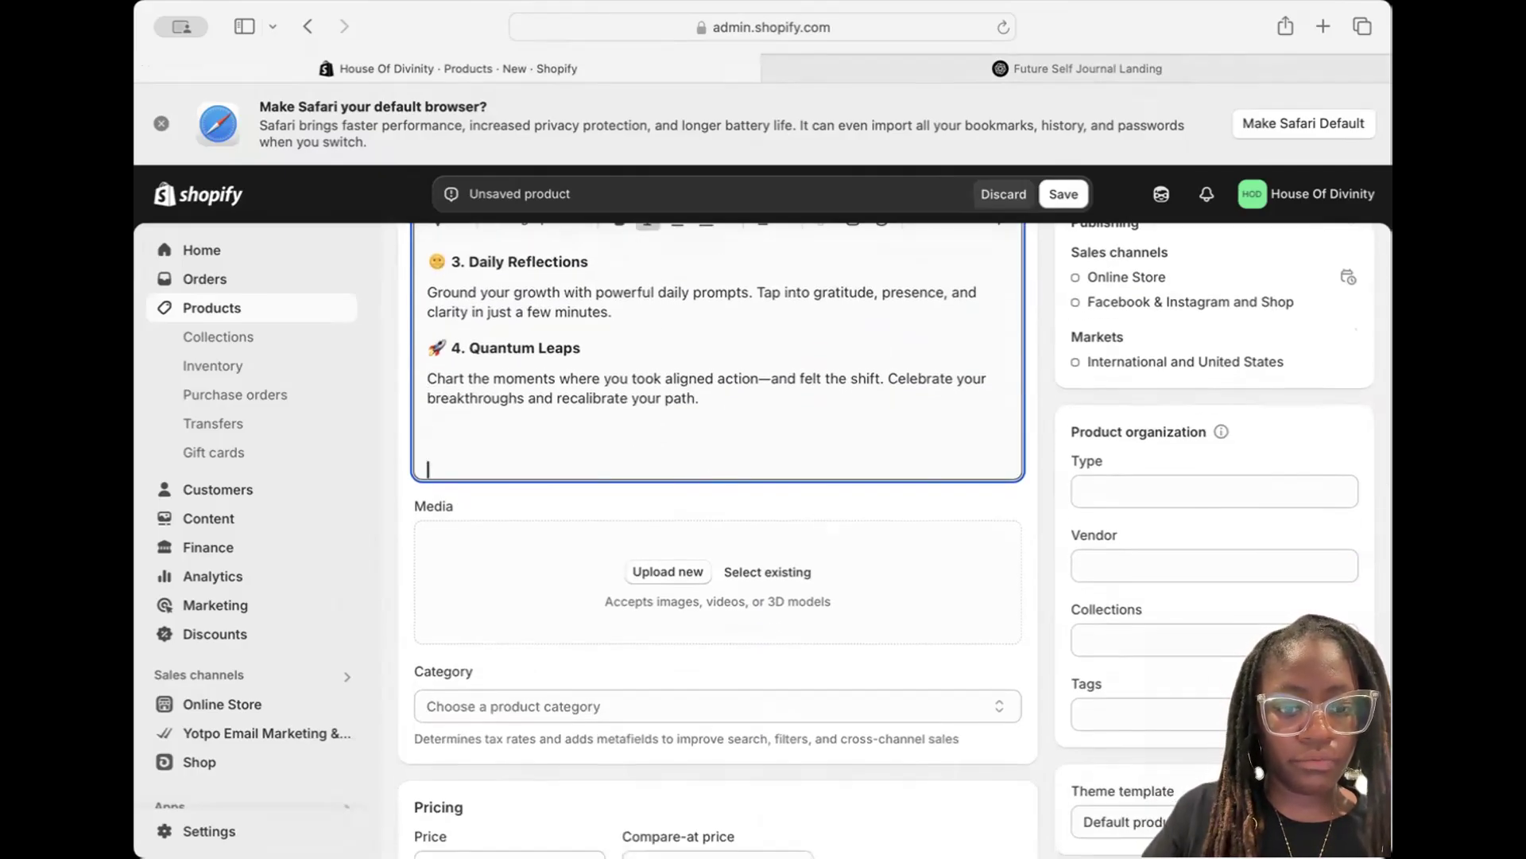
{"action": "key", "text": "super+v"}
Delete the last three "What You Get:" bullets, keeping only "A beautifully designed digital journal (fillable PDF + mobile-friendly version)"
{"action": "key", "text": "shift+Up"}
{"action": "key", "text": "shift+Up"}
{"action": "key", "text": "shift+Up"}
{"action": "key", "text": "BackSpace"}
{"action": "key", "text": "BackSpace"}
{"action": "key", "text": "BackSpace"}
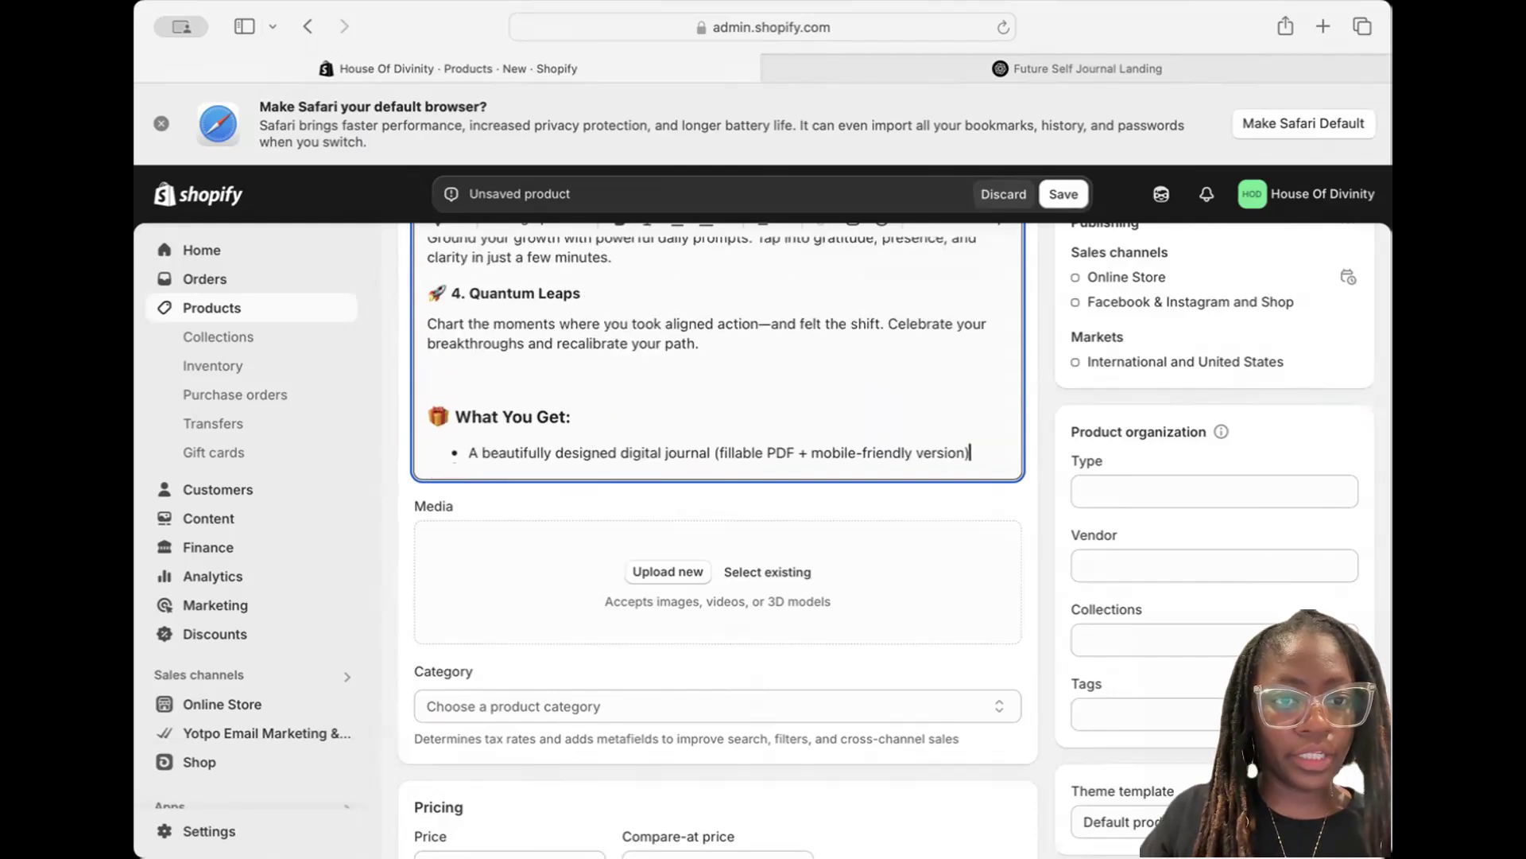
{"action": "scroll", "coordinate": [615, 411], "scroll_direction": "down", "scroll_amount": 1}
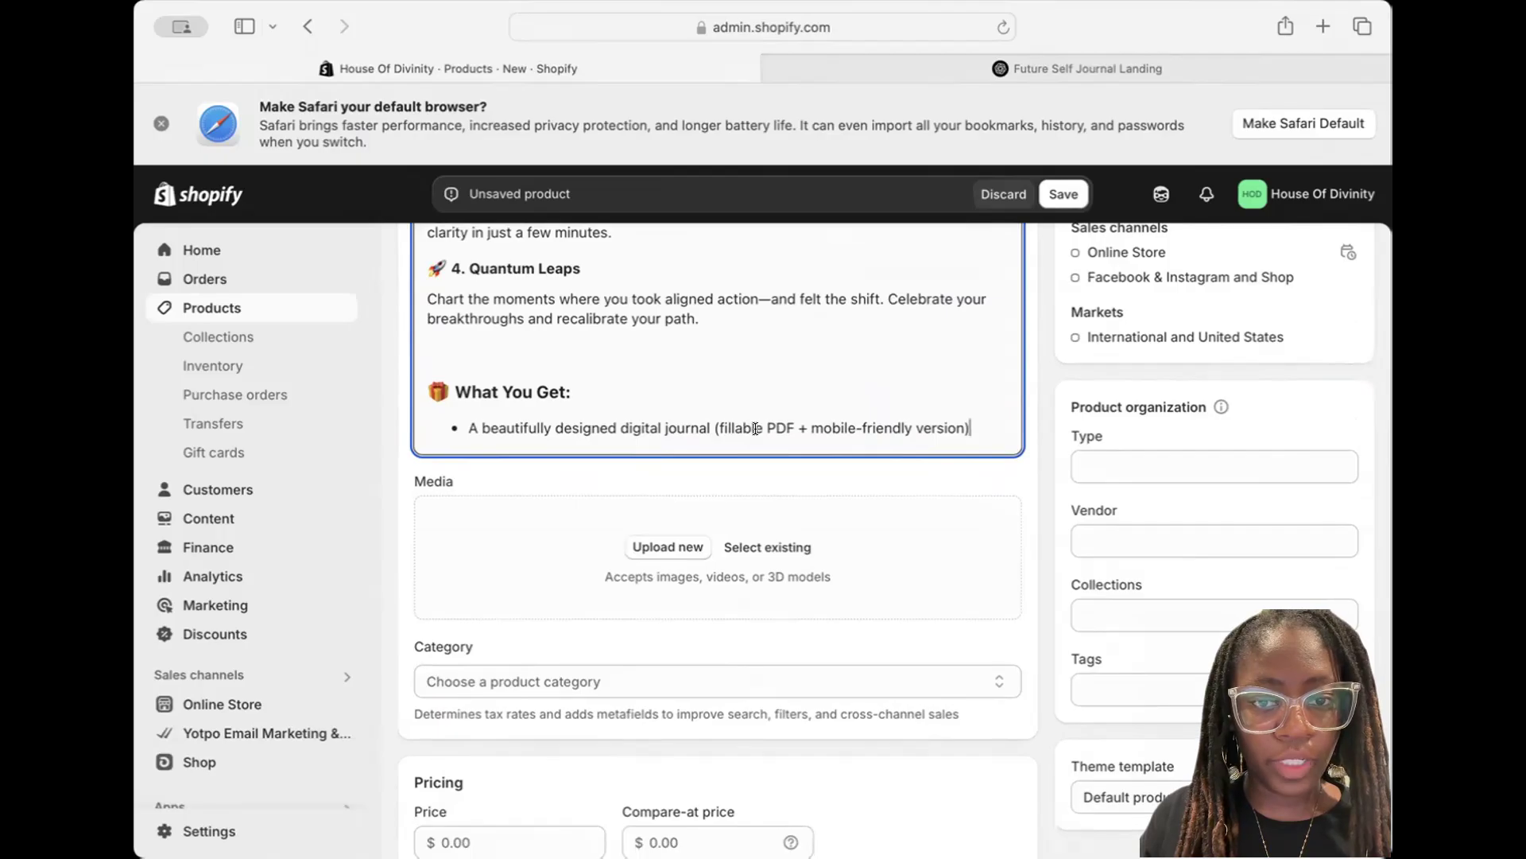
Copy the "This is for you if:" section from ChatGPT and paste it at the end of the Shopify description
{"action": "left_click", "coordinate": [1017, 69]}
{"action": "scroll", "coordinate": [599, 429], "scroll_direction": "down", "scroll_amount": 1}
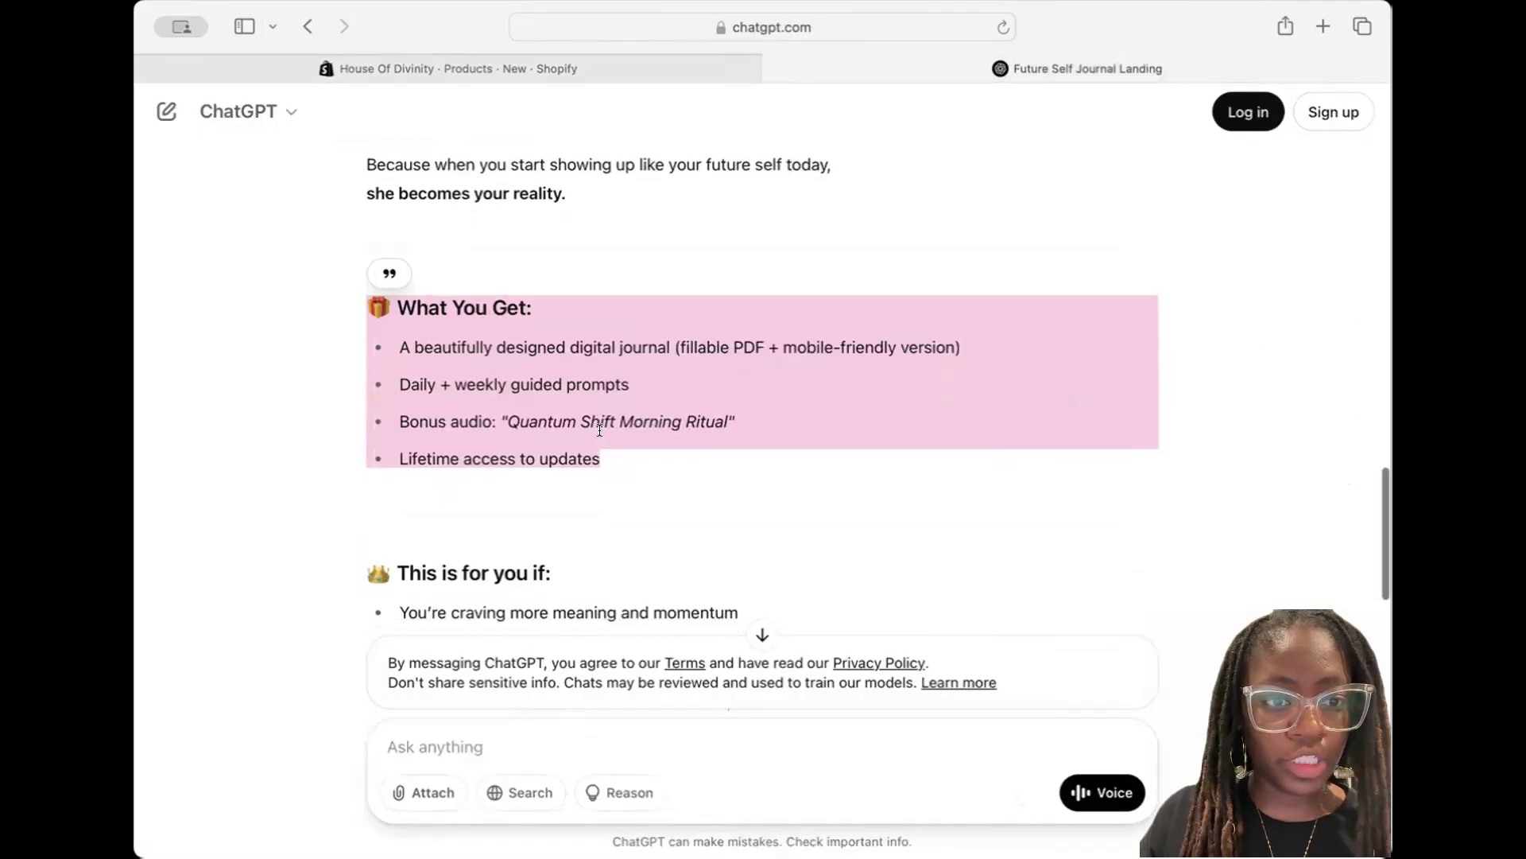
{"action": "scroll", "coordinate": [599, 430], "scroll_direction": "down", "scroll_amount": 5}
{"action": "left_click_drag", "start_coordinate": [503, 395], "coordinate": [371, 357]}
{"action": "key", "text": "super+c"}
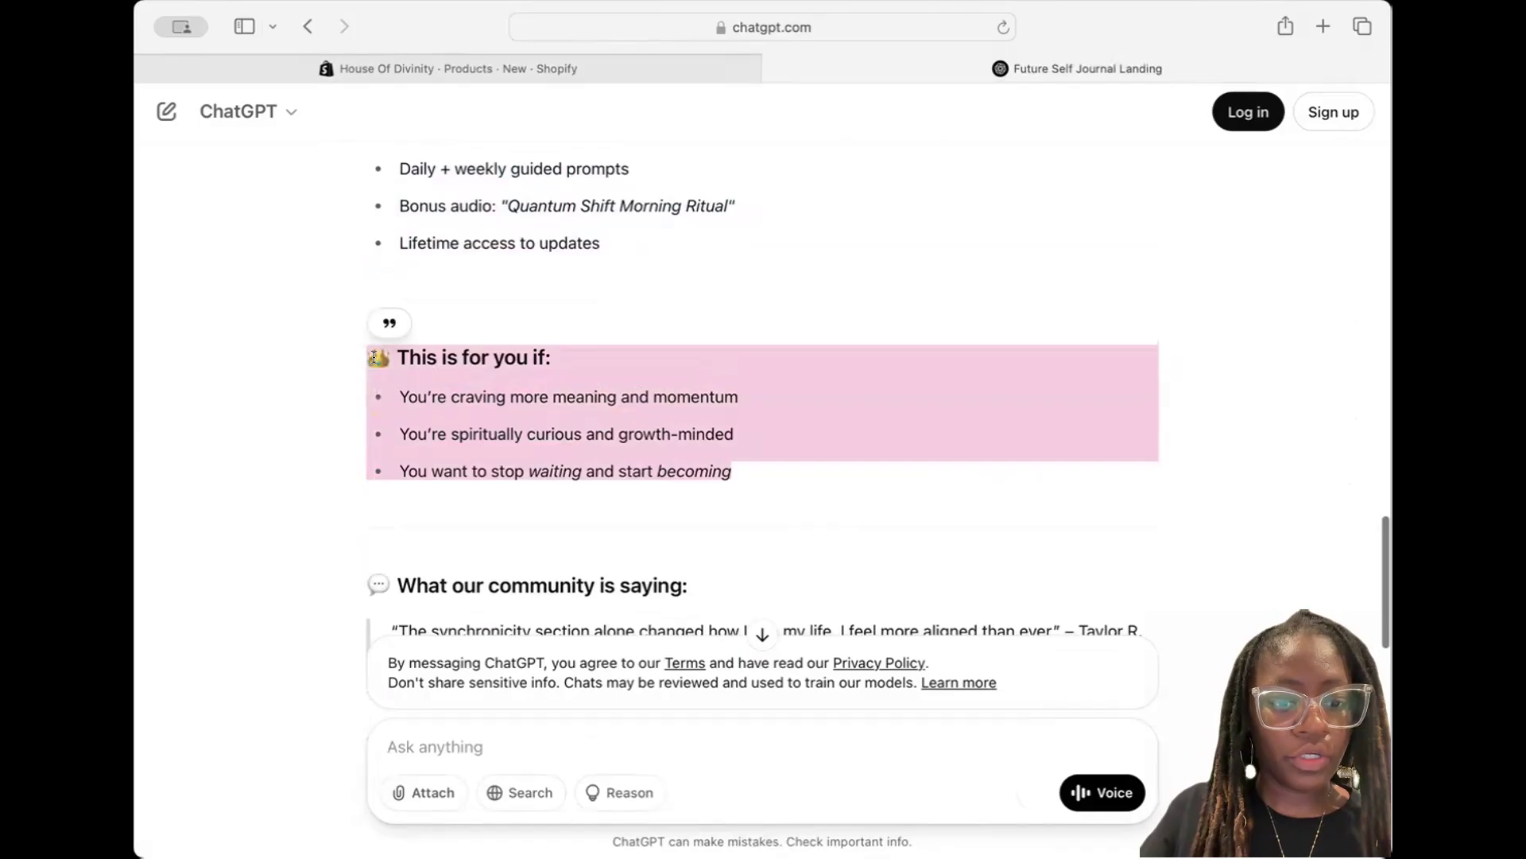
{"action": "left_click", "coordinate": [590, 67]}
{"action": "key", "text": "super+v"}
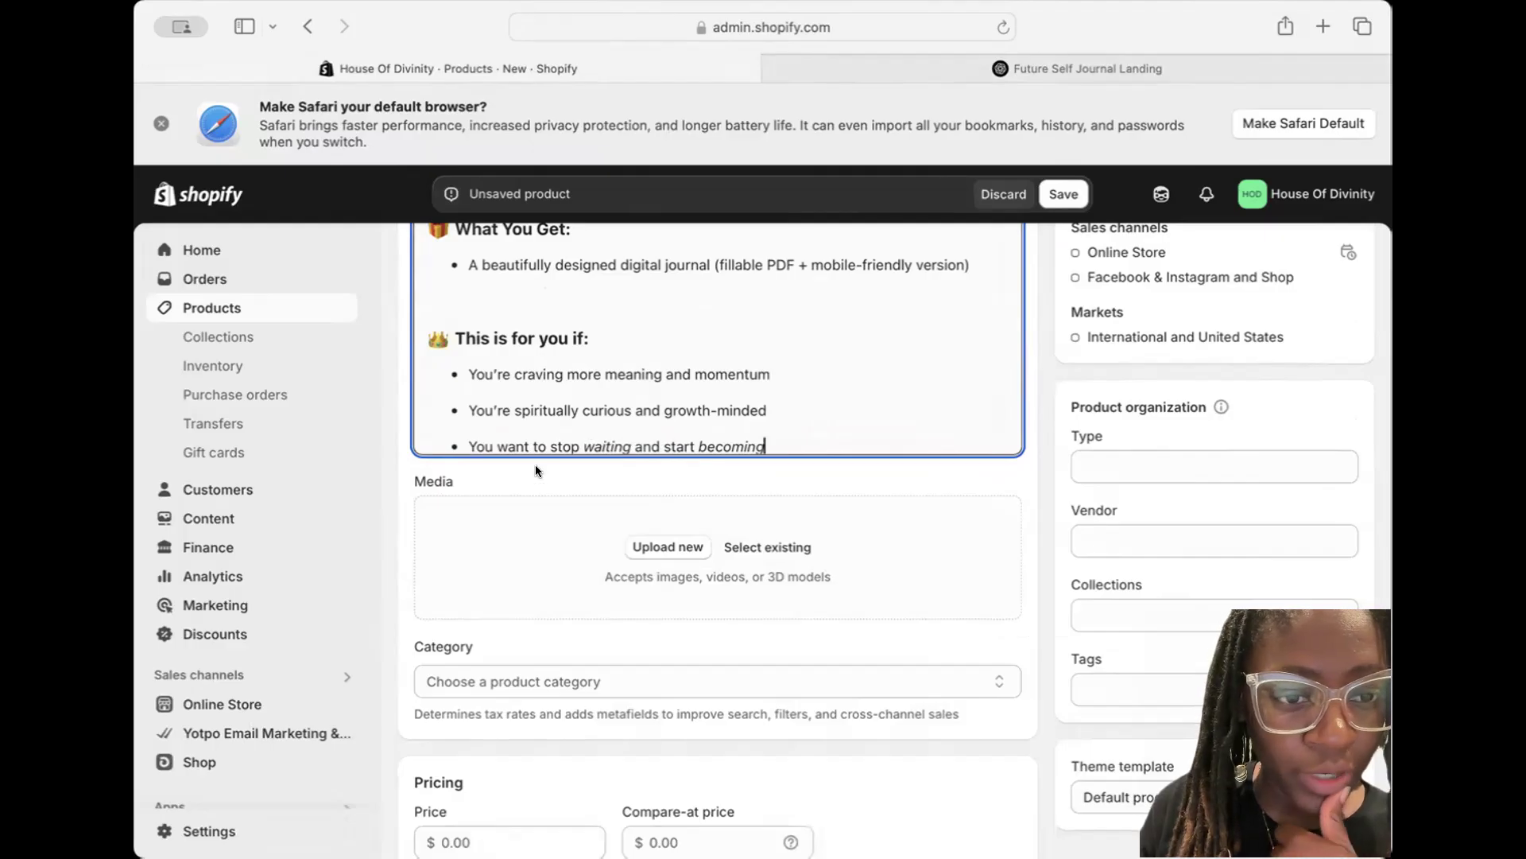
Add a first bullet under "This is for you if:" reading "You've begun doing the work to become your Future Self and you want to track your progress"
{"action": "left_click", "coordinate": [463, 372]}
{"action": "type", "text": "You've begun doing the work to become your Future Self and you want to track your progress"}
{"action": "key", "text": "Return"}
{"action": "scroll", "coordinate": [675, 340], "scroll_direction": "down", "scroll_amount": 2}
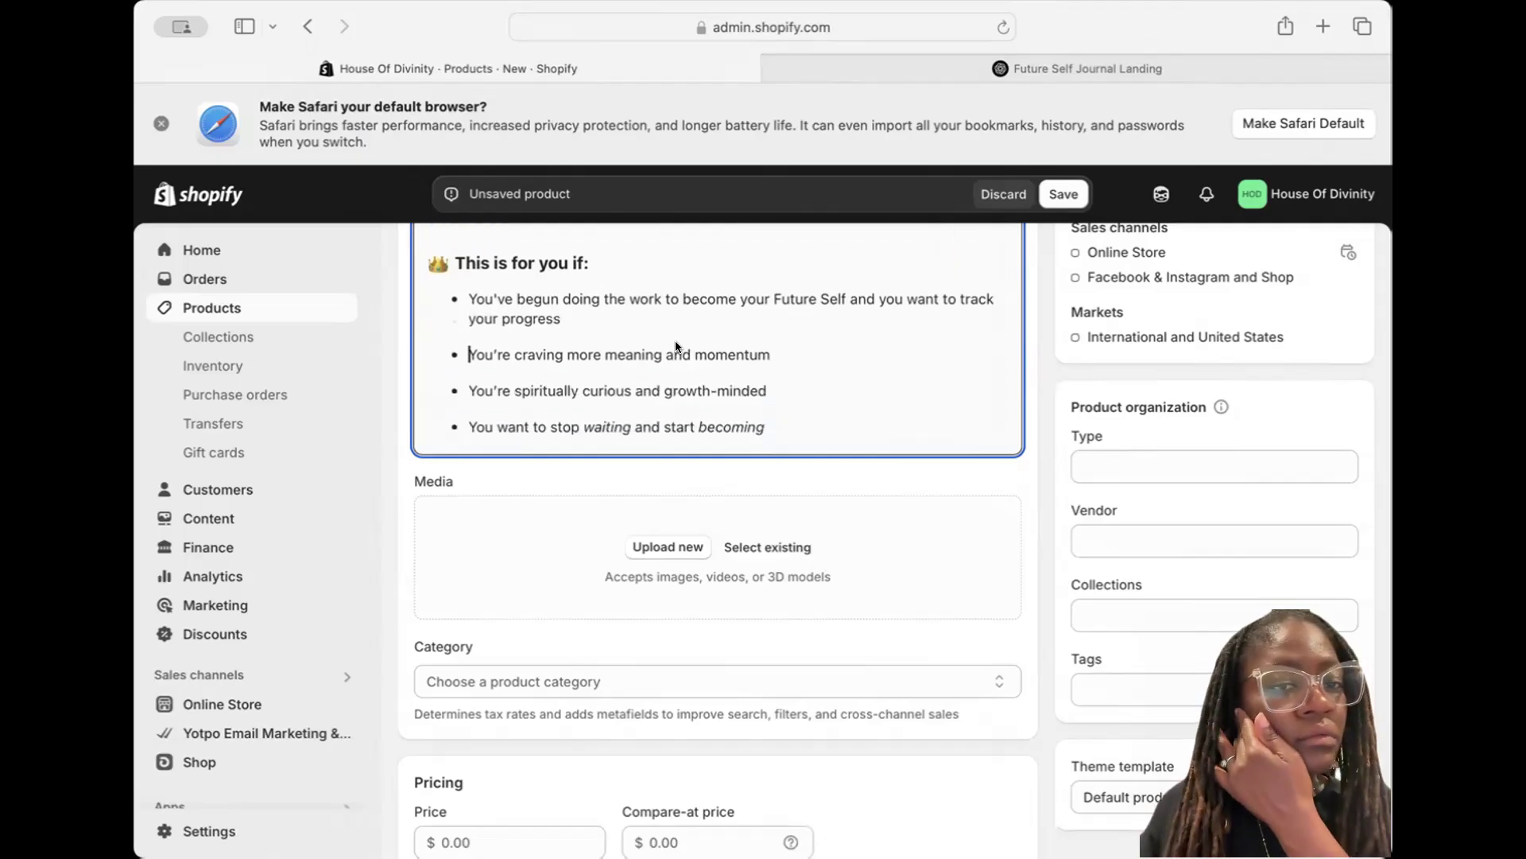
Delete the three original bullets under "This is for you if:" and turn the remaining custom bullet into a plain paragraph
{"action": "left_click_drag", "start_coordinate": [772, 432], "coordinate": [456, 348]}
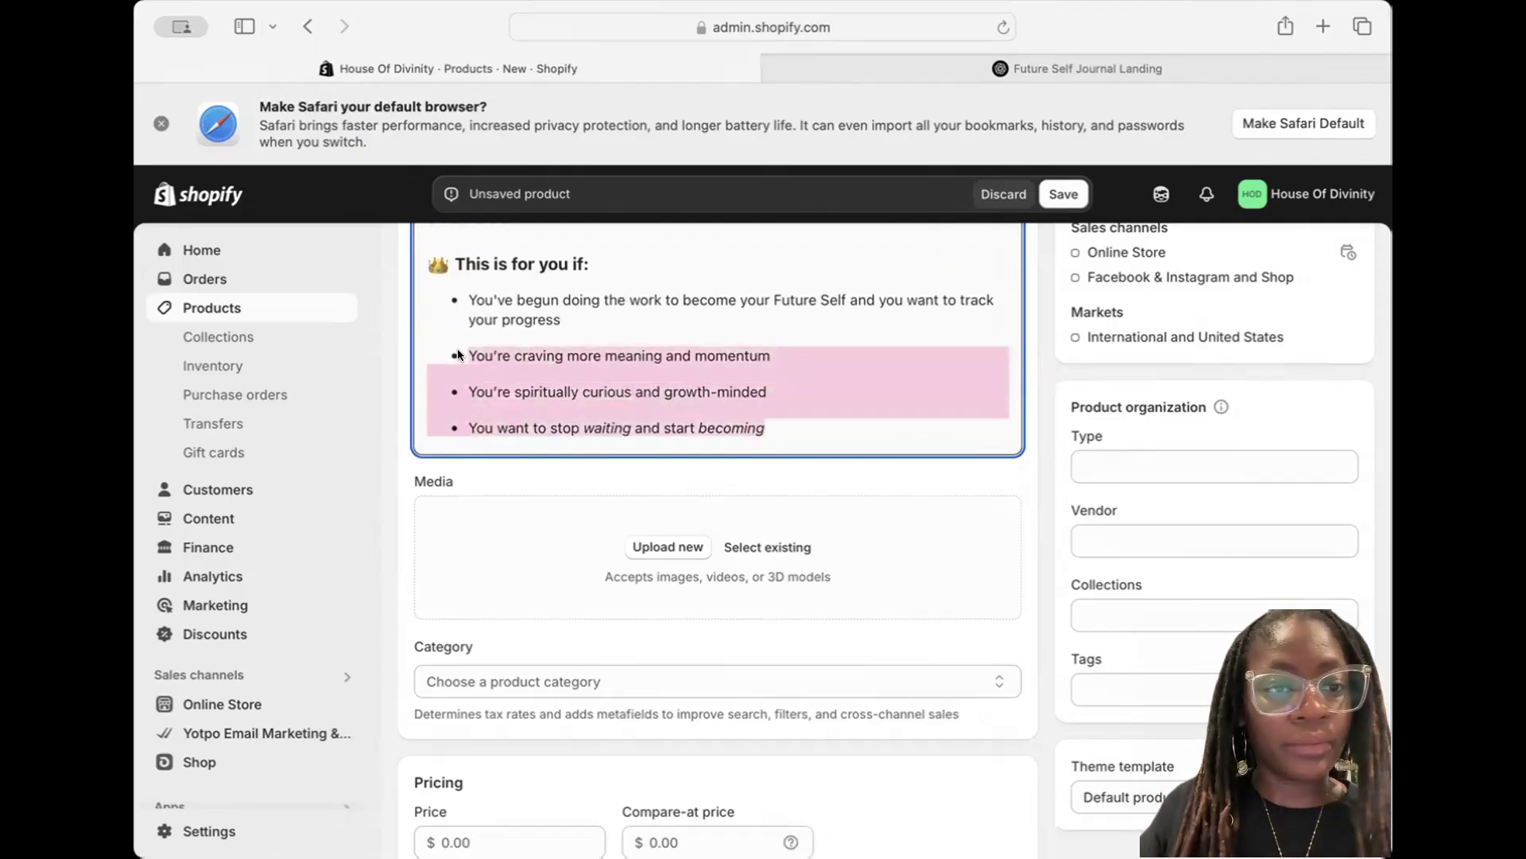
{"action": "key", "text": "BackSpace"}
{"action": "key", "text": "BackSpace"}
{"action": "left_click", "coordinate": [467, 408]}
{"action": "key", "text": "BackSpace"}
{"action": "scroll", "coordinate": [490, 374], "scroll_direction": "down", "scroll_amount": 2}
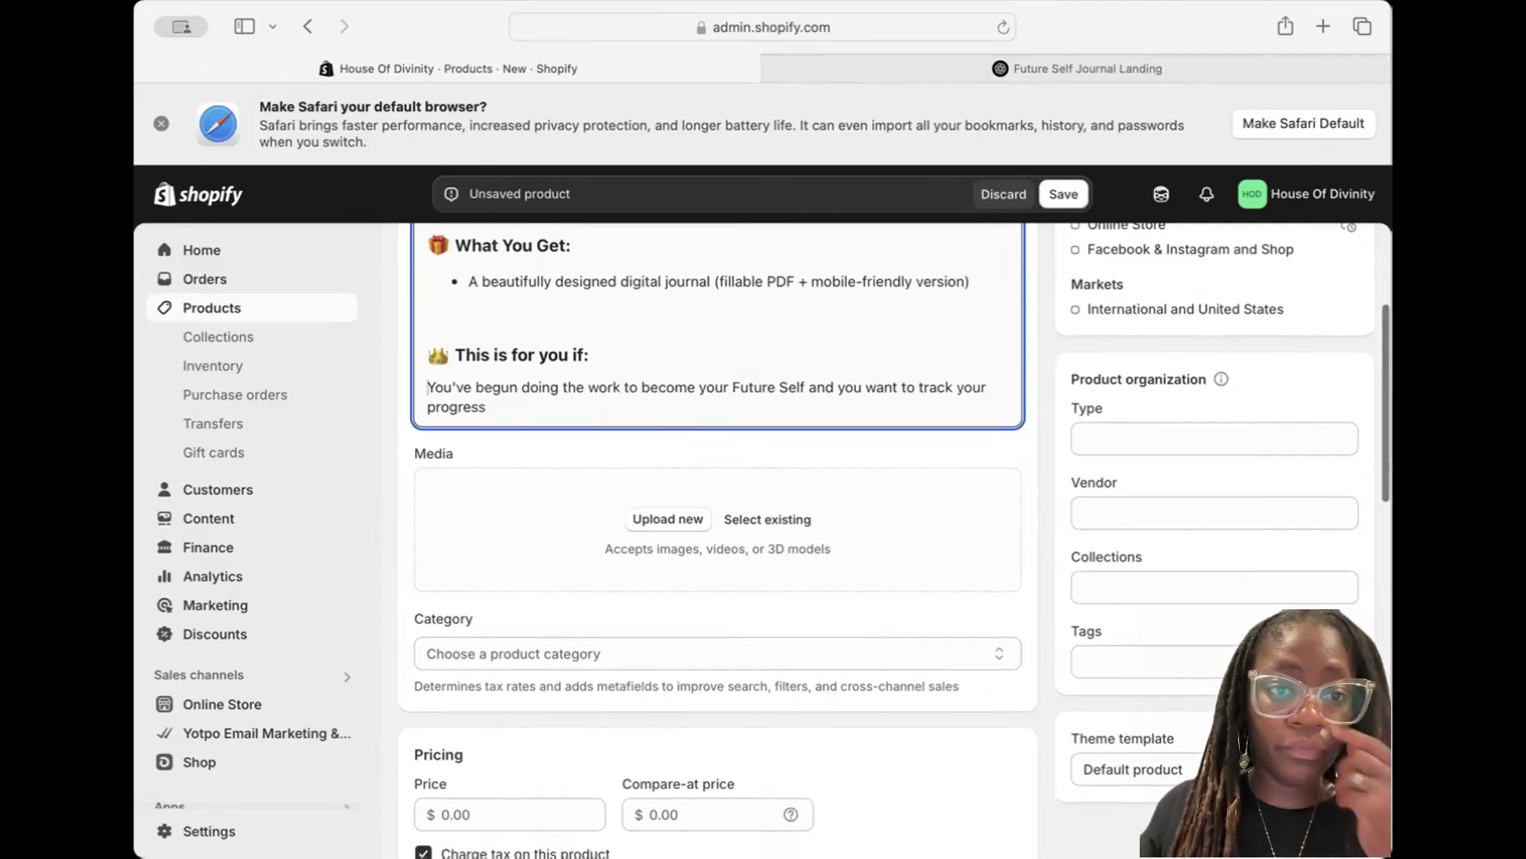
Turn the single bullet under "What You Get:" into a plain paragraph directly below its heading
{"action": "scroll", "coordinate": [489, 373], "scroll_direction": "up", "scroll_amount": 2}
{"action": "left_click", "coordinate": [468, 313]}
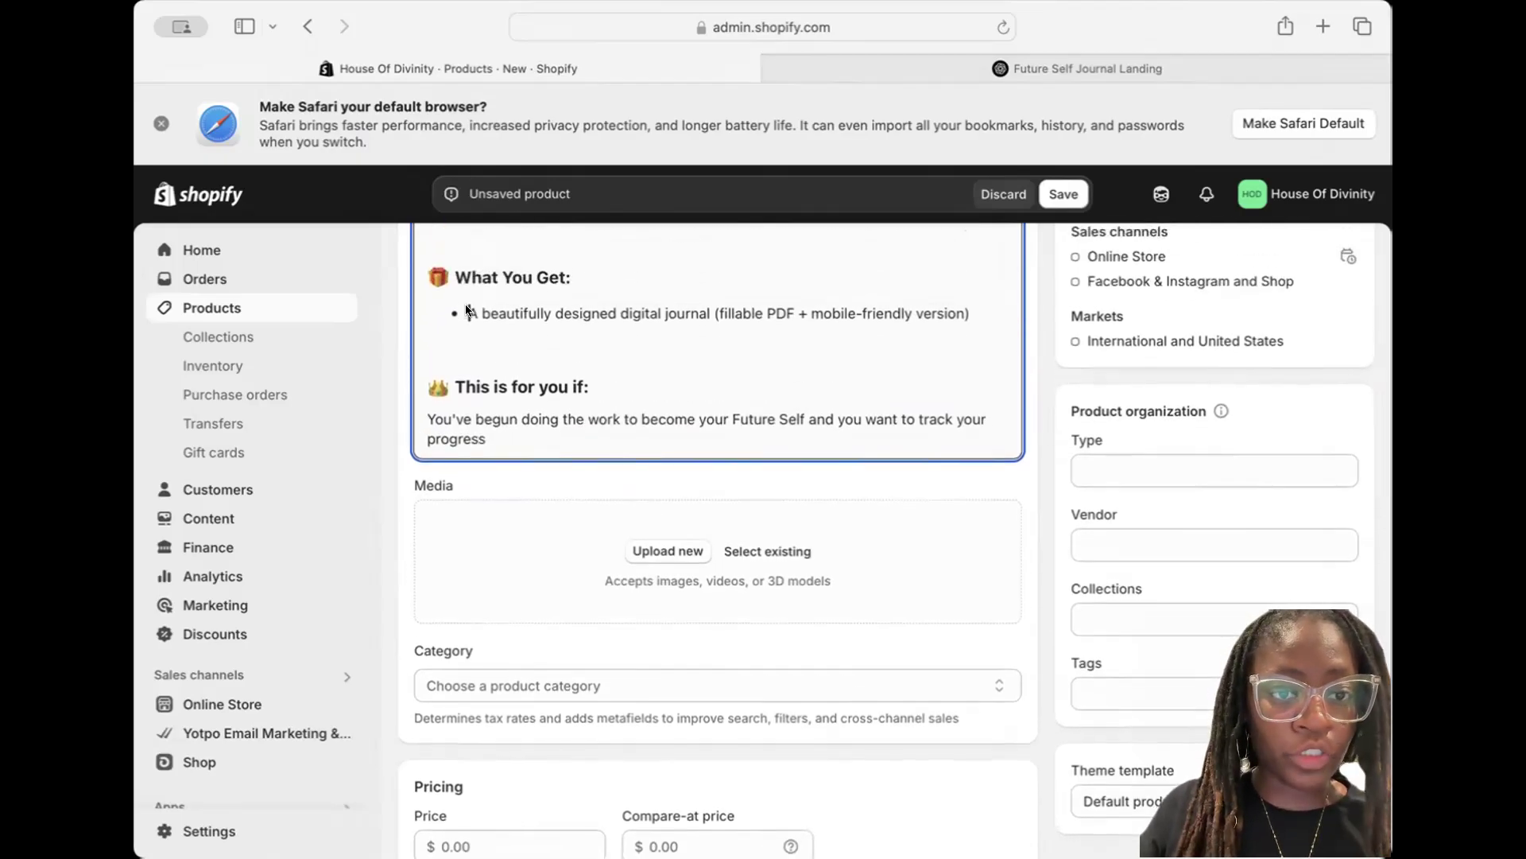
{"action": "key", "text": "BackSpace"}
{"action": "key", "text": "BackSpace"}
{"action": "key", "text": "Return"}
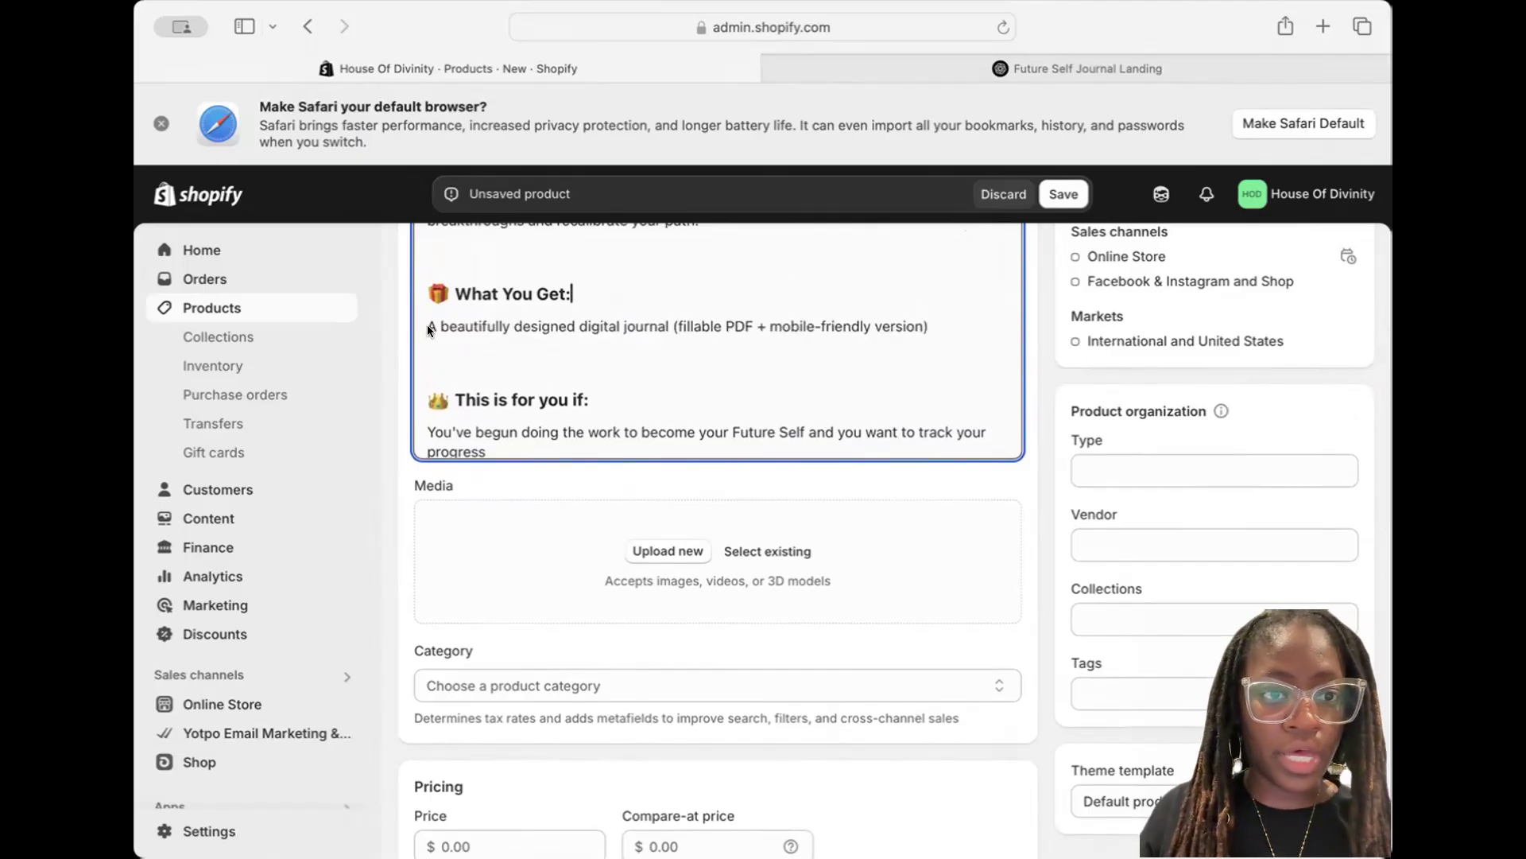
Copy "Ready to meet the next version of you?" and "[Grab Your Copy Now]" from ChatGPT and paste them at the end of the Shopify description
{"action": "left_click", "coordinate": [962, 63]}
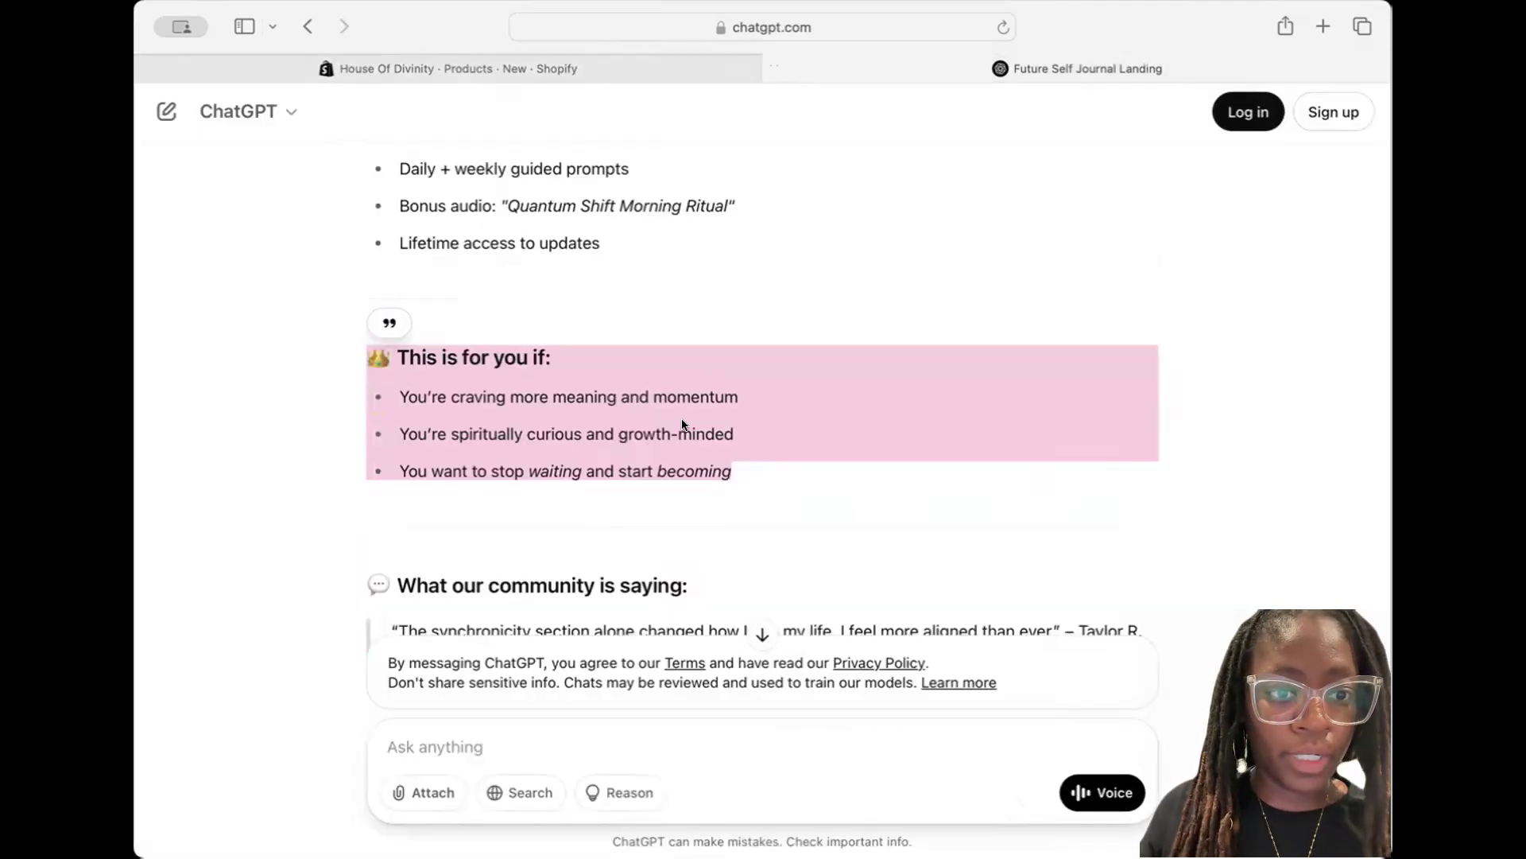
{"action": "scroll", "coordinate": [680, 419], "scroll_direction": "down", "scroll_amount": 3}
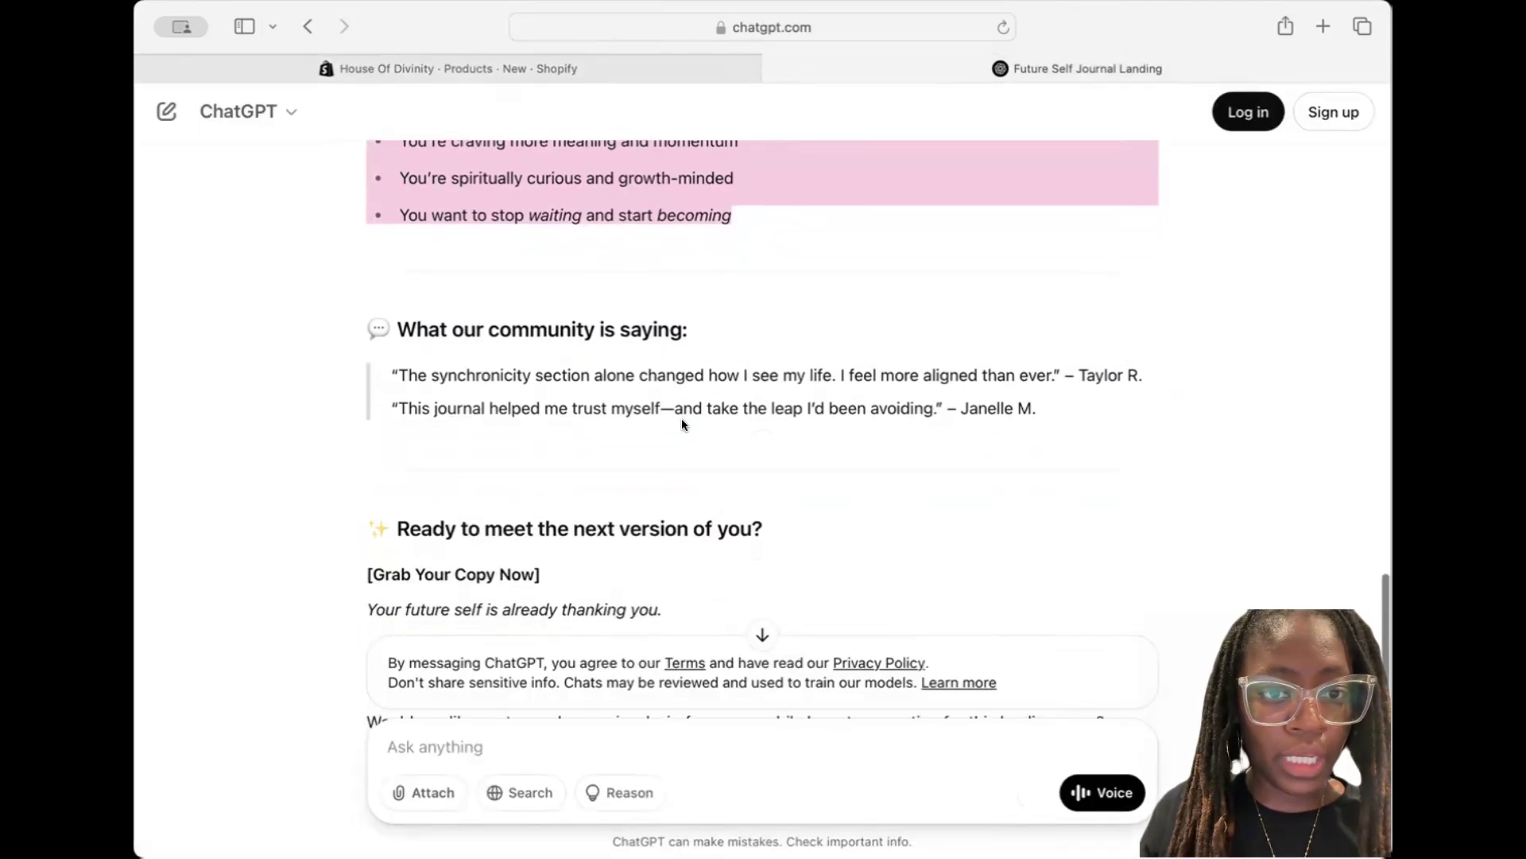
{"action": "scroll", "coordinate": [681, 419], "scroll_direction": "down", "scroll_amount": 2}
{"action": "left_click_drag", "start_coordinate": [368, 375], "coordinate": [710, 433]}
{"action": "key", "text": "super+c"}
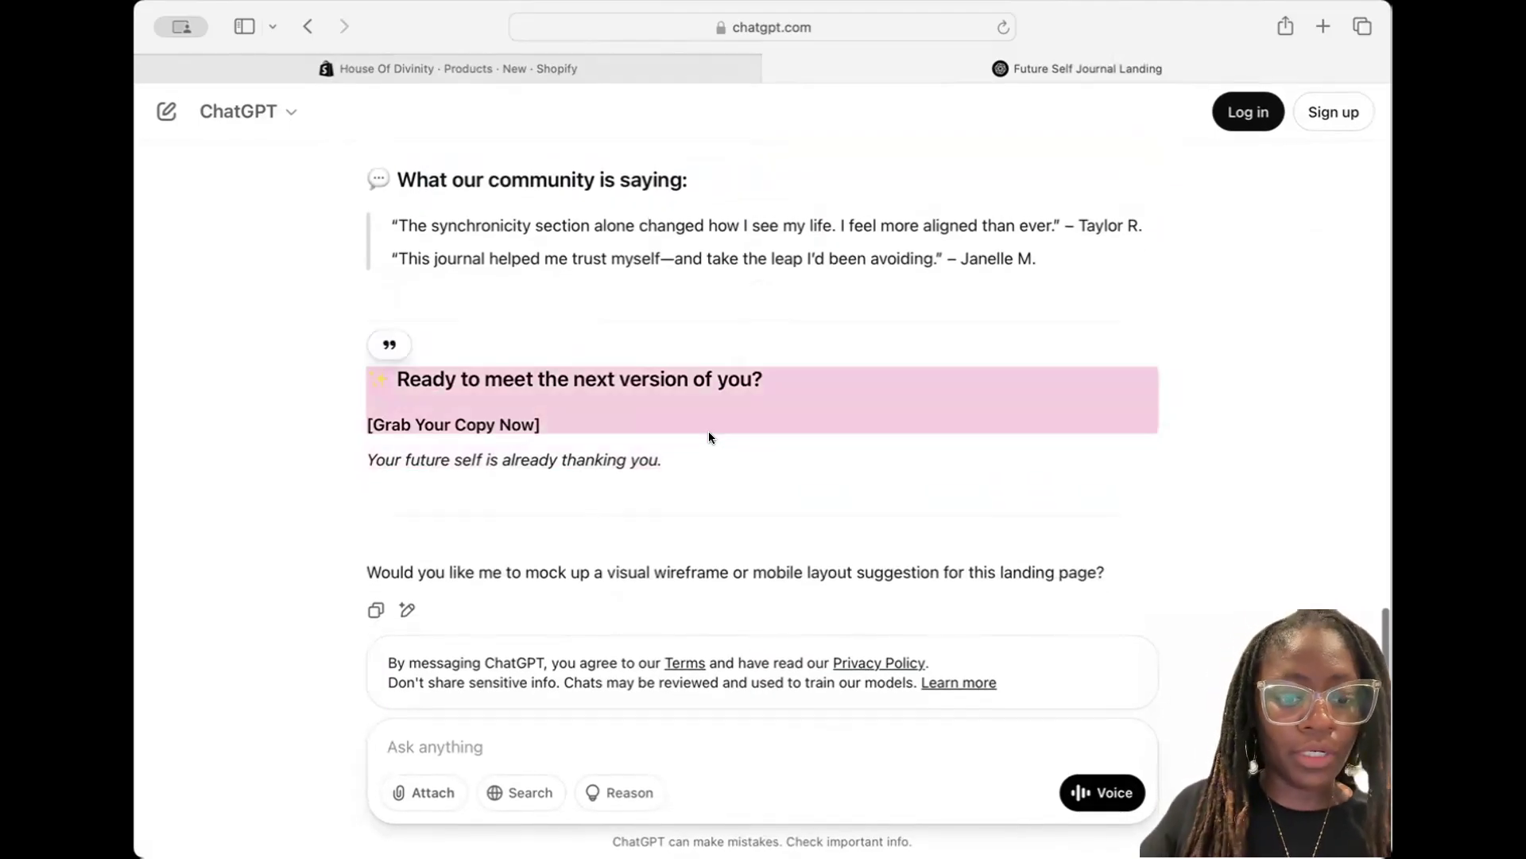
{"action": "left_click", "coordinate": [555, 64]}
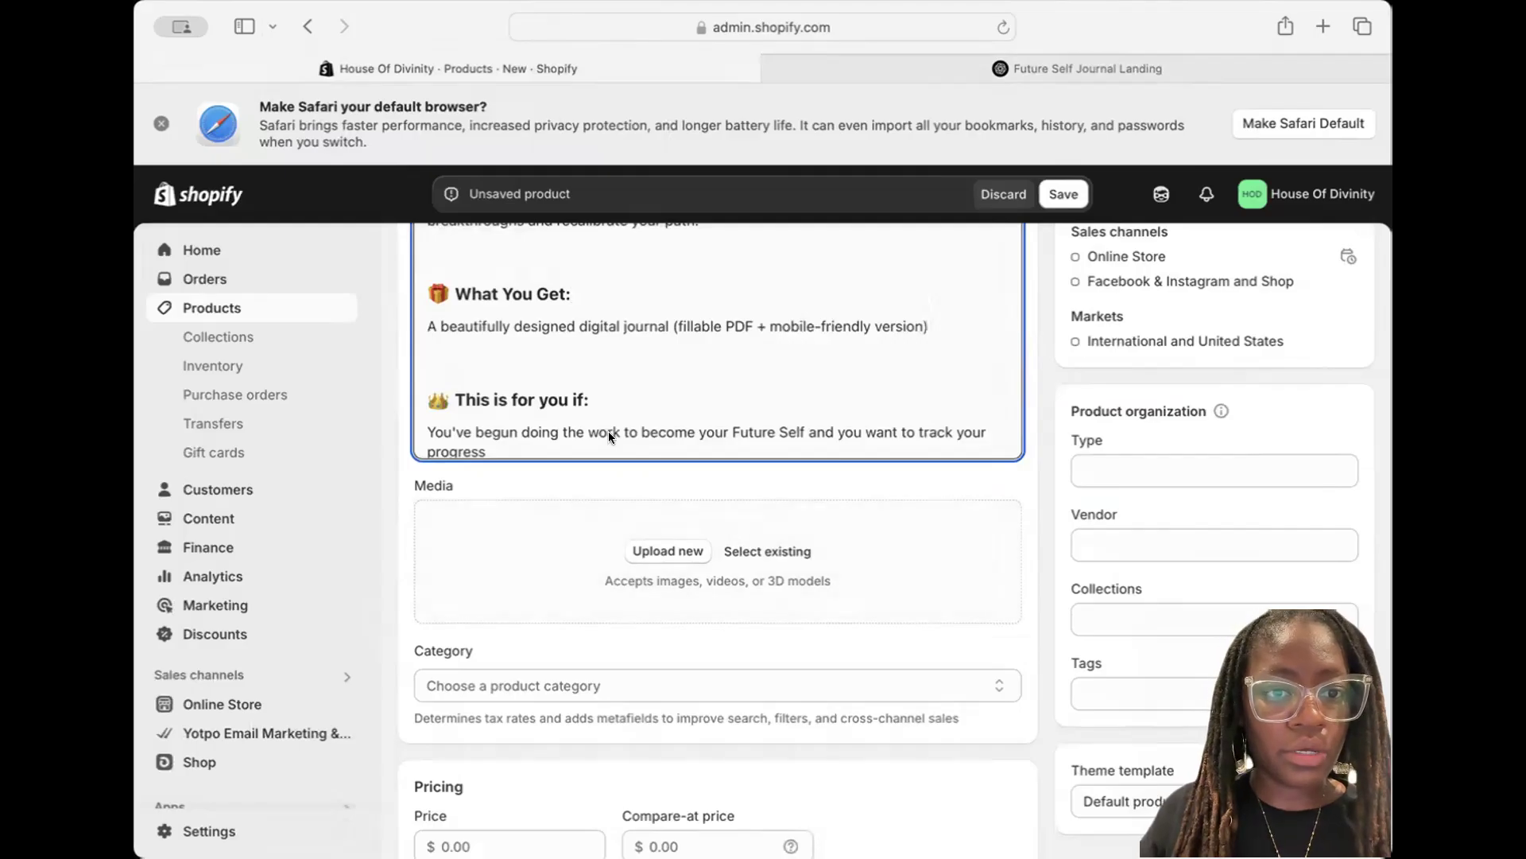
{"action": "scroll", "coordinate": [596, 414], "scroll_direction": "down", "scroll_amount": 1}
{"action": "left_click", "coordinate": [571, 426]}
{"action": "key", "text": "super+v"}
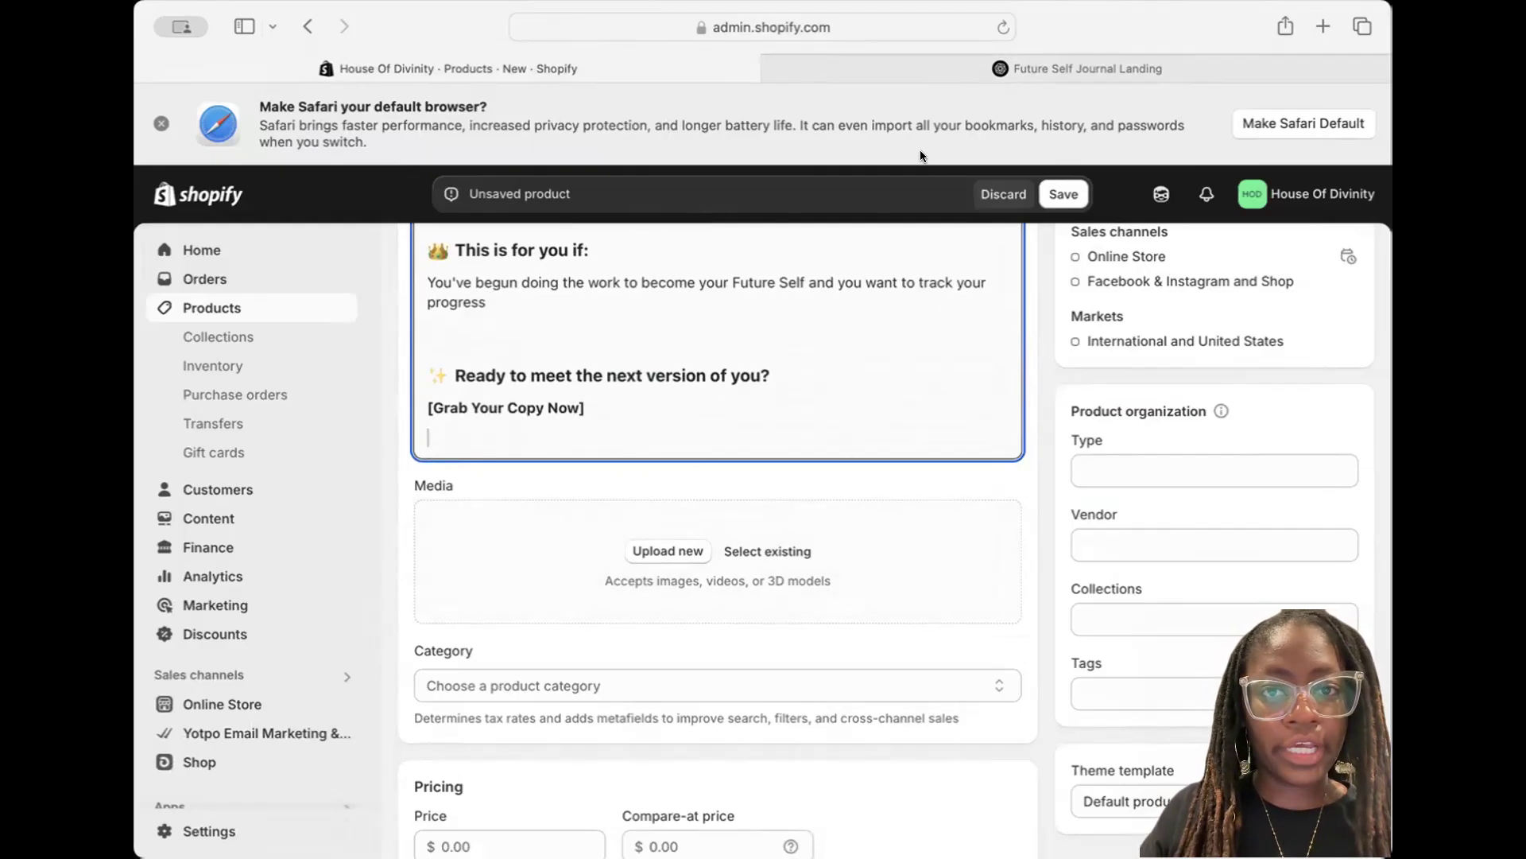
Open the store's 75 Becoming HER Challenge product page on houseofdivinitybyktg.com in a new browser tab
{"action": "left_click", "coordinate": [922, 63]}
{"action": "scroll", "coordinate": [774, 233], "scroll_direction": "up", "scroll_amount": 10}
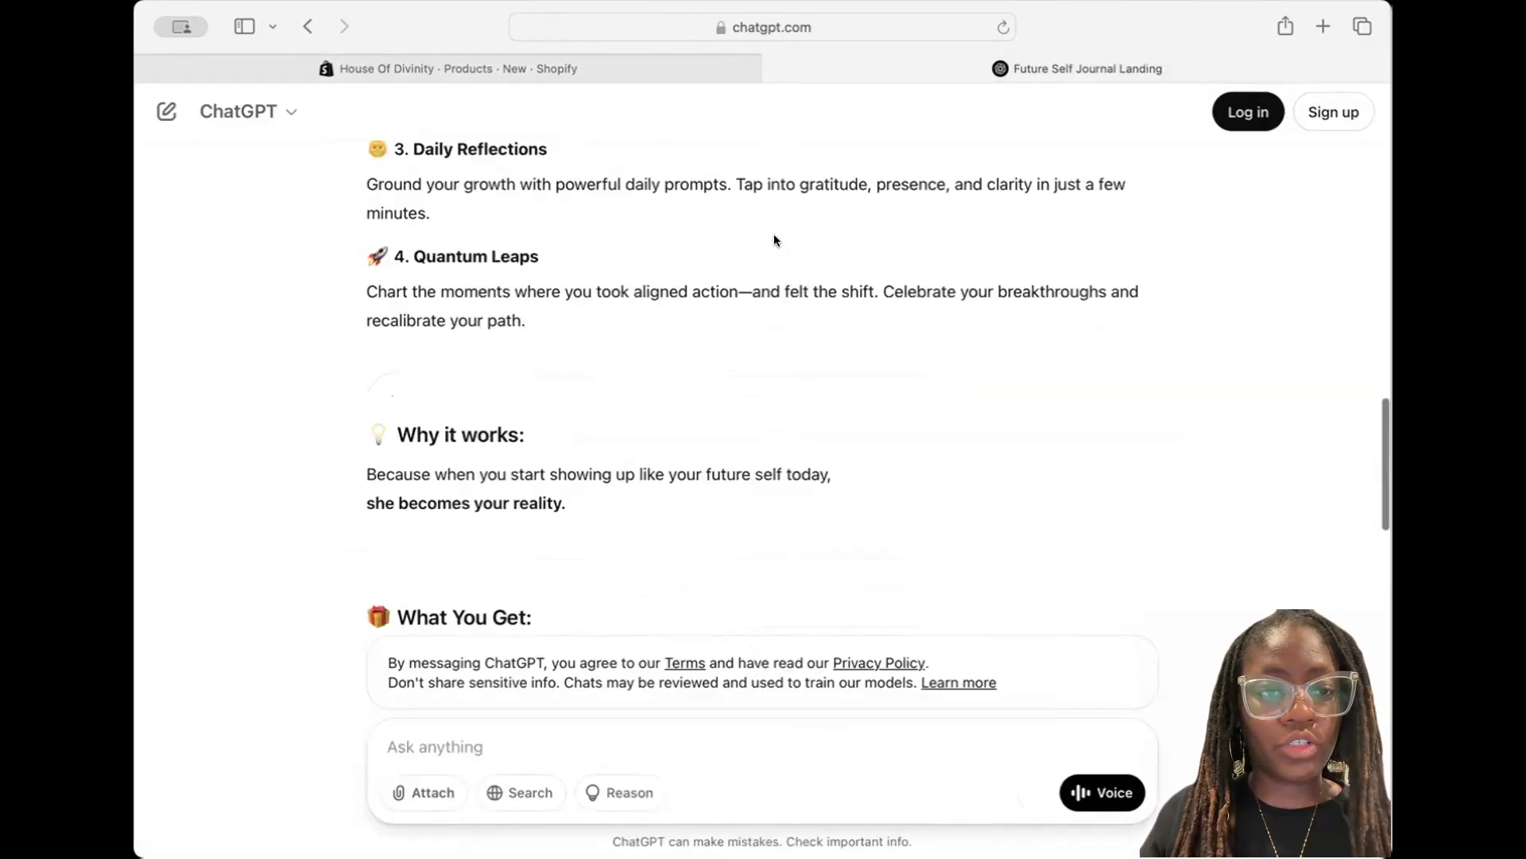
{"action": "scroll", "coordinate": [775, 234], "scroll_direction": "up", "scroll_amount": 15}
{"action": "key", "text": "super+t"}
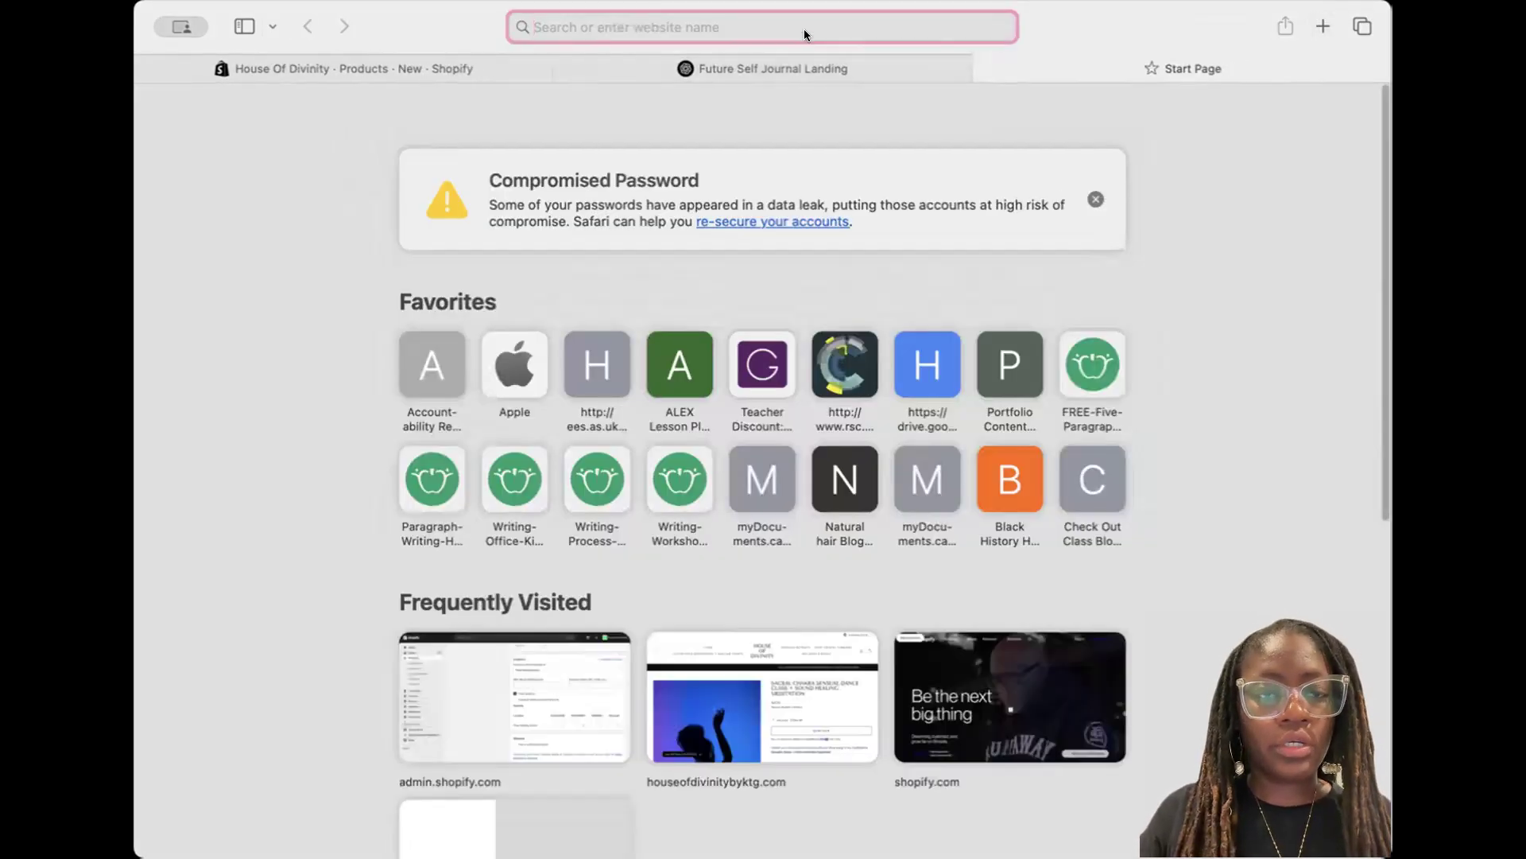
{"action": "key", "text": "super+Tab"}
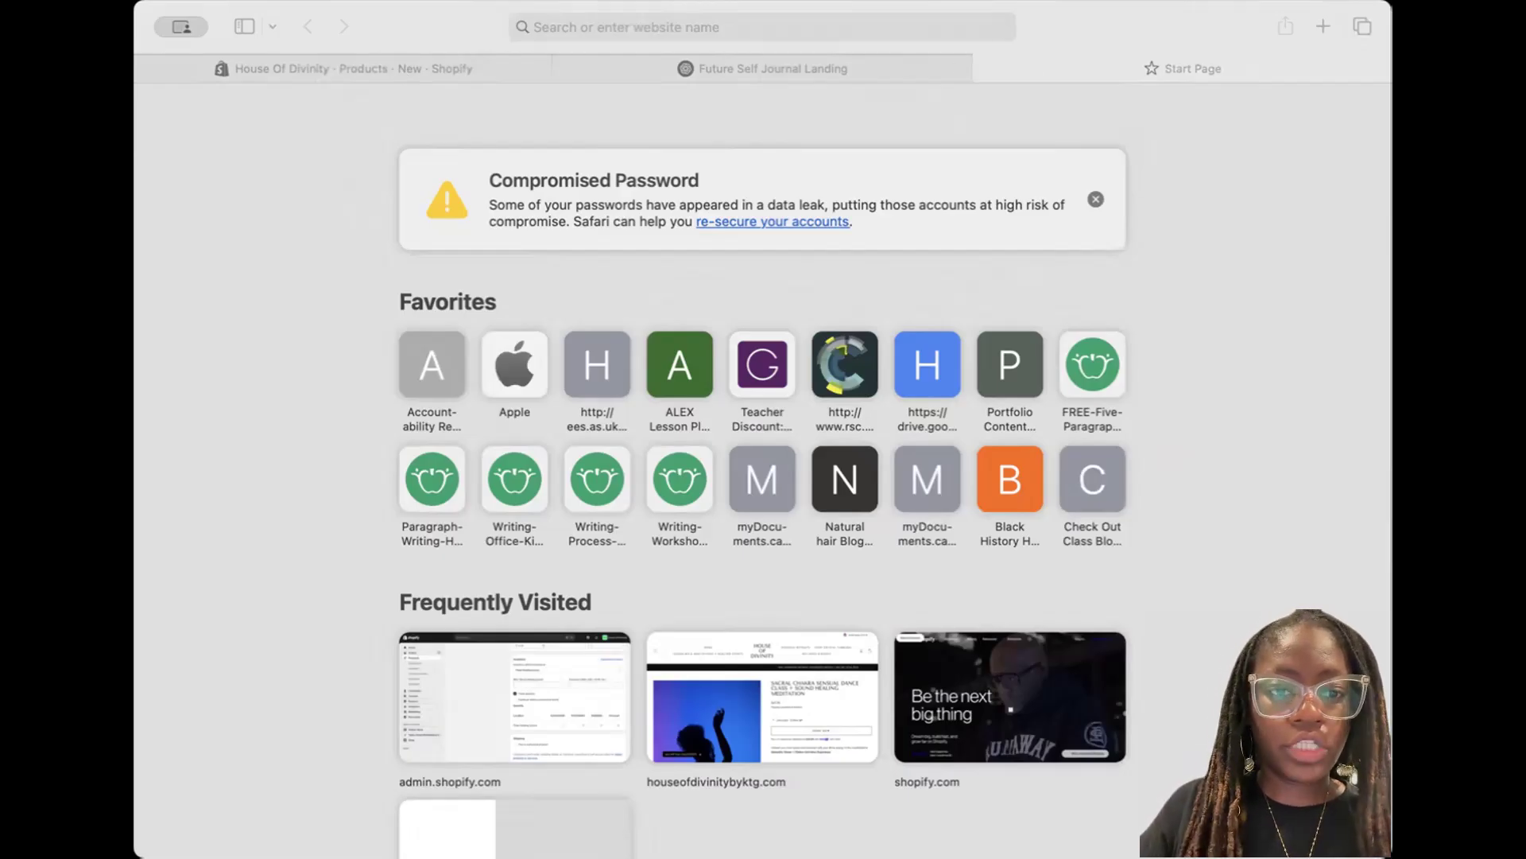
{"action": "left_click", "coordinate": [866, 27]}
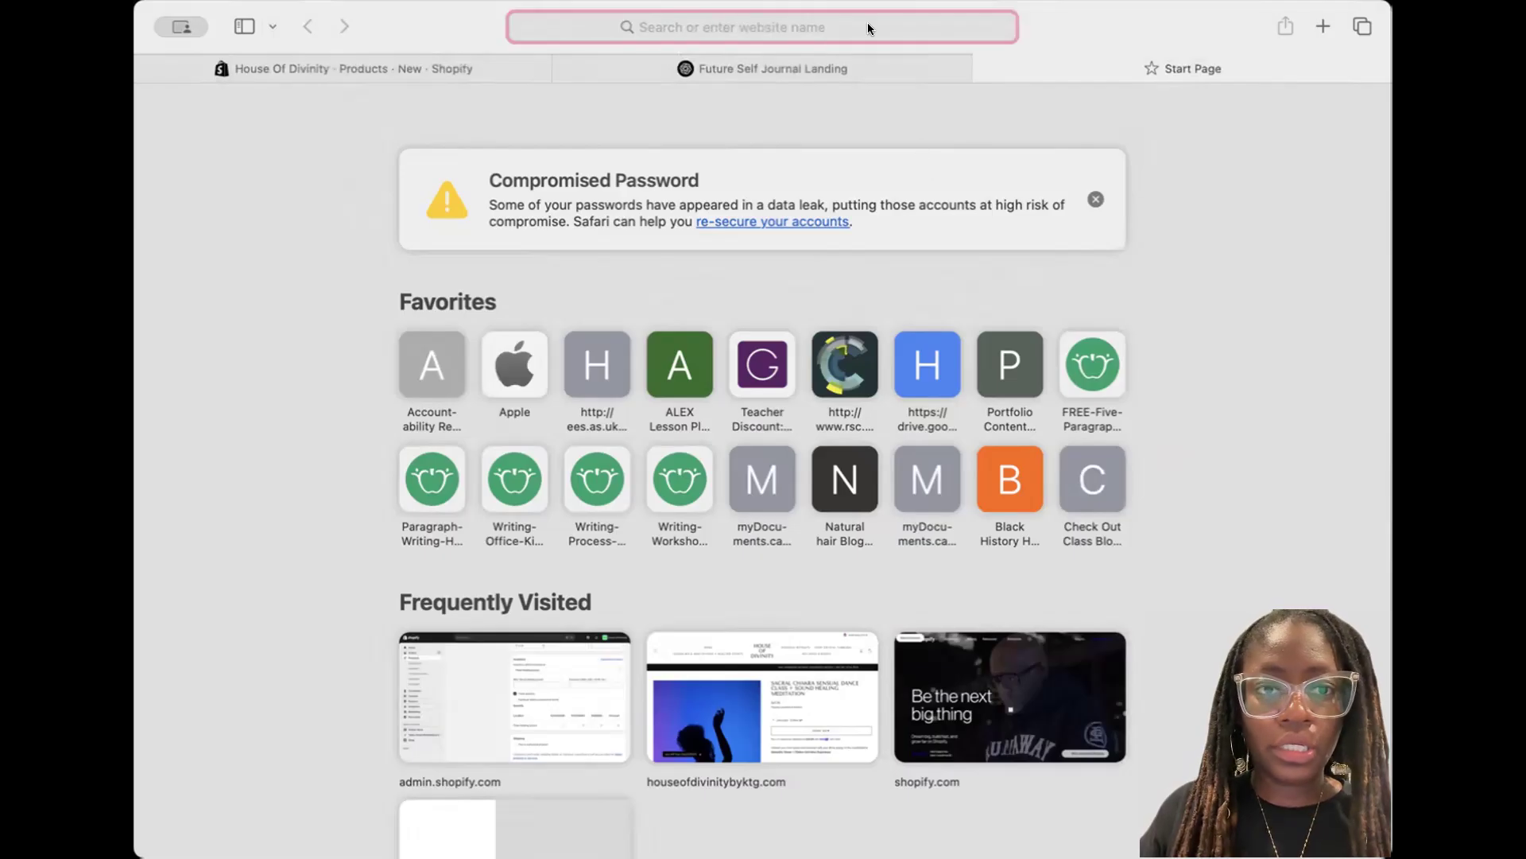
{"action": "key", "text": "super+v"}
{"action": "key", "text": "Return"}
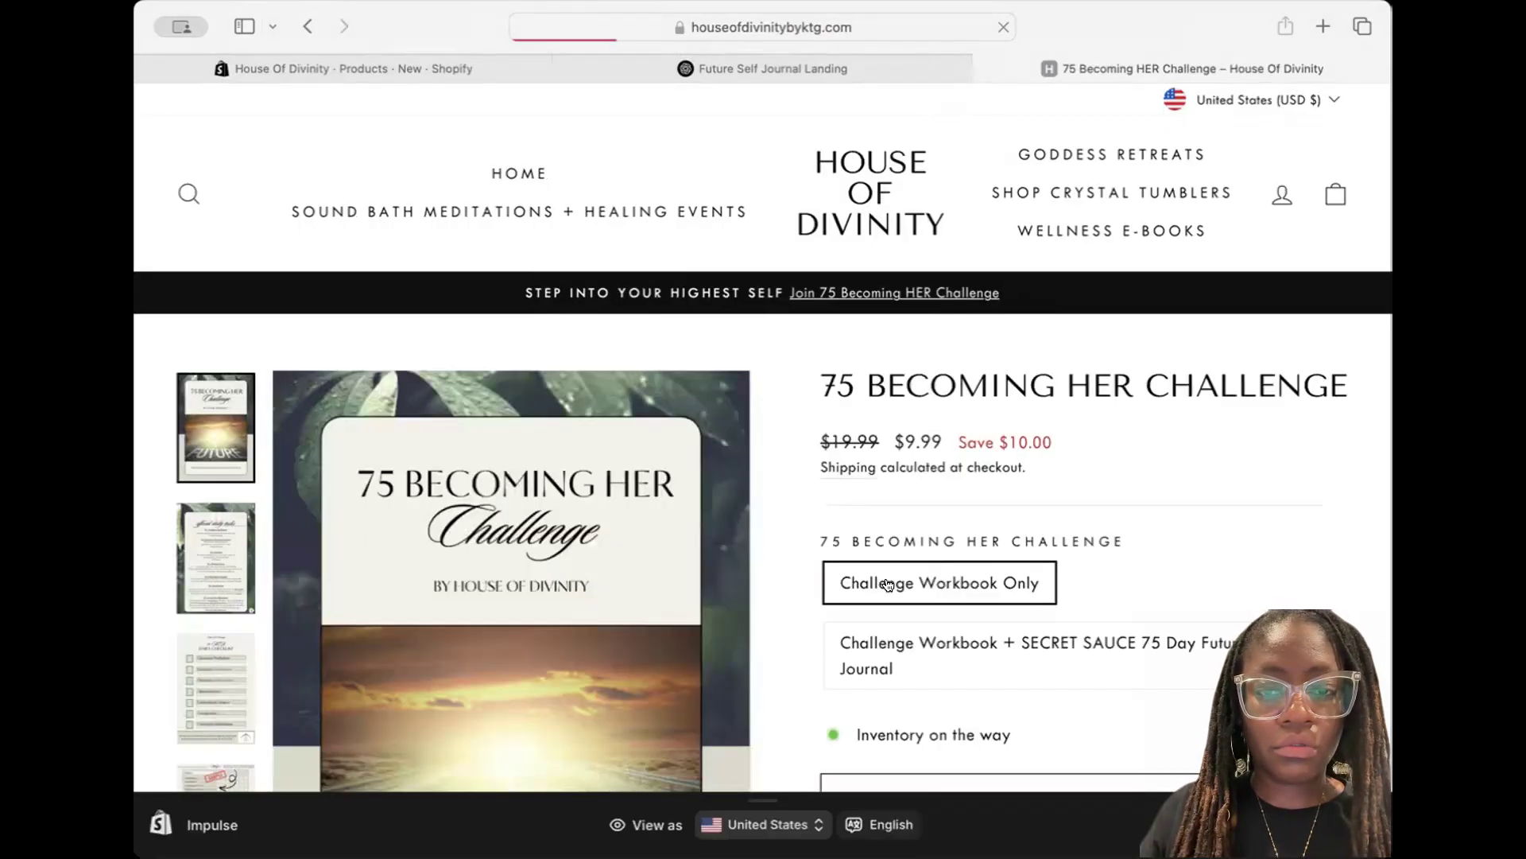
Copy the "HOW YOU CAN USE IT:" heading and its three bullets from the 75 Becoming HER Challenge page
{"action": "scroll", "coordinate": [1096, 484], "scroll_direction": "down", "scroll_amount": 5}
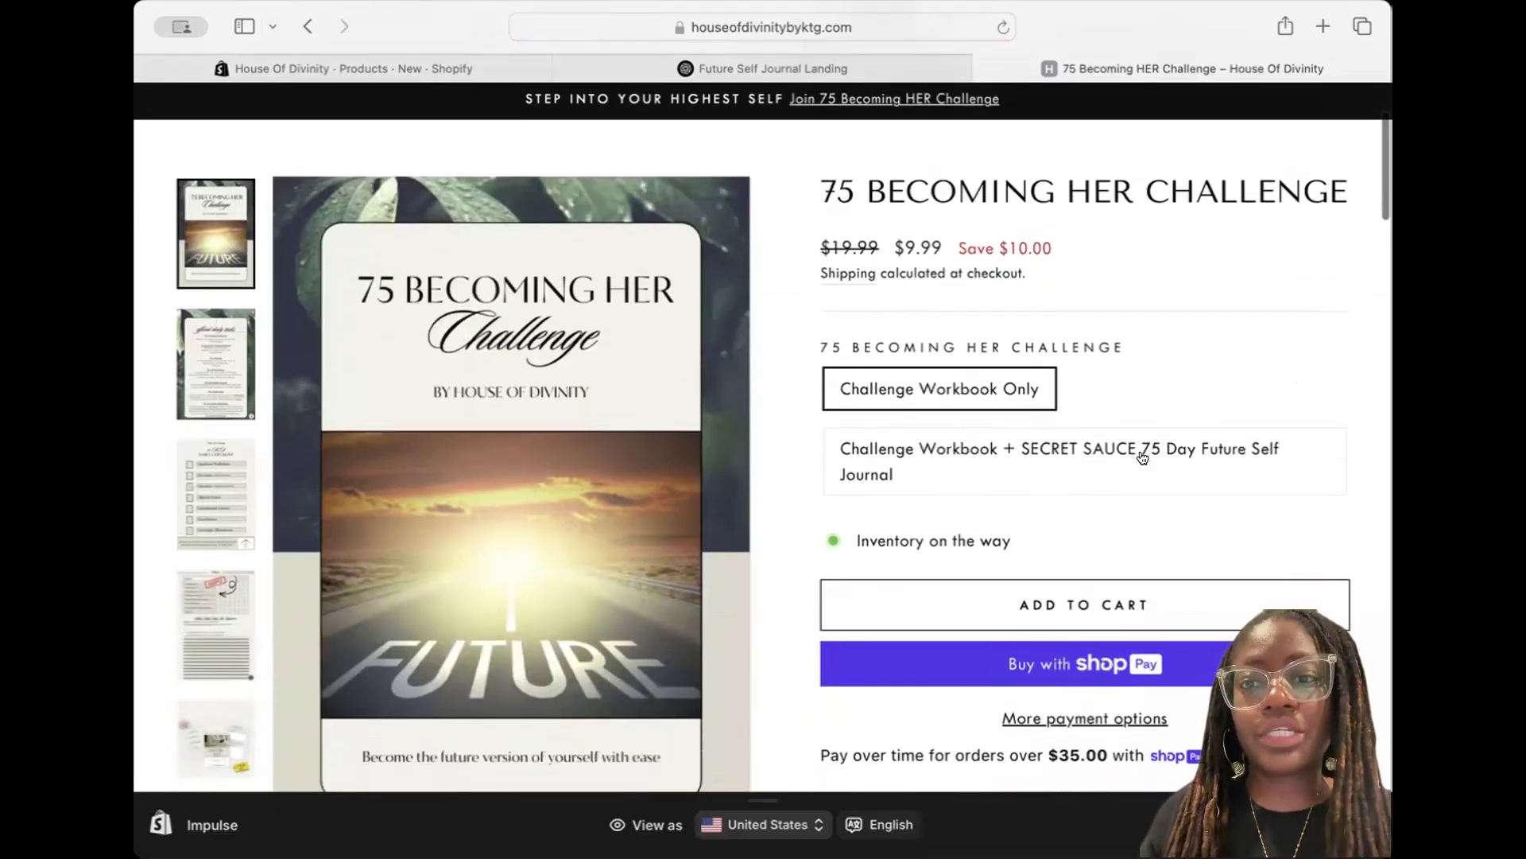
{"action": "scroll", "coordinate": [1143, 458], "scroll_direction": "down", "scroll_amount": 10}
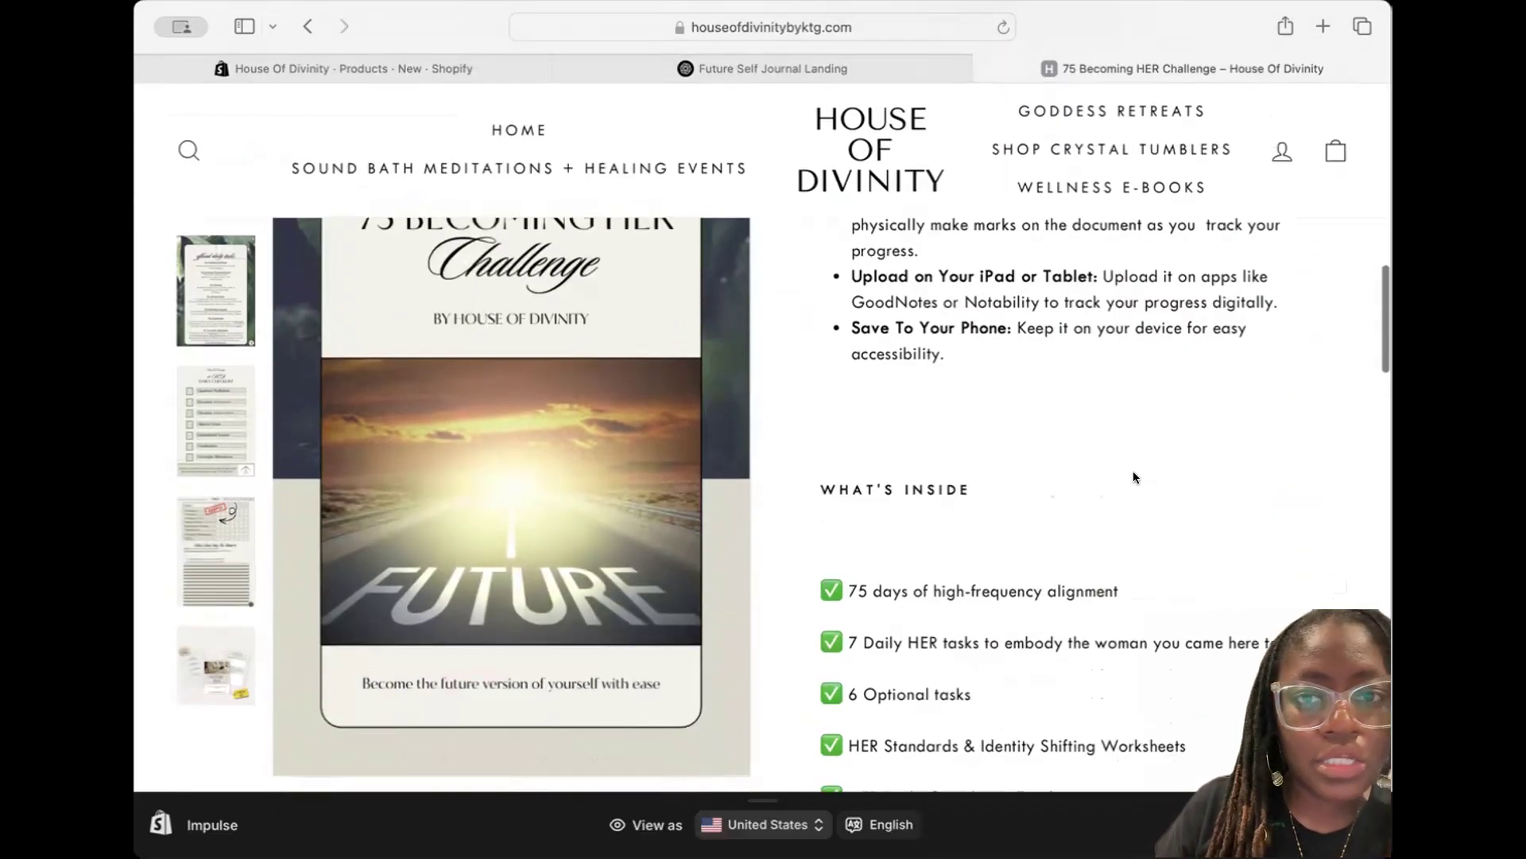
{"action": "scroll", "coordinate": [1134, 477], "scroll_direction": "up", "scroll_amount": 10}
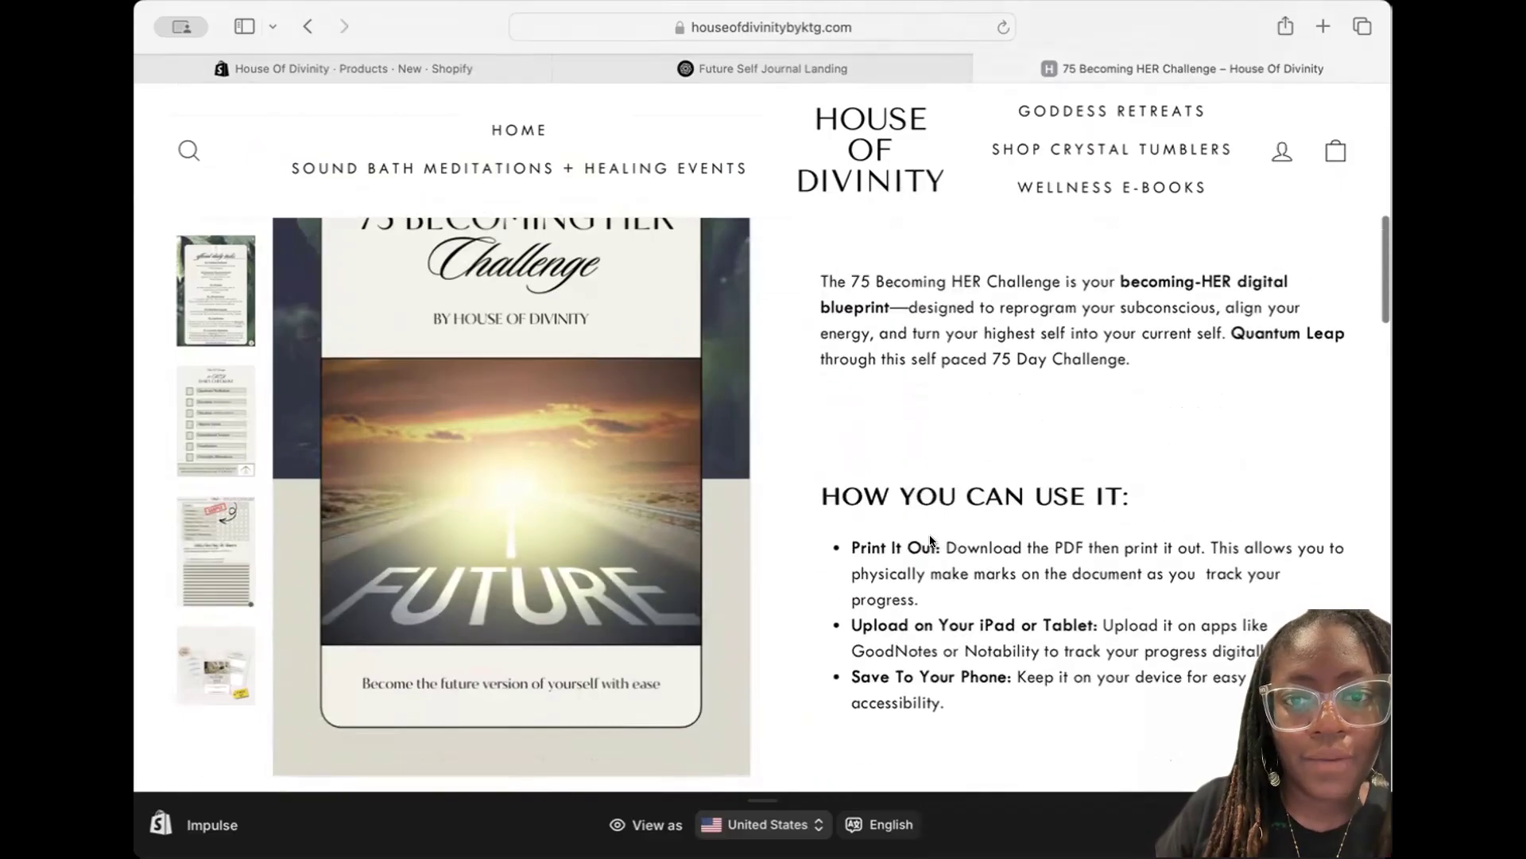
{"action": "left_click_drag", "start_coordinate": [807, 493], "coordinate": [1052, 728]}
{"action": "key", "text": "super+c"}
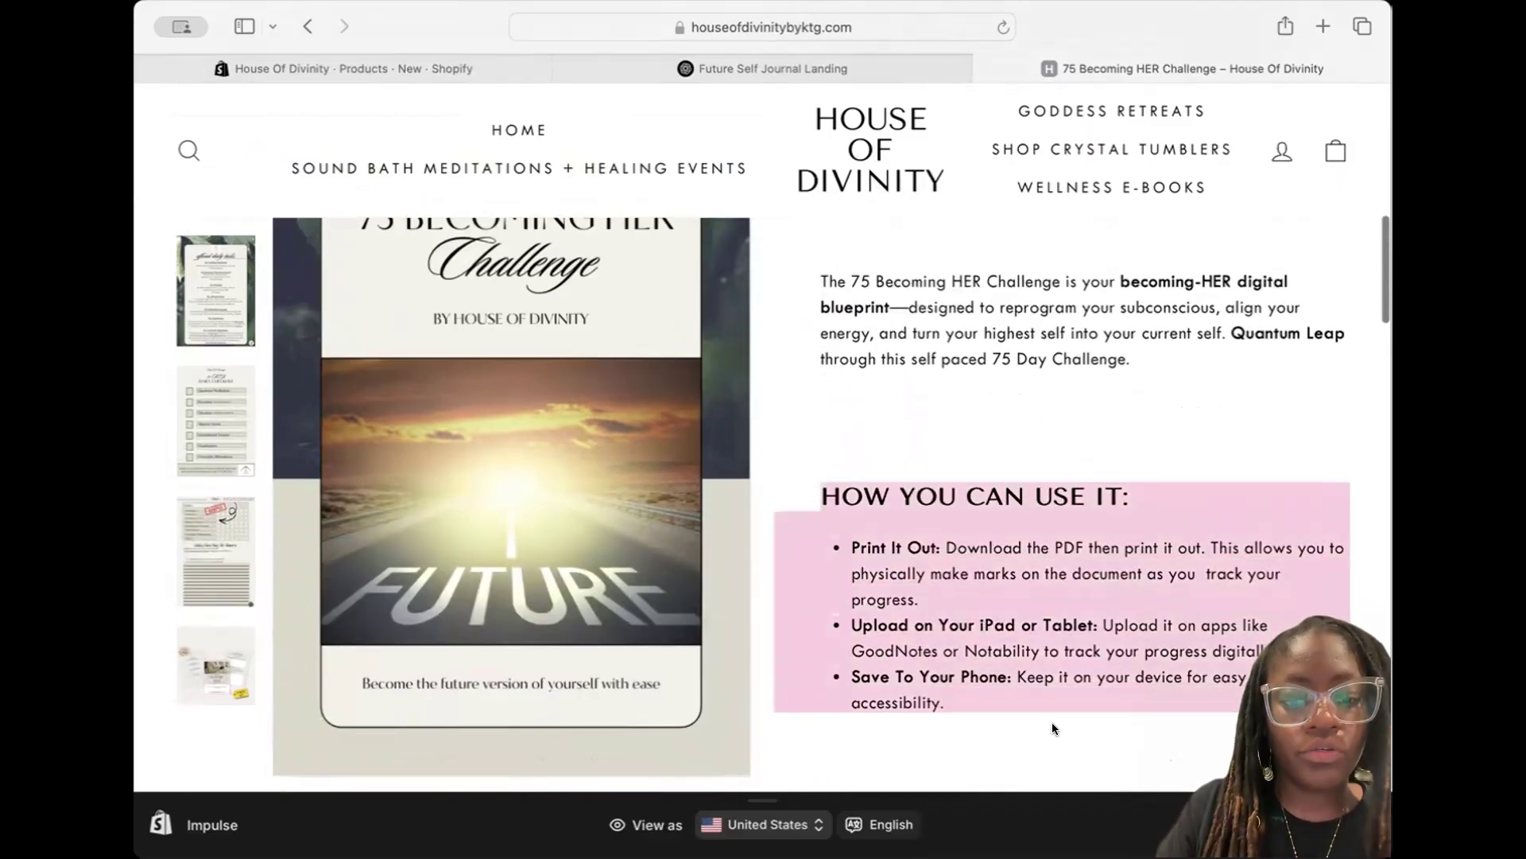
Paste the copied "HOW YOU CAN USE IT:" section into the Shopify description between "What You Get:" and "This is for you if:"
{"action": "left_click", "coordinate": [390, 67]}
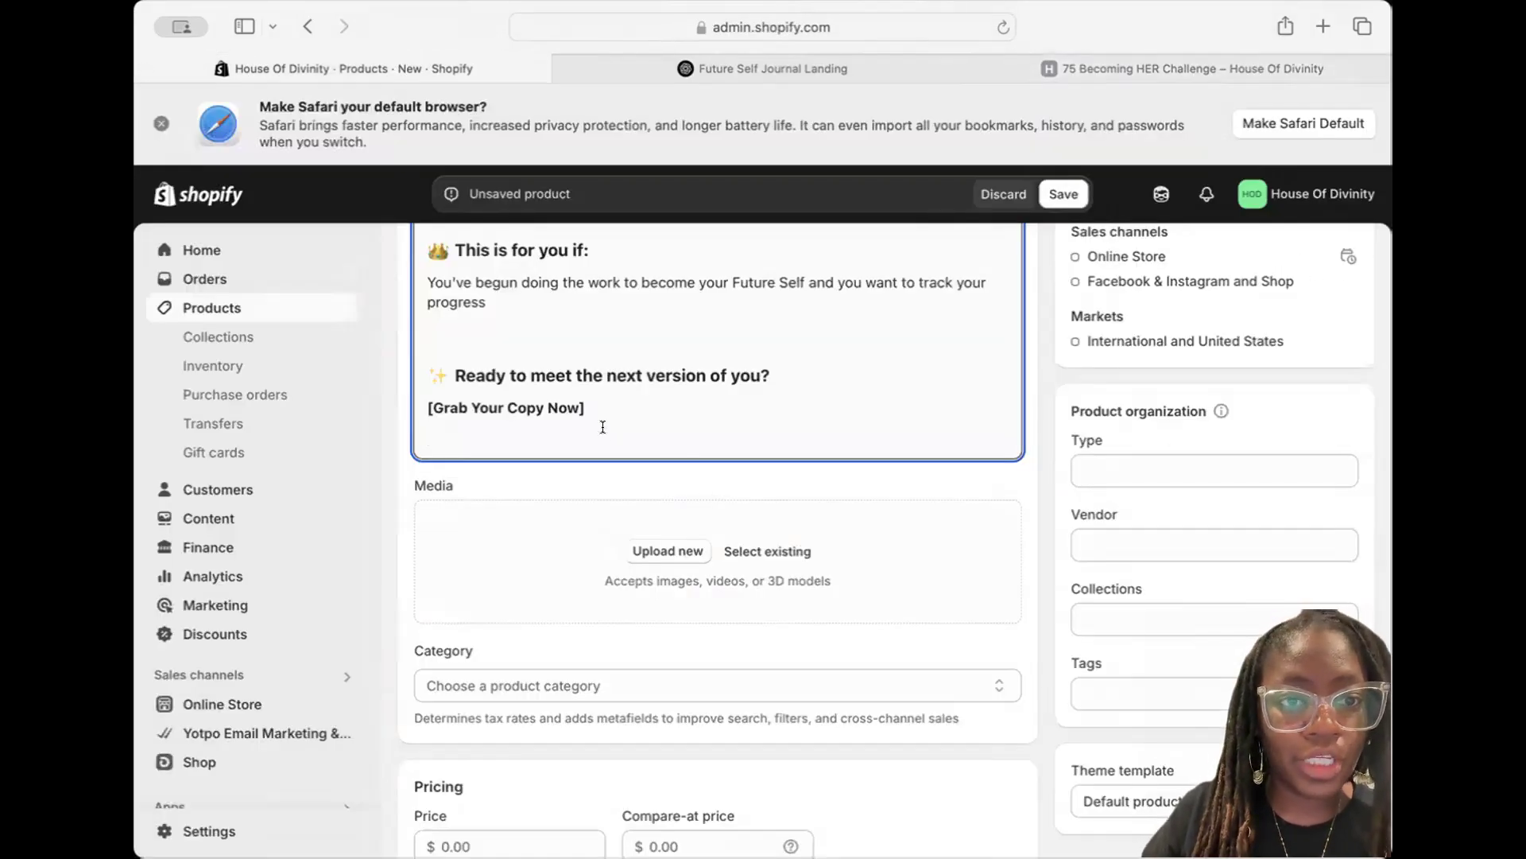
{"action": "scroll", "coordinate": [602, 427], "scroll_direction": "up", "scroll_amount": 15}
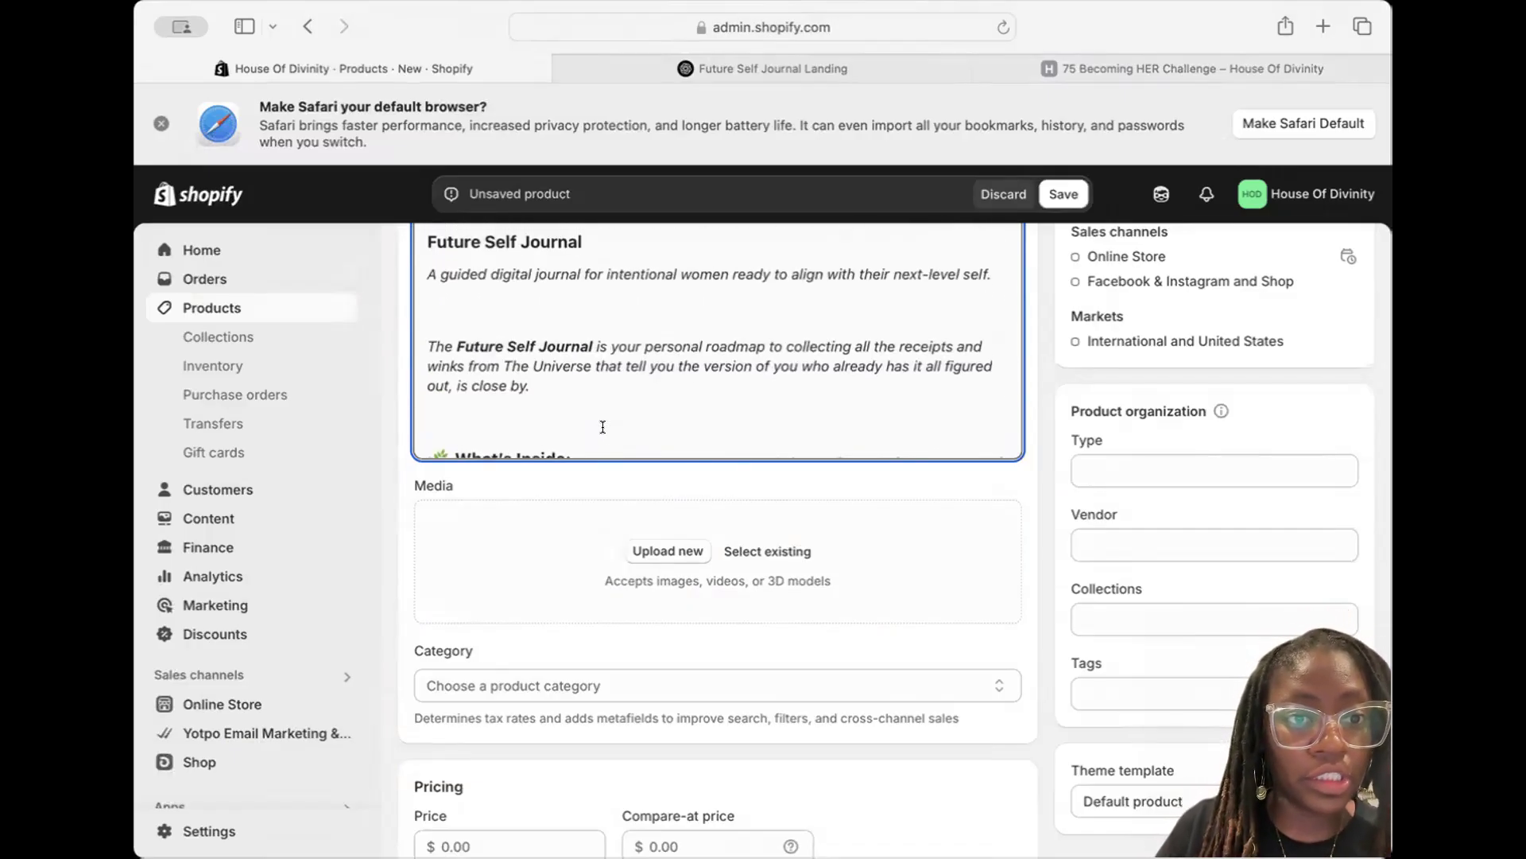
{"action": "scroll", "coordinate": [603, 427], "scroll_direction": "down", "scroll_amount": 10}
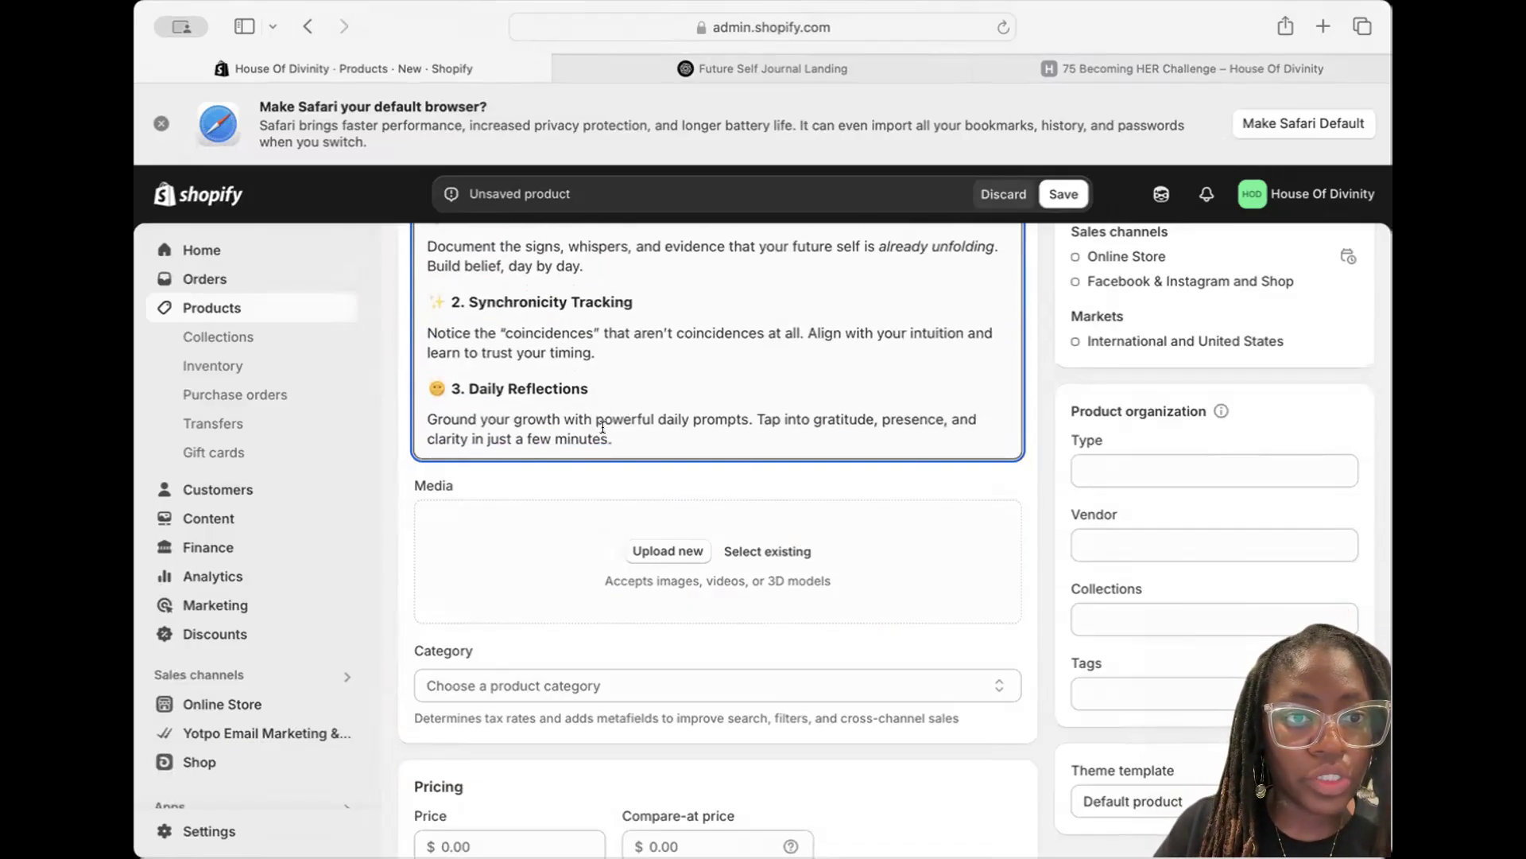
{"action": "scroll", "coordinate": [602, 427], "scroll_direction": "down", "scroll_amount": 5}
{"action": "scroll", "coordinate": [602, 427], "scroll_direction": "down", "scroll_amount": 3}
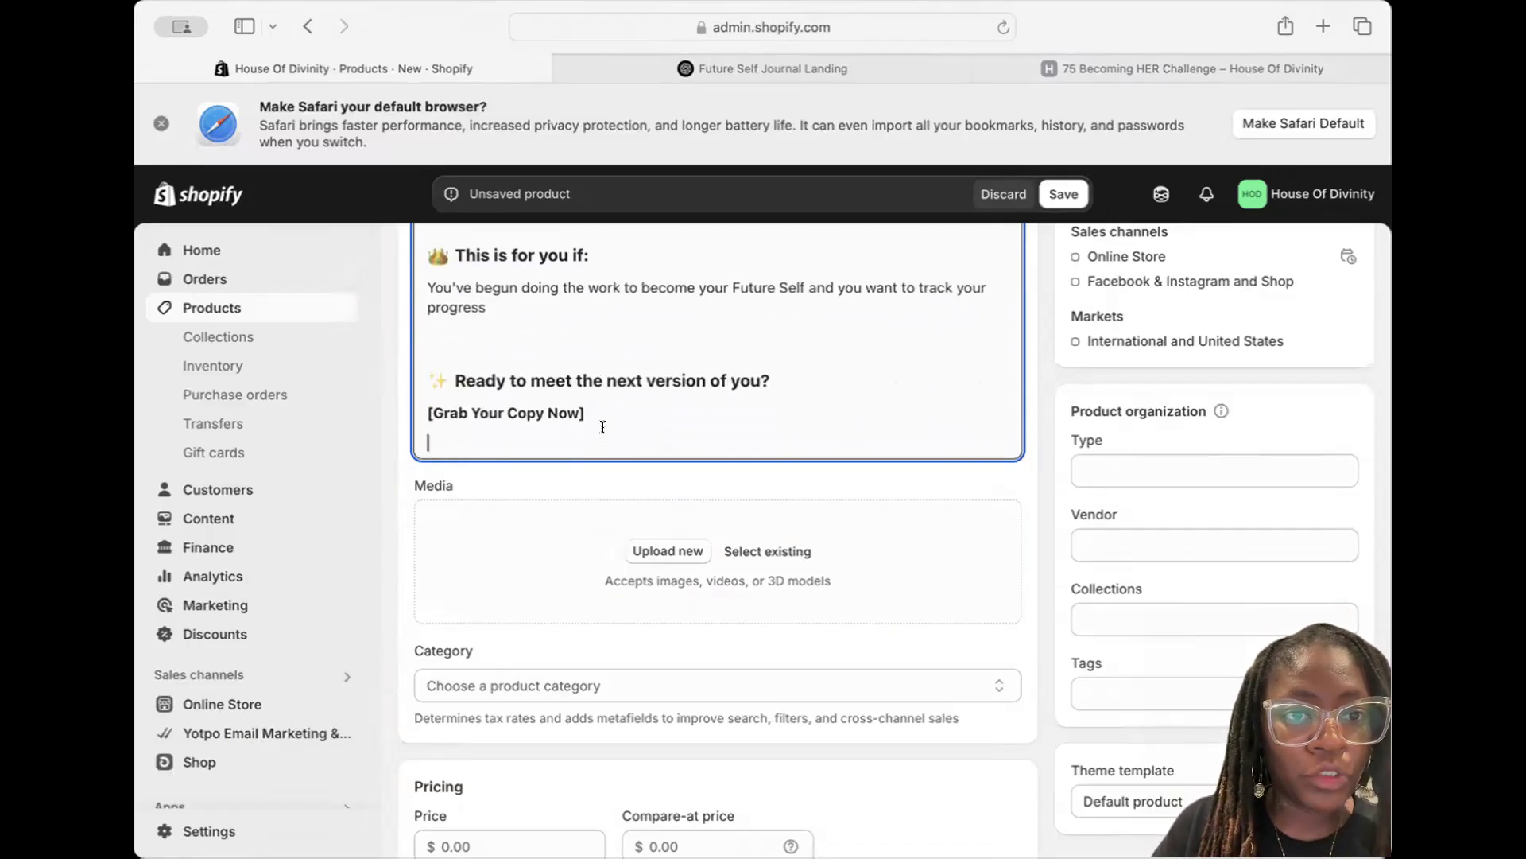
{"action": "scroll", "coordinate": [602, 426], "scroll_direction": "up", "scroll_amount": 8}
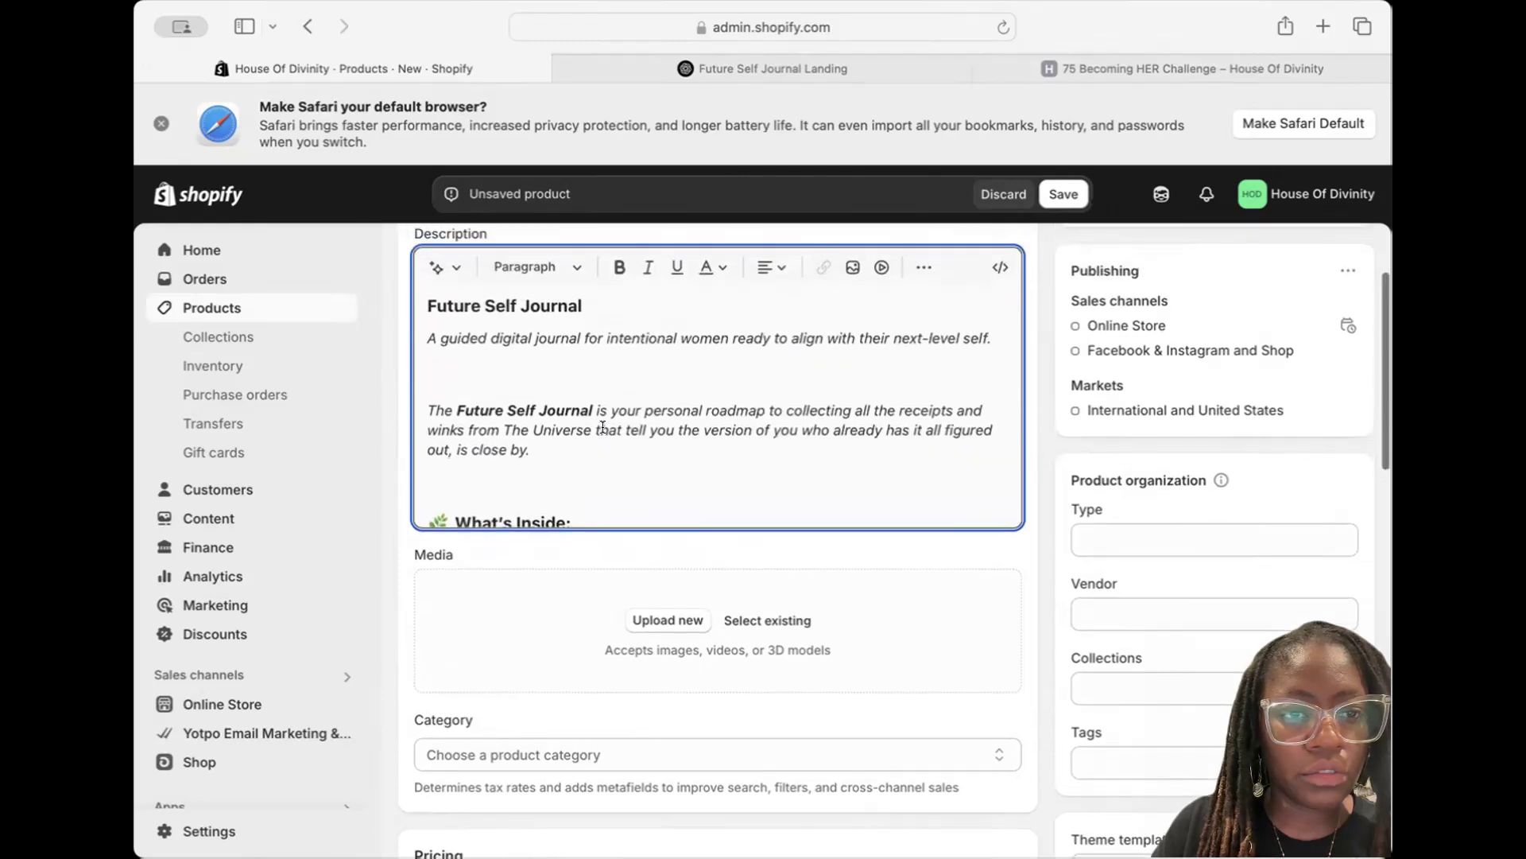
{"action": "scroll", "coordinate": [603, 426], "scroll_direction": "down", "scroll_amount": 6}
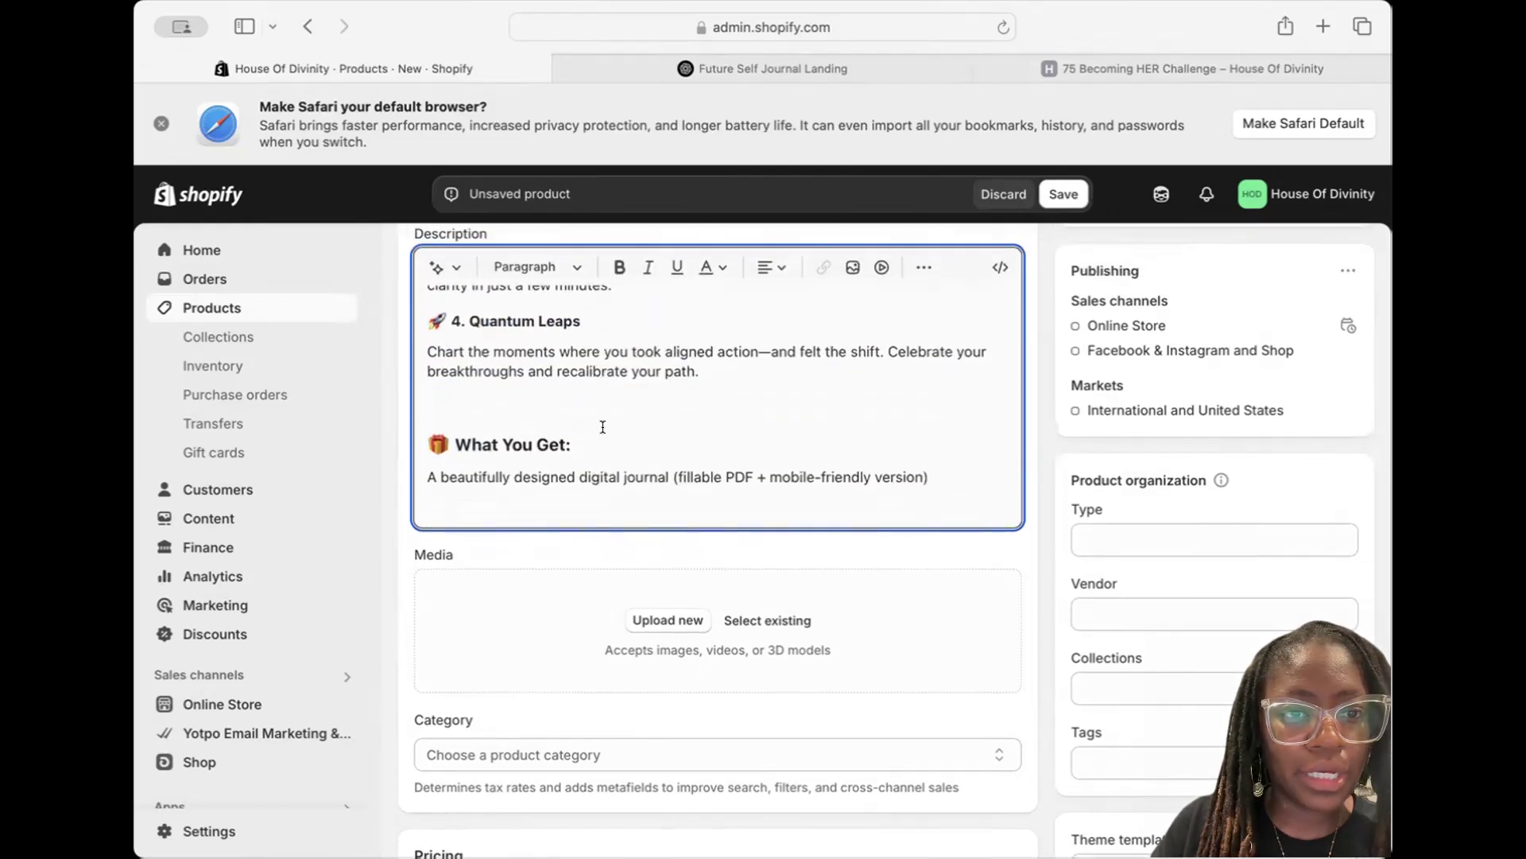
{"action": "scroll", "coordinate": [602, 427], "scroll_direction": "down", "scroll_amount": 1}
{"action": "key", "text": "Return"}
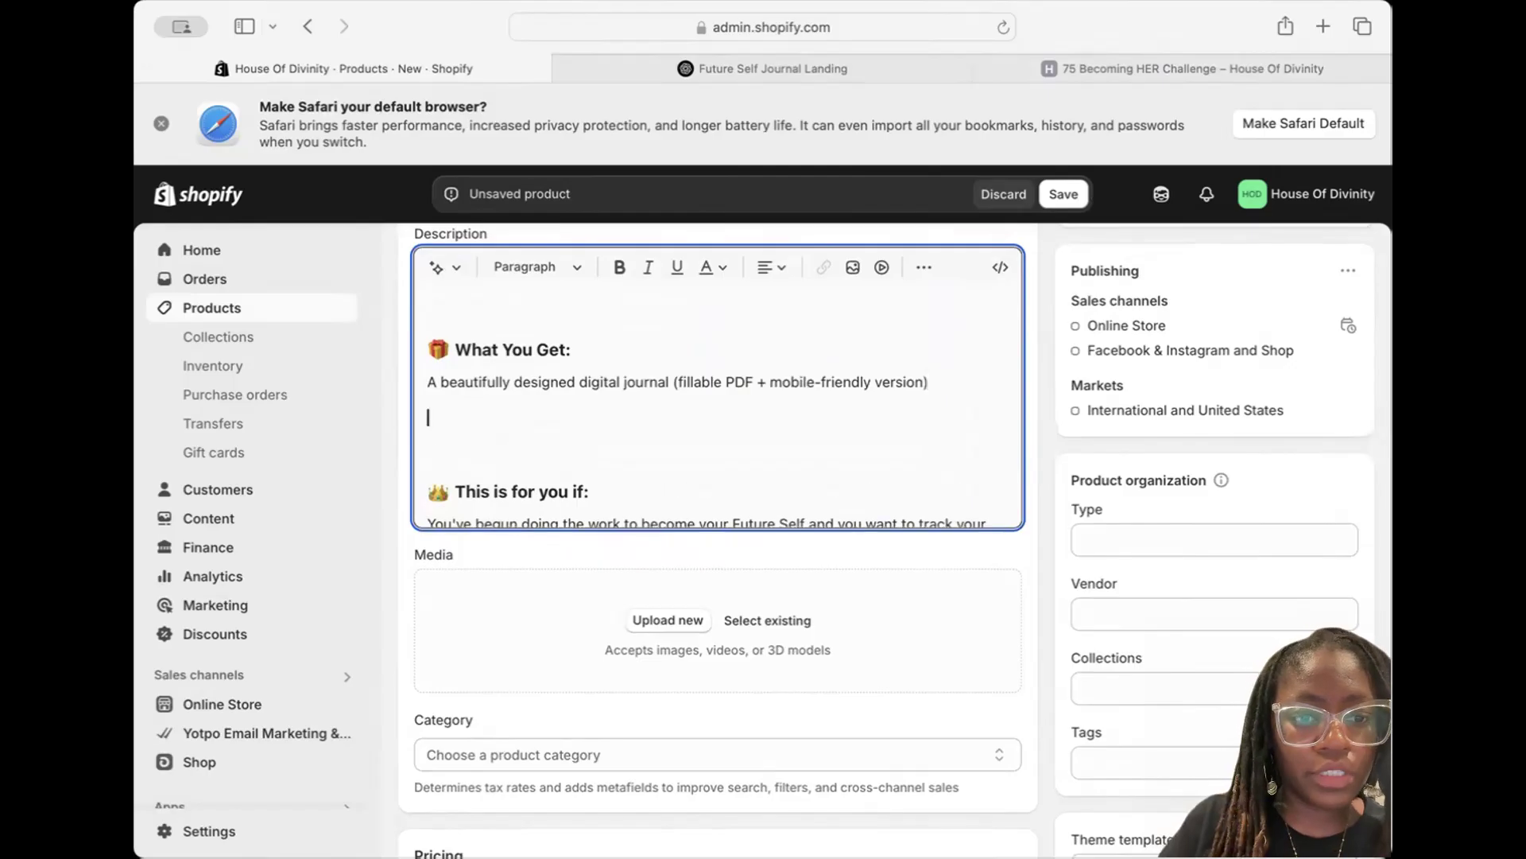
{"action": "key", "text": "super+v"}
{"action": "scroll", "coordinate": [1020, 306], "scroll_direction": "up", "scroll_amount": 2}
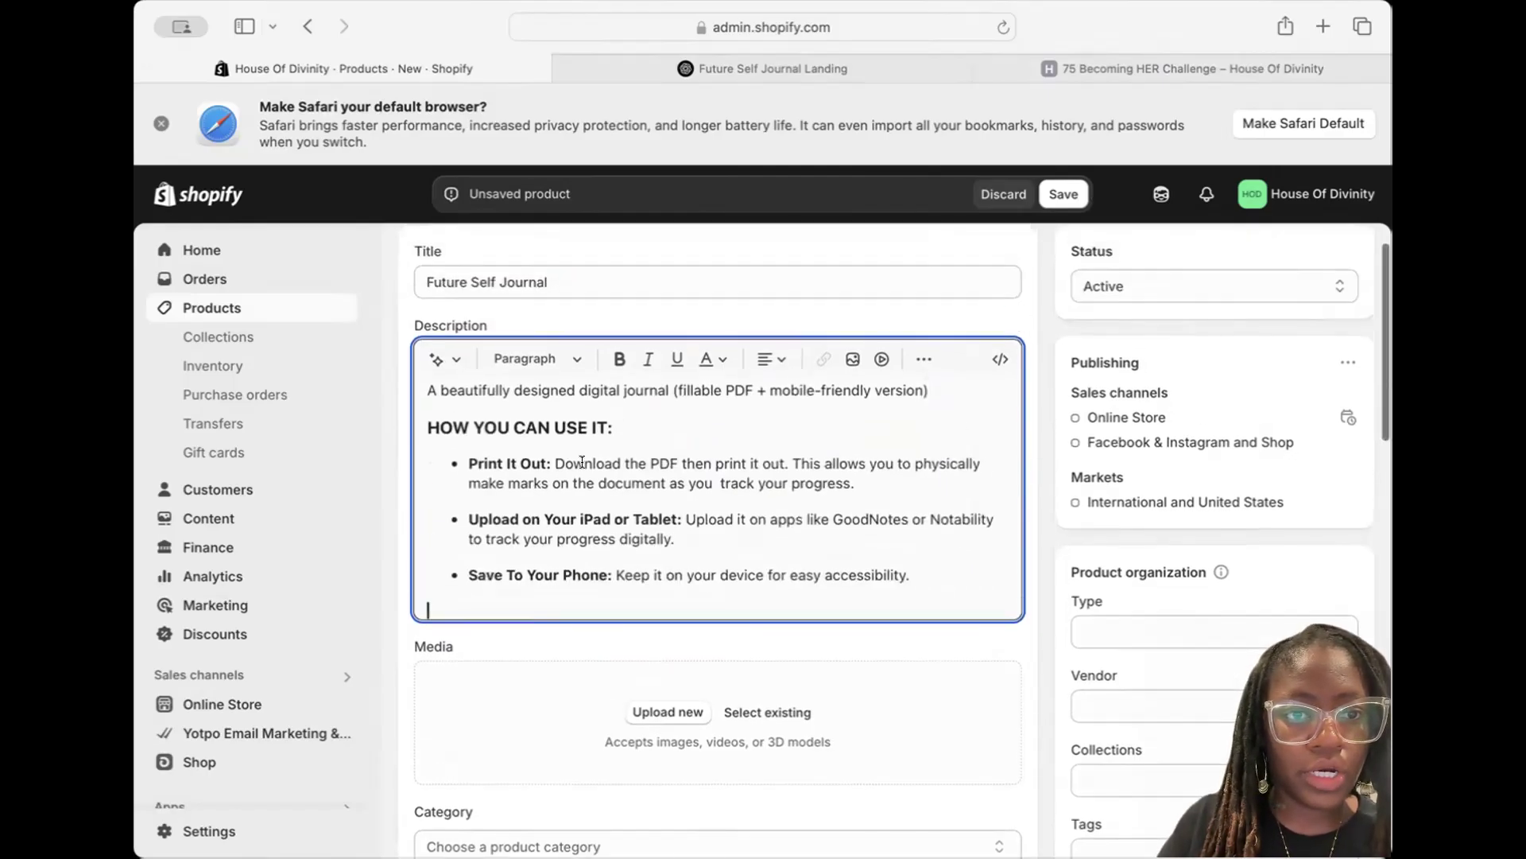
{"action": "scroll", "coordinate": [582, 461], "scroll_direction": "up", "scroll_amount": 3}
{"action": "scroll", "coordinate": [583, 462], "scroll_direction": "up", "scroll_amount": 3}
{"action": "scroll", "coordinate": [579, 485], "scroll_direction": "down", "scroll_amount": 3}
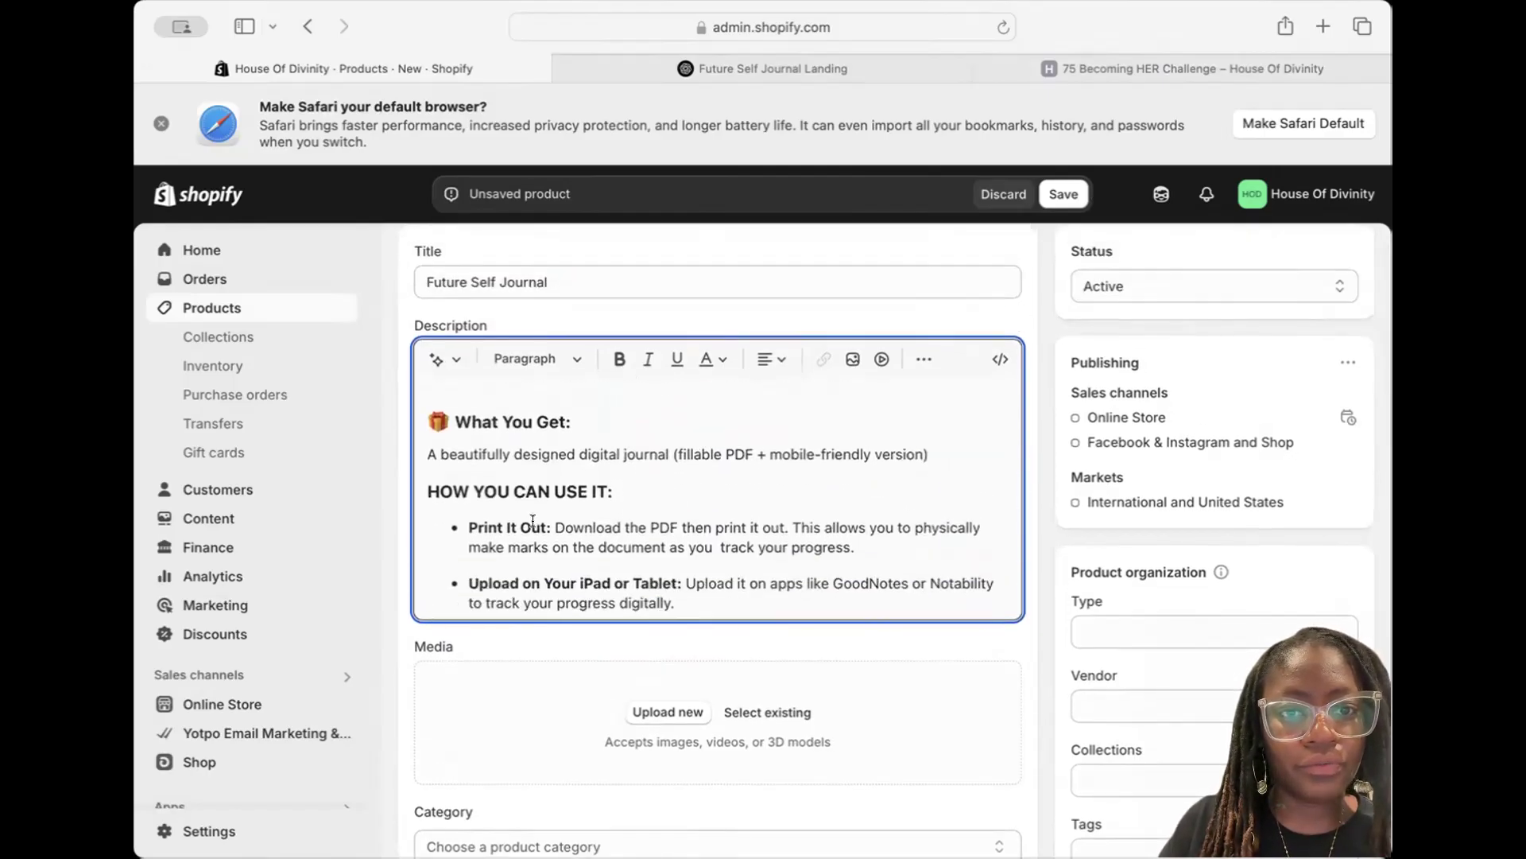
Copy the disclaimer and the no-refunds notice near the end of the 75 Becoming HER Challenge product description
{"action": "left_click", "coordinate": [1148, 62]}
{"action": "scroll", "coordinate": [928, 403], "scroll_direction": "down", "scroll_amount": 3}
{"action": "scroll", "coordinate": [927, 404], "scroll_direction": "down", "scroll_amount": 10}
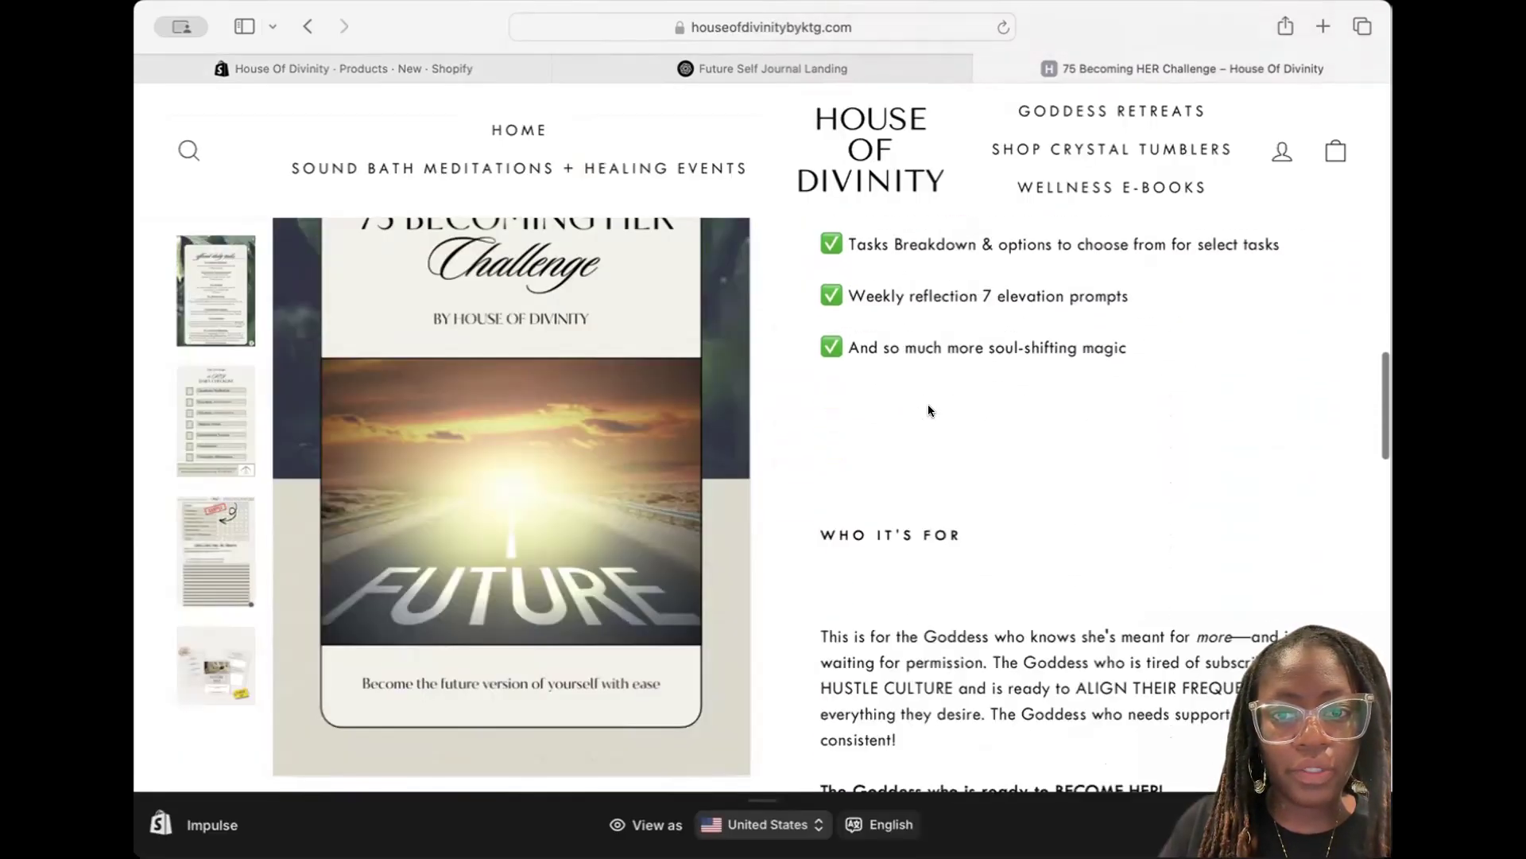
{"action": "scroll", "coordinate": [928, 404], "scroll_direction": "down", "scroll_amount": 5}
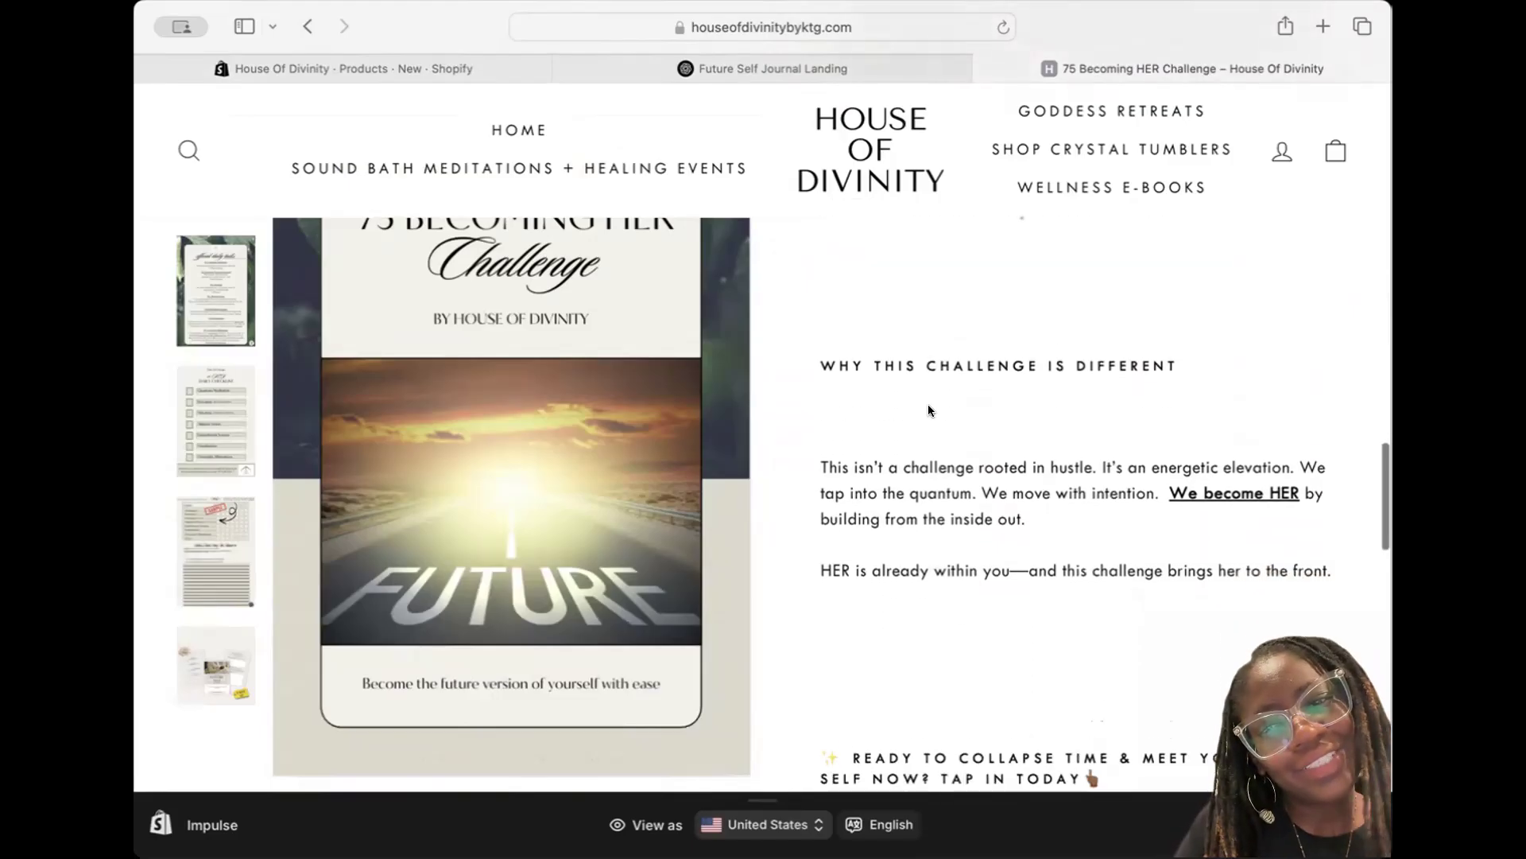
{"action": "scroll", "coordinate": [928, 407], "scroll_direction": "down", "scroll_amount": 4}
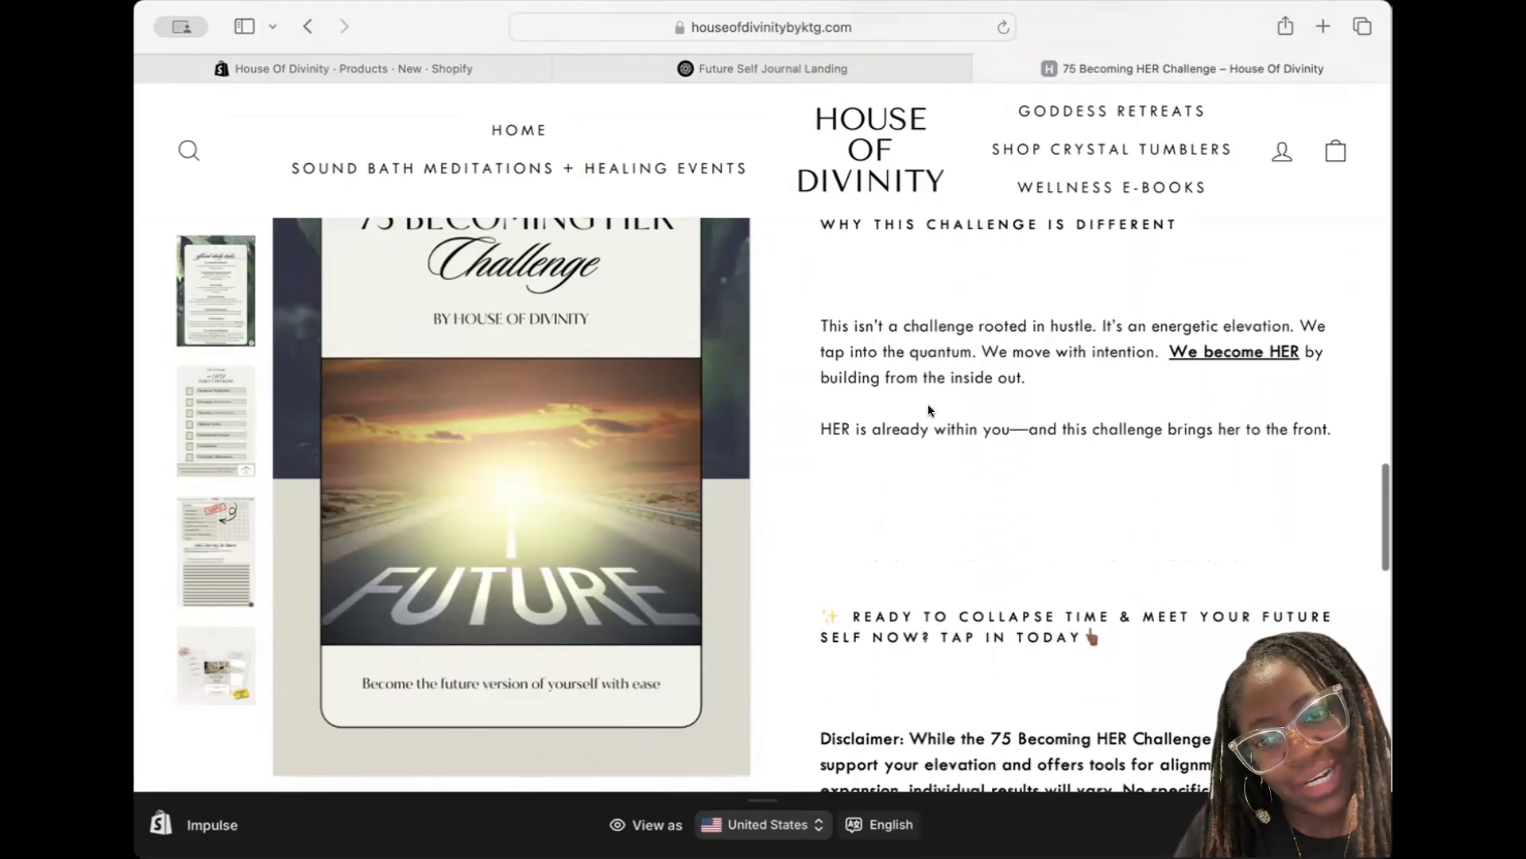
{"action": "scroll", "coordinate": [929, 404], "scroll_direction": "down", "scroll_amount": 5}
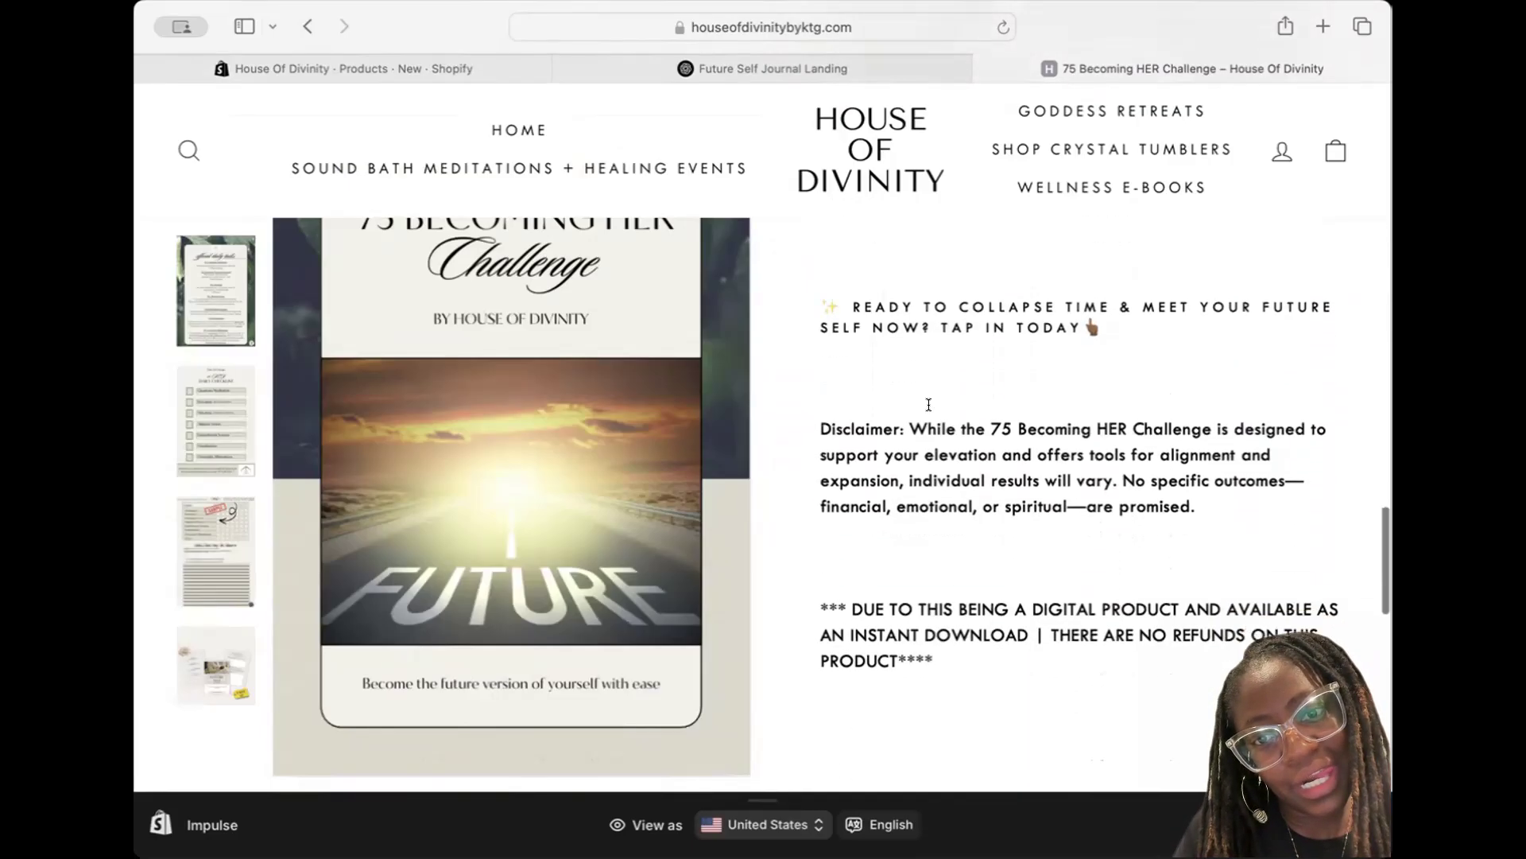
{"action": "left_click_drag", "start_coordinate": [949, 620], "coordinate": [807, 395]}
{"action": "key", "text": "super+c"}
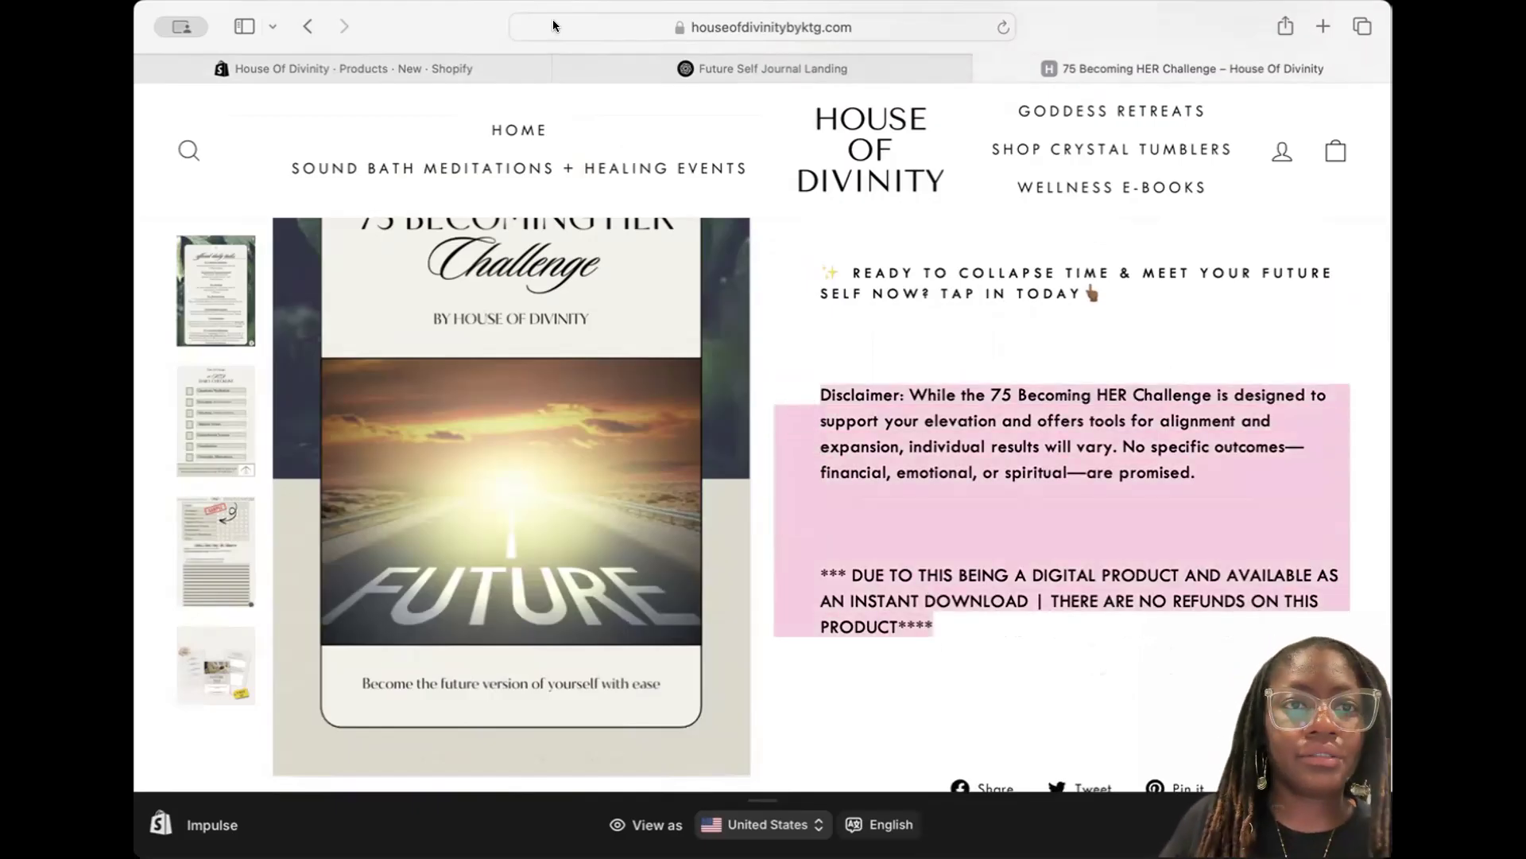
Paste the disclaimer and no-refunds notice at the end of the Shopify description, leaving a blank line below "[Grab Your Copy Now]"
{"action": "left_click", "coordinate": [435, 68]}
{"action": "scroll", "coordinate": [660, 527], "scroll_direction": "down", "scroll_amount": 10}
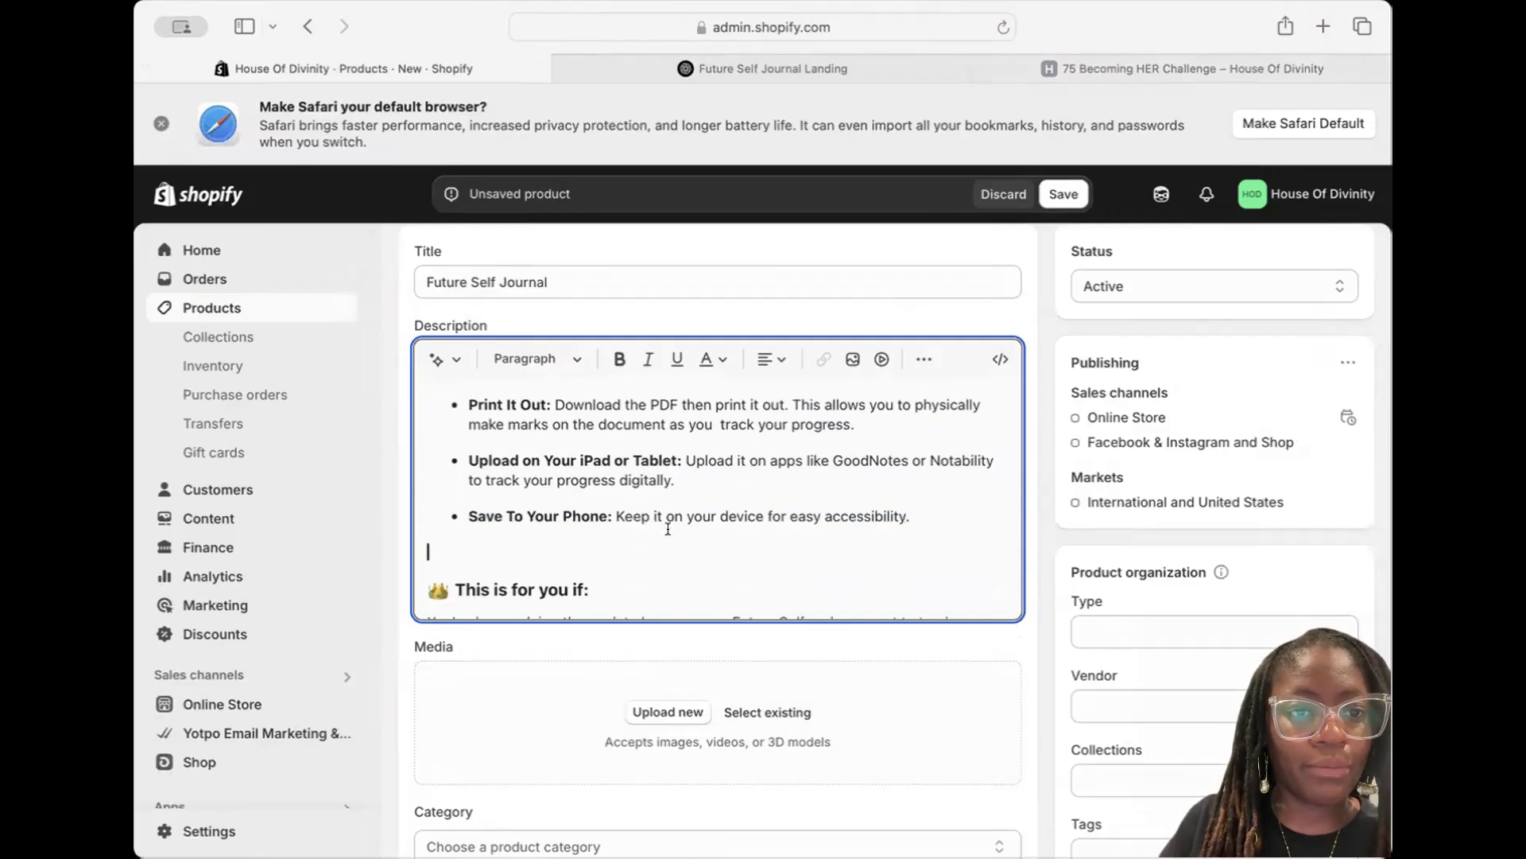
{"action": "left_click", "coordinate": [648, 557]}
{"action": "key", "text": "Return"}
{"action": "key", "text": "Return"}
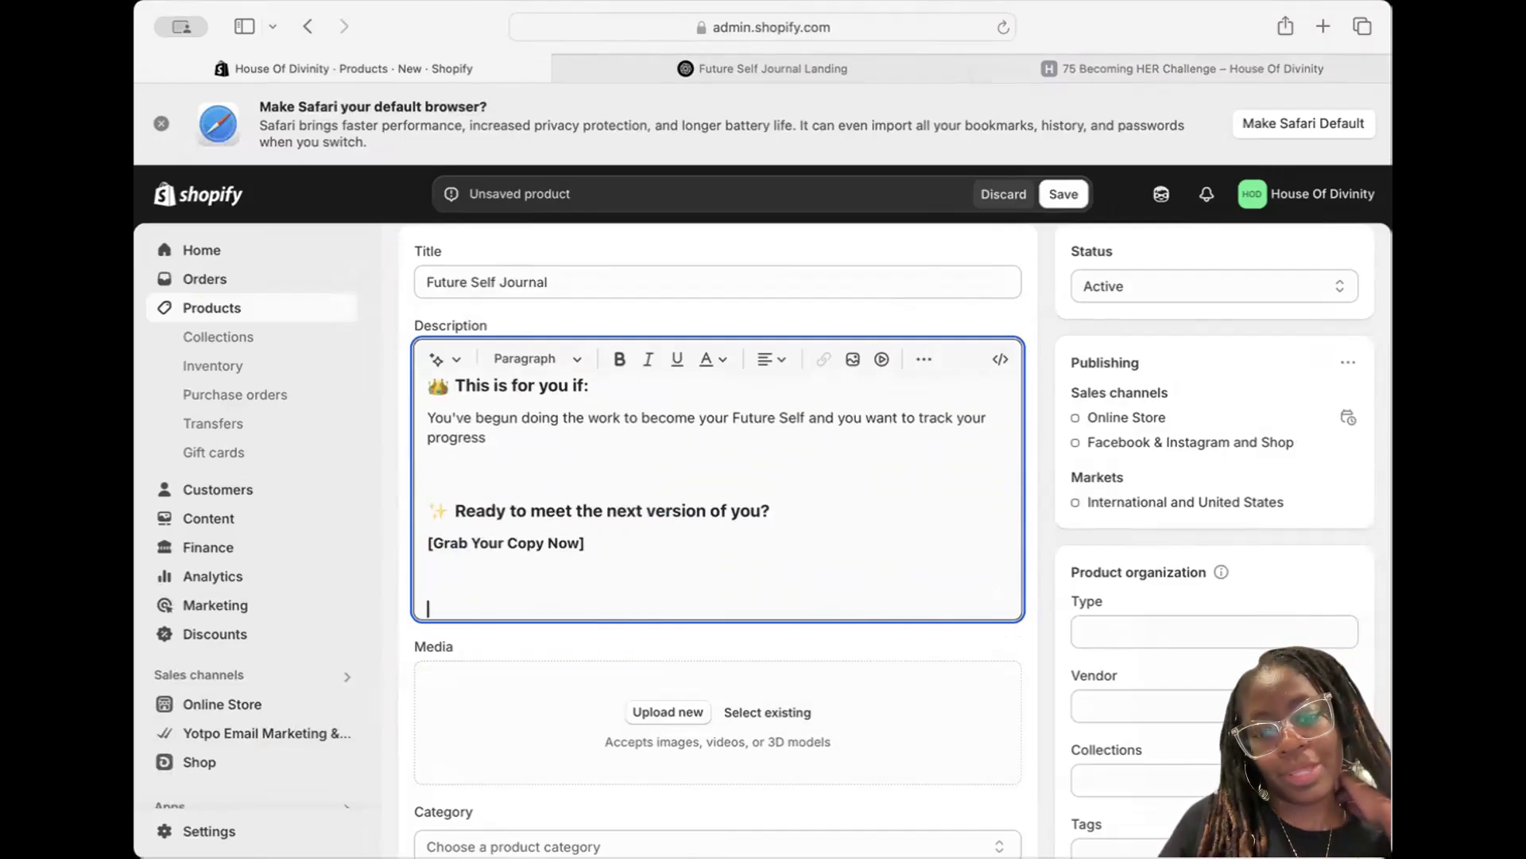
{"action": "key", "text": "super+v"}
Remove the bold formatting from the disclaimer text, keeping only the word "Disclaimer:" bold
{"action": "left_click_drag", "start_coordinate": [512, 479], "coordinate": [938, 509]}
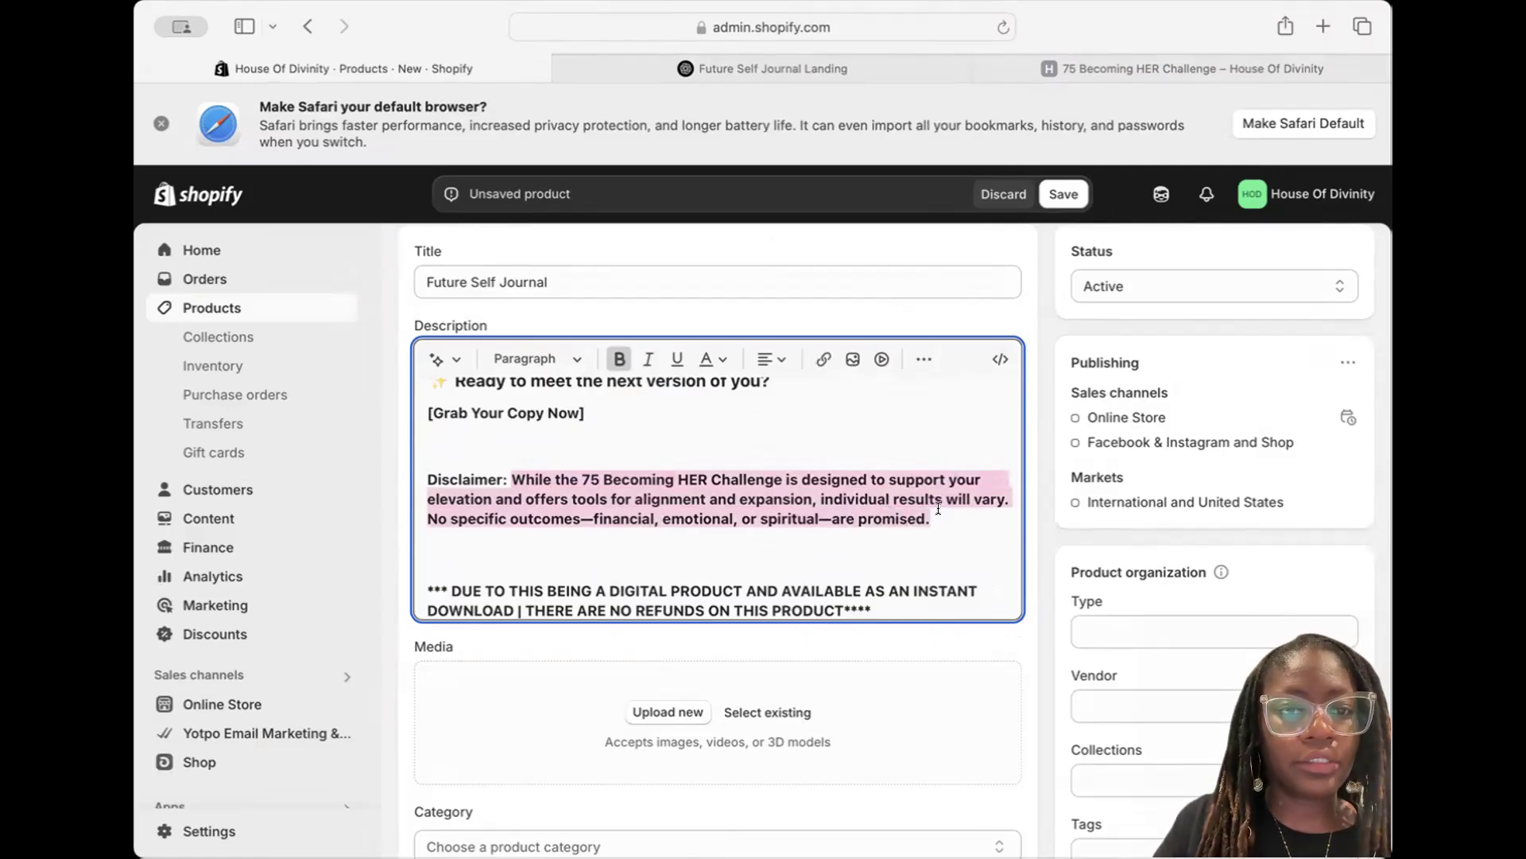
{"action": "key", "text": "super+b"}
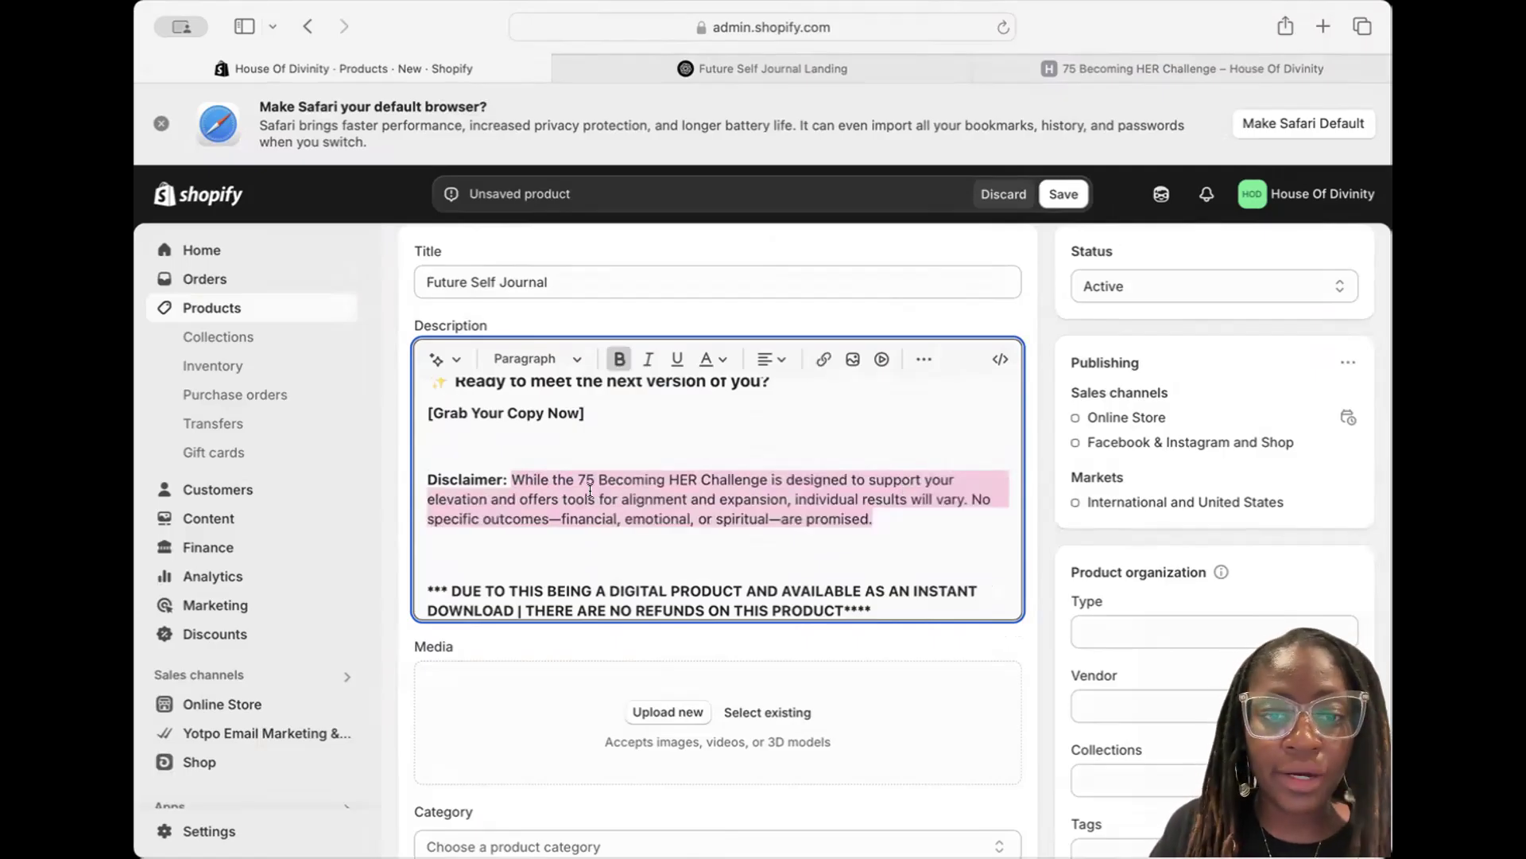
{"action": "scroll", "coordinate": [741, 527], "scroll_direction": "down", "scroll_amount": 1}
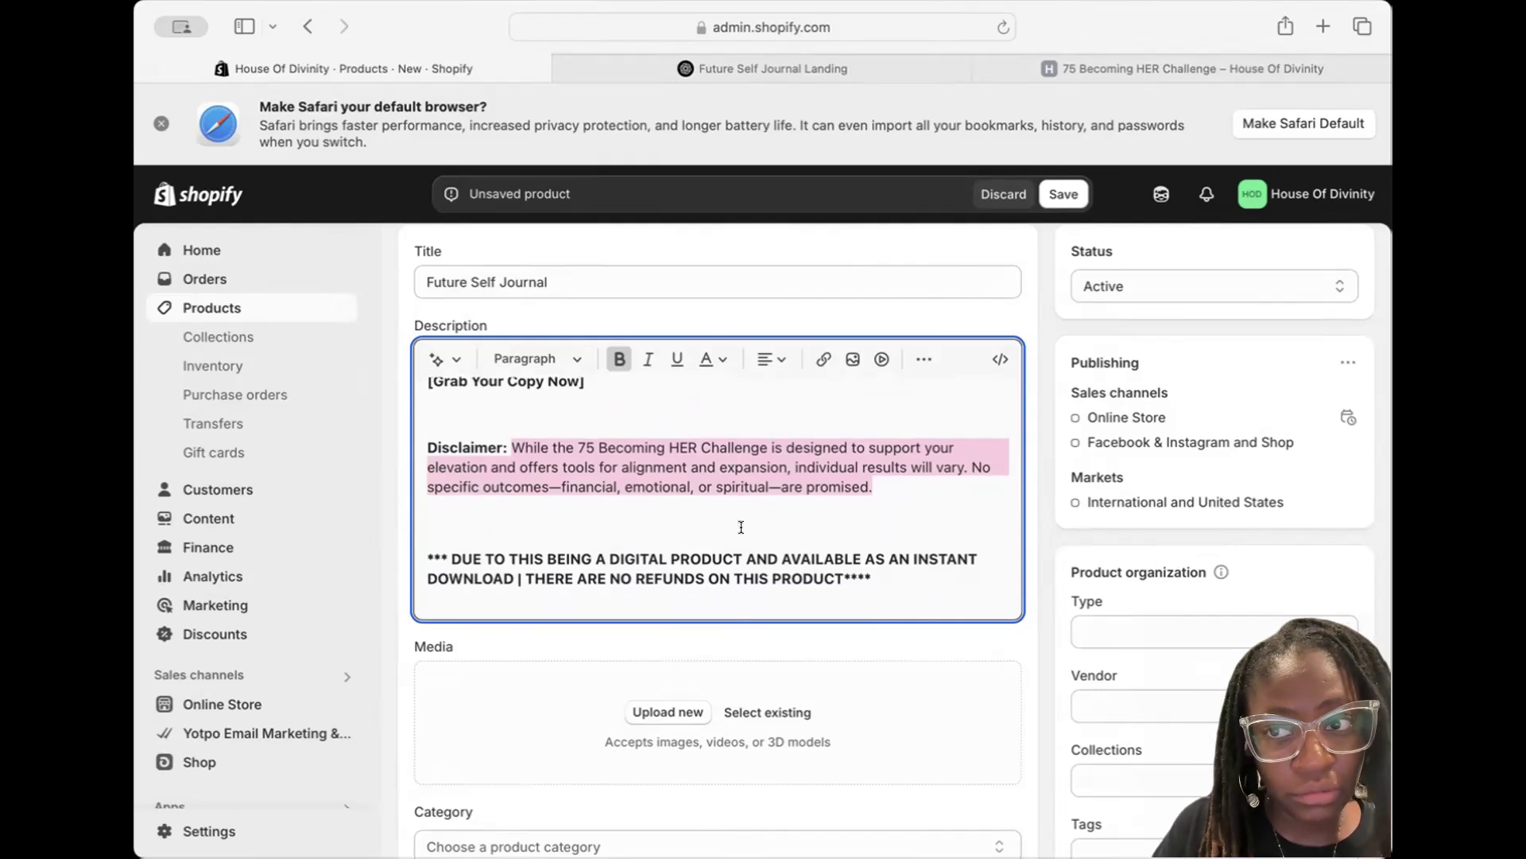
{"action": "left_click", "coordinate": [791, 447]}
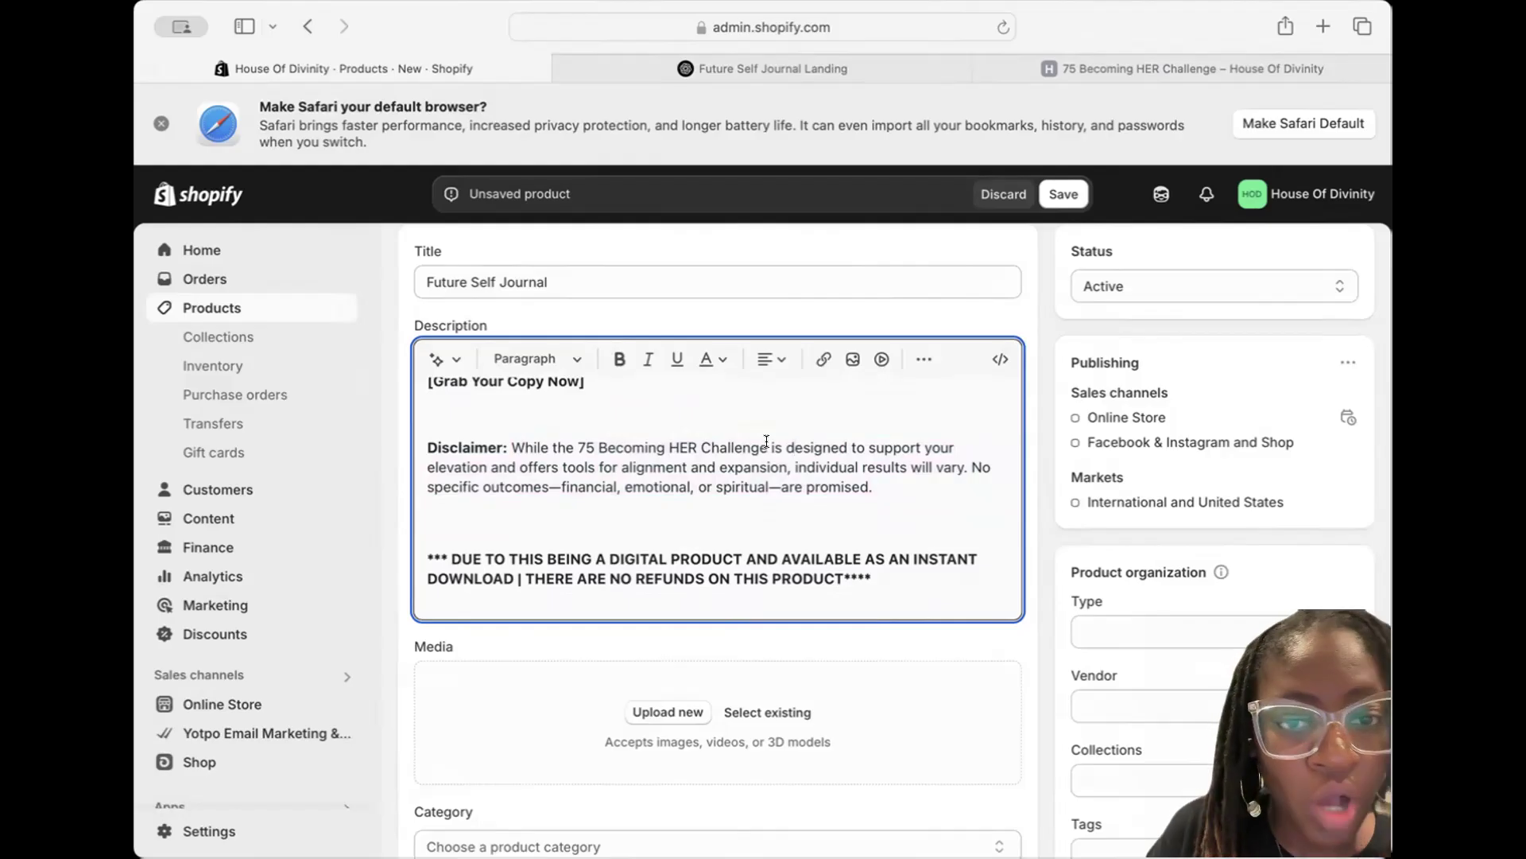
In the disclaimer, replace "75 Becoming HER Challenge" with "Future Self Journal" and "support" with "track"
{"action": "left_click_drag", "start_coordinate": [767, 442], "coordinate": [571, 438]}
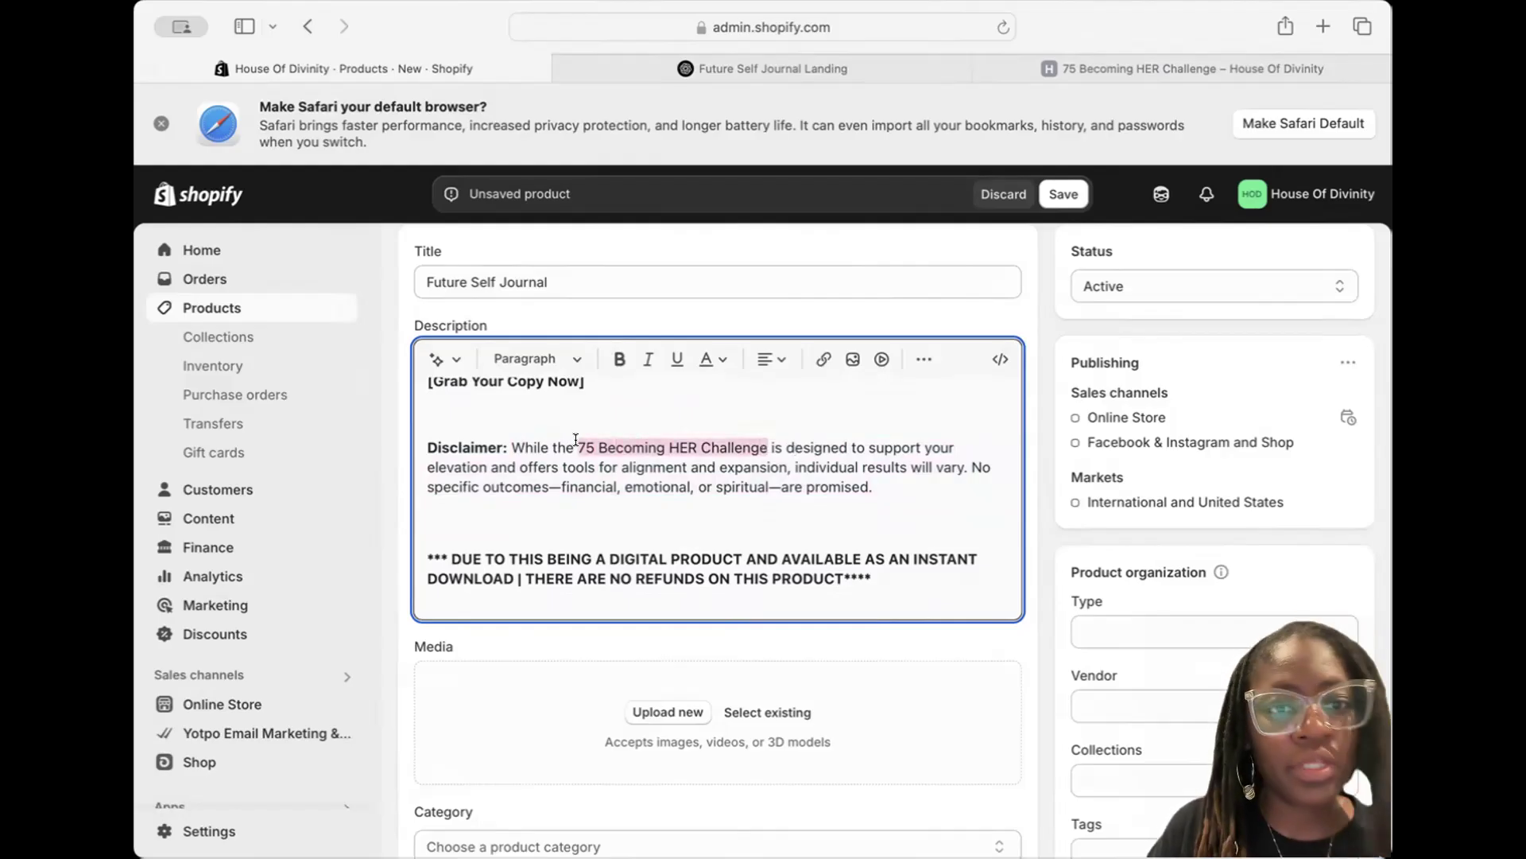
{"action": "type", "text": "Future Self Journal"}
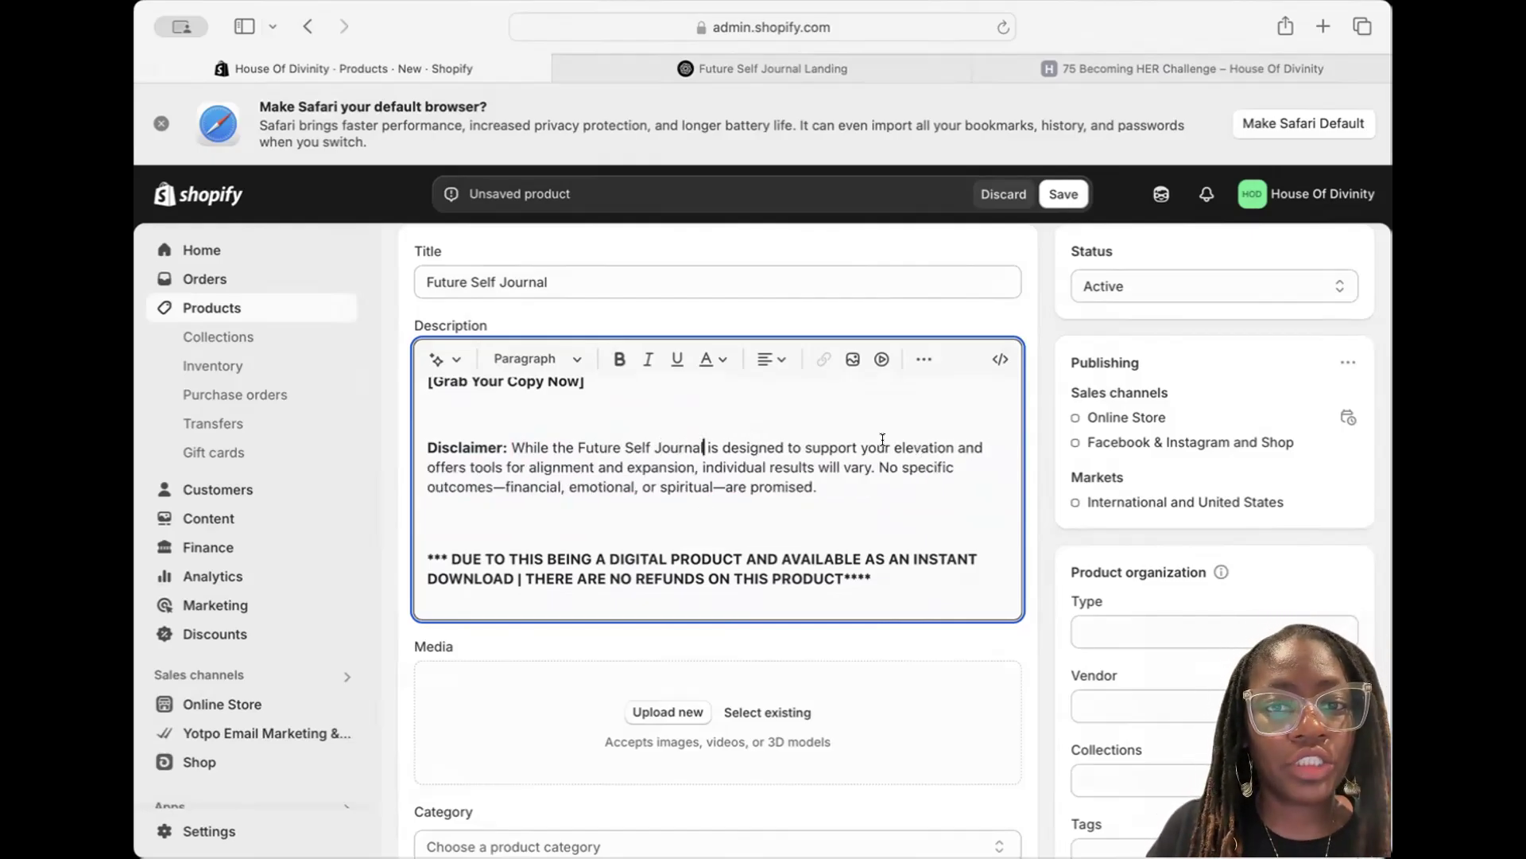
{"action": "double_click", "coordinate": [832, 447]}
{"action": "type", "text": "track"}
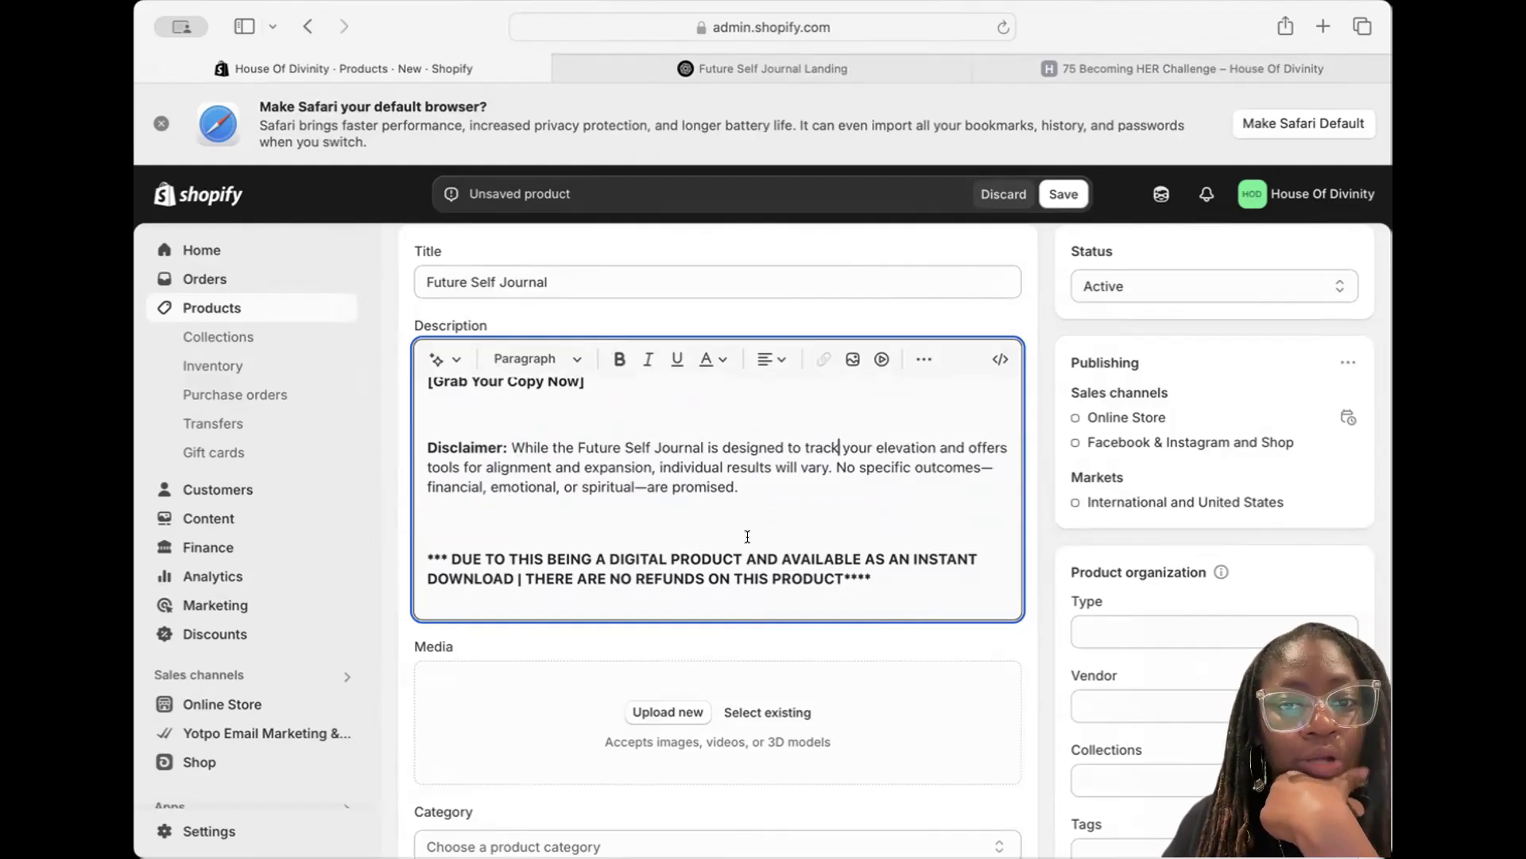
{"action": "scroll", "coordinate": [753, 559], "scroll_direction": "down", "scroll_amount": 1}
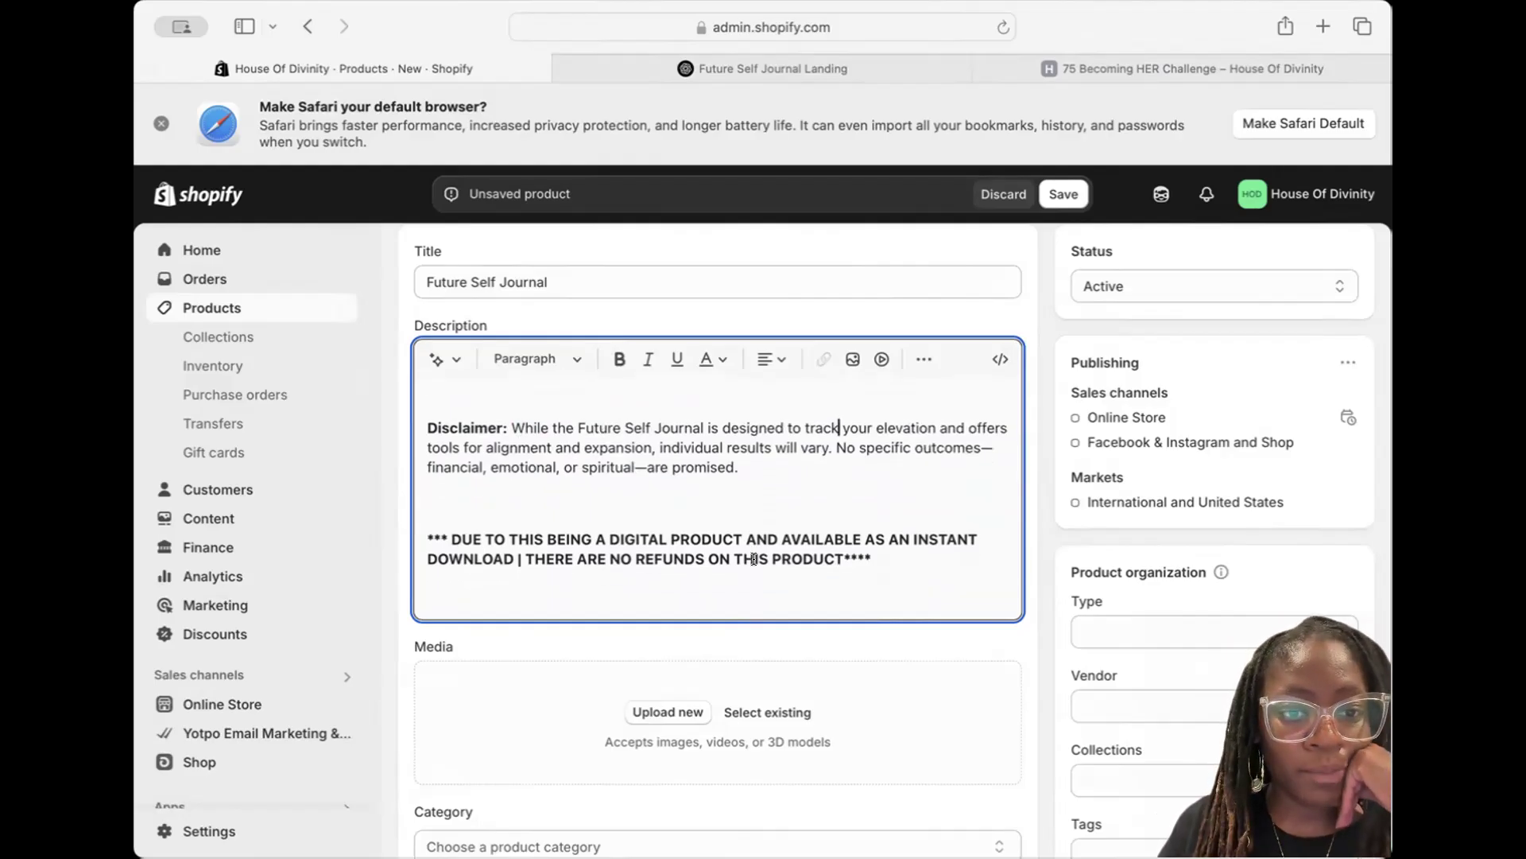
Upload the Future Self Journal mockup image with the "474 Pages" badge as the product's media
{"action": "scroll", "coordinate": [755, 558], "scroll_direction": "down", "scroll_amount": 5}
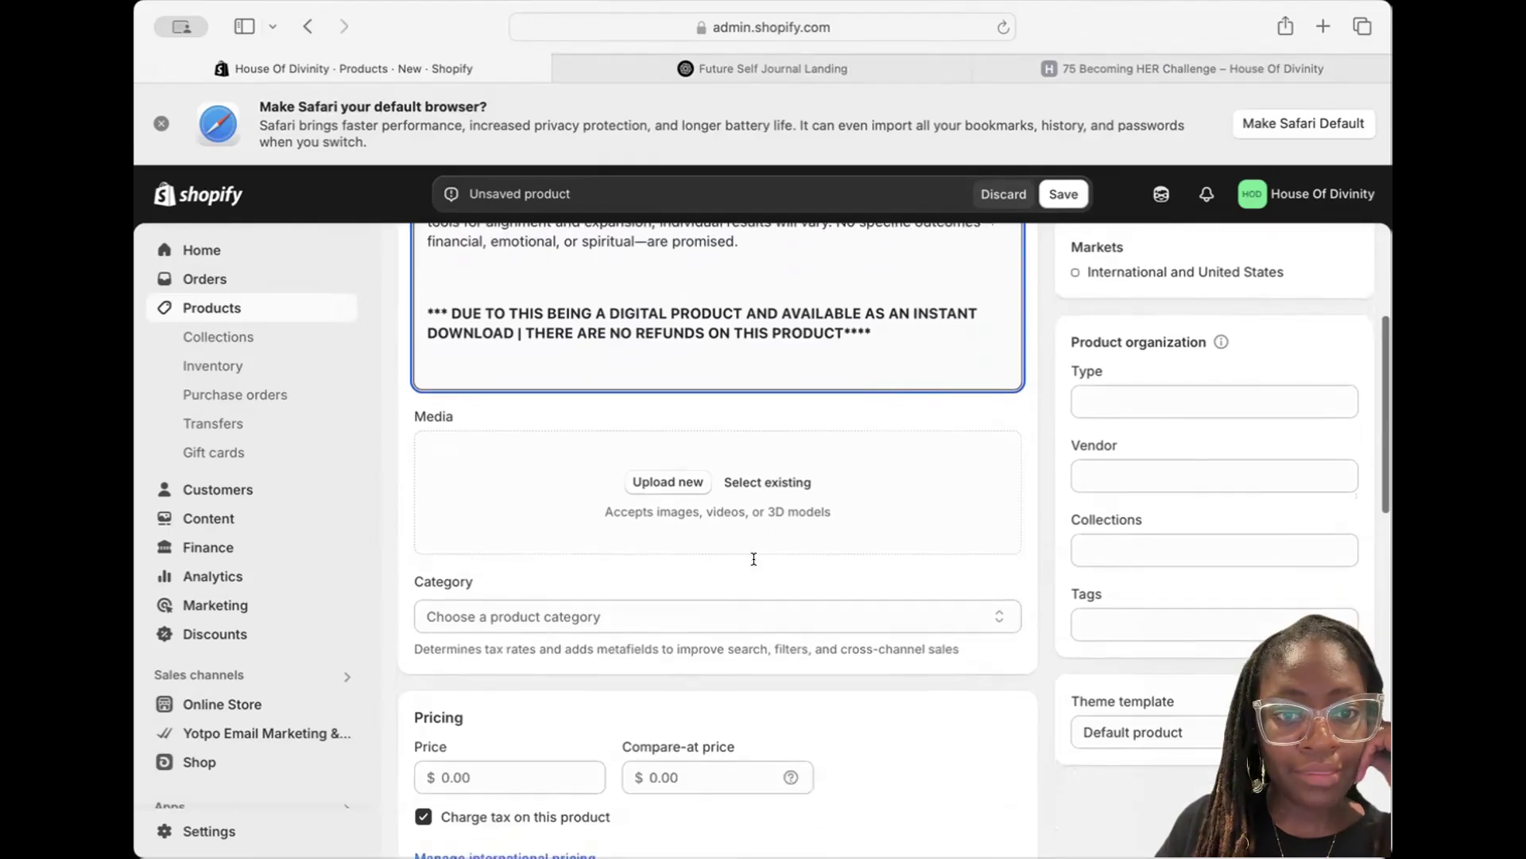
{"action": "left_click", "coordinate": [641, 484]}
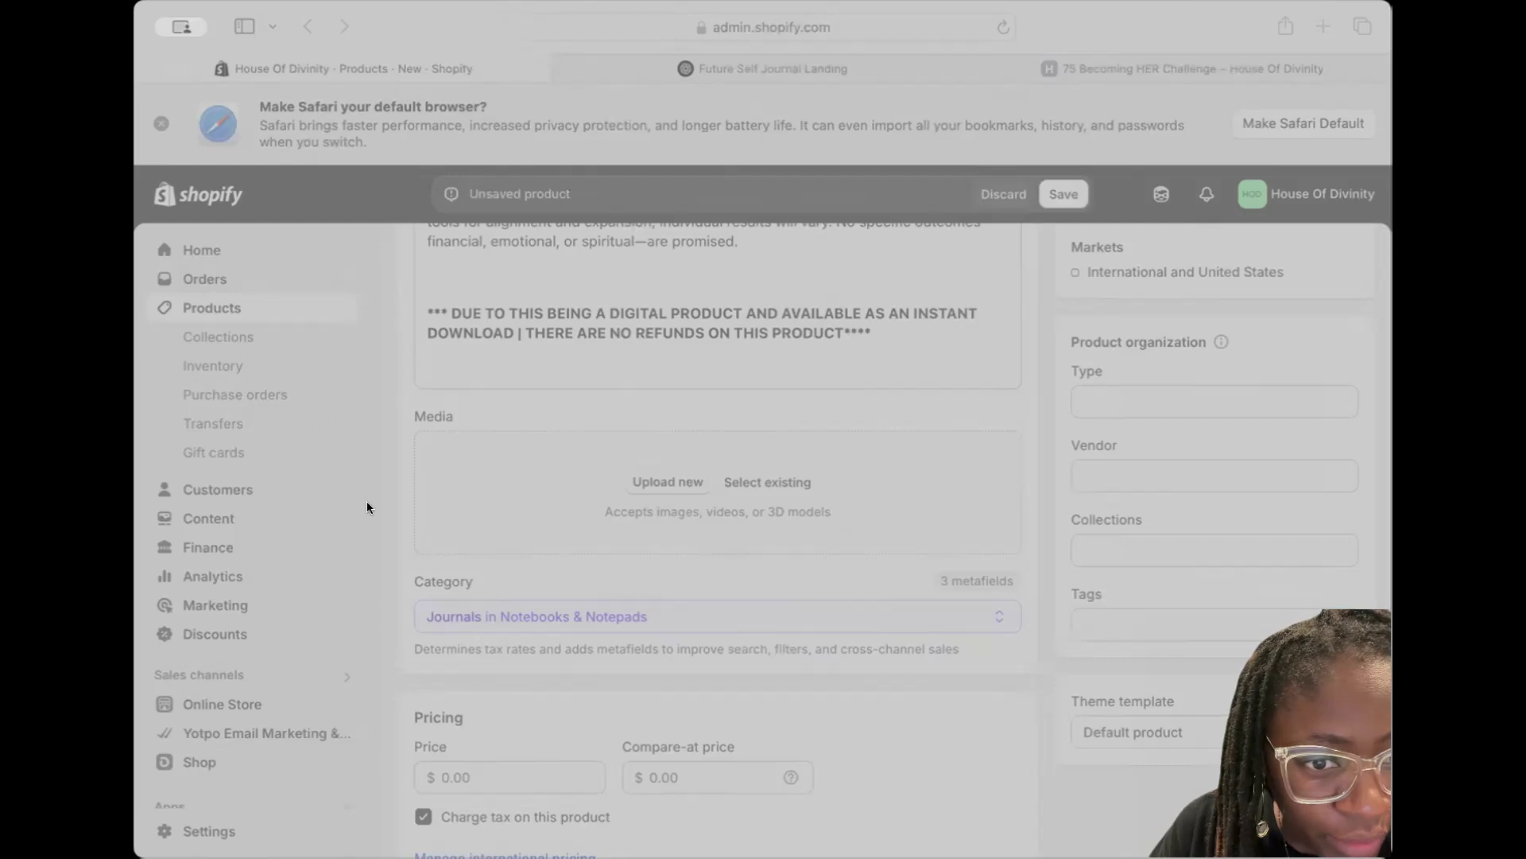
{"action": "key", "text": "Return"}
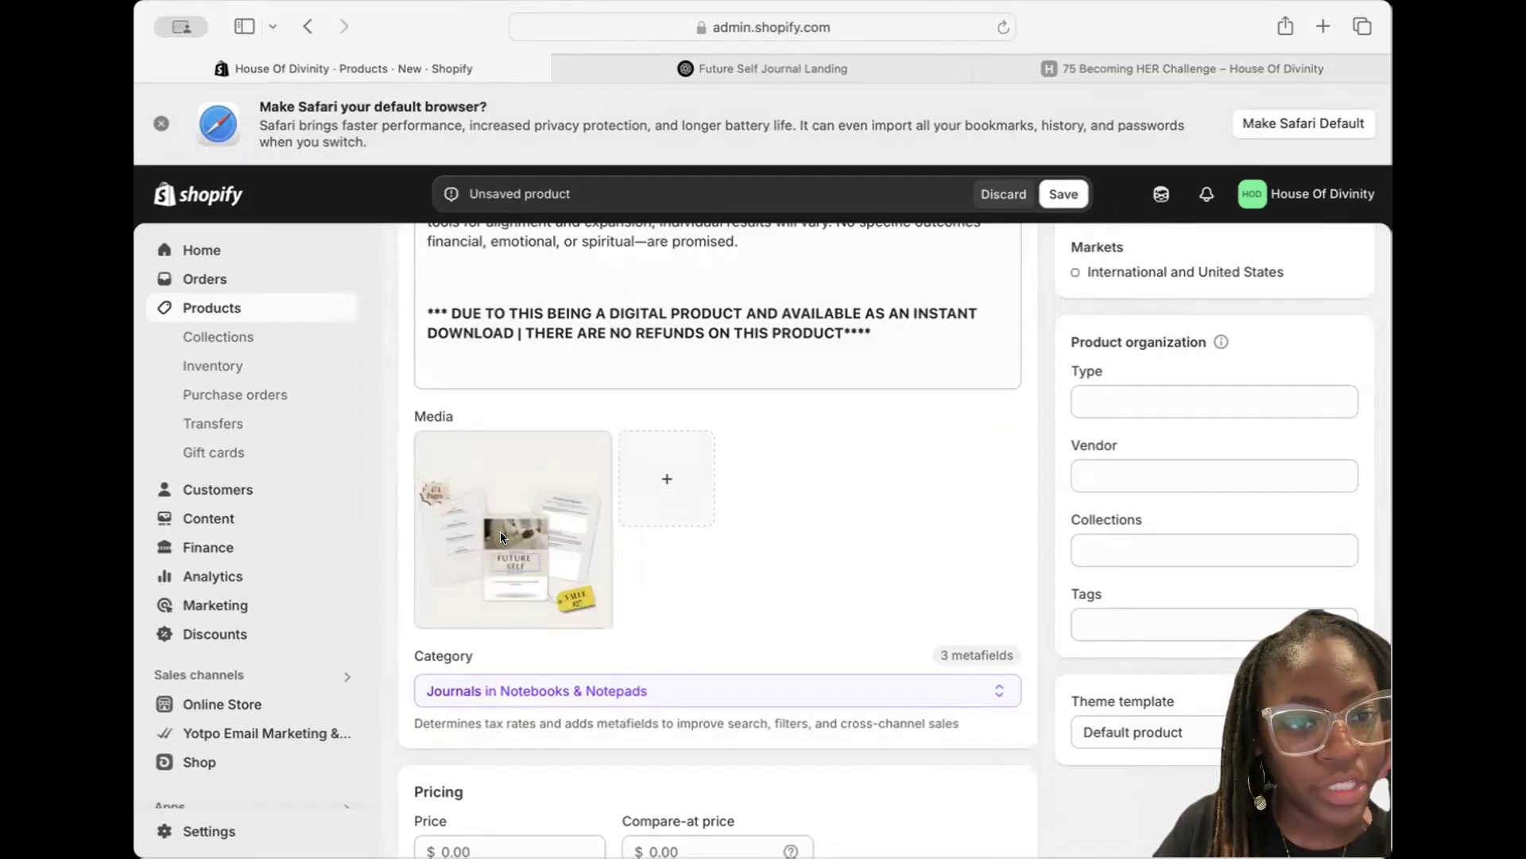
Open the uploaded mockup image in the media viewer and examine its cover title area up close
{"action": "scroll", "coordinate": [499, 531], "scroll_direction": "up", "scroll_amount": 5}
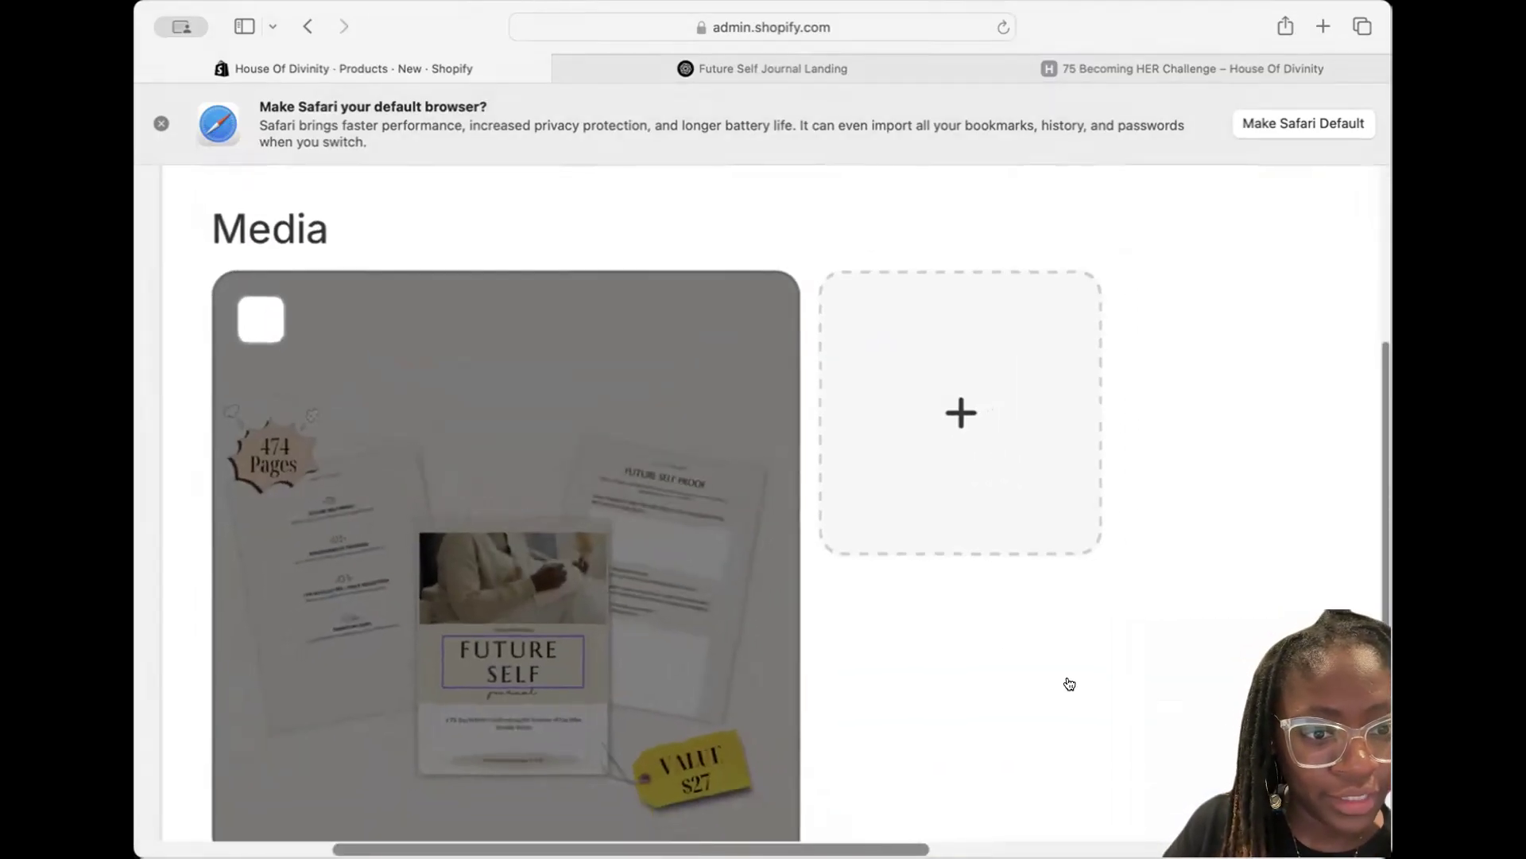
{"action": "scroll", "coordinate": [1289, 668], "scroll_direction": "down", "scroll_amount": 5}
{"action": "scroll", "coordinate": [1289, 668], "scroll_direction": "down", "scroll_amount": 5}
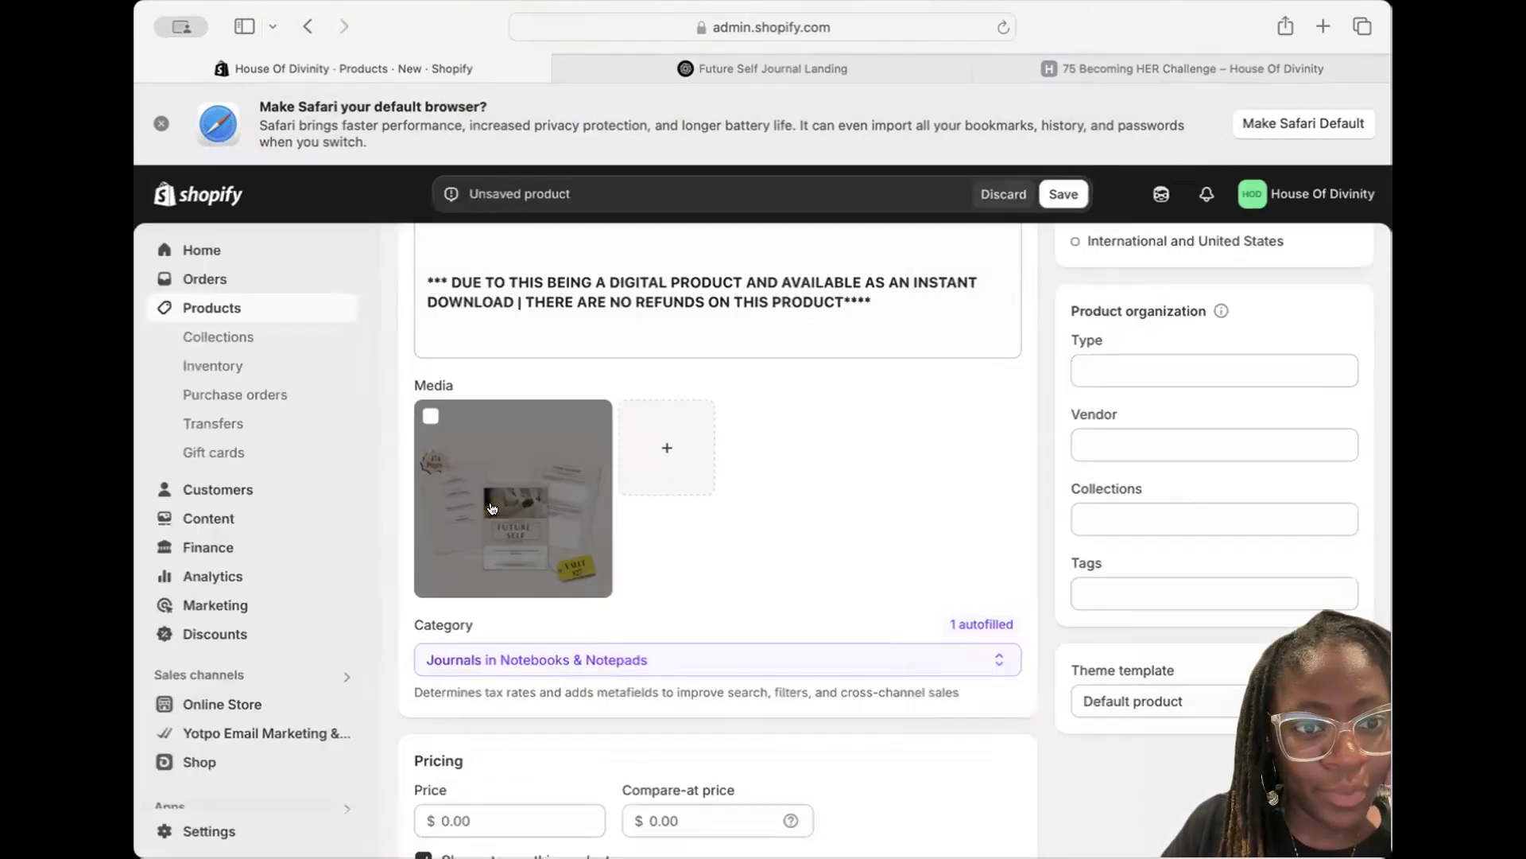
{"action": "left_click", "coordinate": [493, 508]}
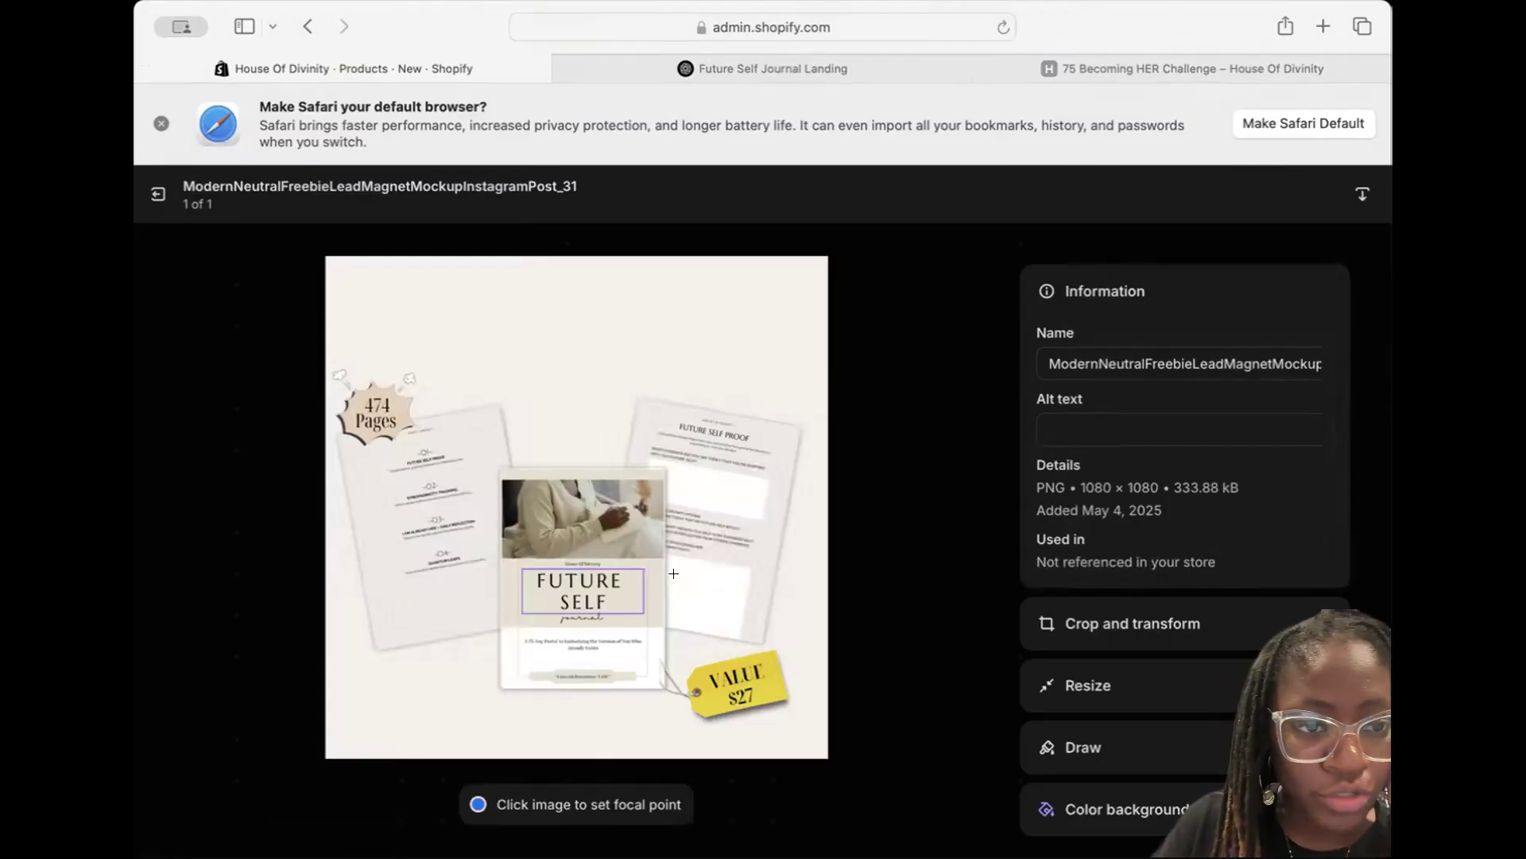
{"action": "scroll", "coordinate": [673, 573], "scroll_direction": "up", "scroll_amount": 5}
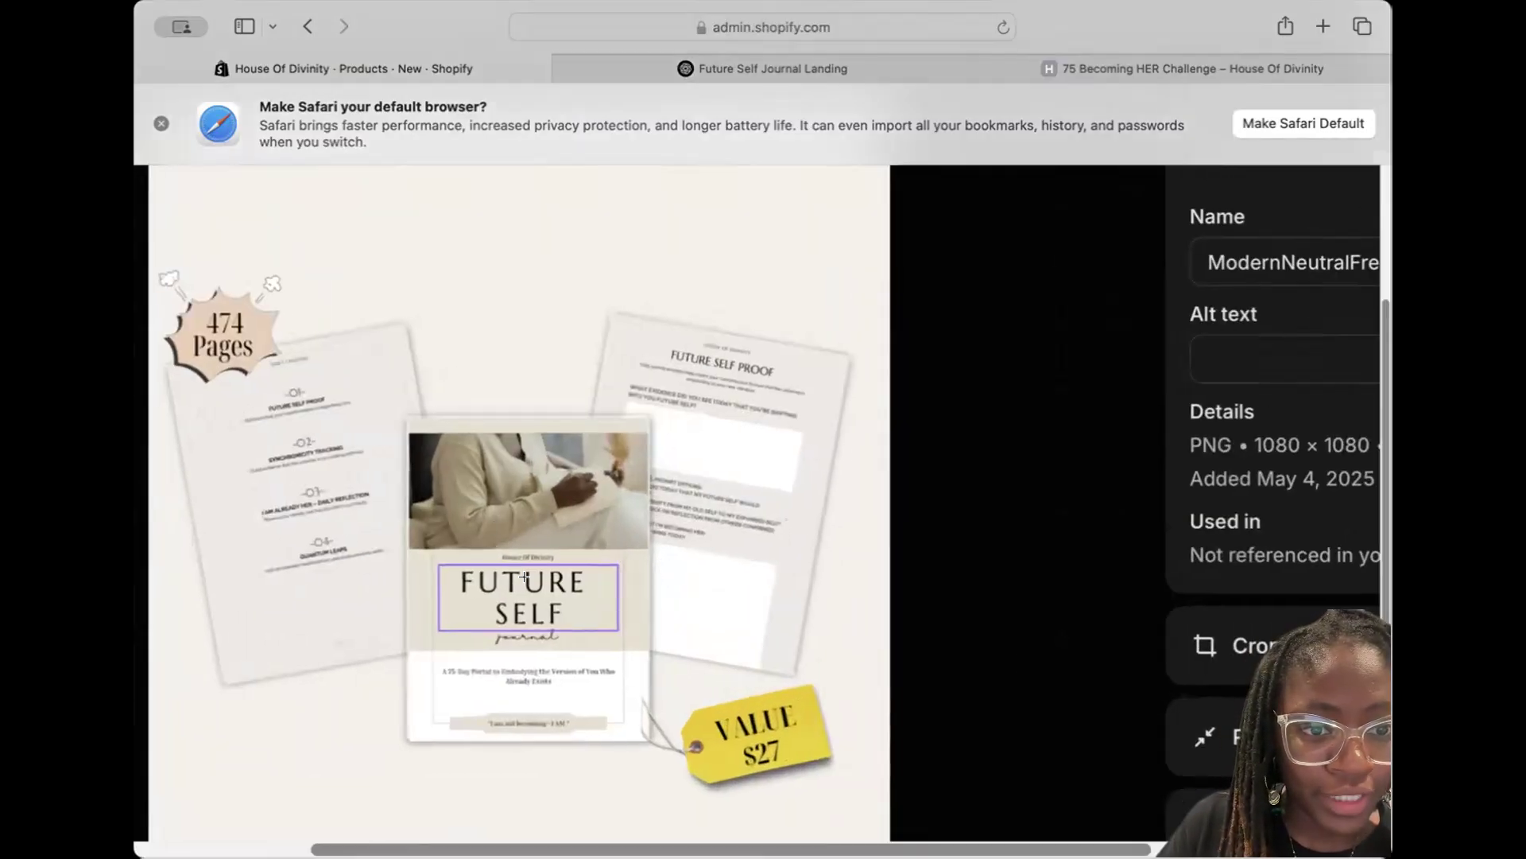
Examine the mockup's pages, cover and value tag up close, and close the media viewer
{"action": "scroll", "coordinate": [493, 527], "scroll_direction": "up", "scroll_amount": 3}
{"action": "scroll", "coordinate": [559, 611], "scroll_direction": "down", "scroll_amount": 6}
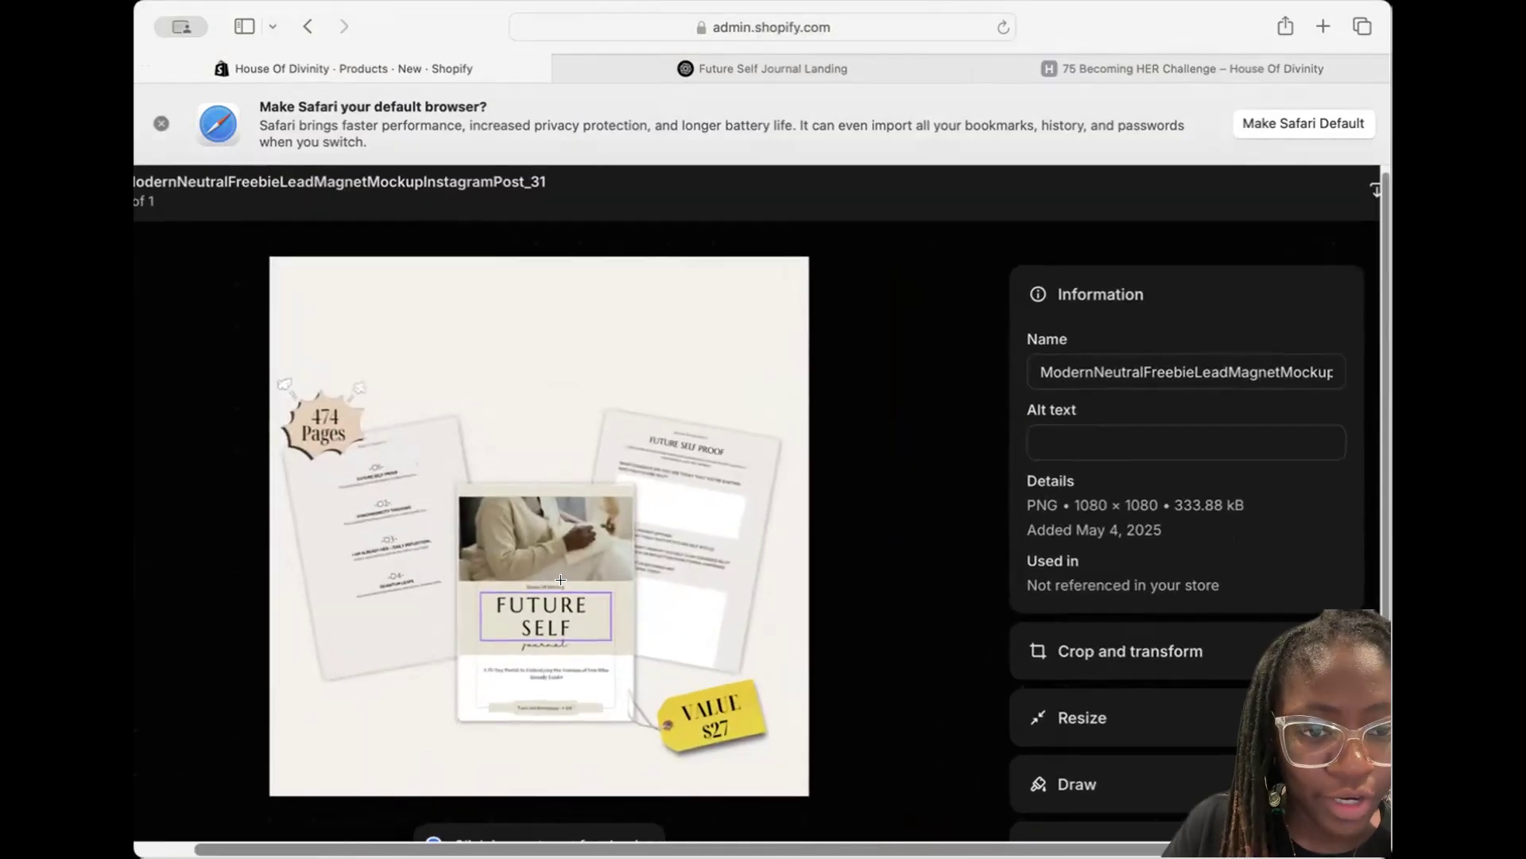
{"action": "scroll", "coordinate": [571, 636], "scroll_direction": "up", "scroll_amount": 5}
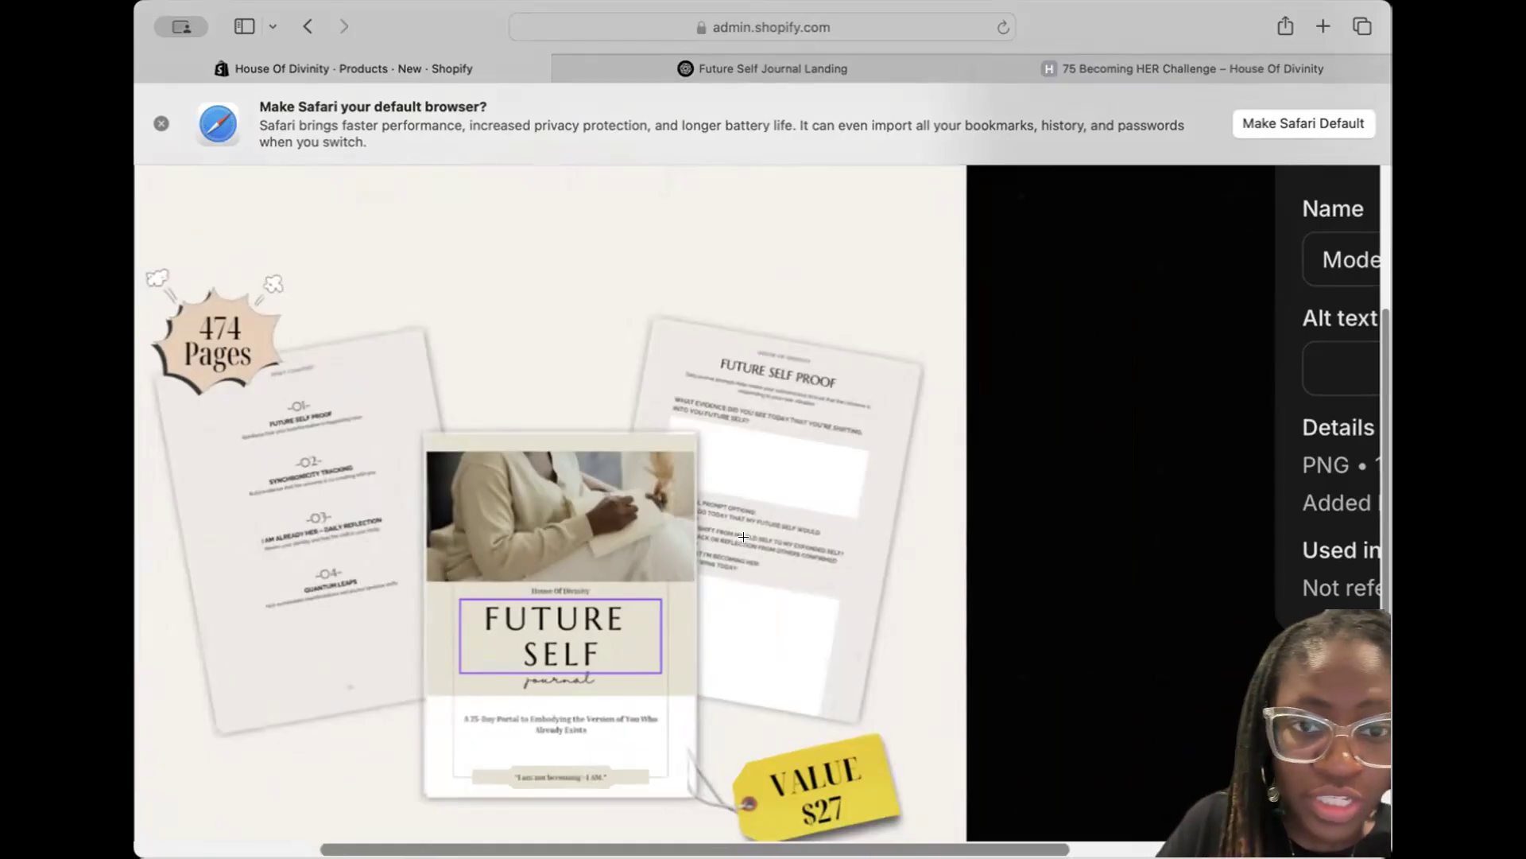
{"action": "scroll", "coordinate": [774, 519], "scroll_direction": "down", "scroll_amount": 5}
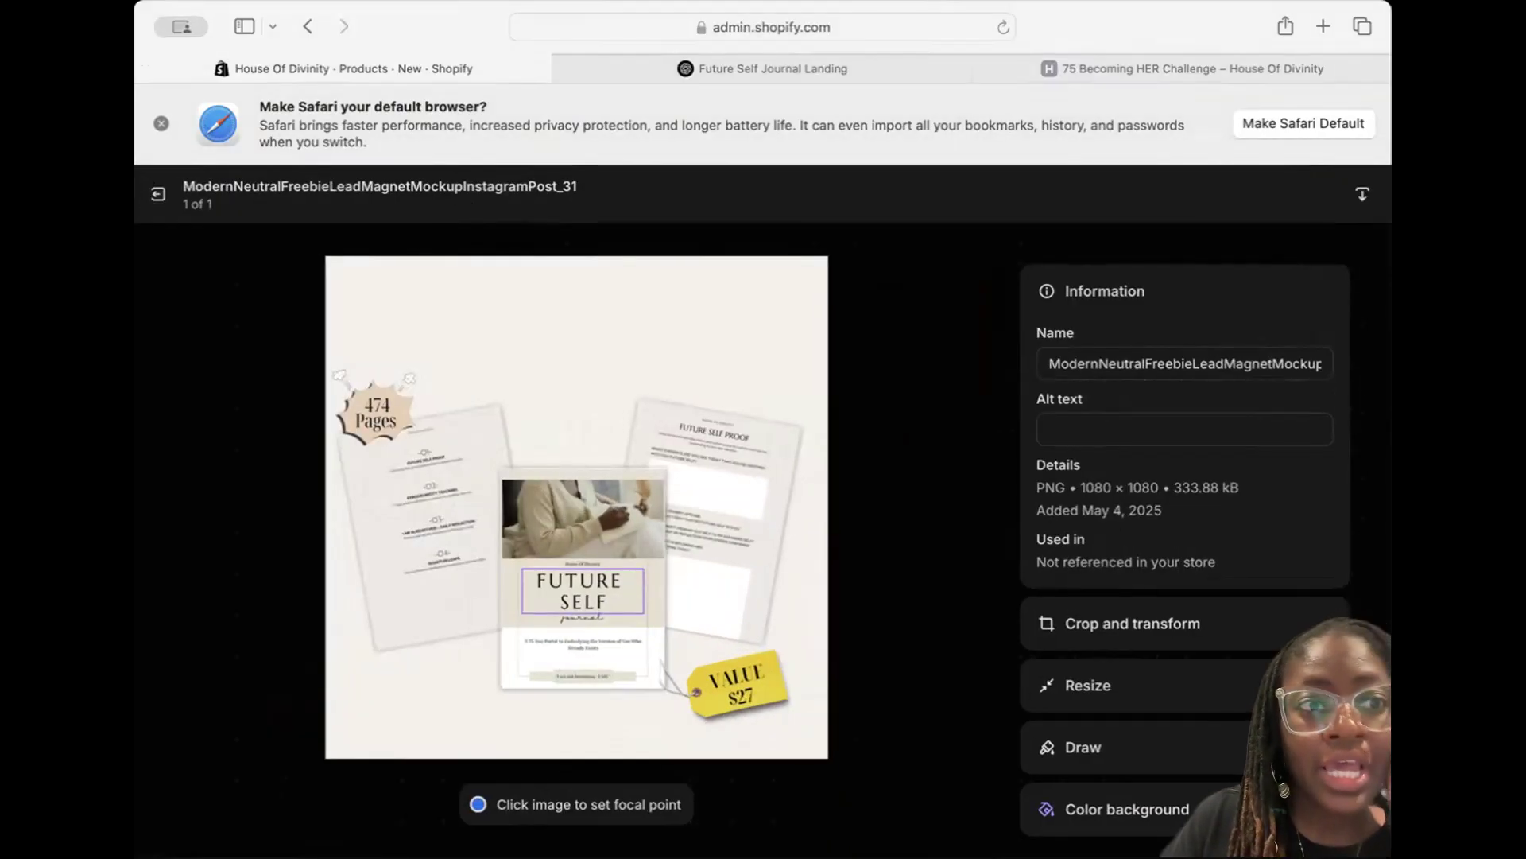
{"action": "left_click", "coordinate": [160, 194]}
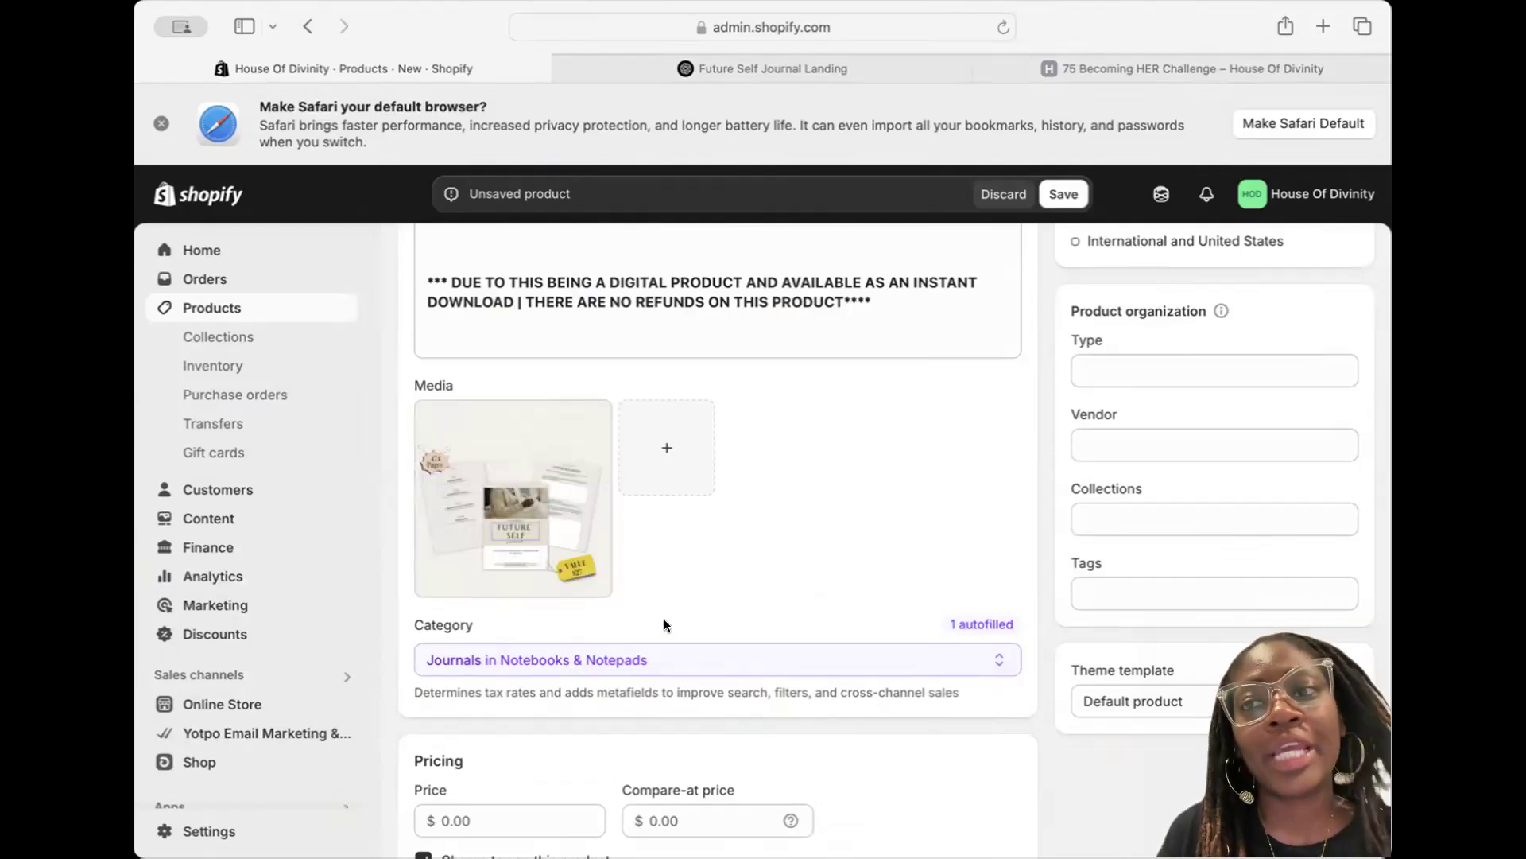
Set the product category to Journals in Notebooks & Notepads
{"action": "scroll", "coordinate": [666, 606], "scroll_direction": "up", "scroll_amount": 5}
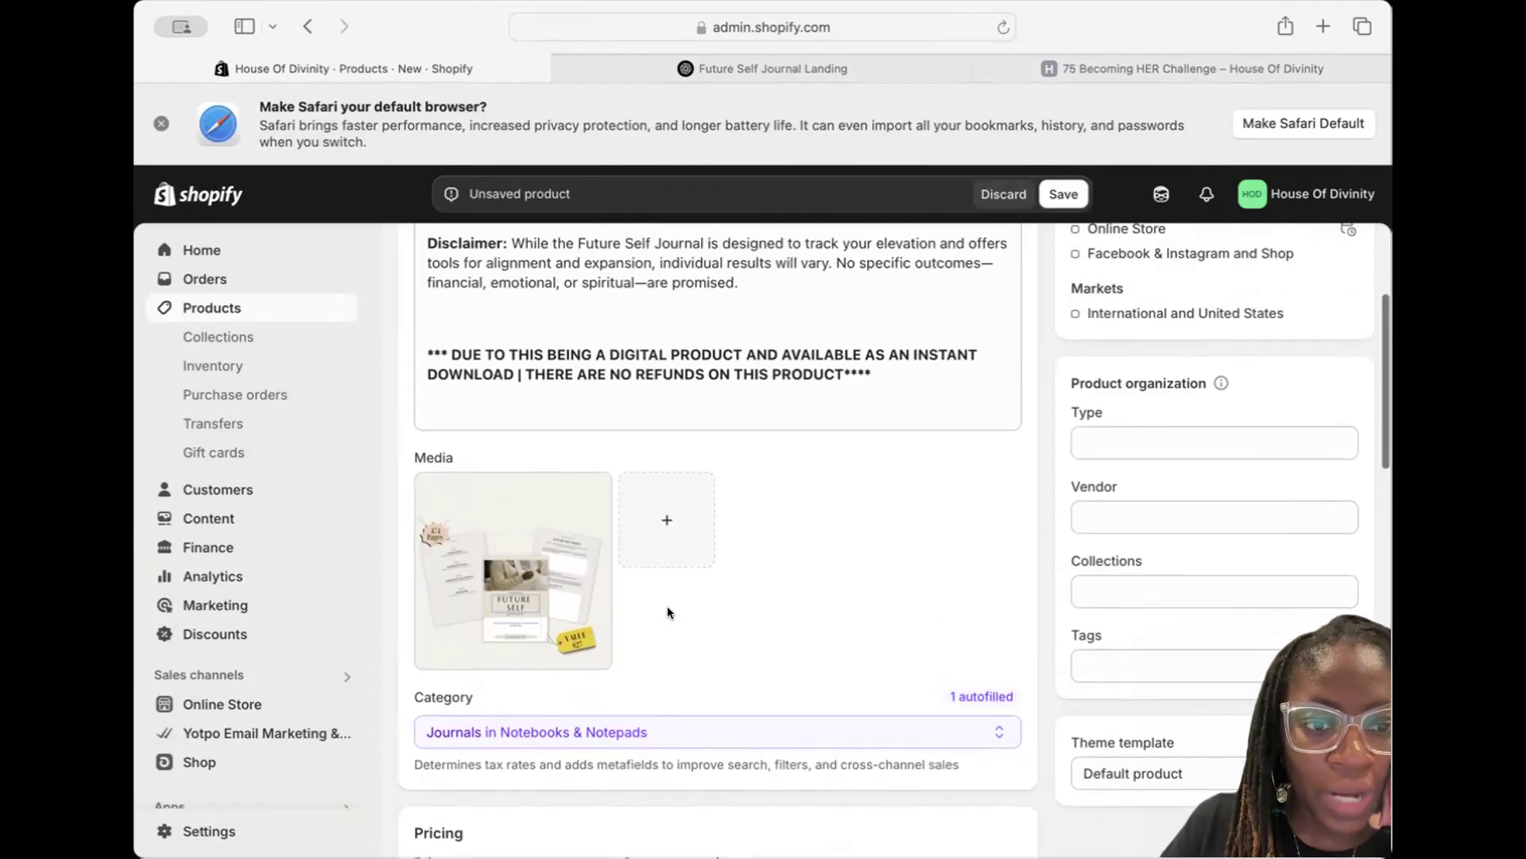
{"action": "scroll", "coordinate": [668, 610], "scroll_direction": "down", "scroll_amount": 4}
{"action": "left_click", "coordinate": [681, 595]}
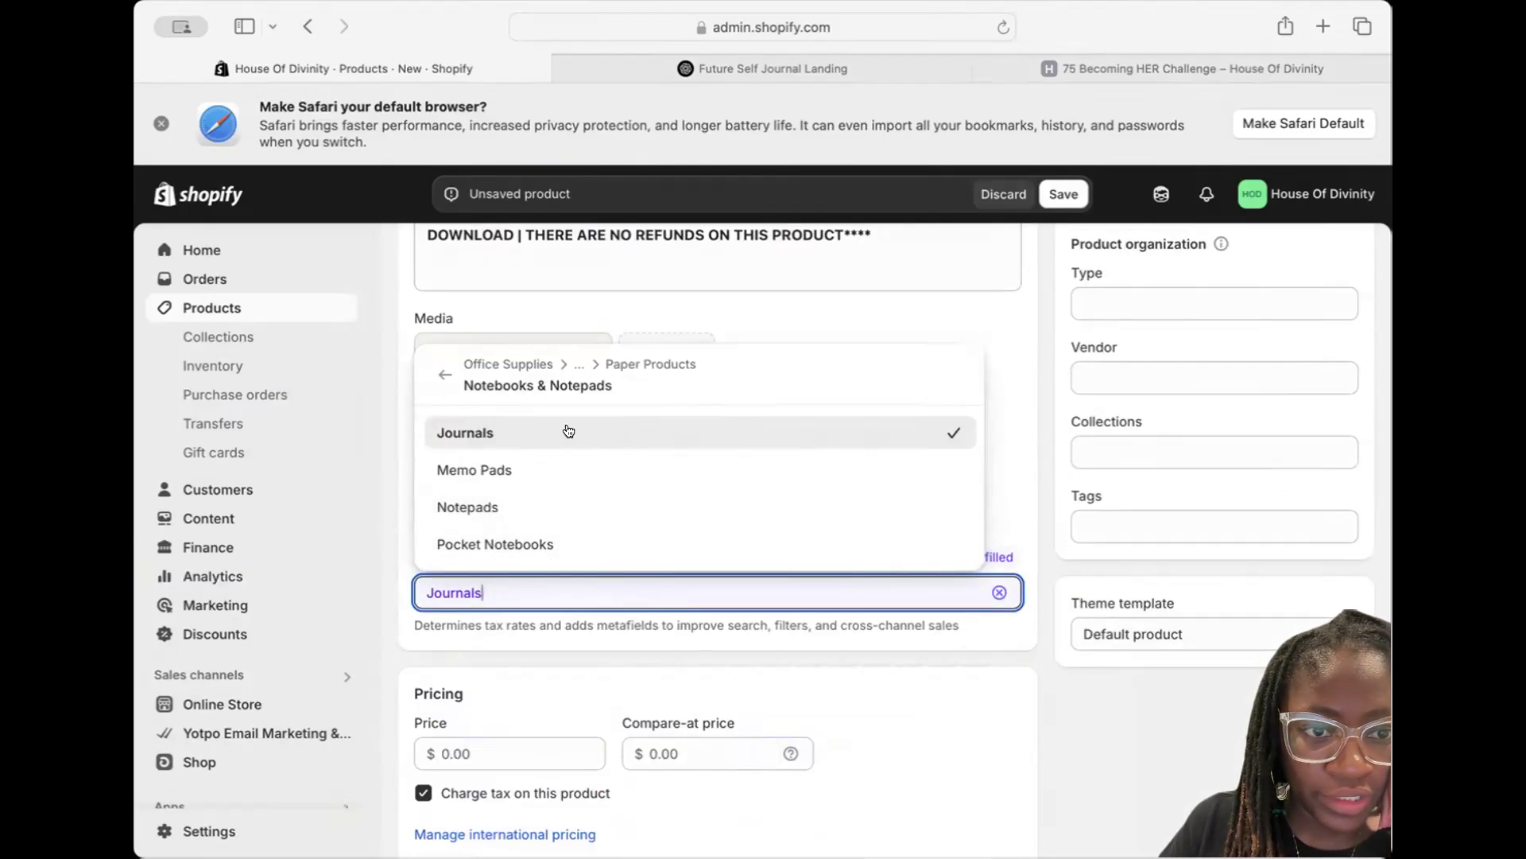
{"action": "left_click", "coordinate": [559, 431]}
{"action": "scroll", "coordinate": [795, 452], "scroll_direction": "up", "scroll_amount": 5}
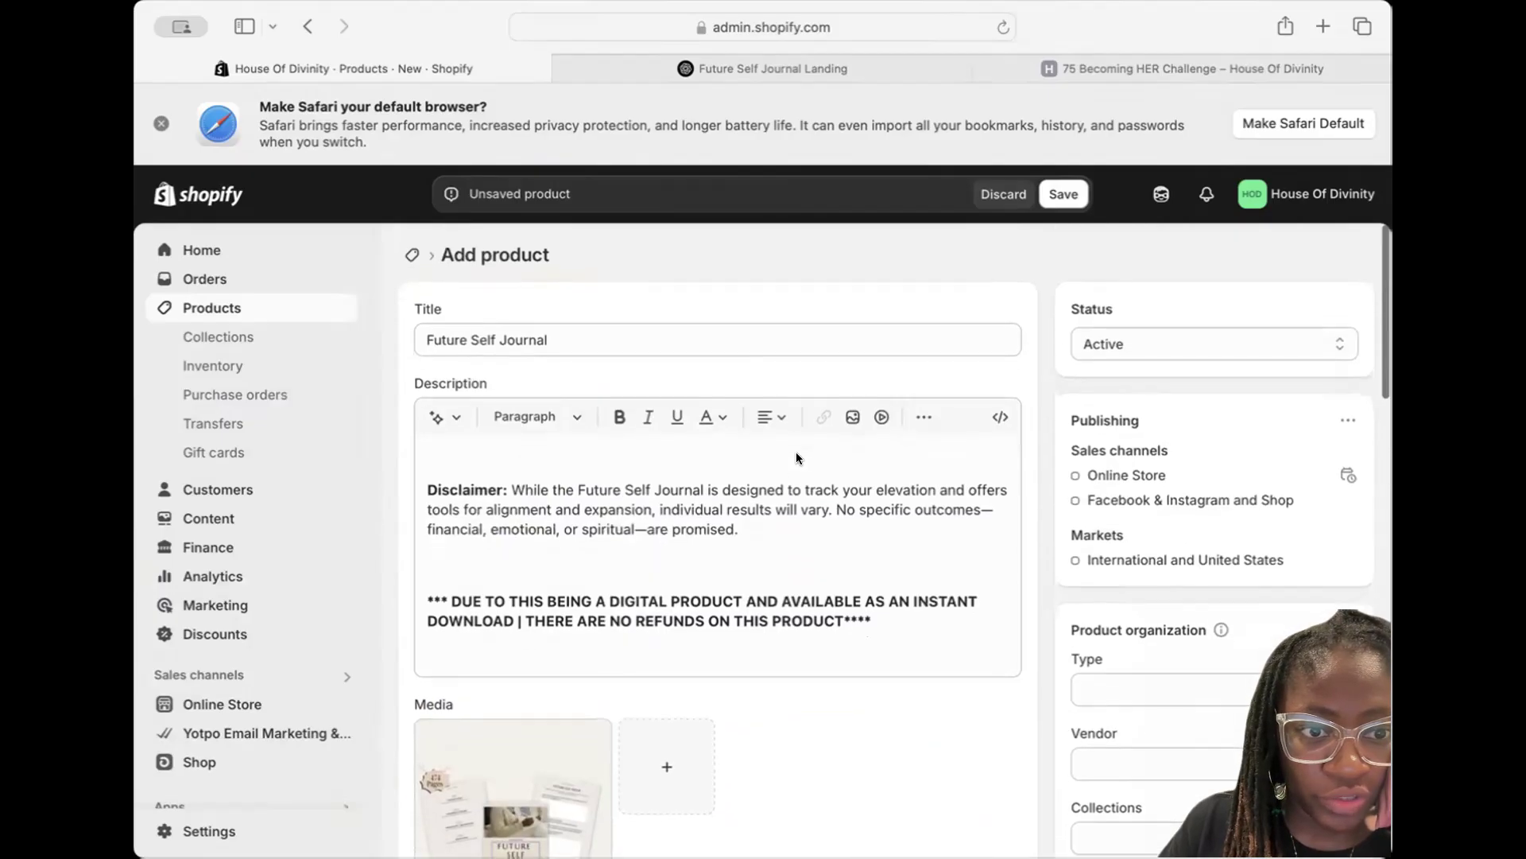
{"action": "scroll", "coordinate": [757, 552], "scroll_direction": "down", "scroll_amount": 6}
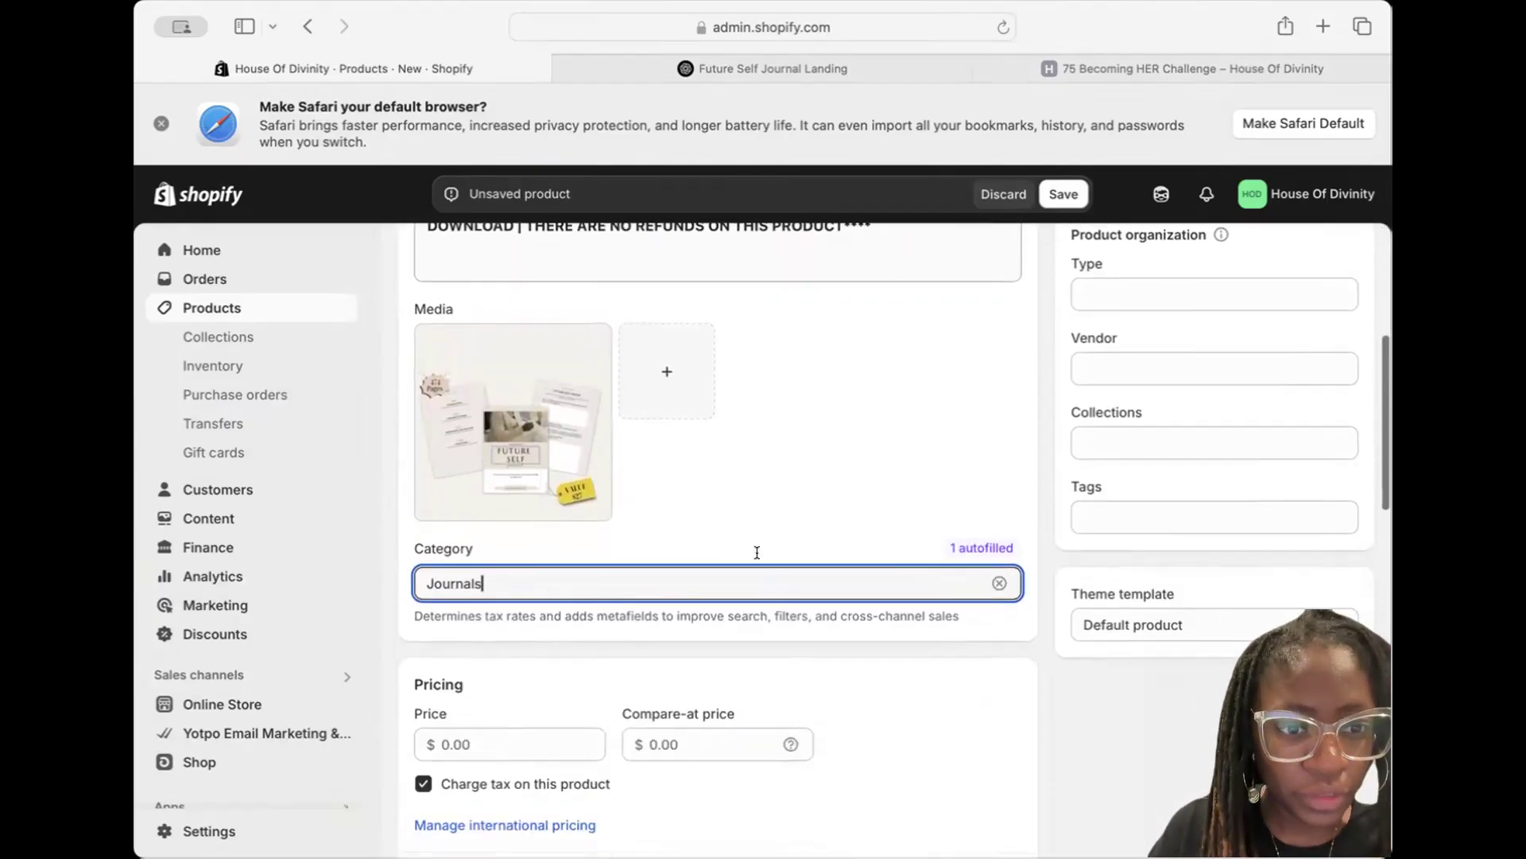
Browse the store's existing files for additional product images, keeping only the first Future Self Journal mockup selected
{"action": "scroll", "coordinate": [756, 552], "scroll_direction": "up", "scroll_amount": 5}
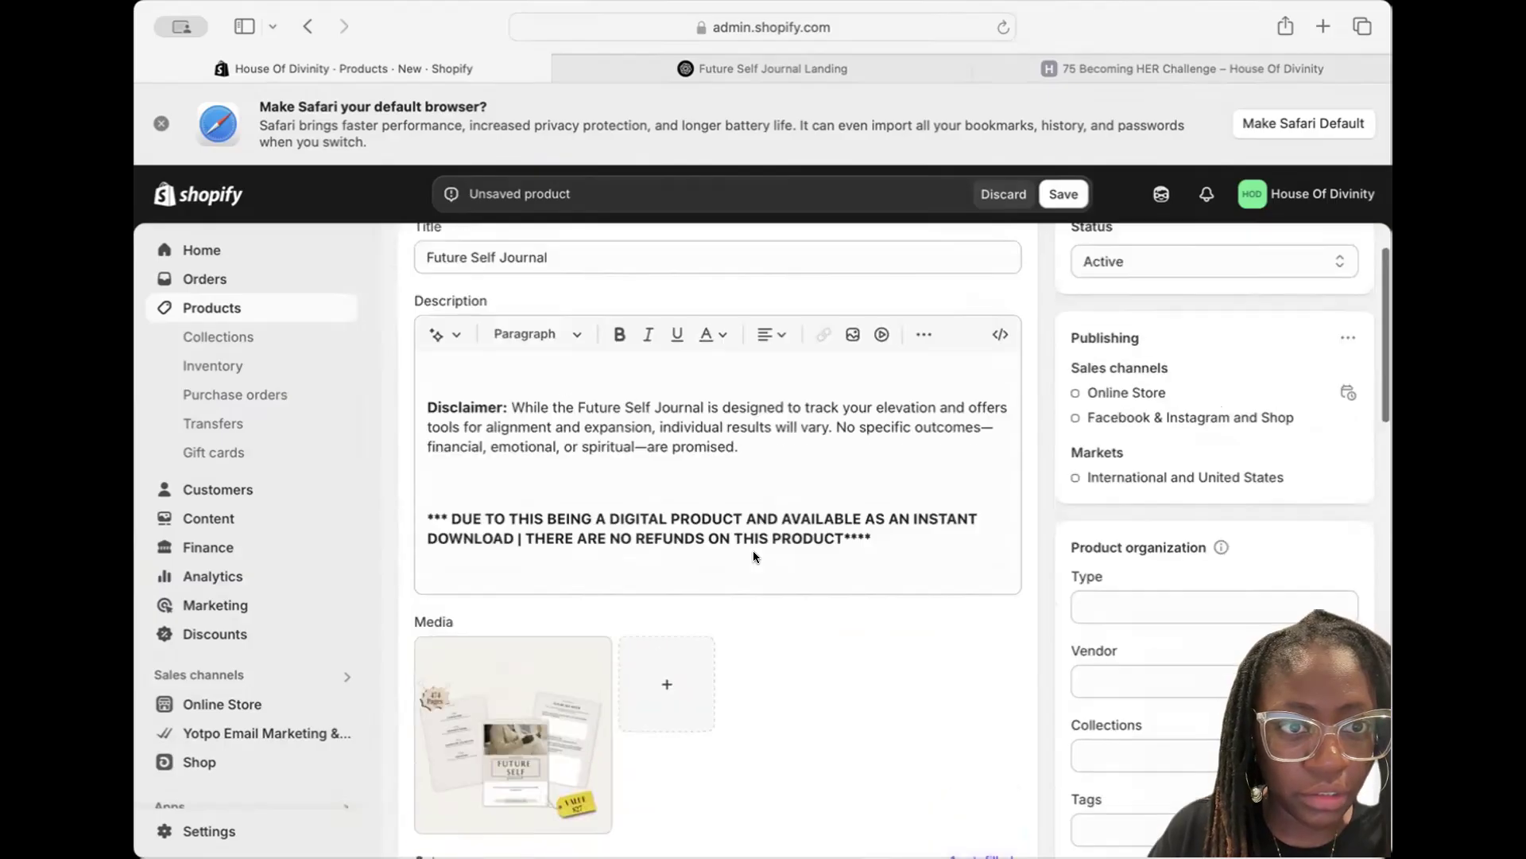
{"action": "scroll", "coordinate": [754, 556], "scroll_direction": "down", "scroll_amount": 1}
{"action": "scroll", "coordinate": [753, 557], "scroll_direction": "down", "scroll_amount": 1}
{"action": "left_click", "coordinate": [662, 502]}
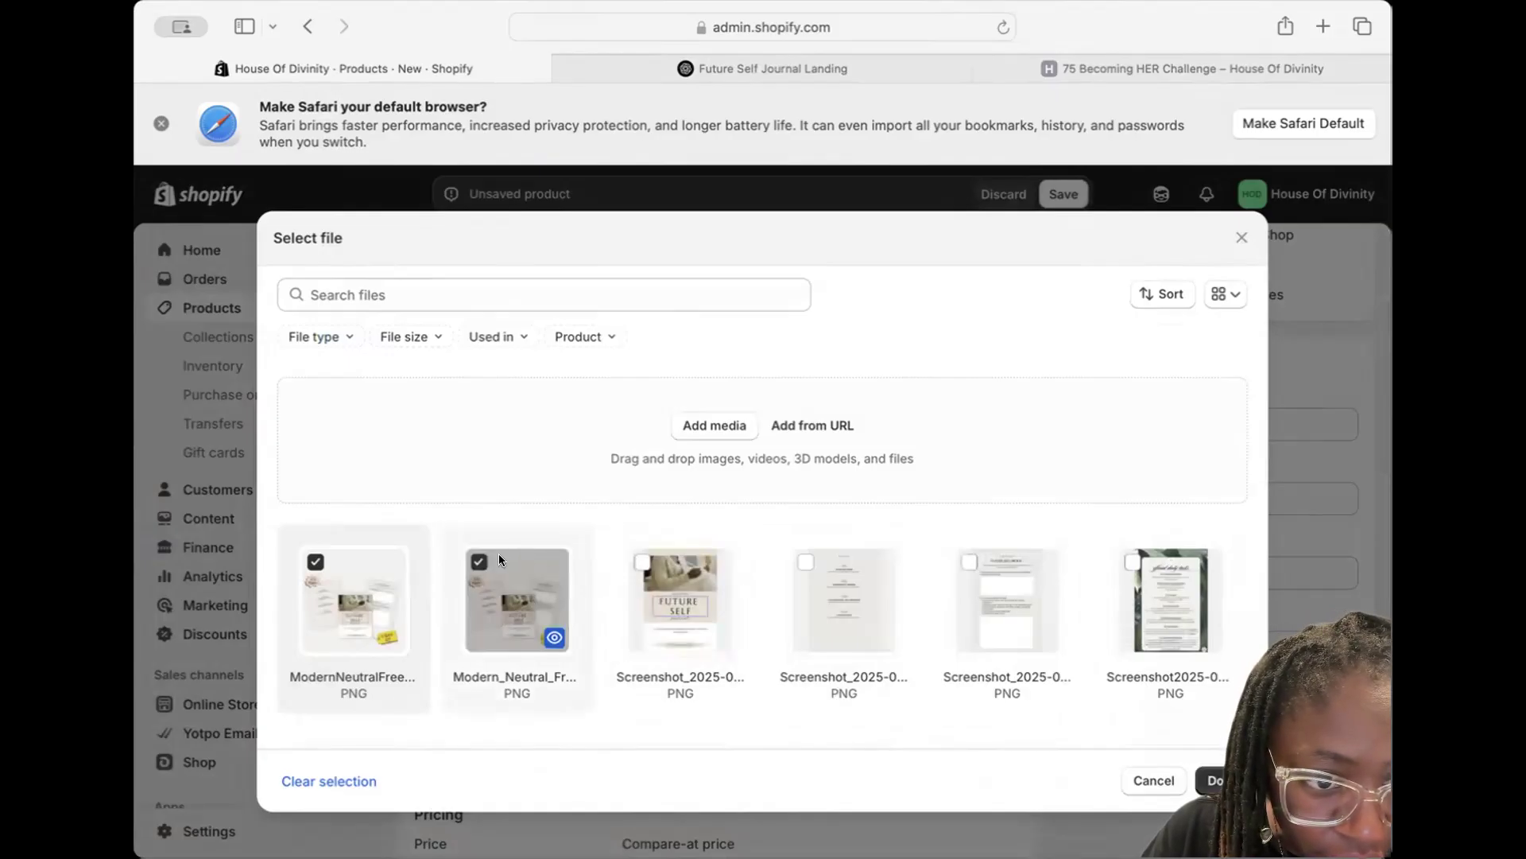
{"action": "left_click", "coordinate": [480, 561]}
{"action": "scroll", "coordinate": [732, 614], "scroll_direction": "down", "scroll_amount": 3}
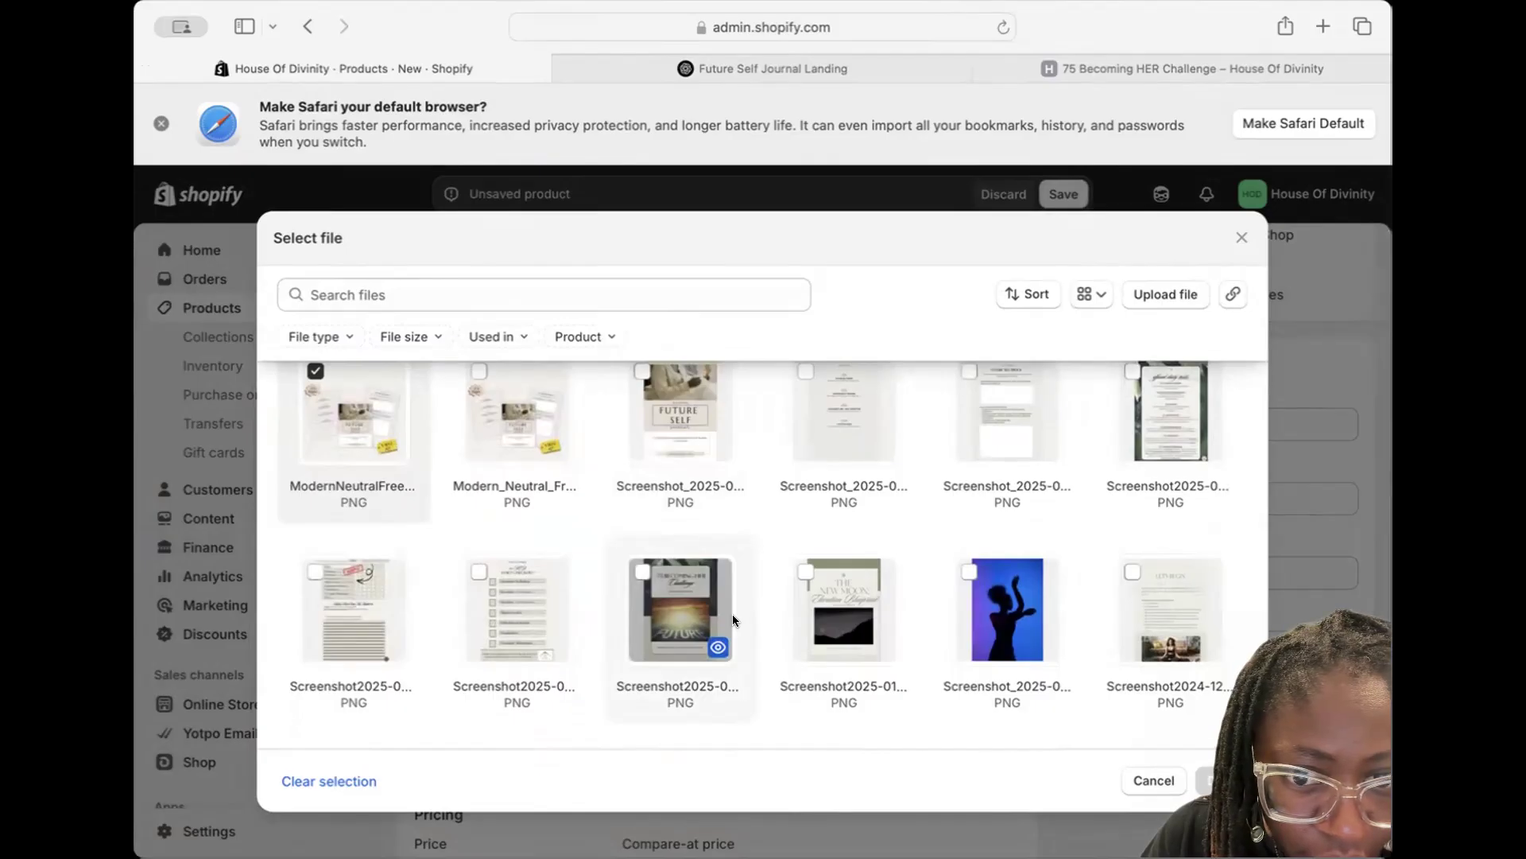
{"action": "scroll", "coordinate": [732, 614], "scroll_direction": "down", "scroll_amount": 3}
{"action": "scroll", "coordinate": [732, 613], "scroll_direction": "down", "scroll_amount": 2}
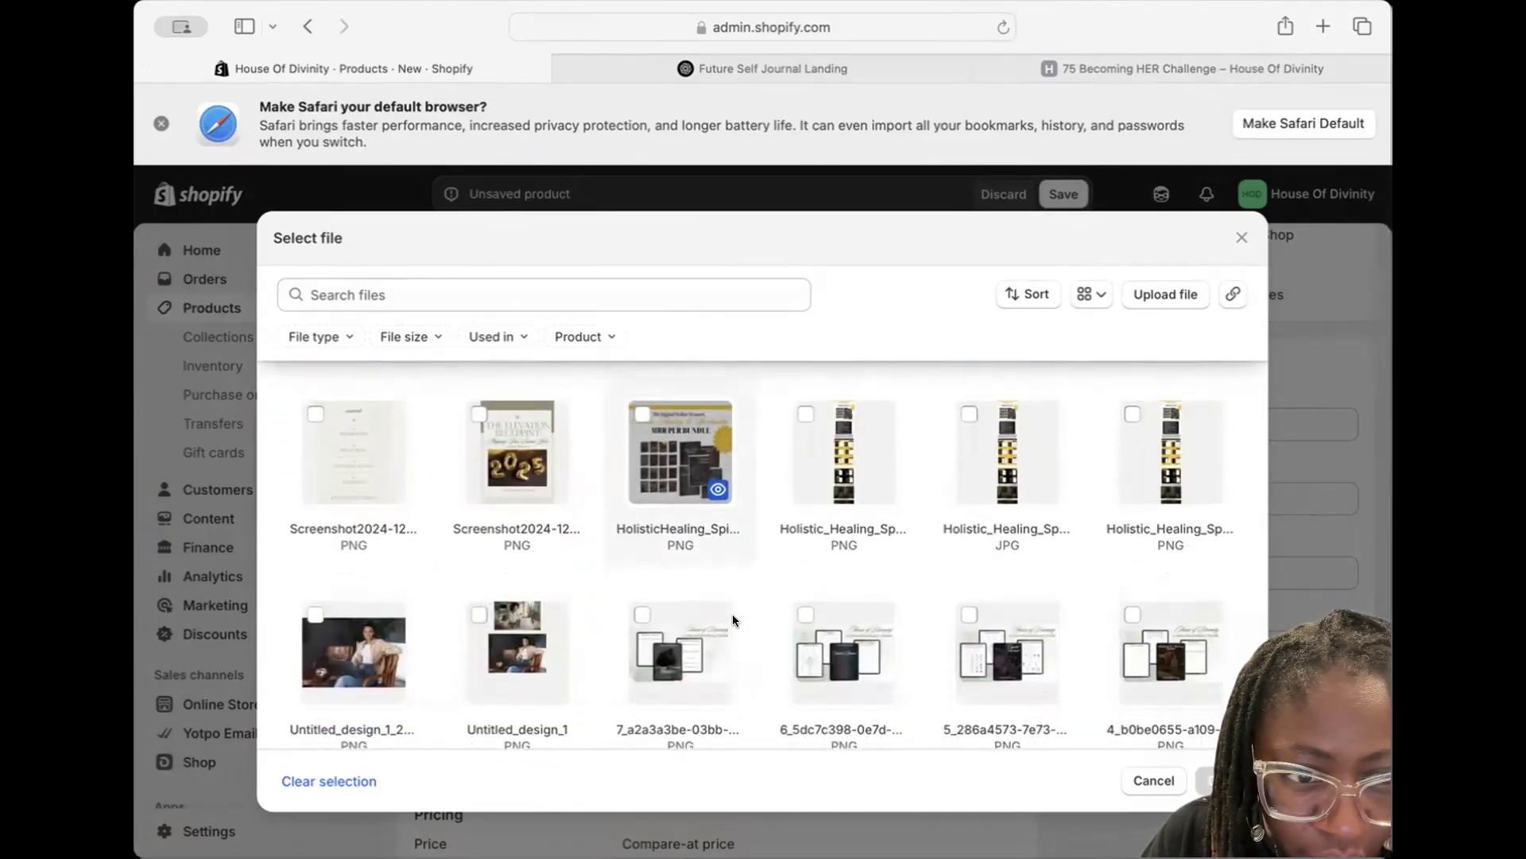
{"action": "scroll", "coordinate": [732, 614], "scroll_direction": "up", "scroll_amount": 4}
{"action": "scroll", "coordinate": [732, 613], "scroll_direction": "down", "scroll_amount": 1}
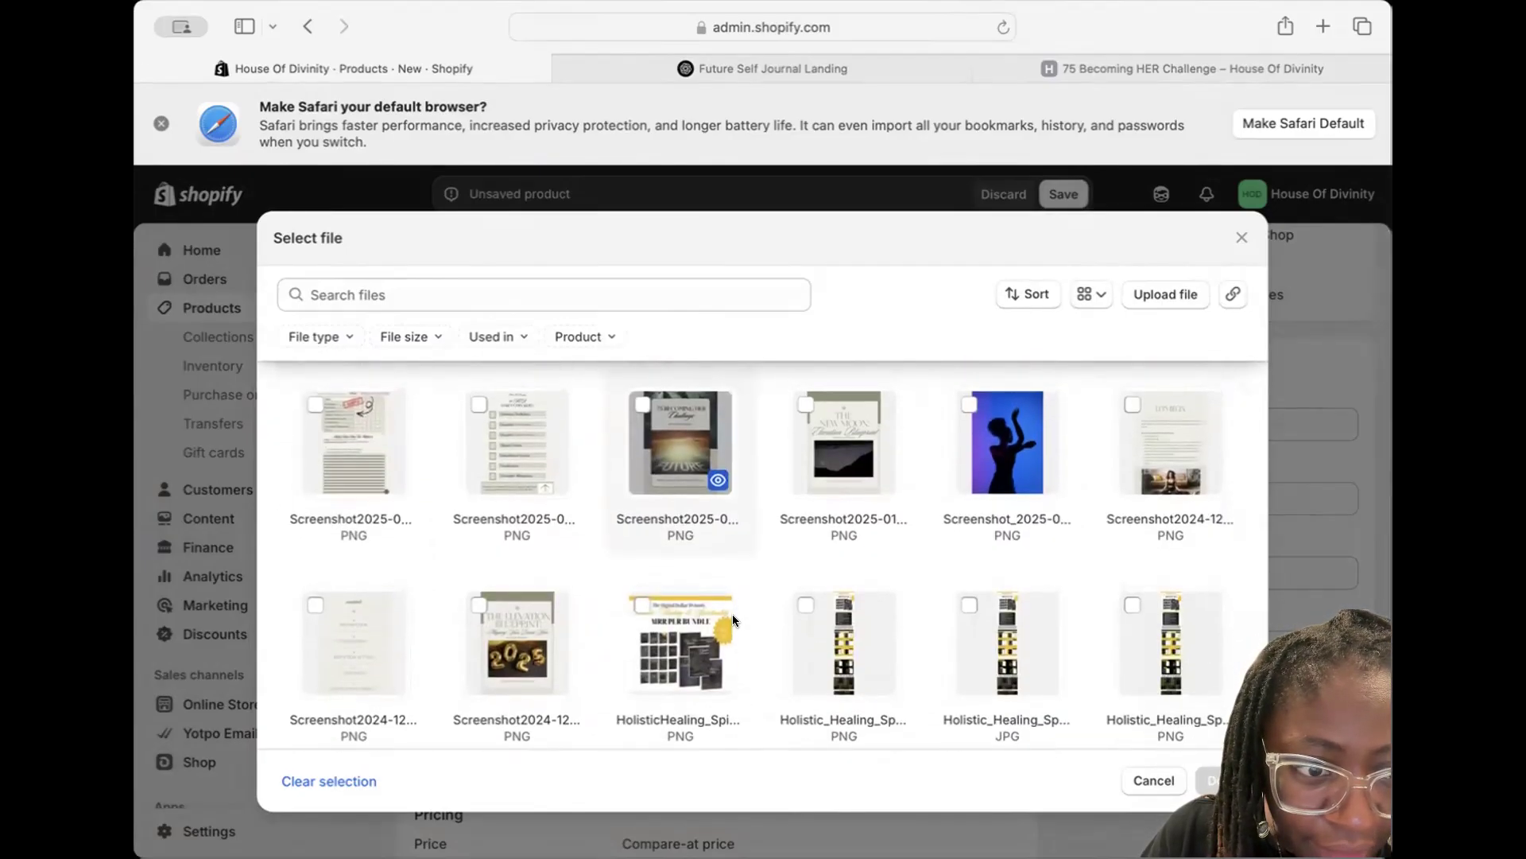
{"action": "scroll", "coordinate": [732, 614], "scroll_direction": "up", "scroll_amount": 3}
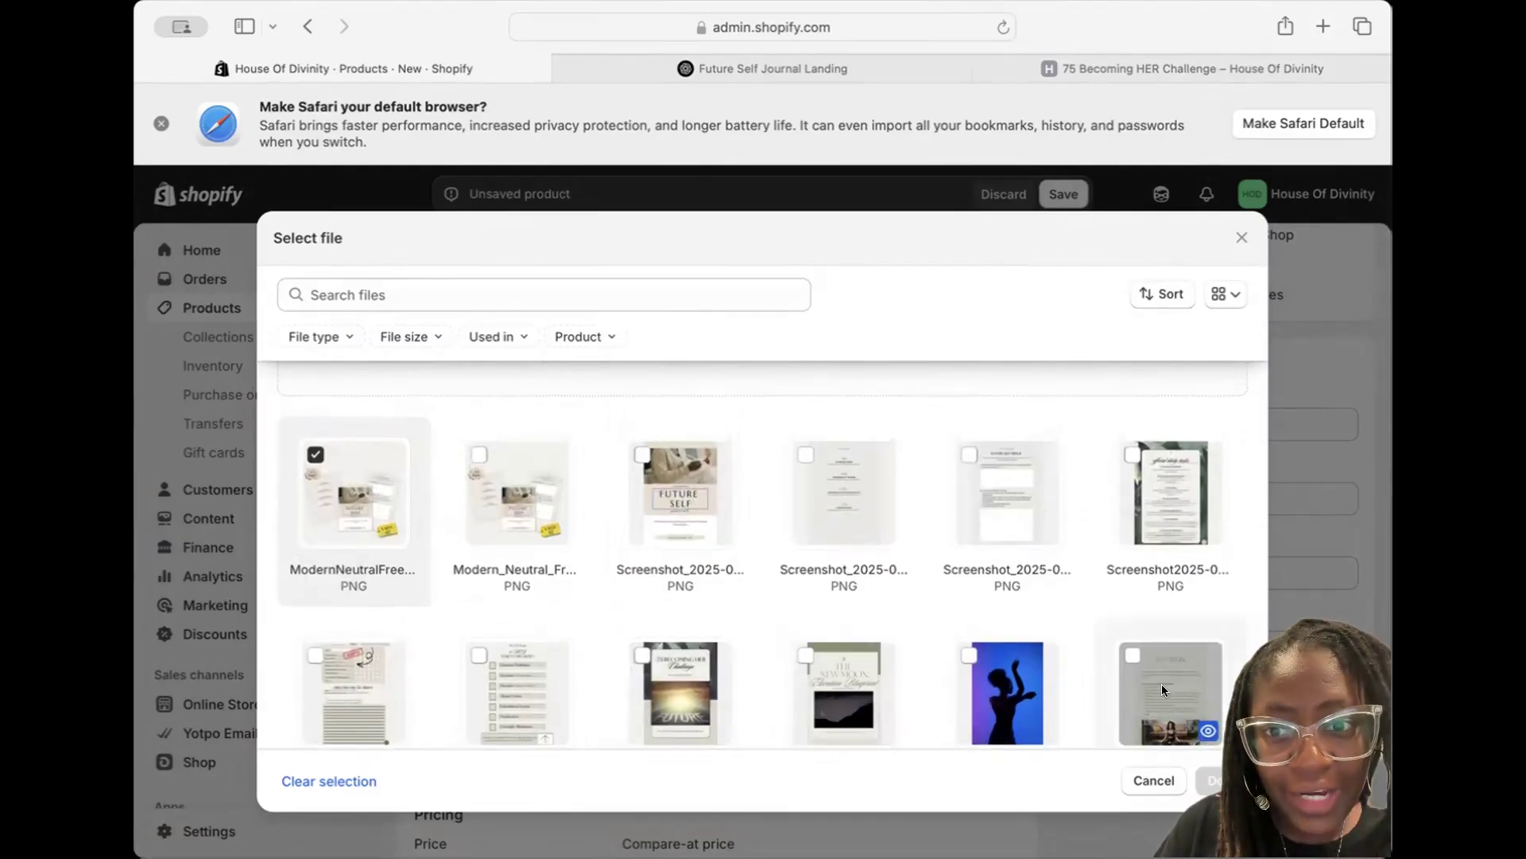
{"action": "left_click", "coordinate": [1210, 779]}
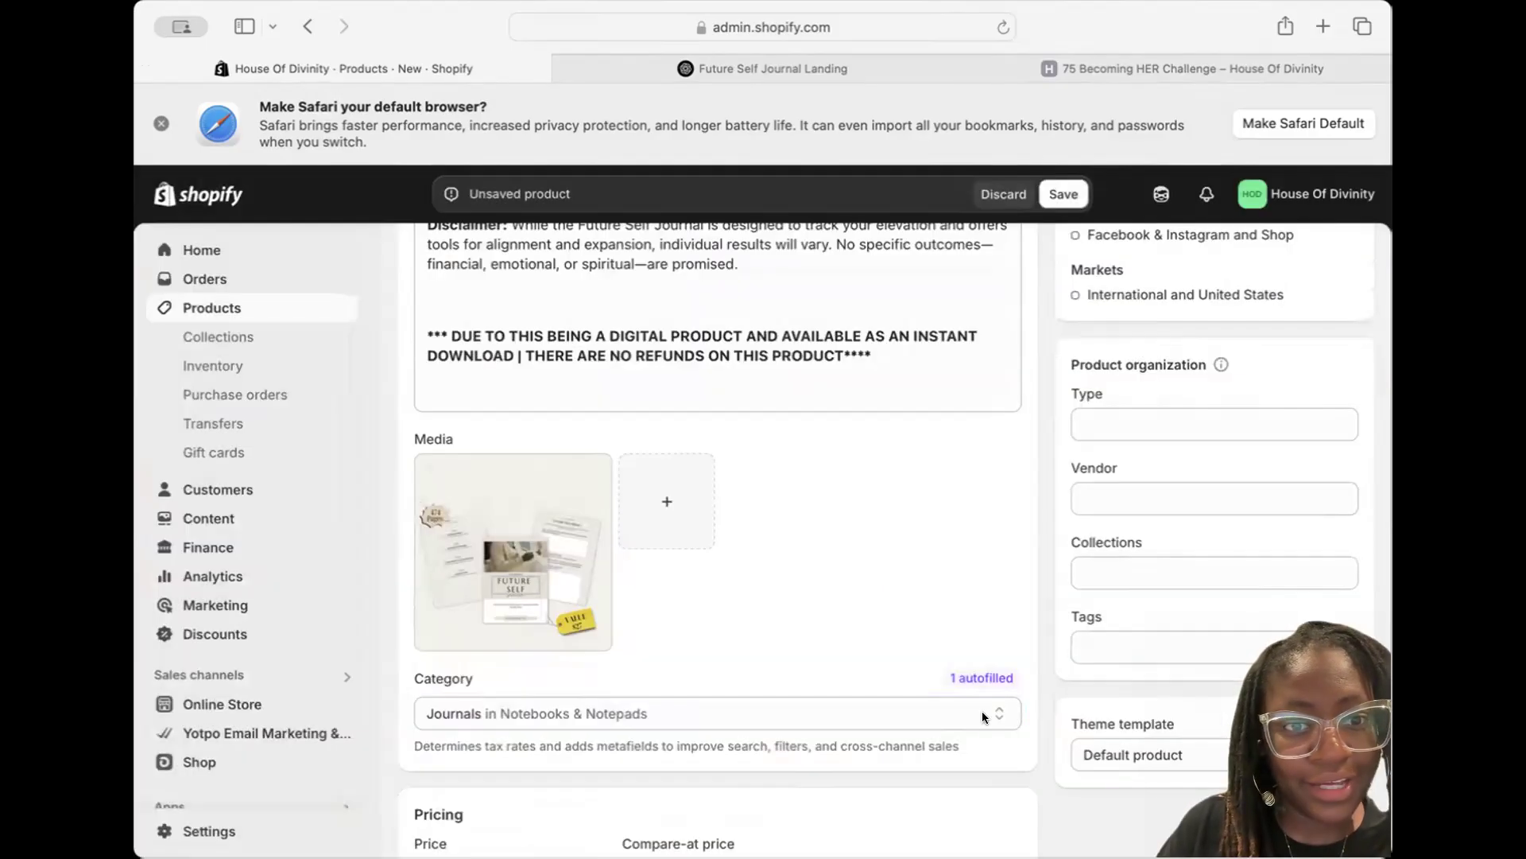
Recheck the product's mockup image and the available media files without changing the selection
{"action": "left_click", "coordinate": [484, 548]}
{"action": "left_click", "coordinate": [152, 191]}
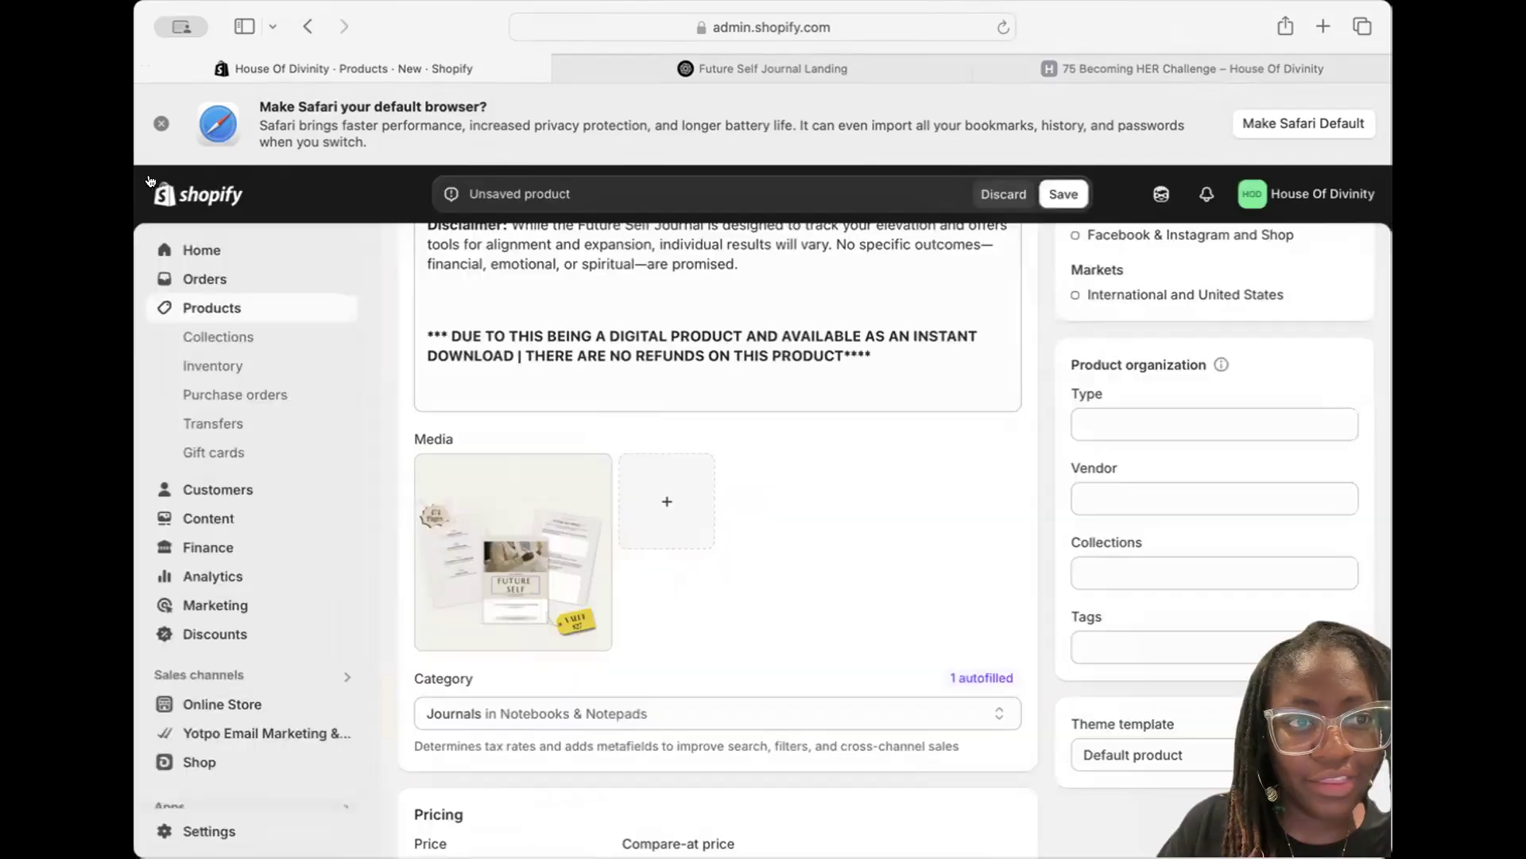
{"action": "left_click", "coordinate": [667, 502]}
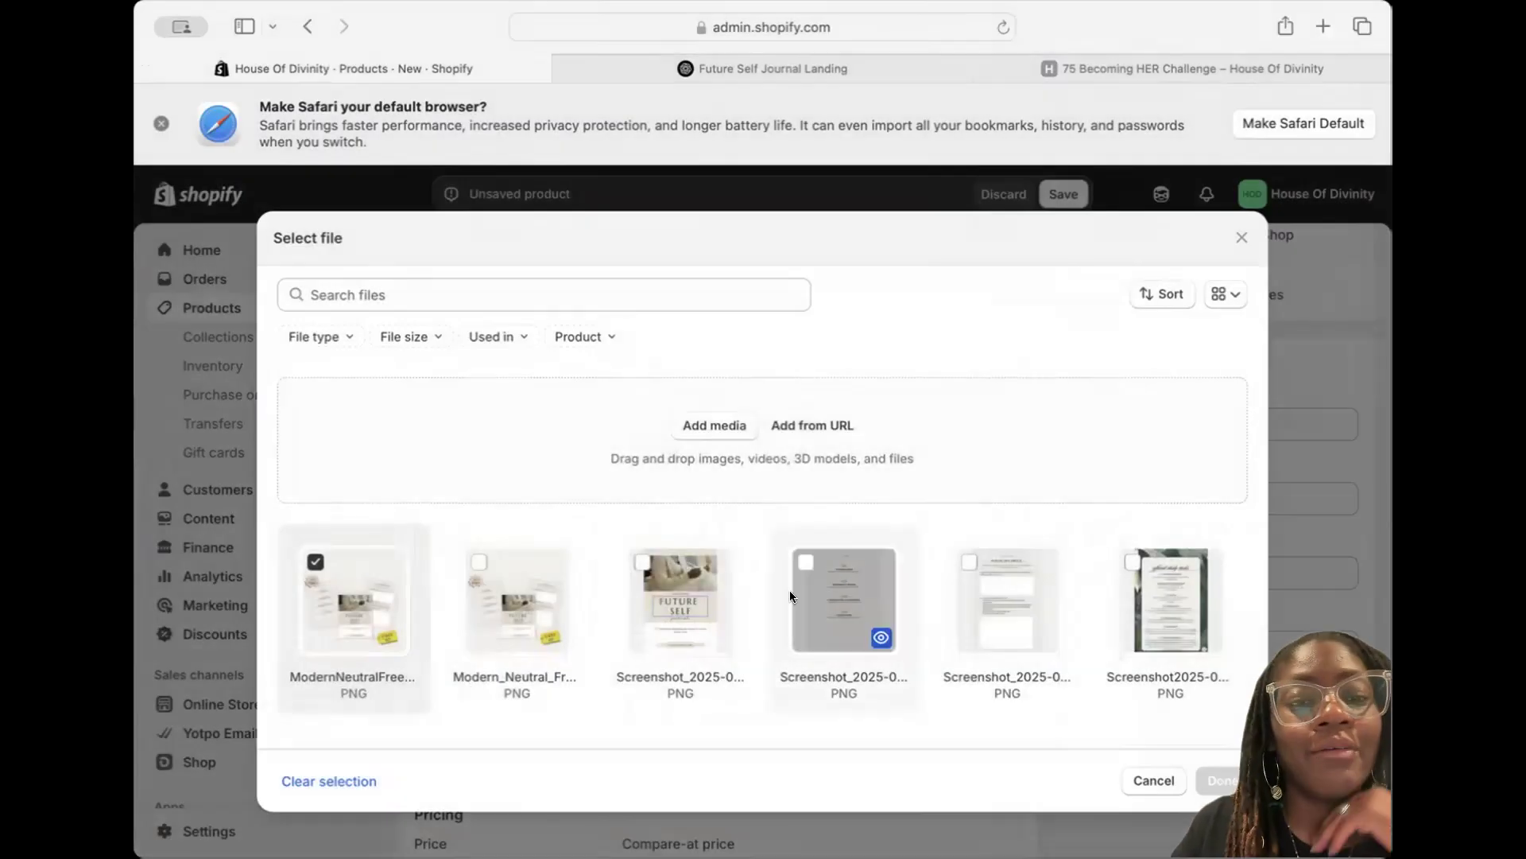
{"action": "left_click", "coordinate": [1154, 780]}
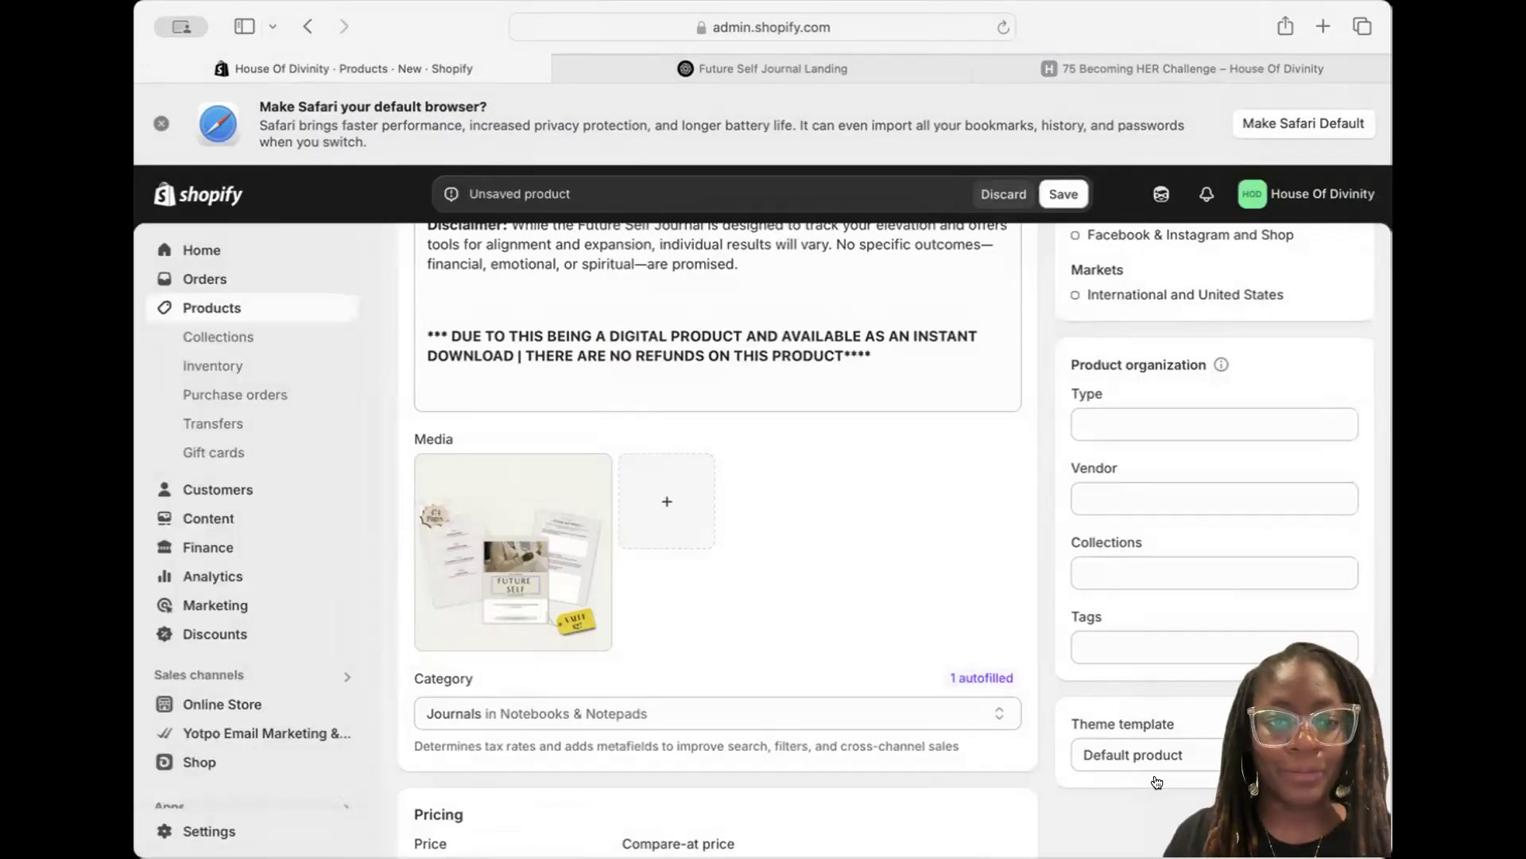
Set the product's compare-at price to $27.99 and its price to $9.99
{"action": "scroll", "coordinate": [637, 566], "scroll_direction": "down", "scroll_amount": 5}
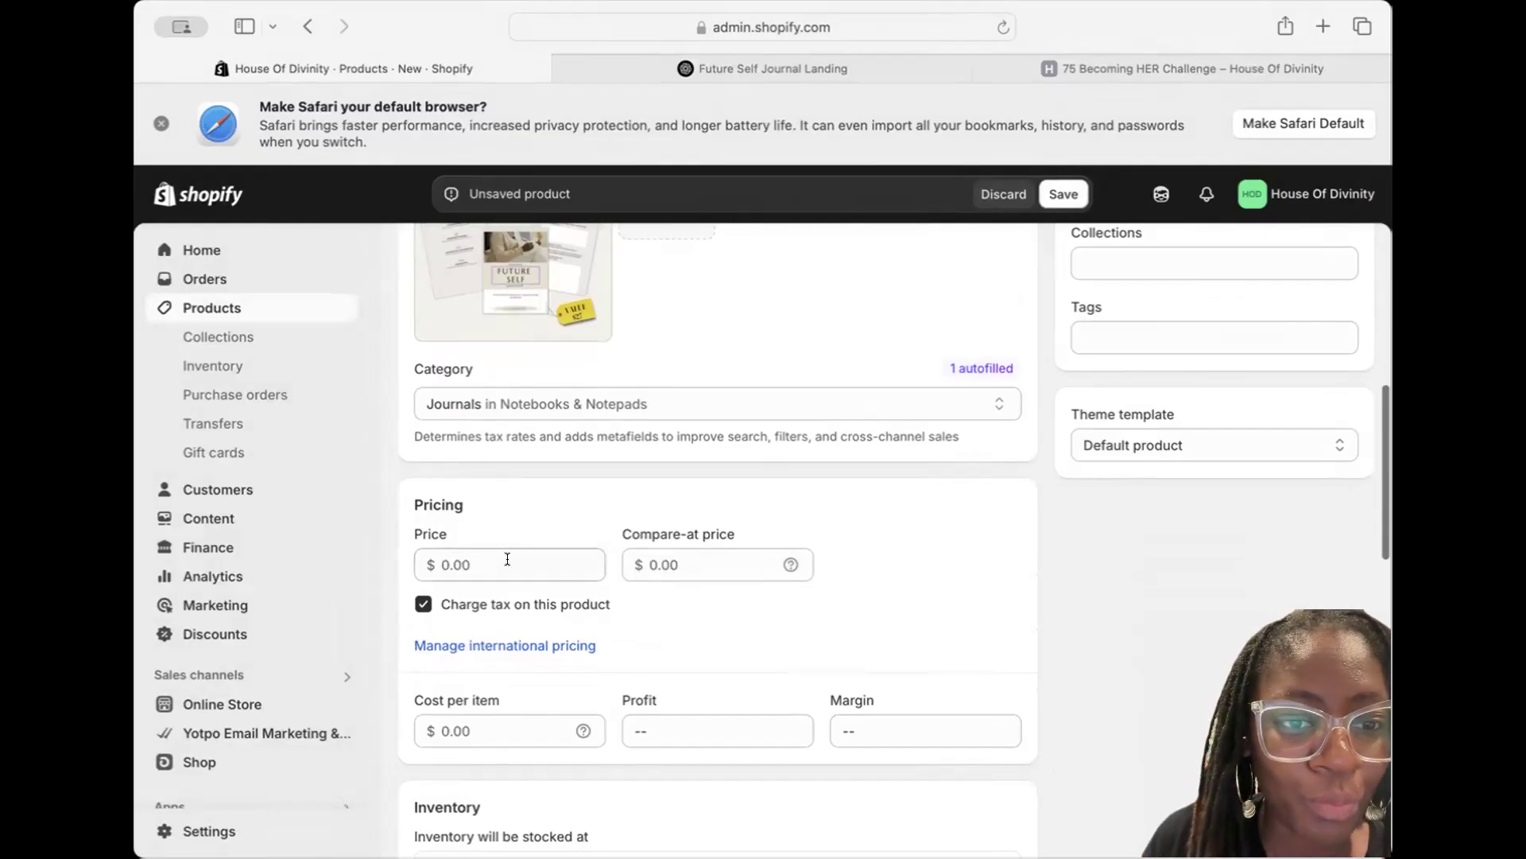
{"action": "left_click", "coordinate": [651, 551]}
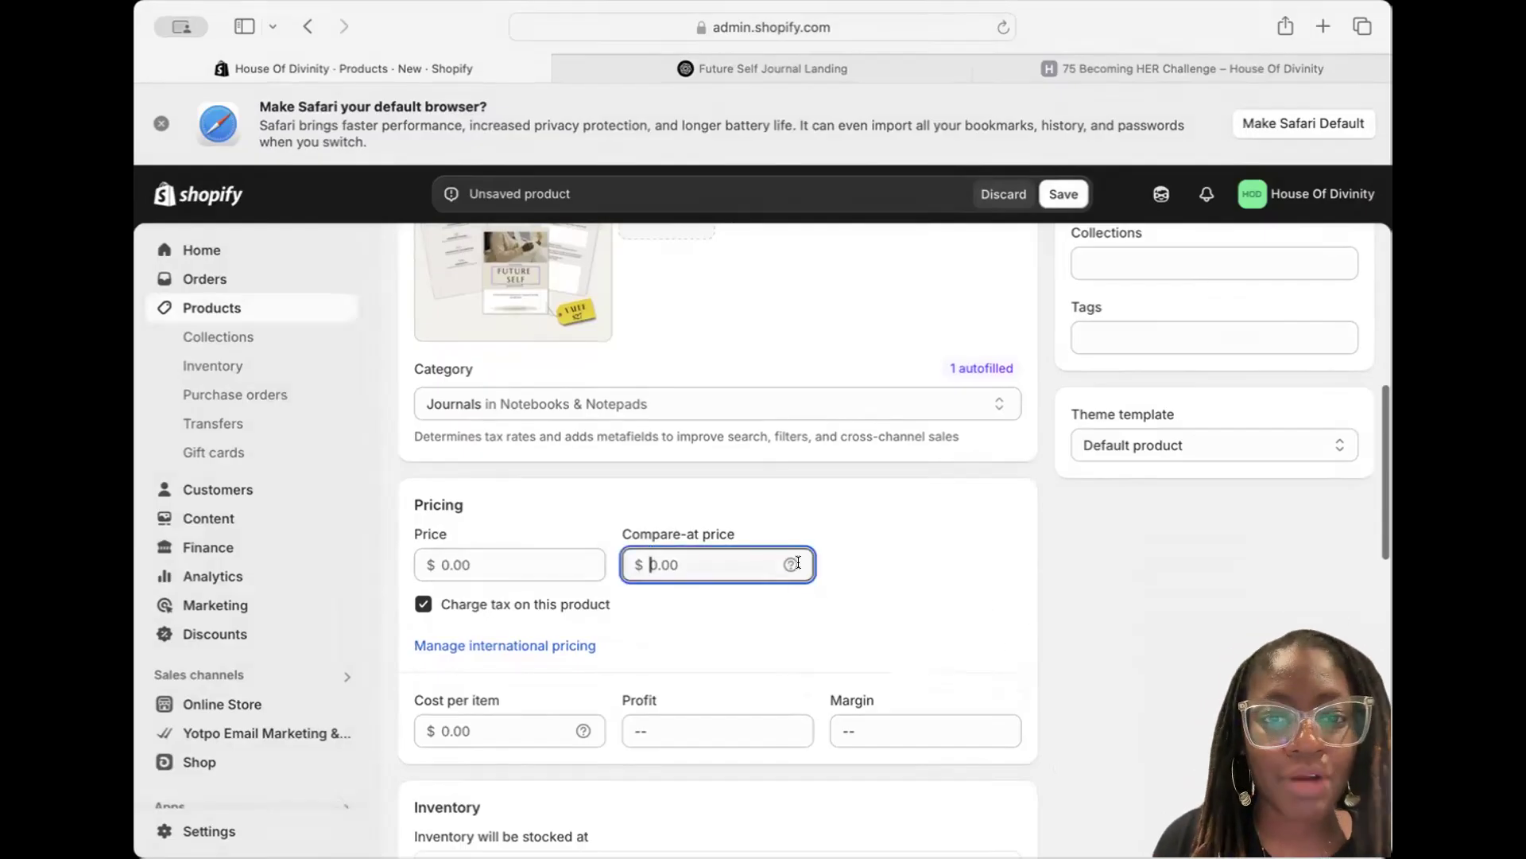
{"action": "mouse_move", "coordinate": [787, 562]}
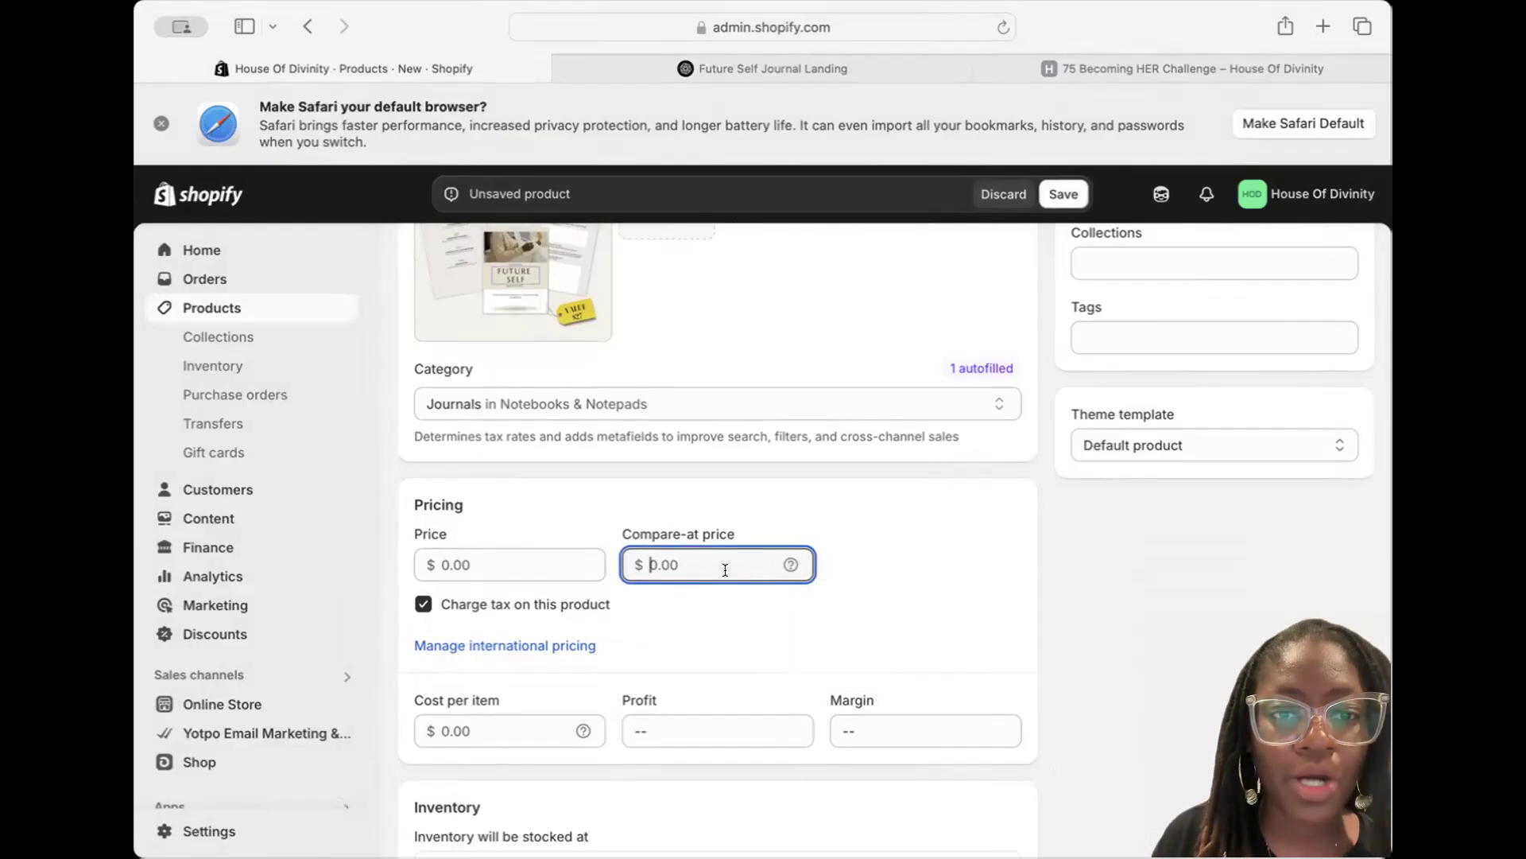
{"action": "type", "text": "27.99"}
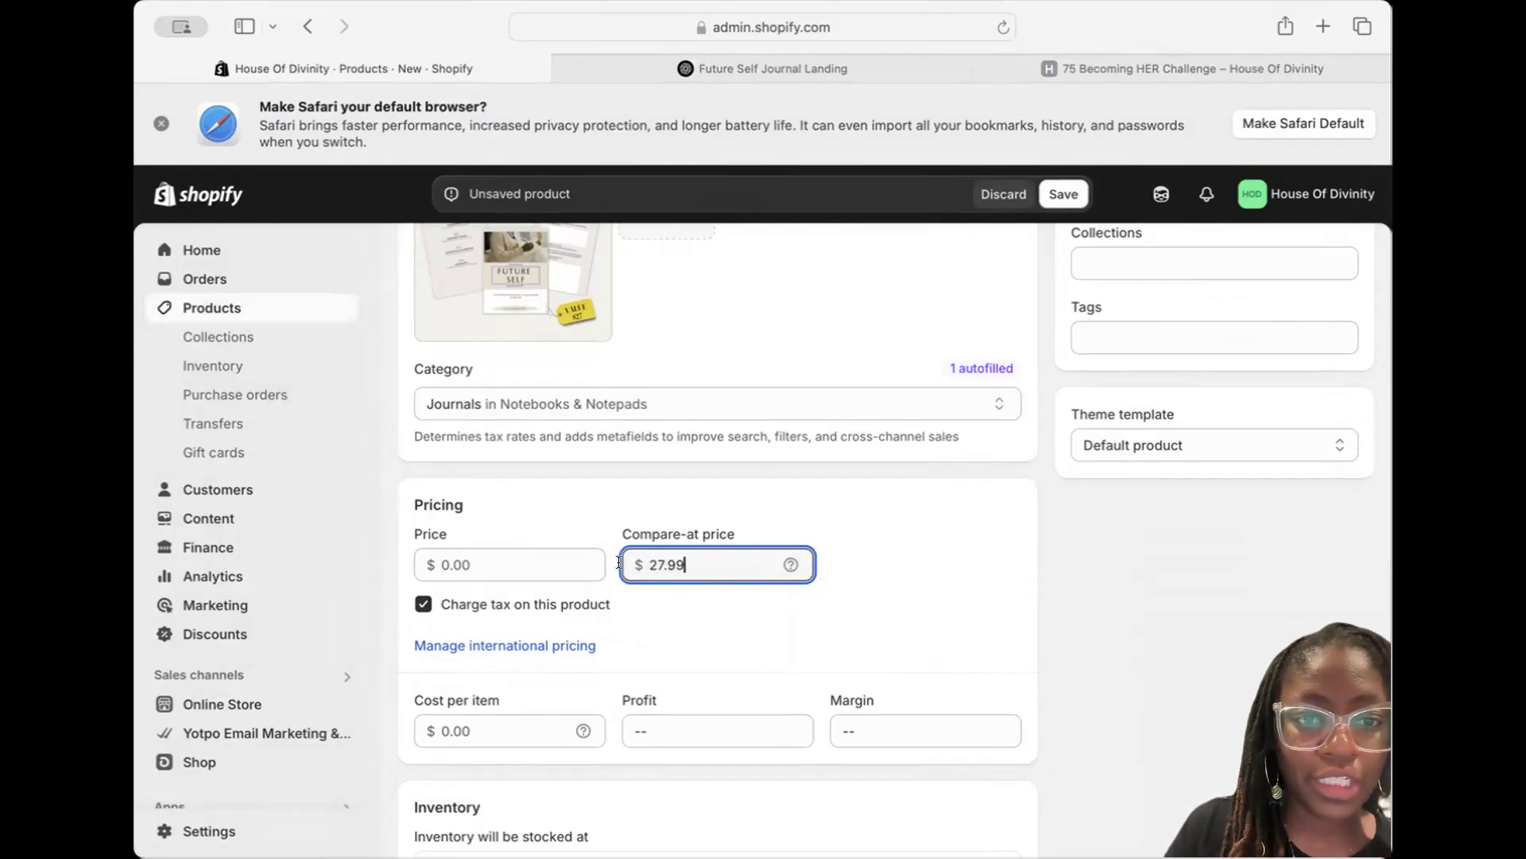
{"action": "left_click", "coordinate": [443, 558]}
{"action": "type", "text": "9.99"}
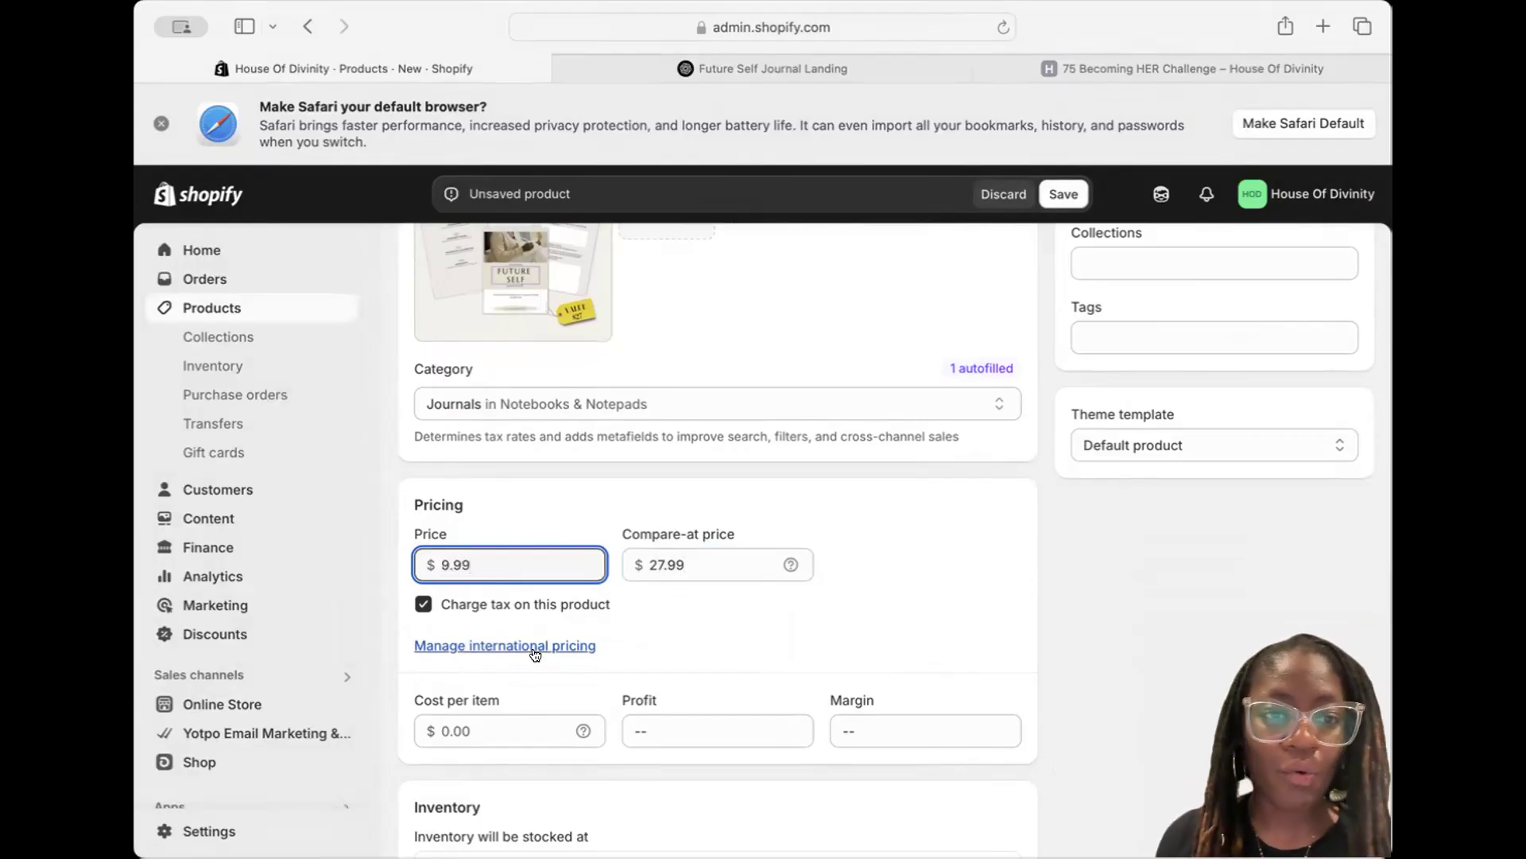
Turn off quantity tracking in the inventory settings and unmark the item as a physical product
{"action": "scroll", "coordinate": [816, 719], "scroll_direction": "down", "scroll_amount": 3}
{"action": "scroll", "coordinate": [815, 720], "scroll_direction": "down", "scroll_amount": 3}
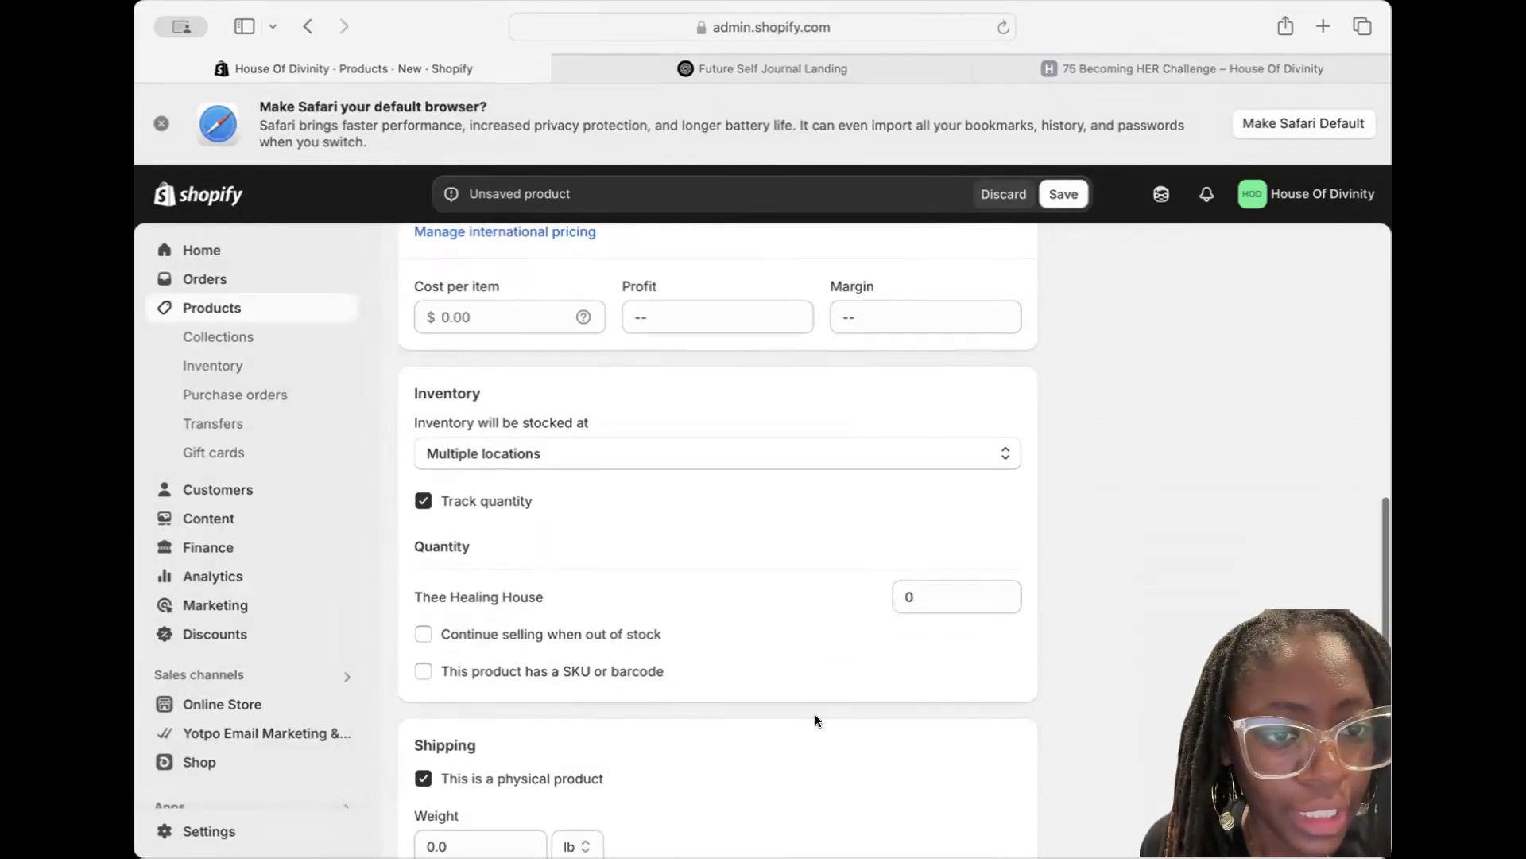
{"action": "left_click", "coordinate": [422, 508]}
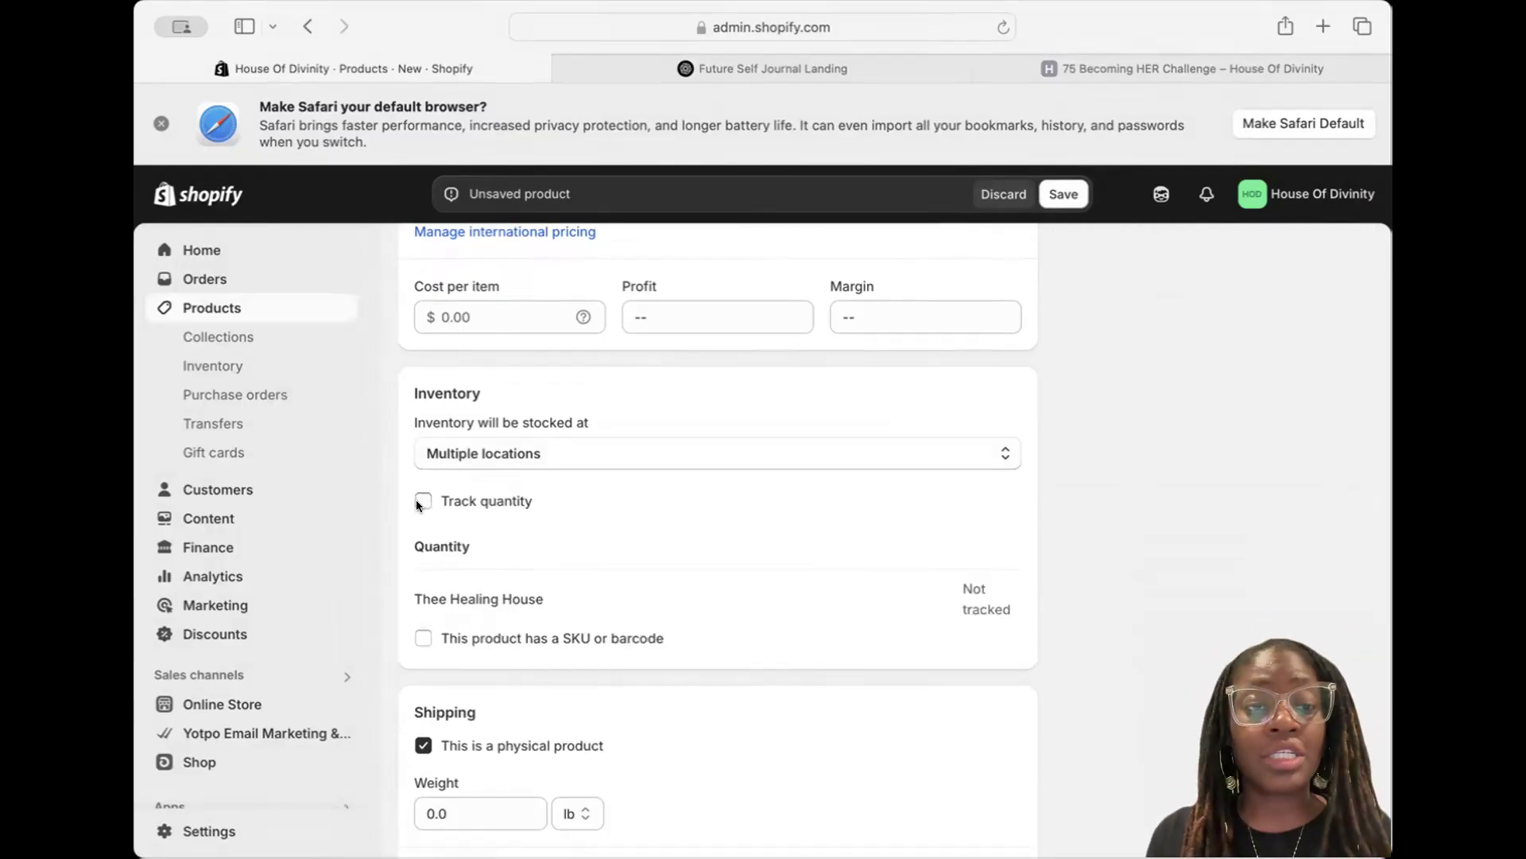
{"action": "scroll", "coordinate": [417, 500], "scroll_direction": "down", "scroll_amount": 5}
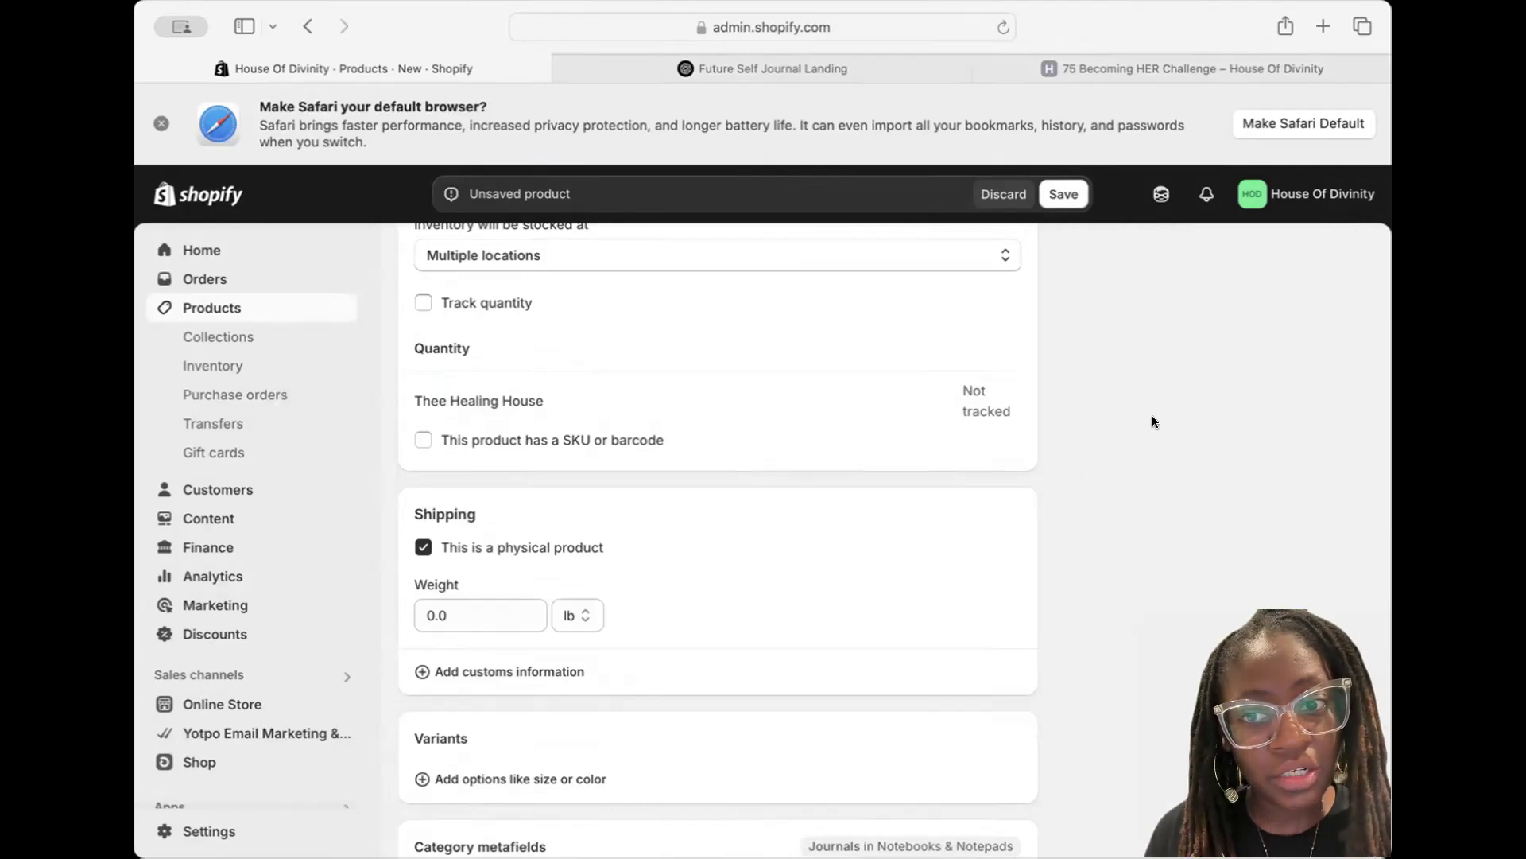
{"action": "left_click", "coordinate": [422, 548]}
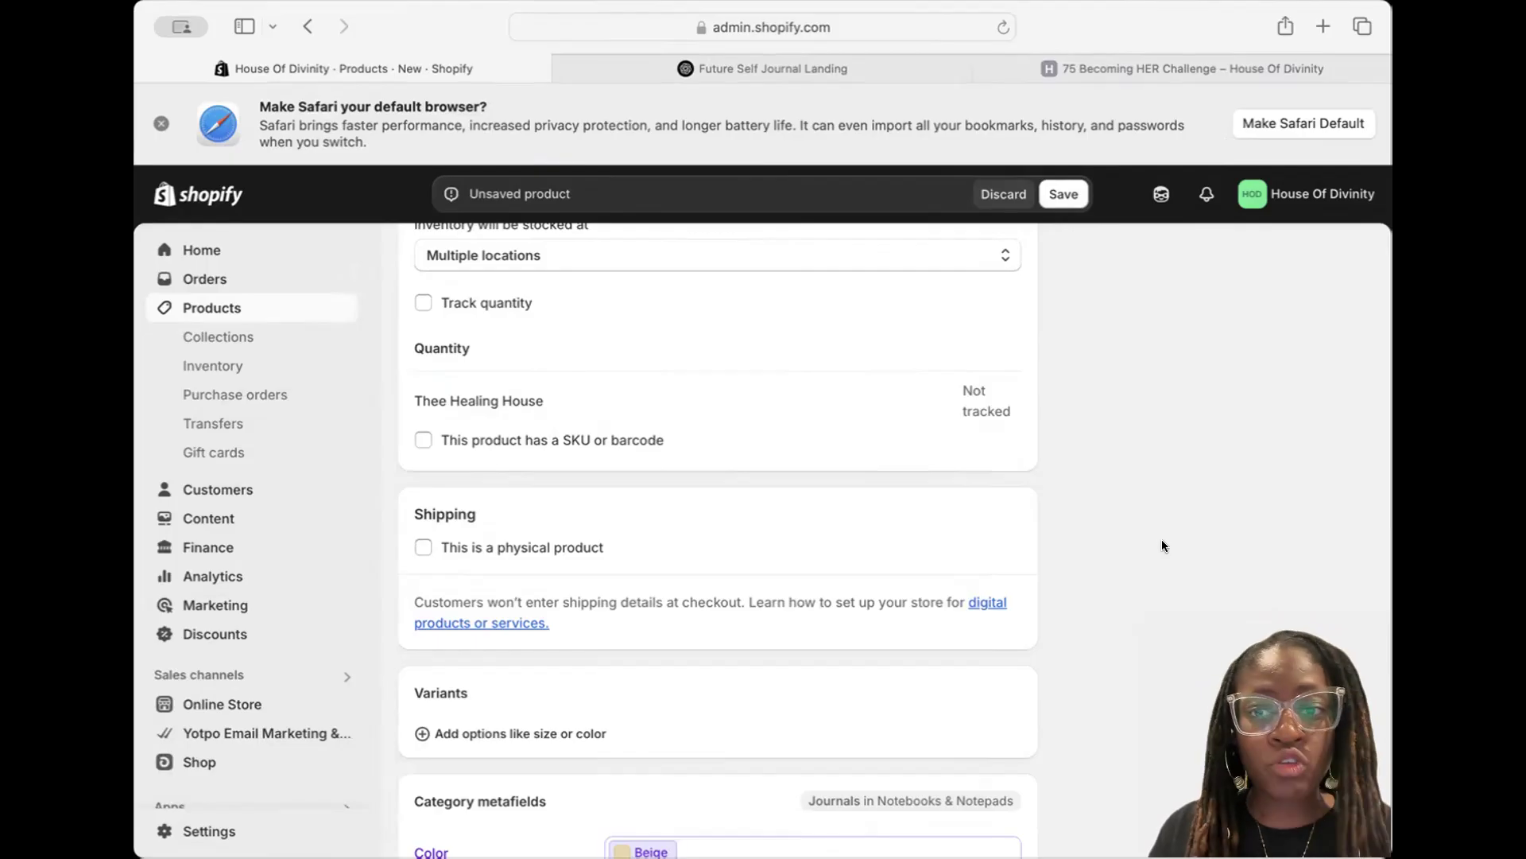
Save the new Future Self Journal product and look over its product page
{"action": "scroll", "coordinate": [689, 636], "scroll_direction": "down", "scroll_amount": 3}
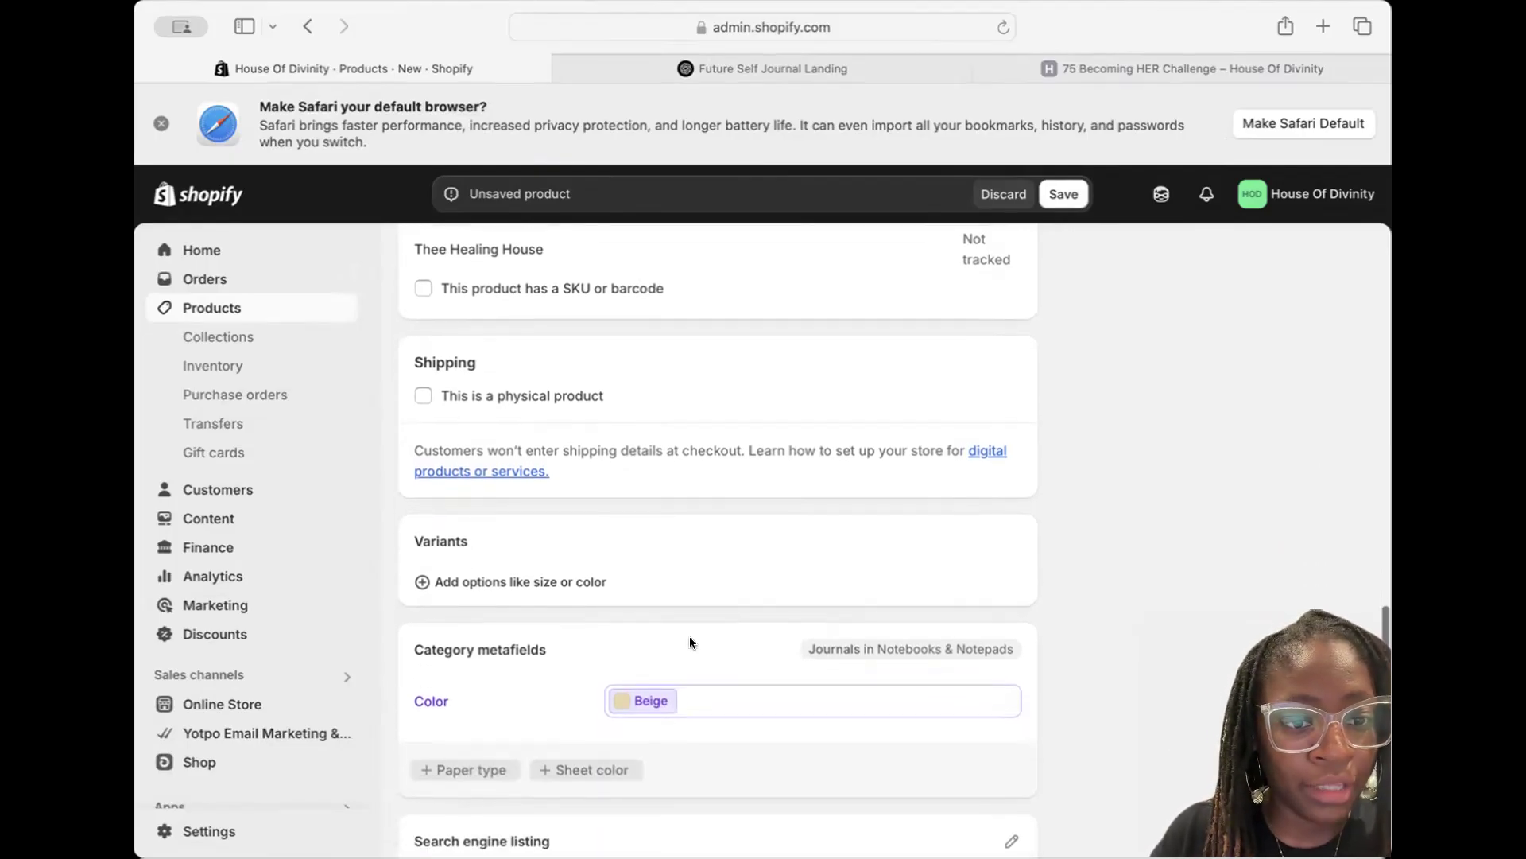
{"action": "scroll", "coordinate": [690, 640], "scroll_direction": "down", "scroll_amount": 3}
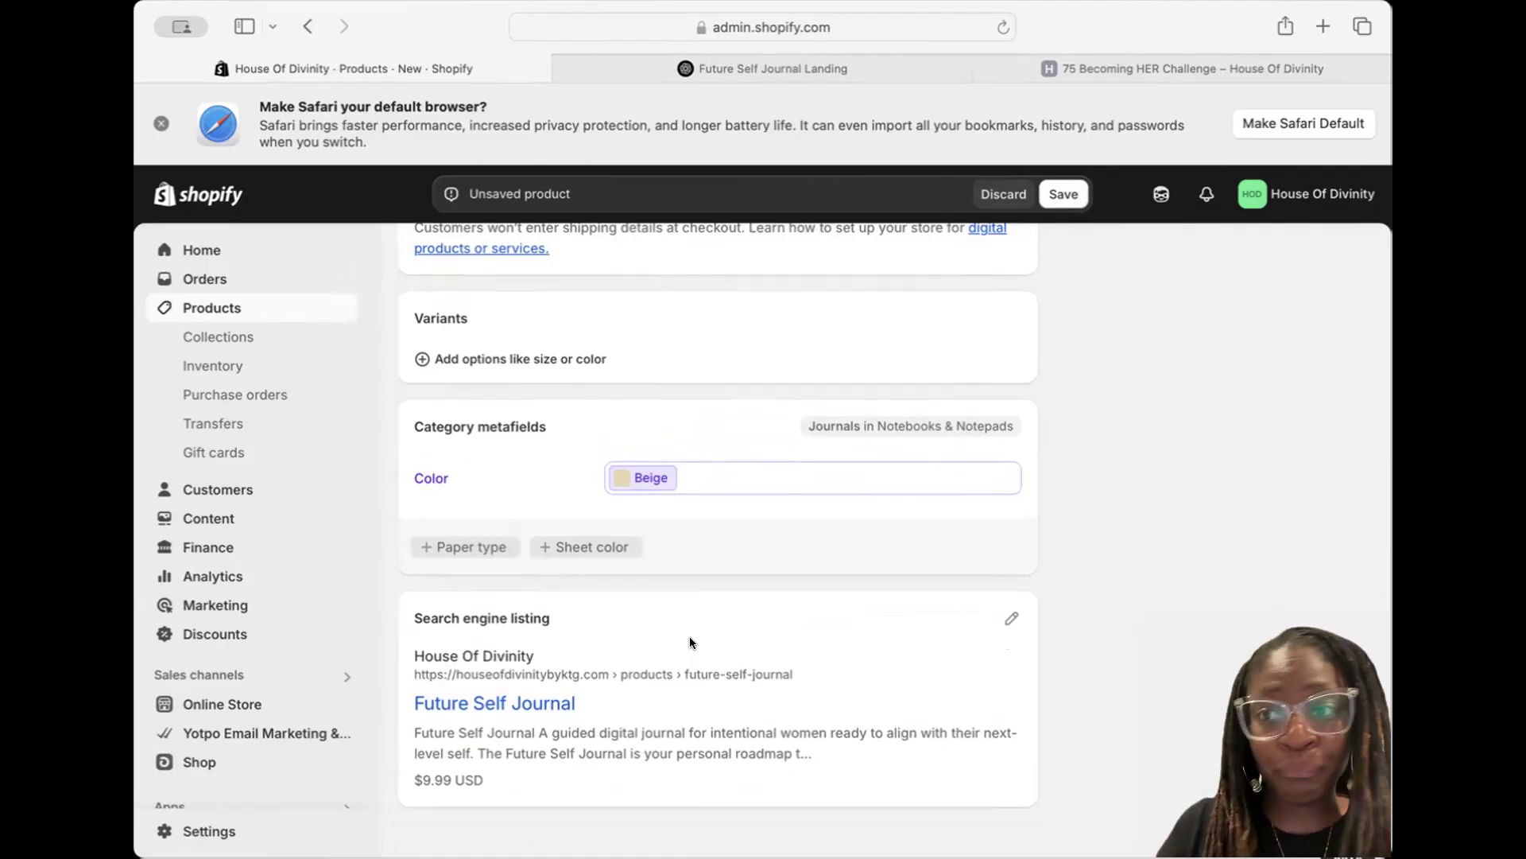
{"action": "left_click", "coordinate": [1066, 194]}
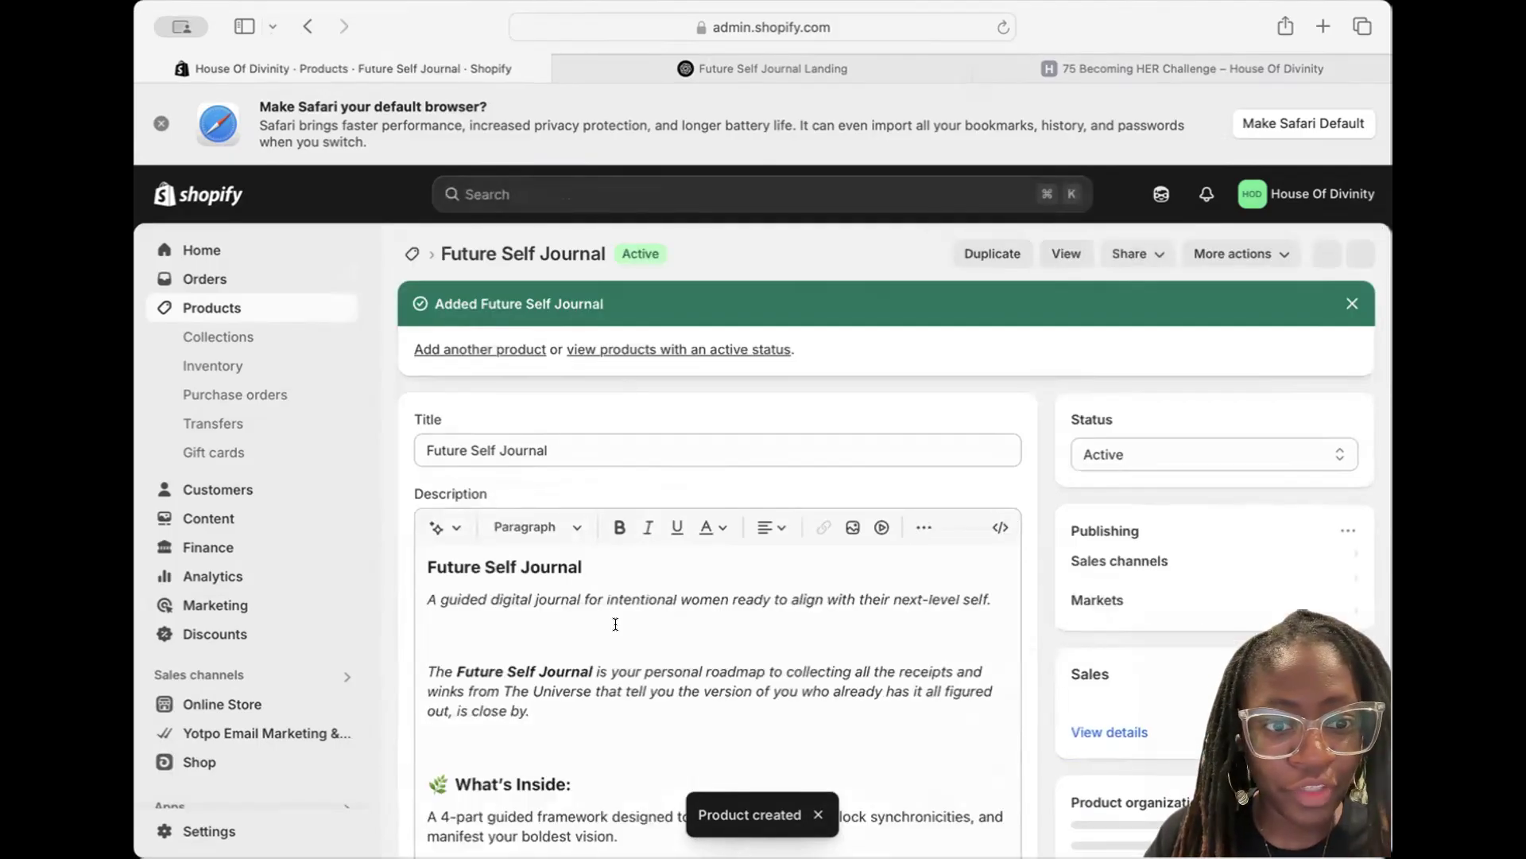
{"action": "scroll", "coordinate": [604, 735], "scroll_direction": "down", "scroll_amount": 1}
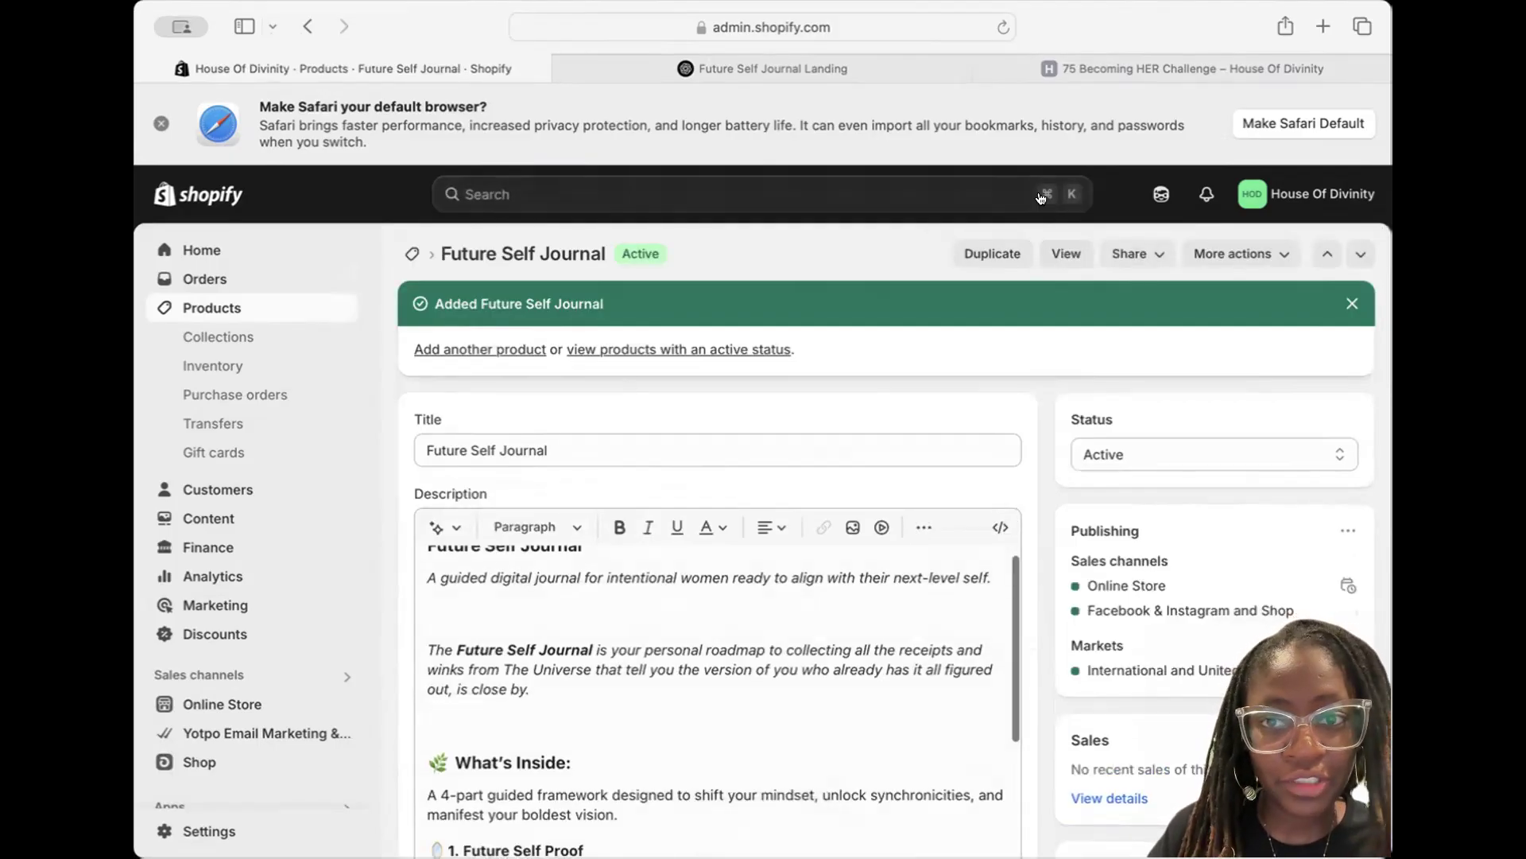
{"action": "scroll", "coordinate": [864, 474], "scroll_direction": "down", "scroll_amount": 10}
{"action": "scroll", "coordinate": [863, 475], "scroll_direction": "down", "scroll_amount": 9}
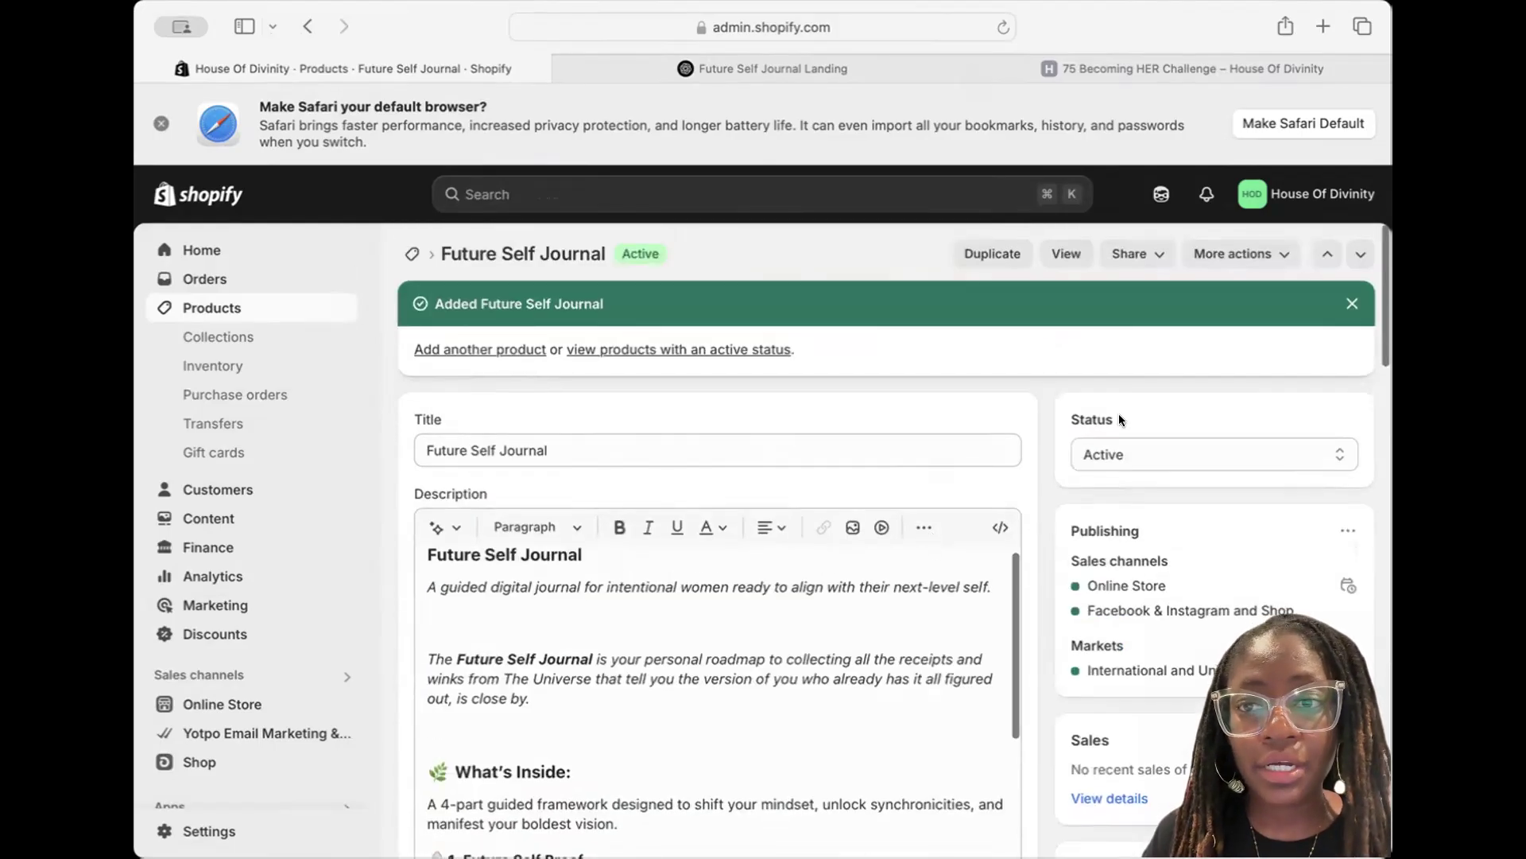
Attach Future Self Journal.pdf to the product as its digital file through Digital Downloads
{"action": "left_click", "coordinate": [1269, 253]}
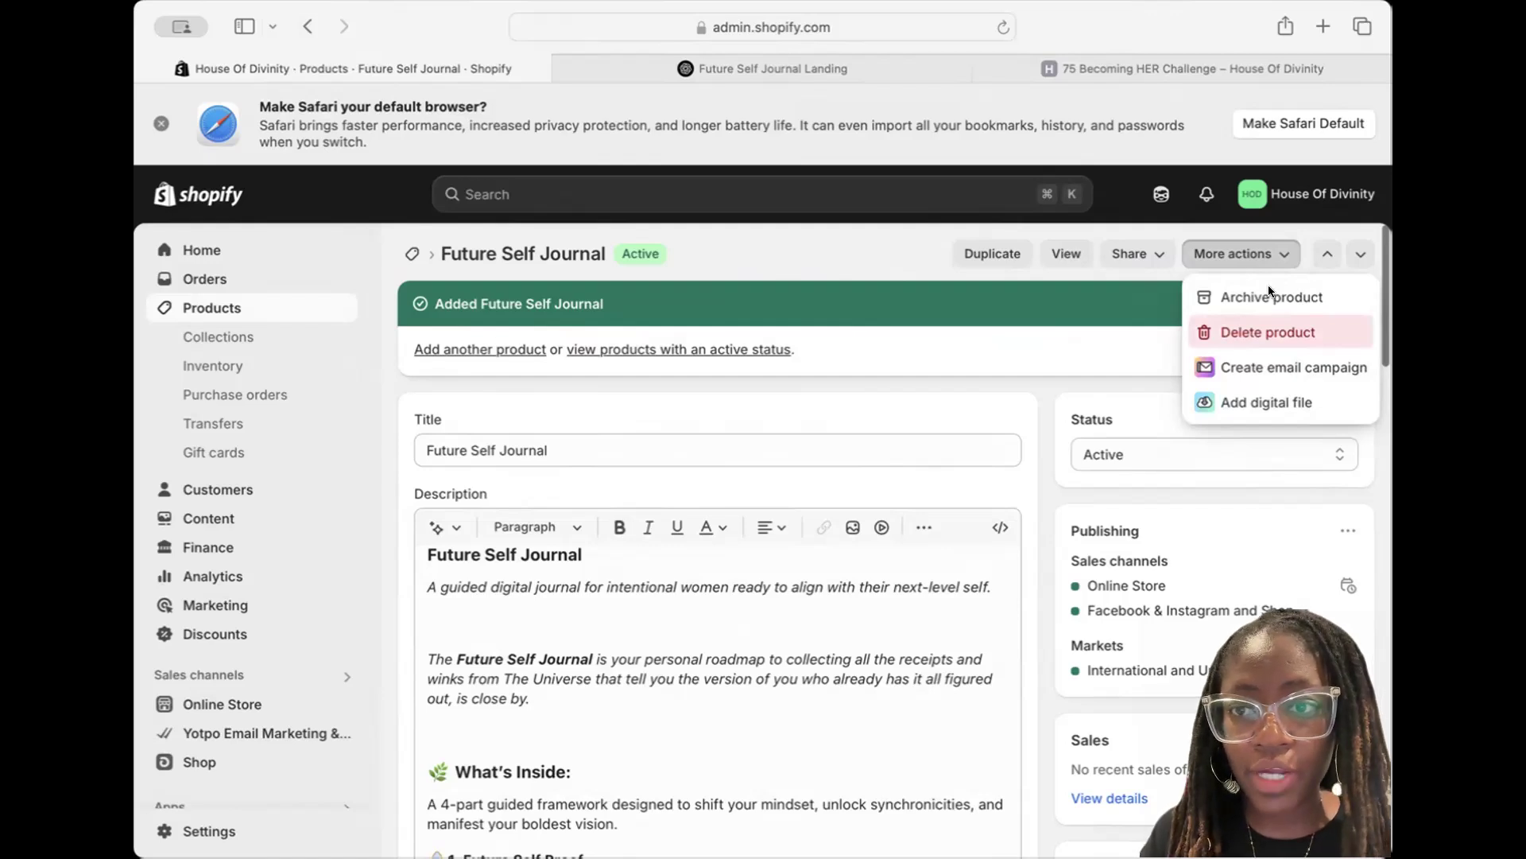
{"action": "left_click", "coordinate": [1270, 399]}
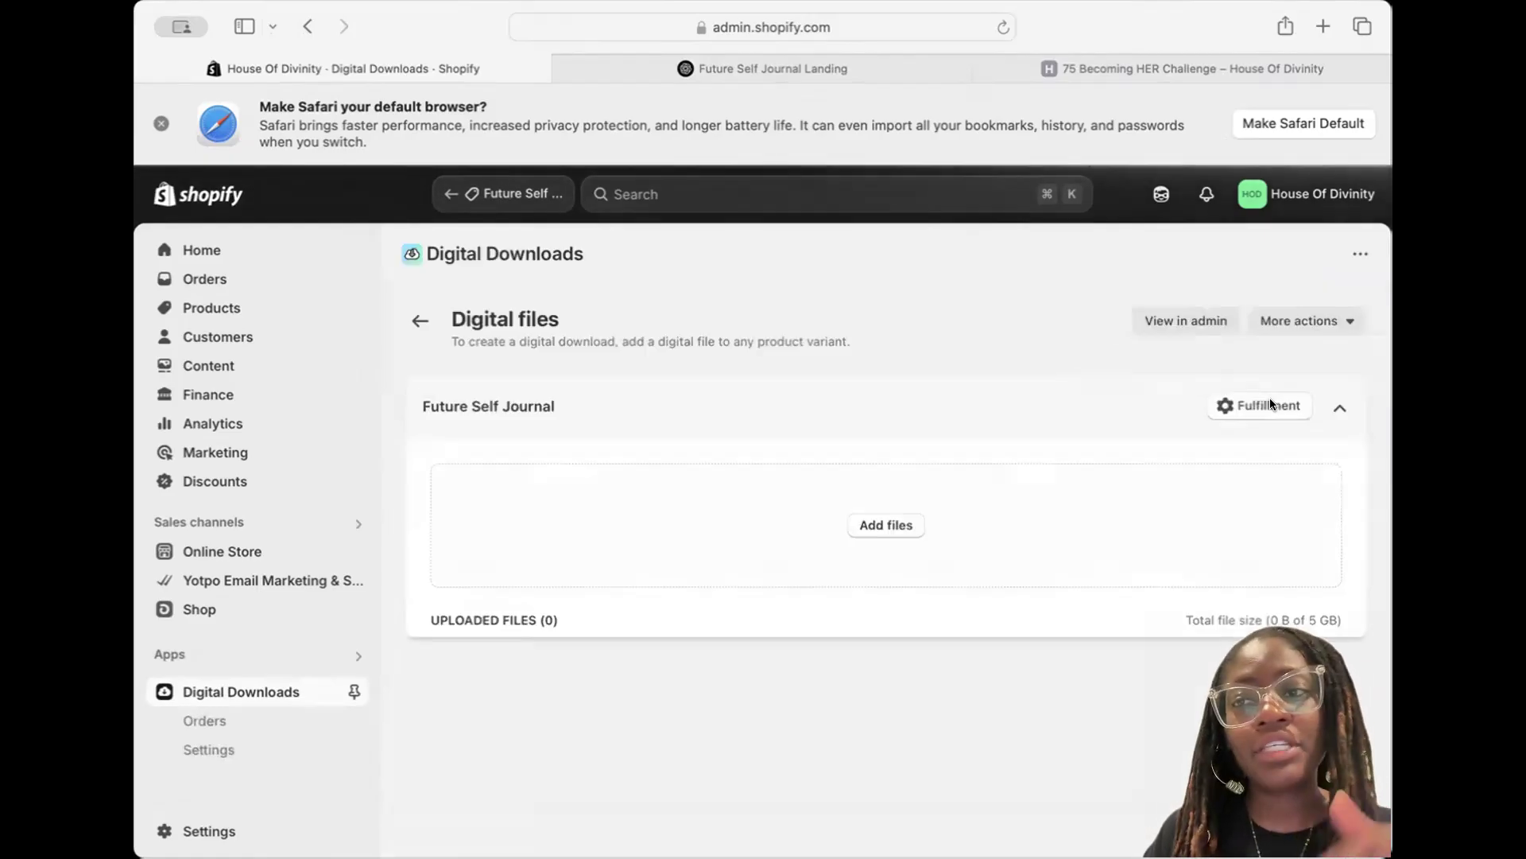
{"action": "left_click", "coordinate": [875, 526]}
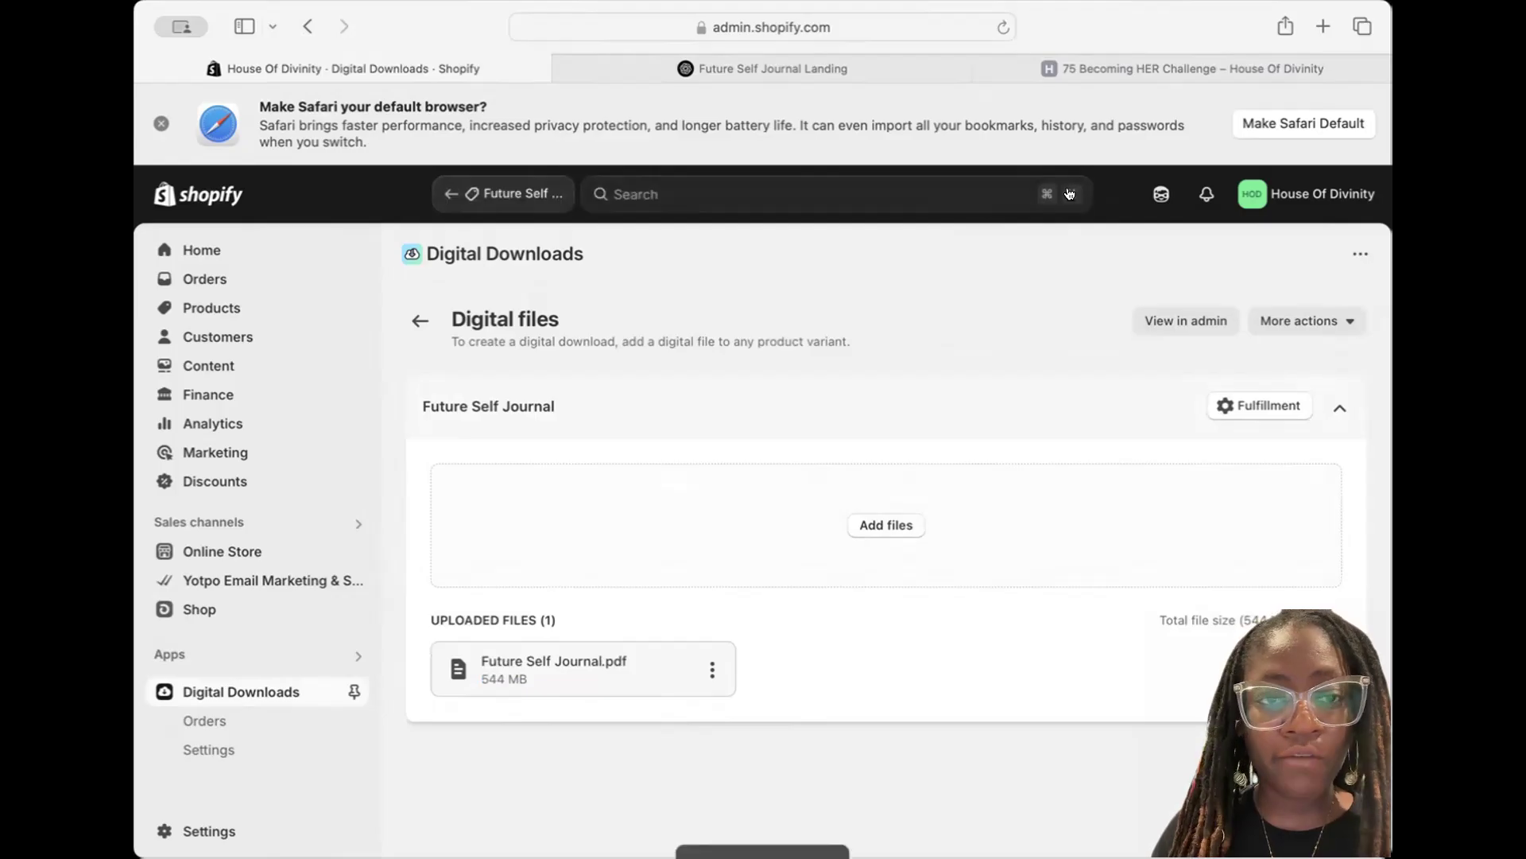
Leave the digital files page for the store's product list, and load the House Of Divinity storefront in the ChatGPT browser tab
{"action": "left_click", "coordinate": [419, 322]}
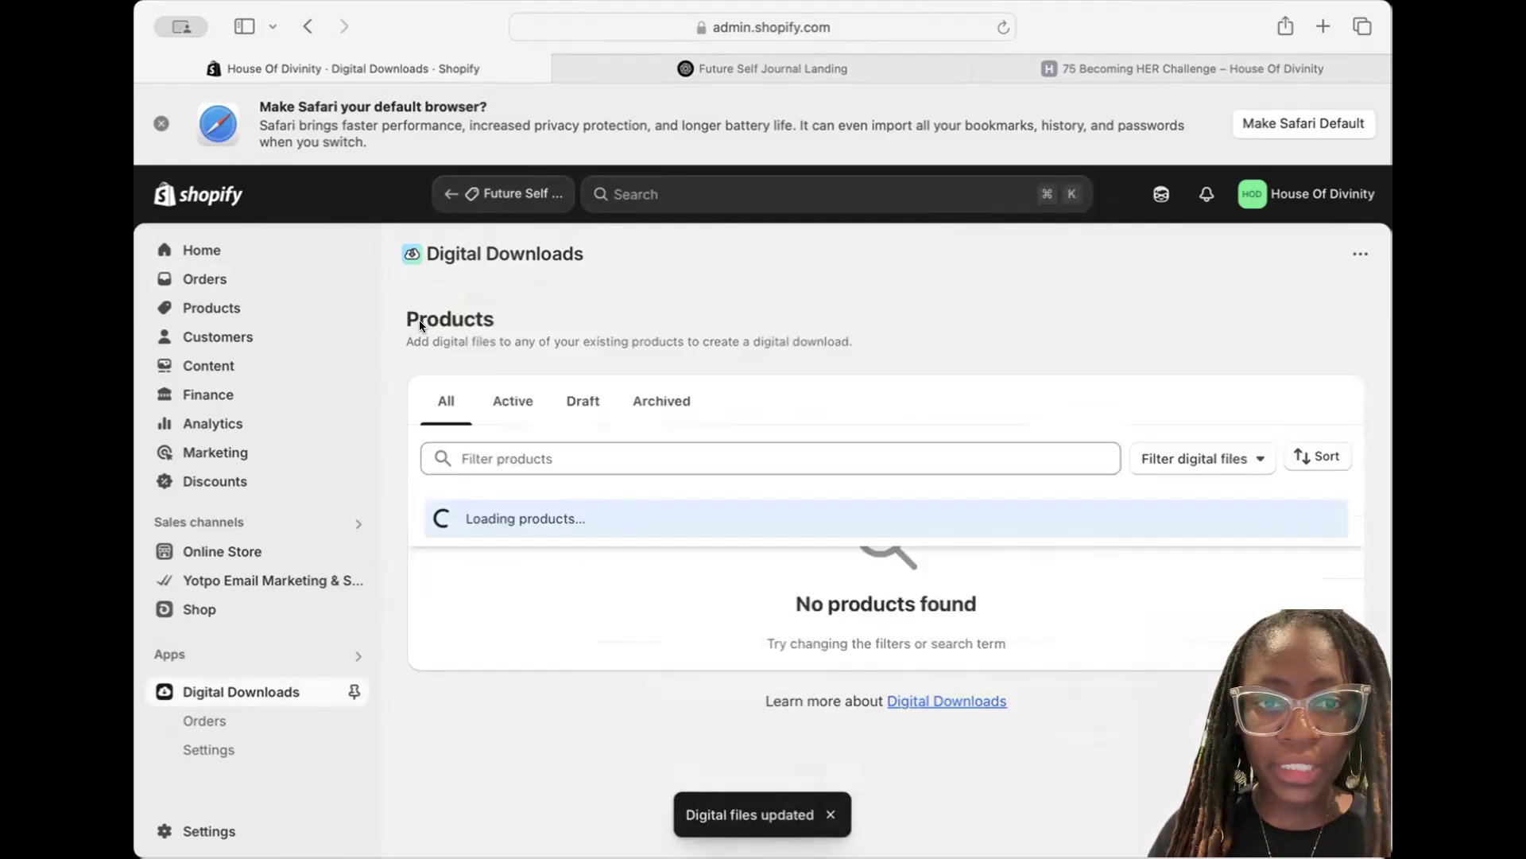
{"action": "left_click", "coordinate": [208, 307]}
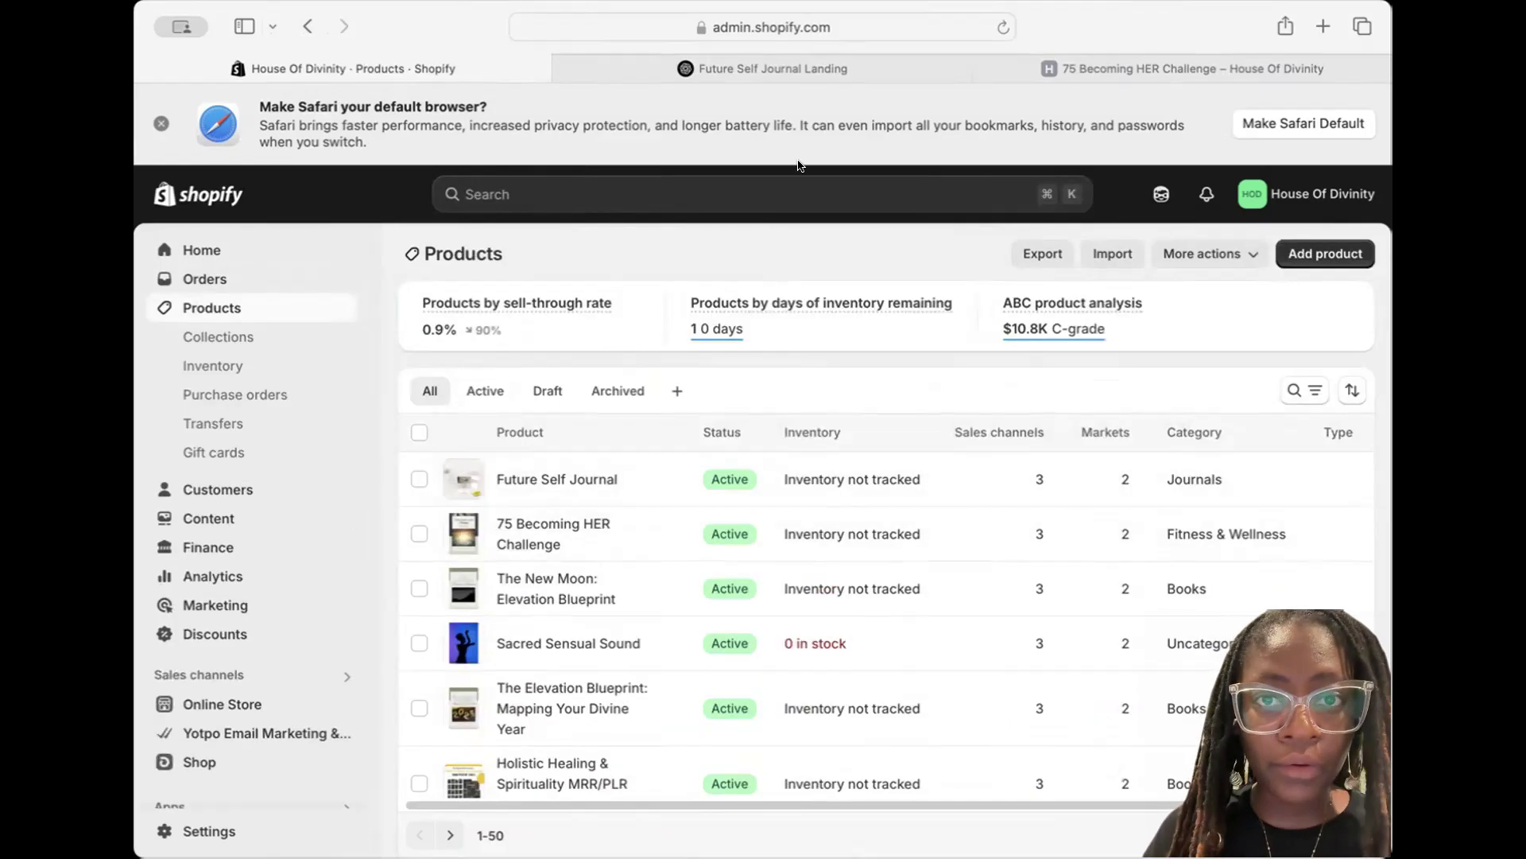
{"action": "left_click", "coordinate": [799, 68]}
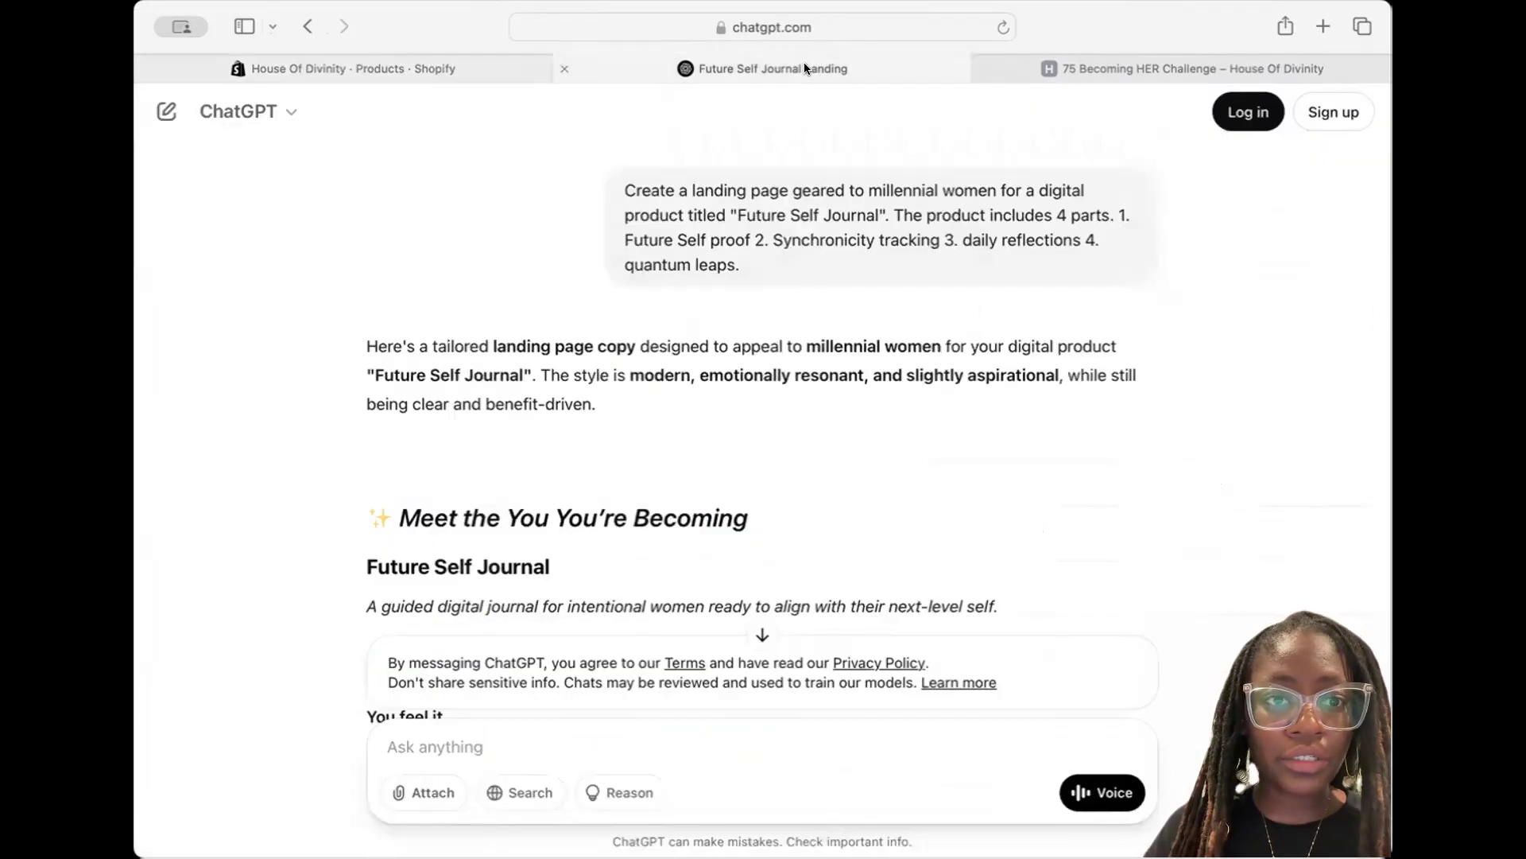
{"action": "left_click", "coordinate": [749, 29]}
{"action": "type", "text": "house"}
{"action": "key", "text": "Return"}
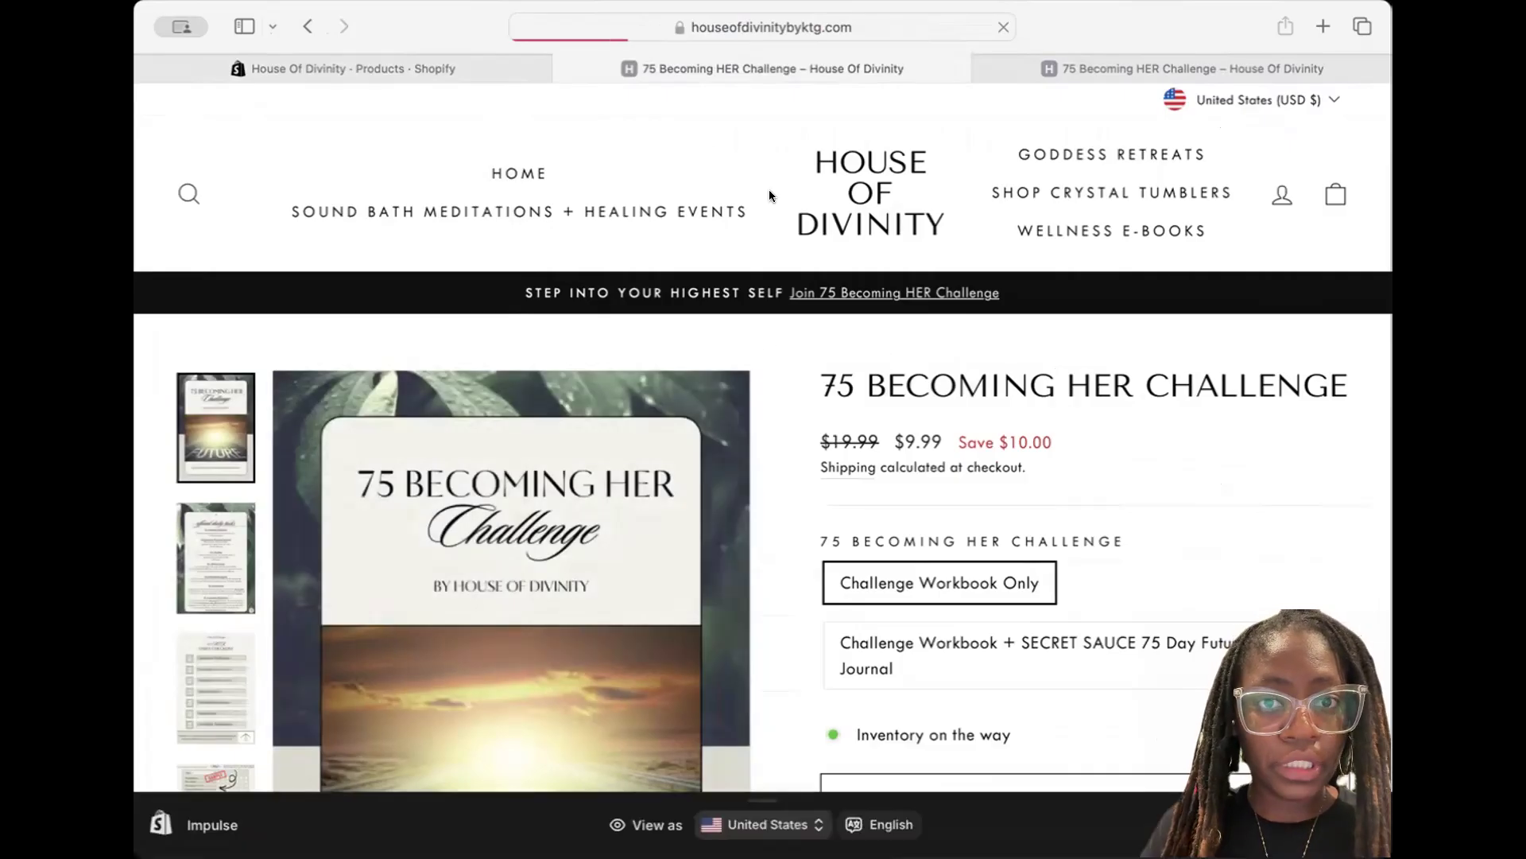
Search the storefront for "future self" and review the Future Self Journal product page as a customer sees it
{"action": "left_click", "coordinate": [180, 186]}
{"action": "type", "text": "future self"}
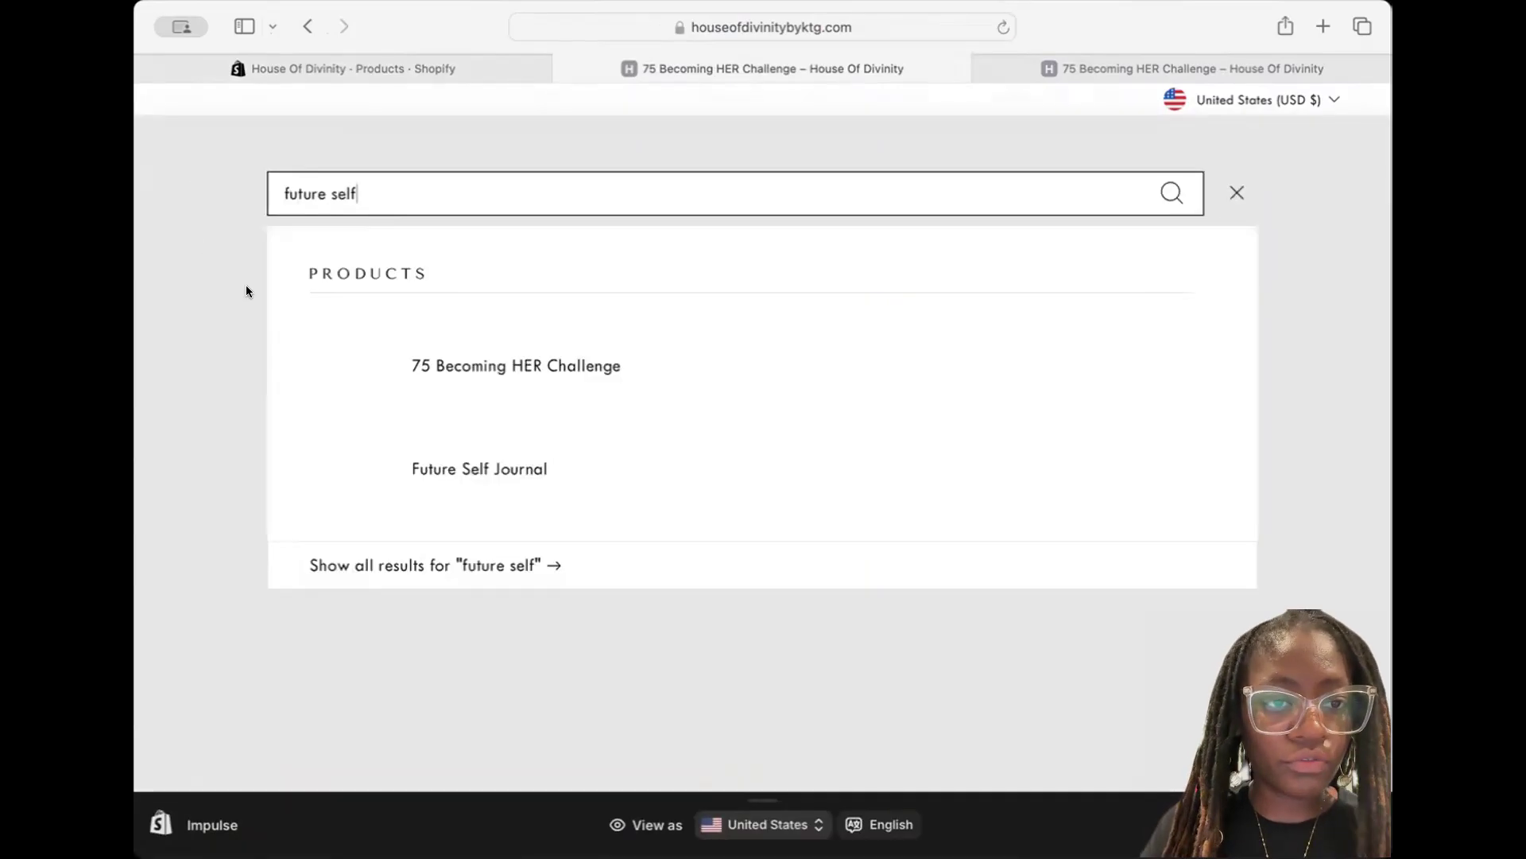
{"action": "left_click", "coordinate": [500, 469]}
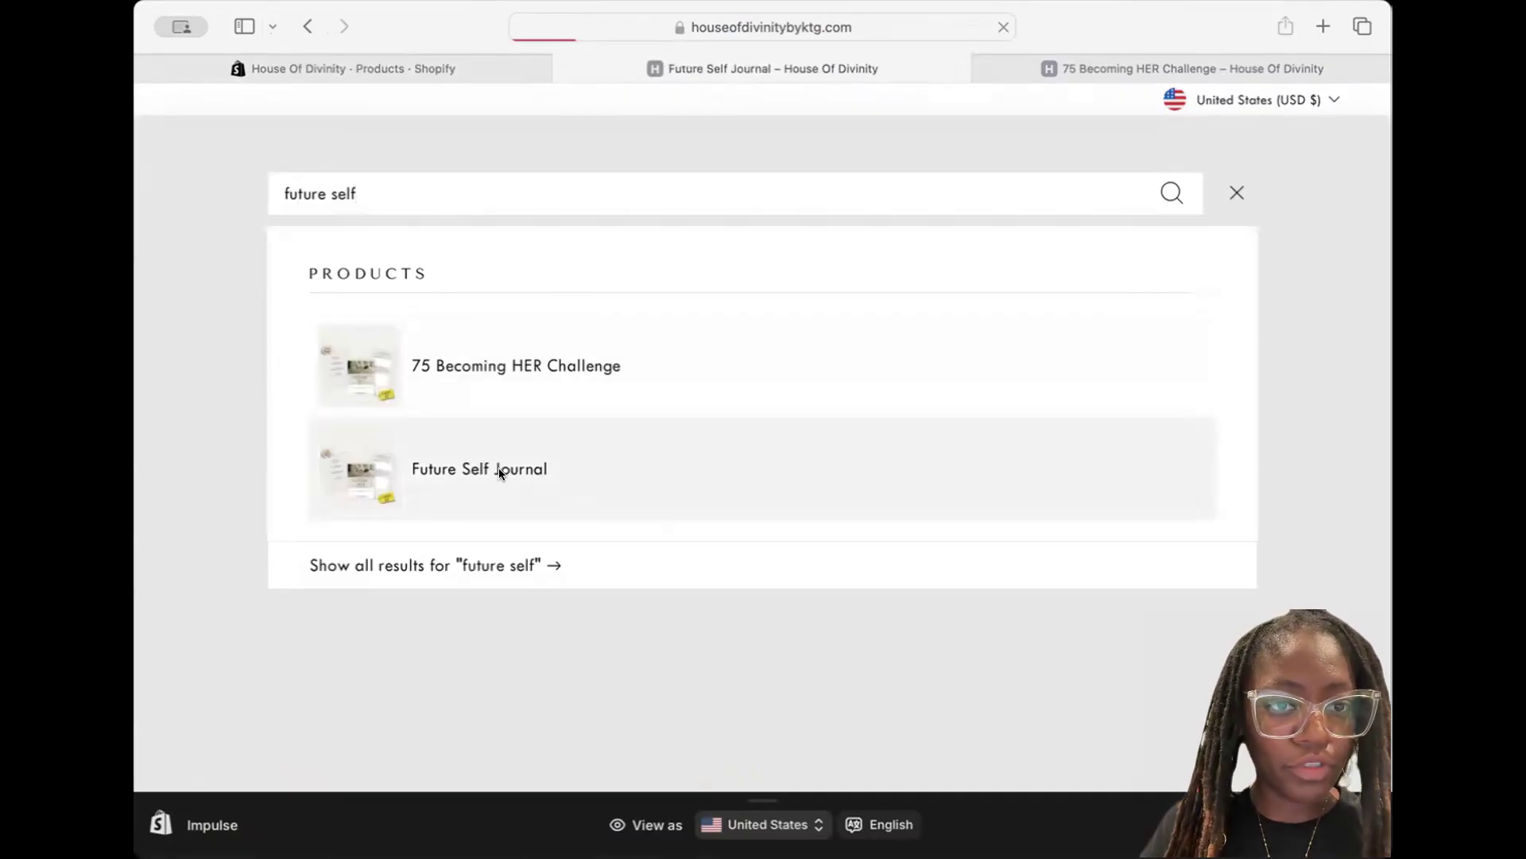
{"action": "scroll", "coordinate": [500, 474], "scroll_direction": "down", "scroll_amount": 5}
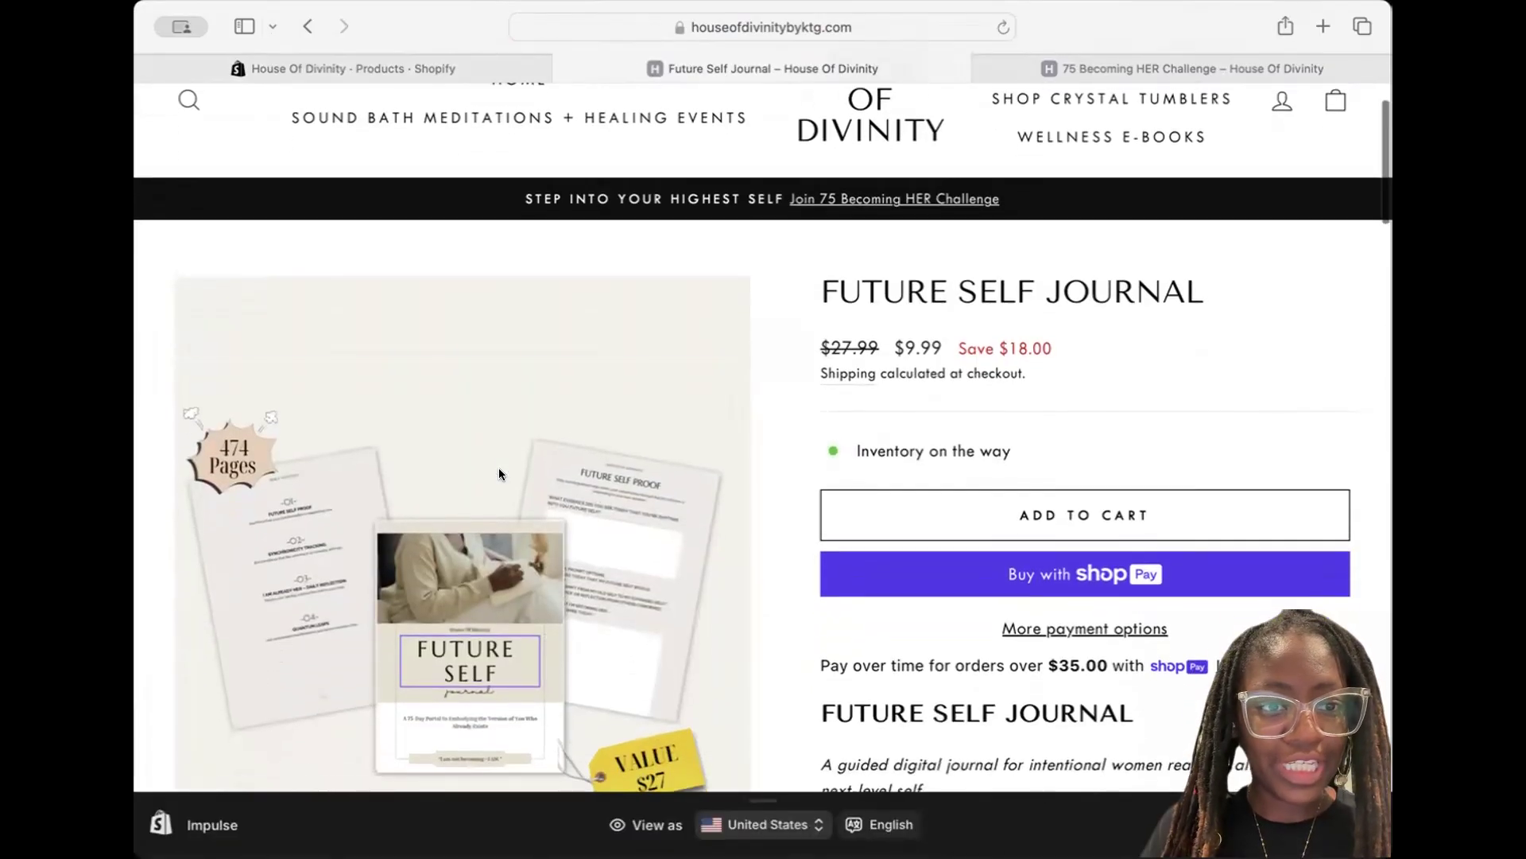
{"action": "scroll", "coordinate": [499, 474], "scroll_direction": "up", "scroll_amount": 5}
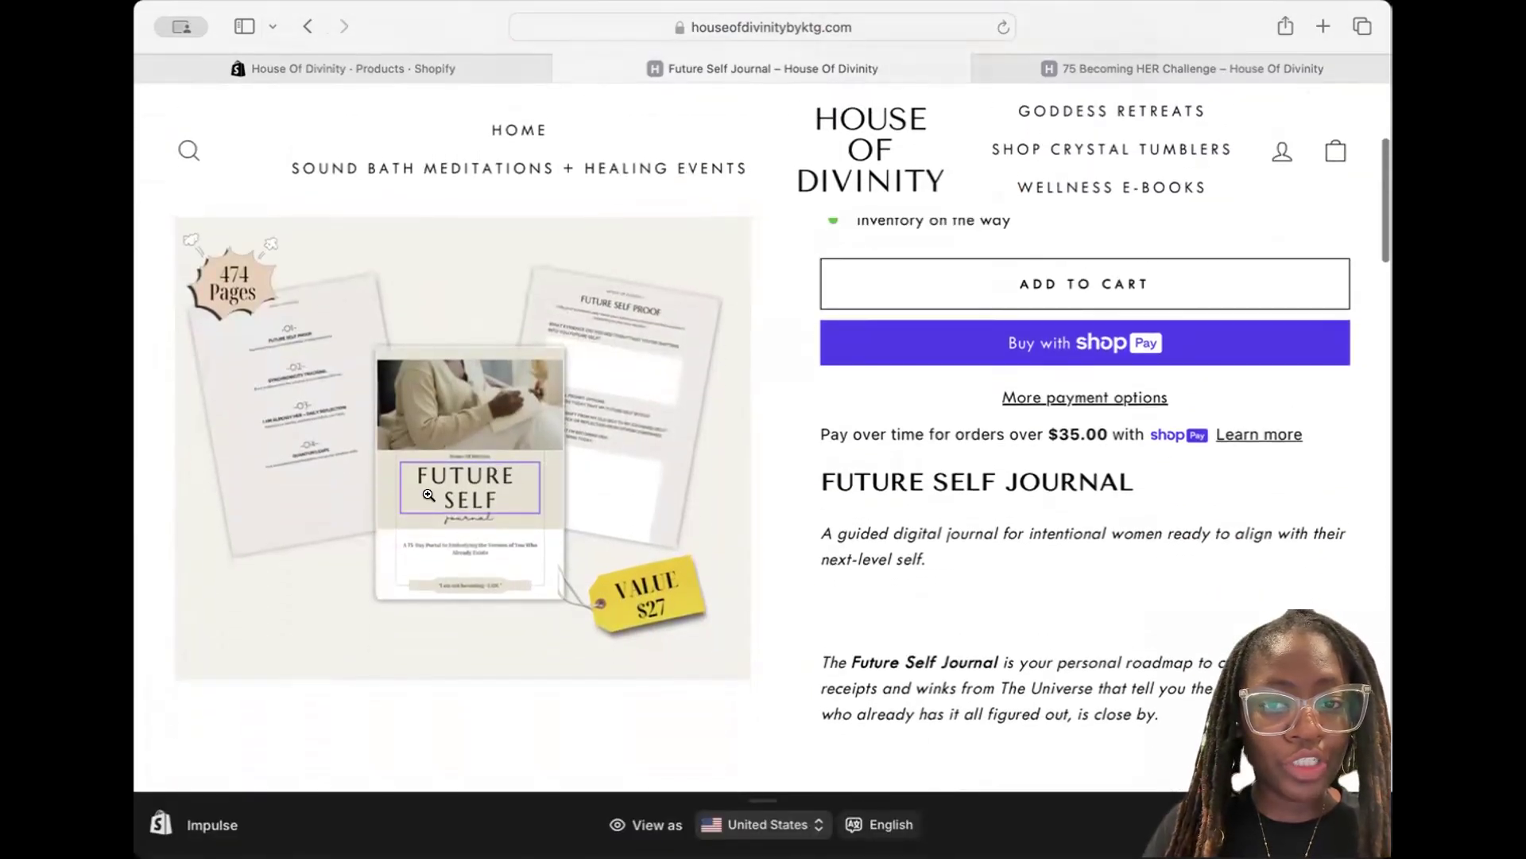
{"action": "scroll", "coordinate": [696, 459], "scroll_direction": "down", "scroll_amount": 1}
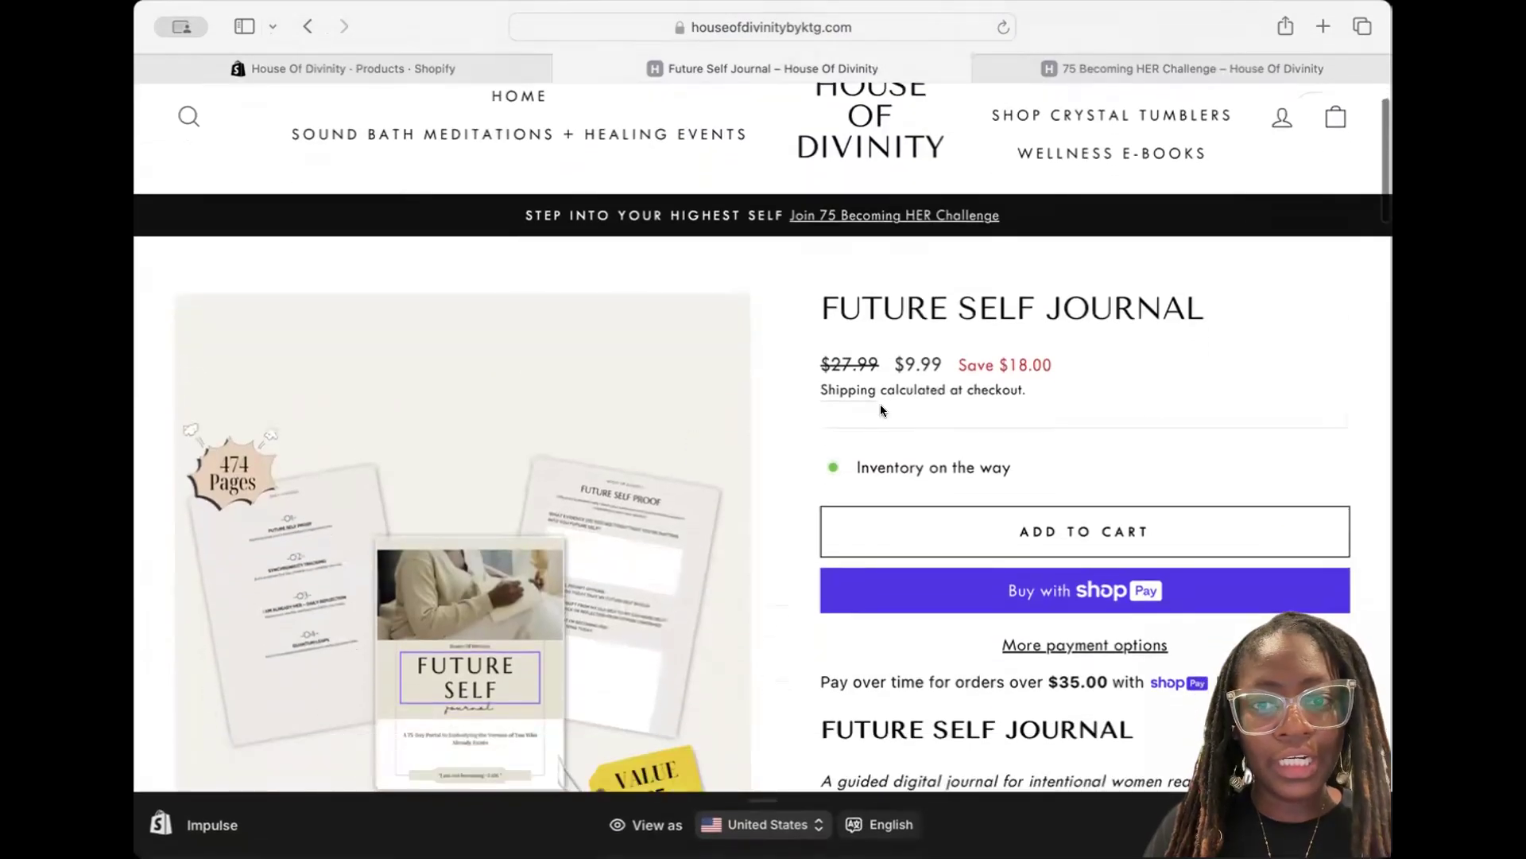
Reopen Future Self Journal in the Shopify admin and examine its description, pricing, inventory and shipping settings
{"action": "left_click", "coordinate": [350, 64]}
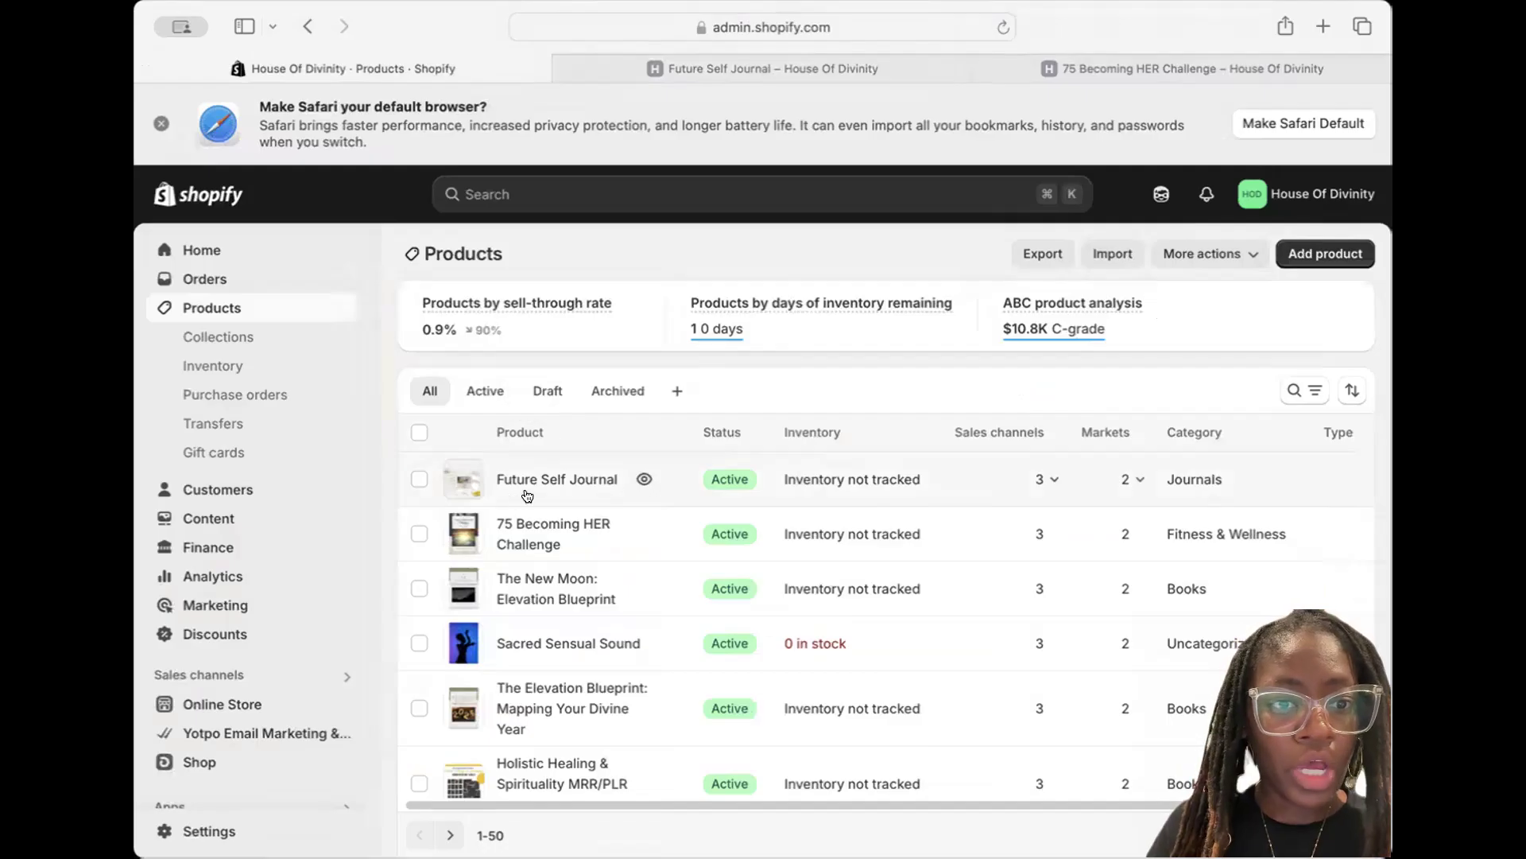
{"action": "left_click", "coordinate": [787, 509]}
{"action": "scroll", "coordinate": [813, 602], "scroll_direction": "down", "scroll_amount": 3}
{"action": "scroll", "coordinate": [813, 602], "scroll_direction": "down", "scroll_amount": 10}
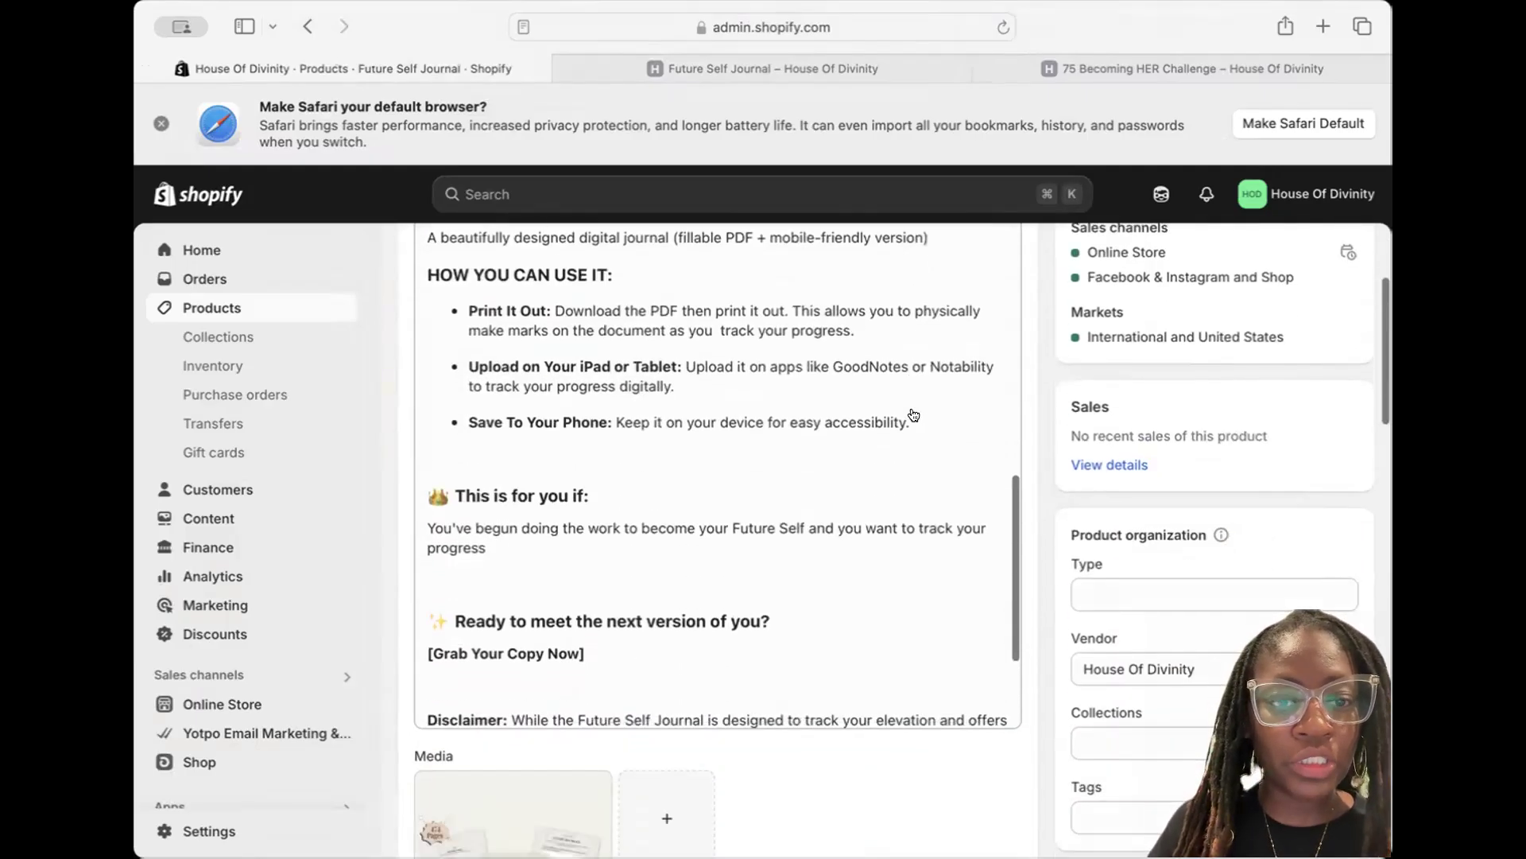
{"action": "scroll", "coordinate": [922, 628], "scroll_direction": "down", "scroll_amount": 10}
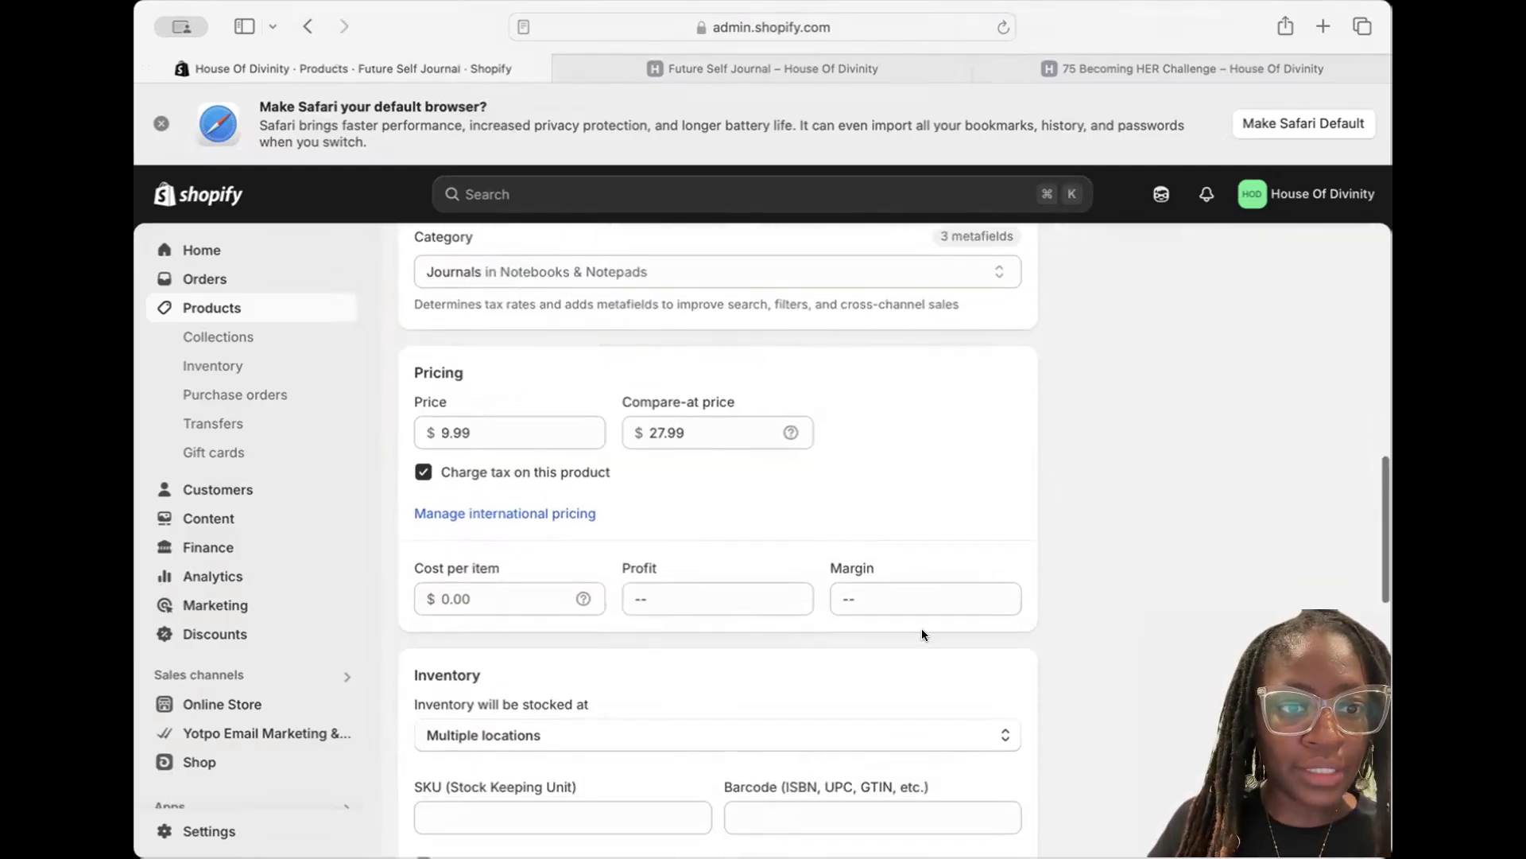
{"action": "scroll", "coordinate": [922, 630], "scroll_direction": "down", "scroll_amount": 5}
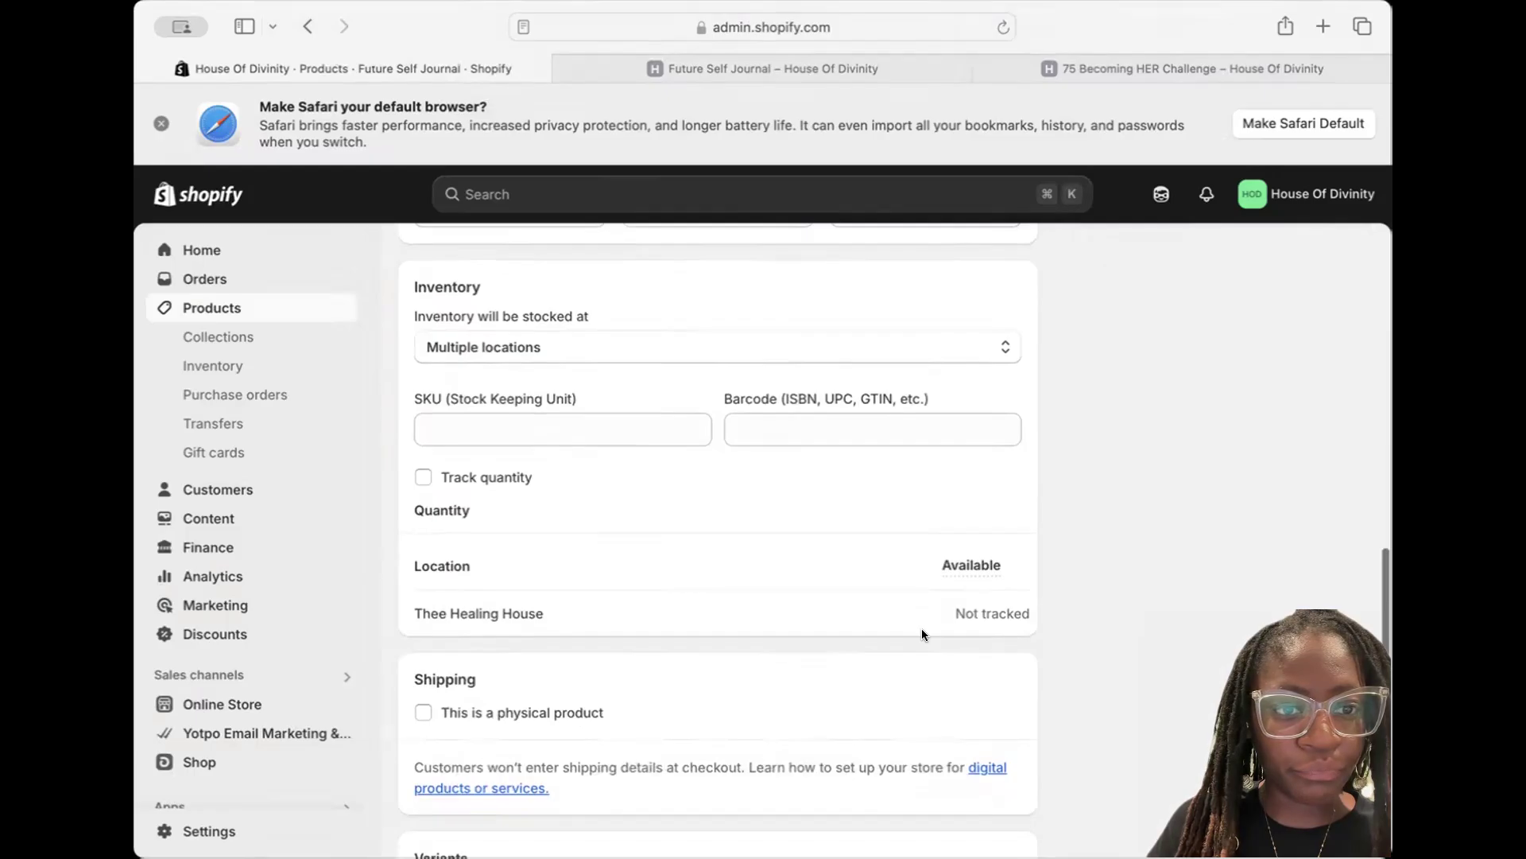
{"action": "scroll", "coordinate": [922, 634], "scroll_direction": "down", "scroll_amount": 4}
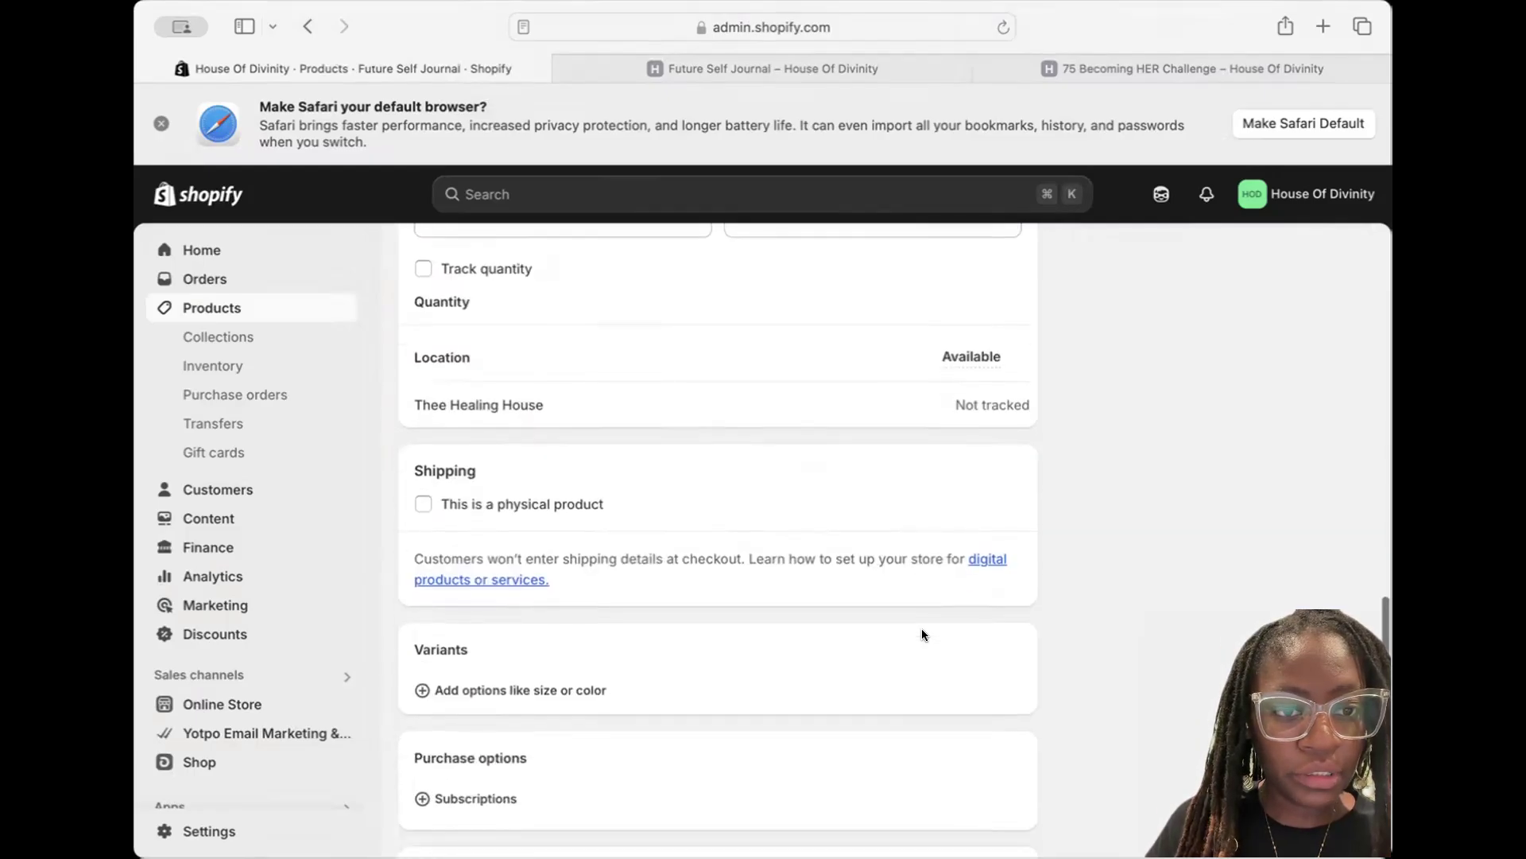
{"action": "scroll", "coordinate": [923, 634], "scroll_direction": "down", "scroll_amount": 5}
{"action": "scroll", "coordinate": [922, 628], "scroll_direction": "down", "scroll_amount": 3}
{"action": "scroll", "coordinate": [923, 628], "scroll_direction": "up", "scroll_amount": 10}
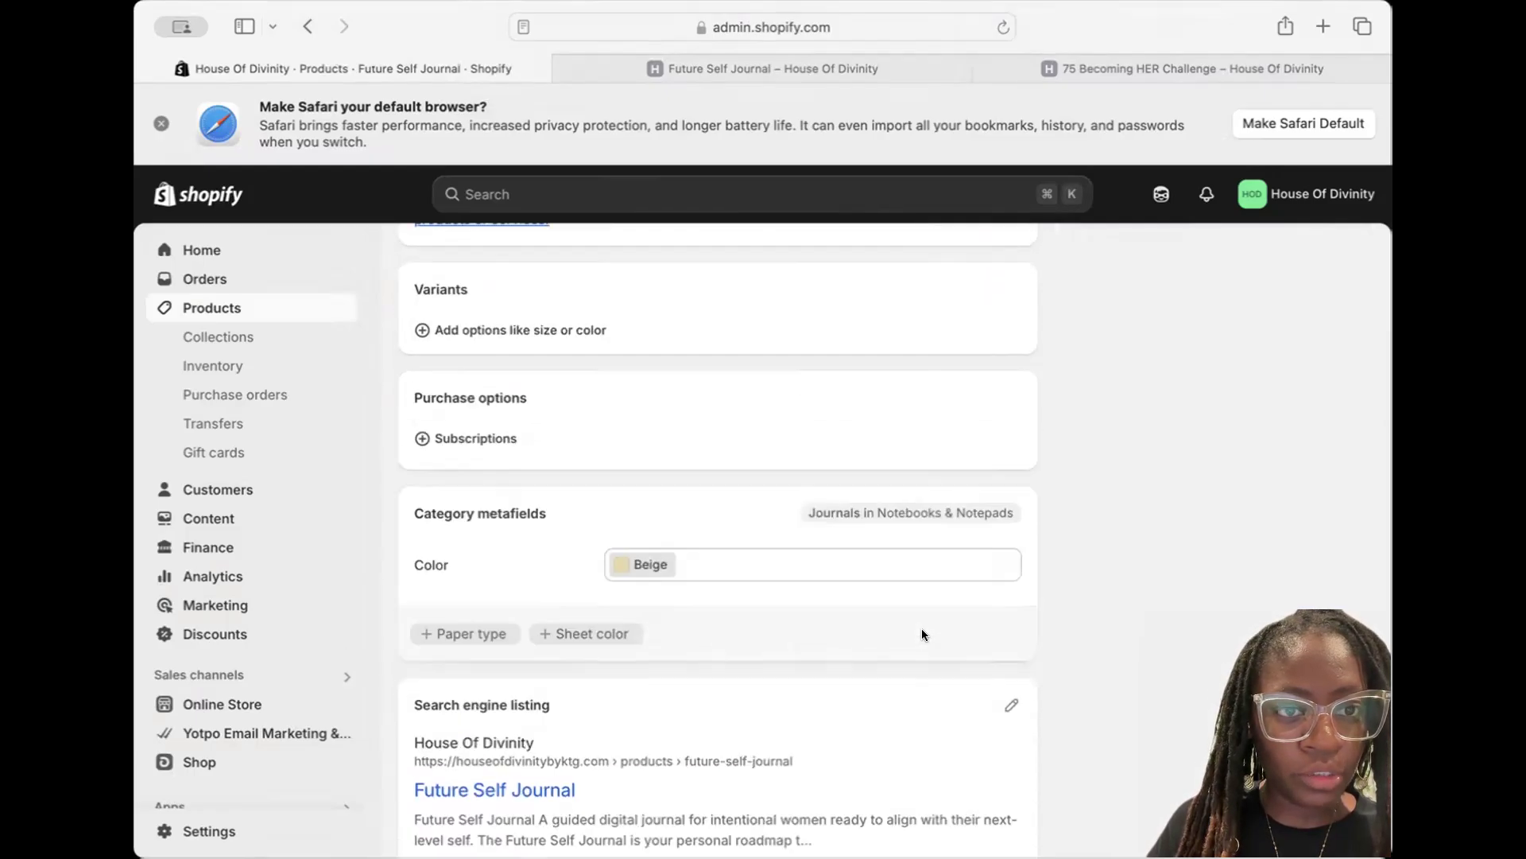
{"action": "scroll", "coordinate": [922, 628], "scroll_direction": "up", "scroll_amount": 8}
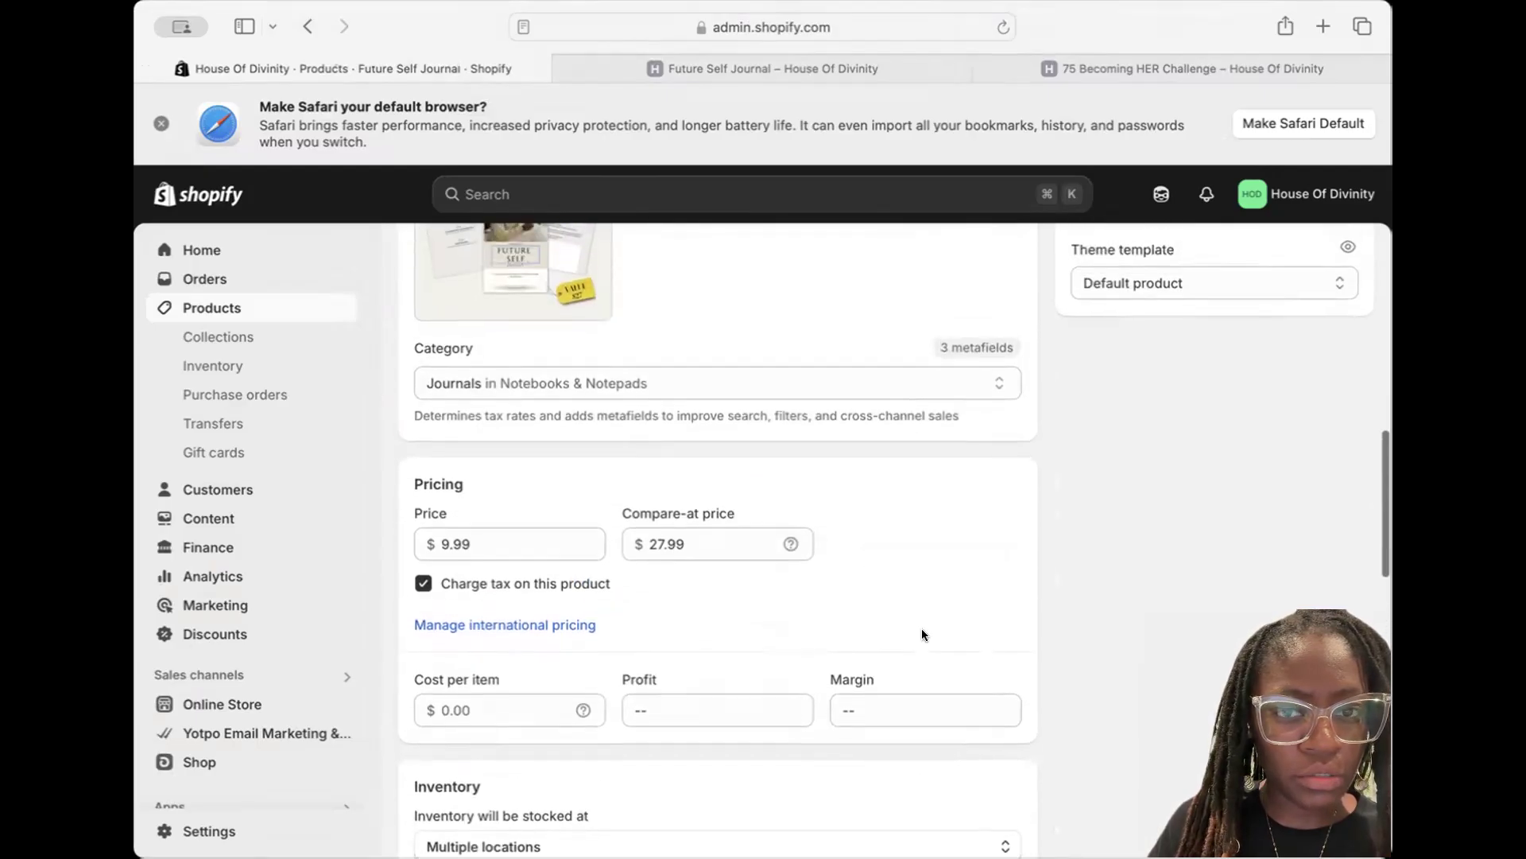
{"action": "scroll", "coordinate": [922, 628], "scroll_direction": "up", "scroll_amount": 6}
{"action": "scroll", "coordinate": [922, 628], "scroll_direction": "up", "scroll_amount": 1}
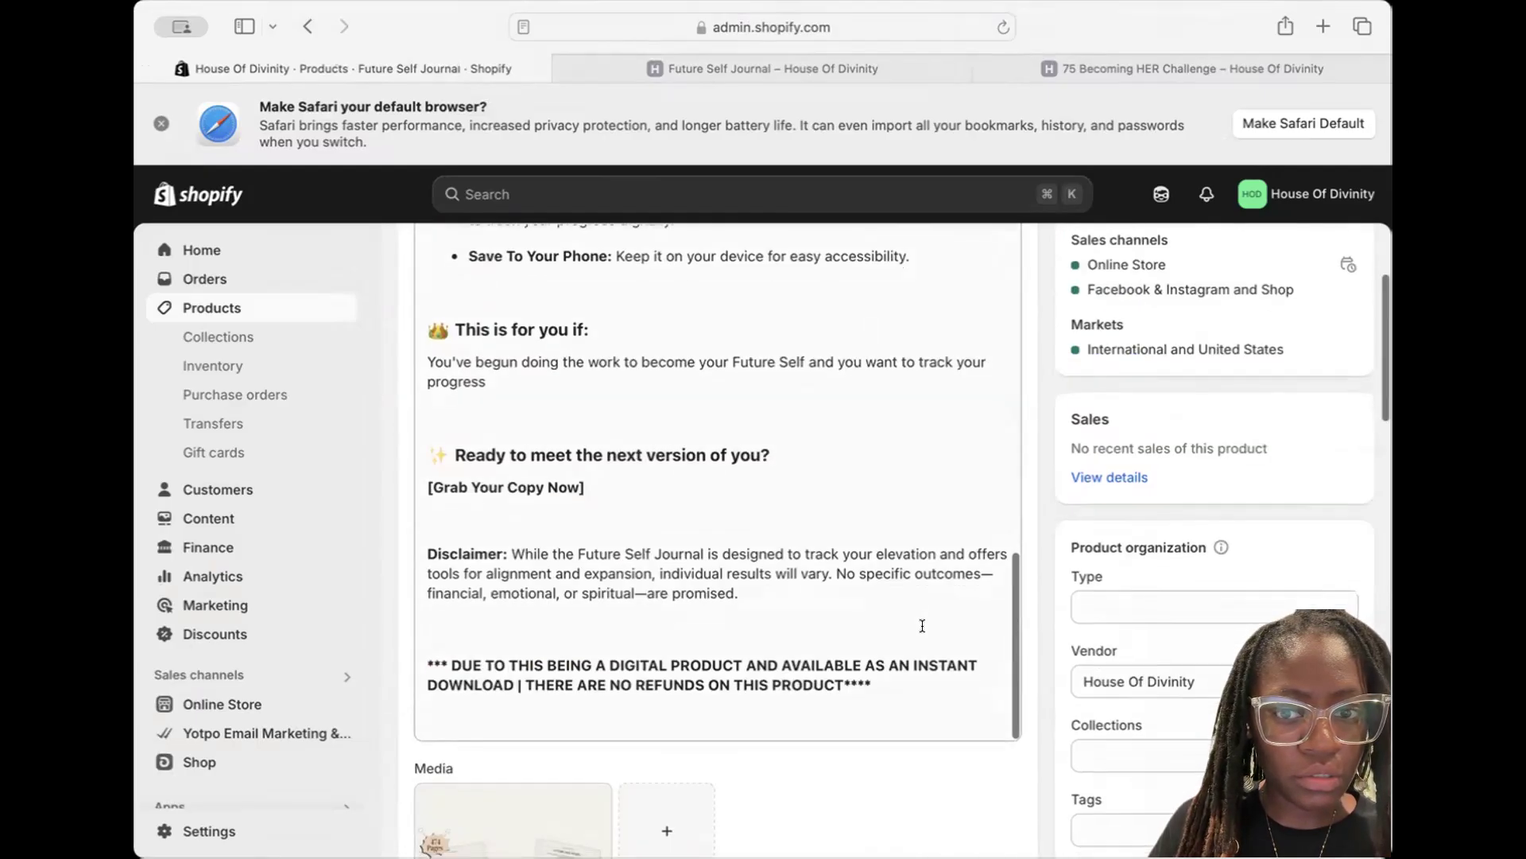
{"action": "scroll", "coordinate": [922, 628], "scroll_direction": "down", "scroll_amount": 8}
{"action": "scroll", "coordinate": [923, 628], "scroll_direction": "down", "scroll_amount": 5}
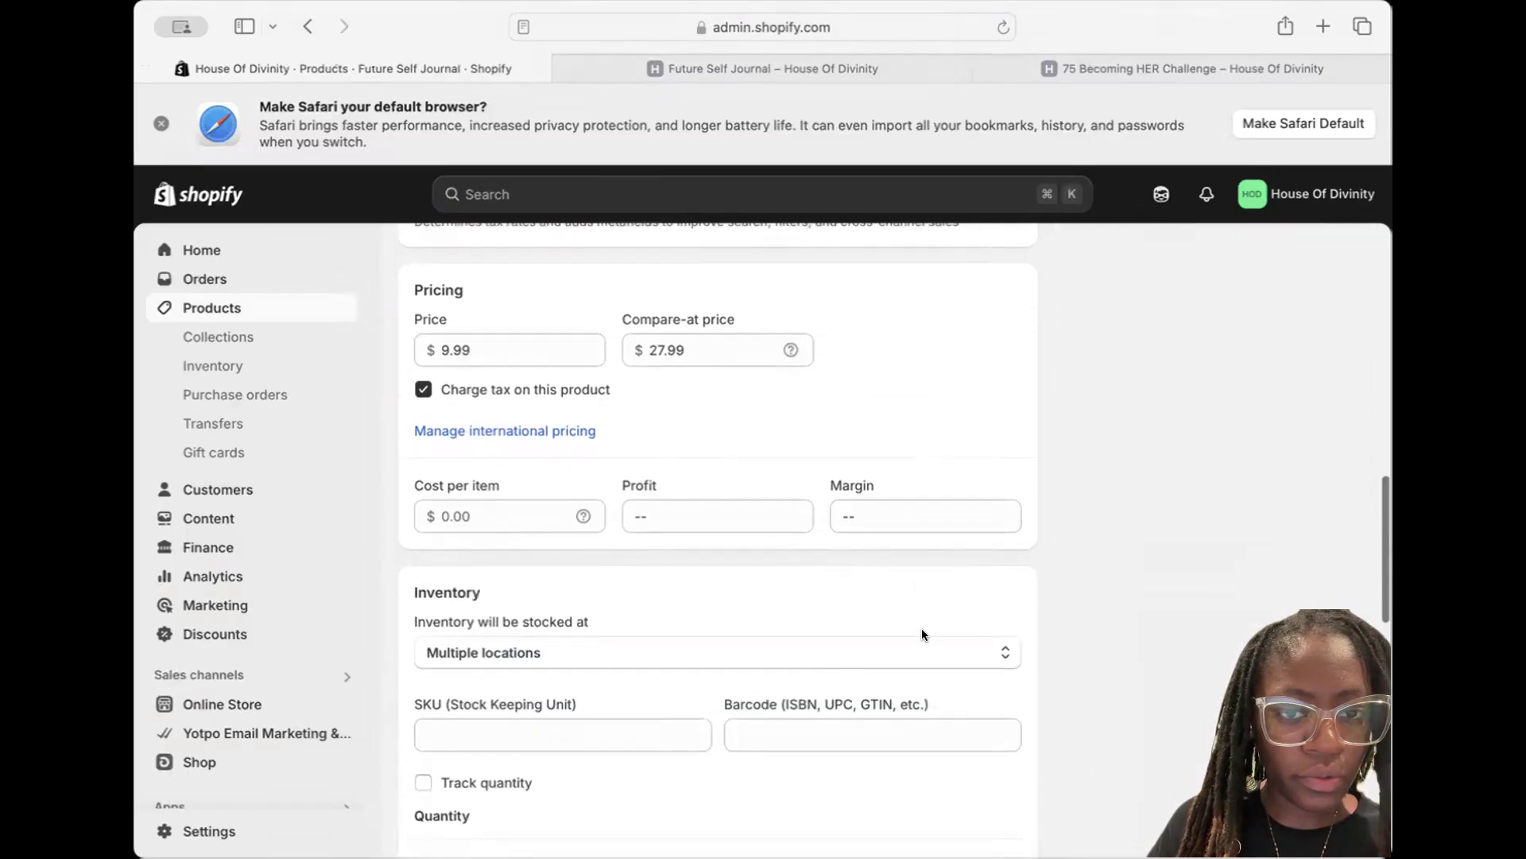
{"action": "scroll", "coordinate": [922, 633], "scroll_direction": "down", "scroll_amount": 3}
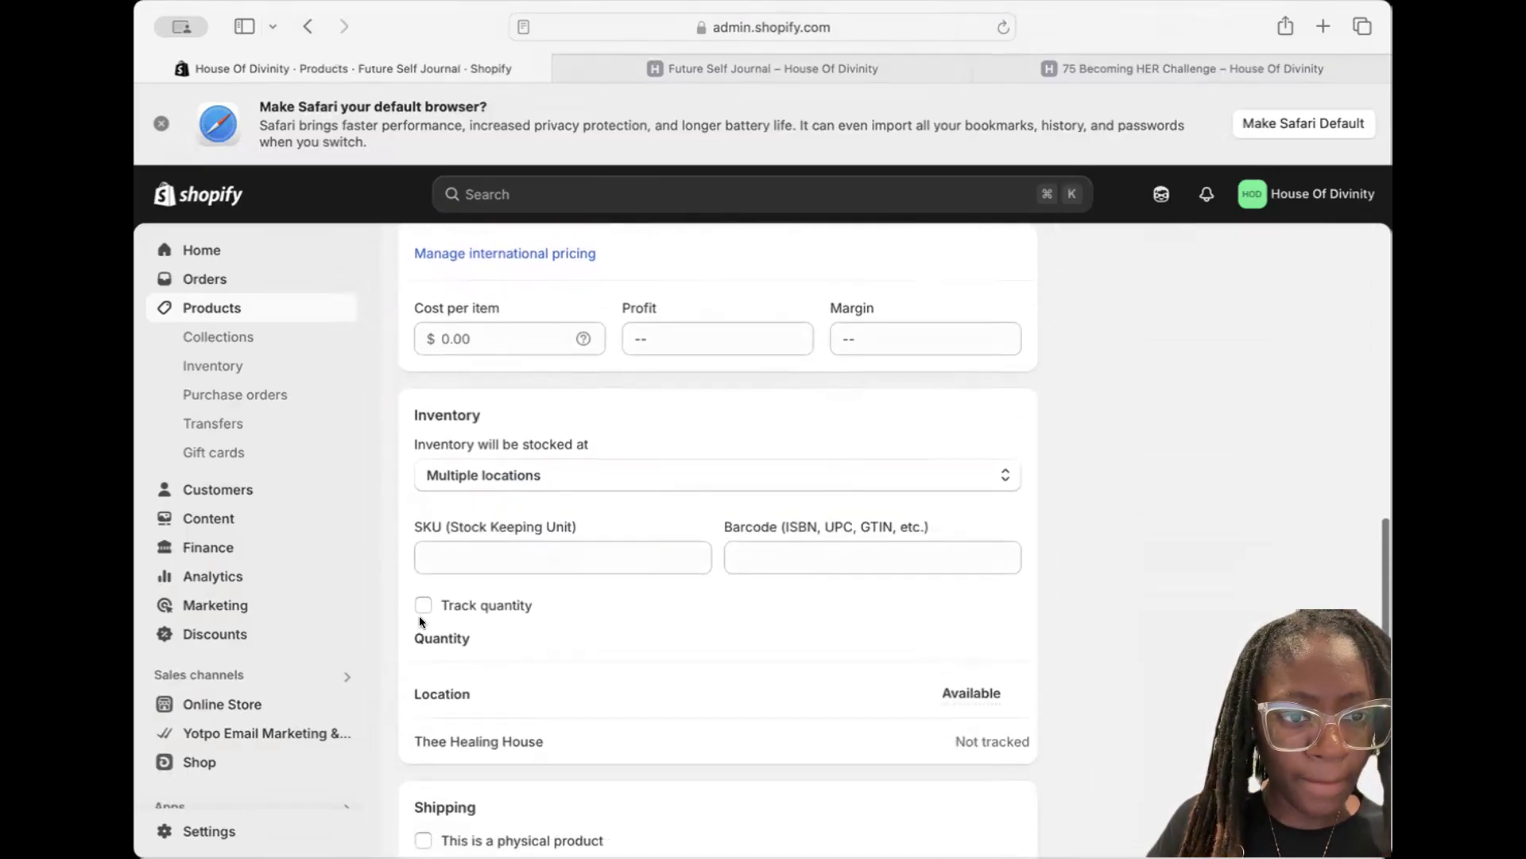
Toggle quantity tracking on and back off in the product's inventory settings
{"action": "left_click", "coordinate": [423, 605]}
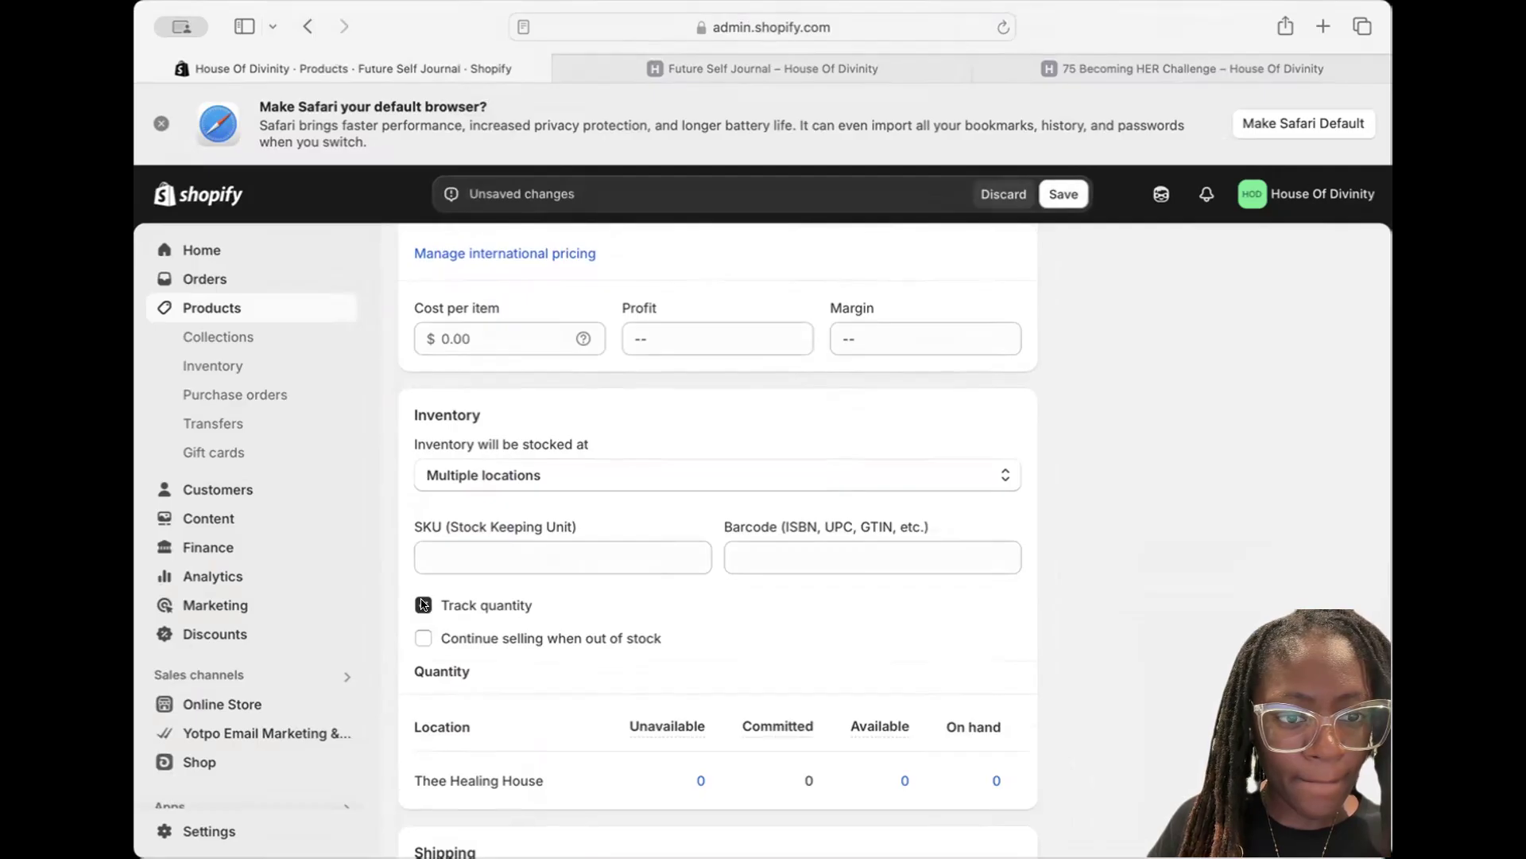
{"action": "left_click", "coordinate": [423, 604]}
{"action": "mouse_move", "coordinate": [961, 693]}
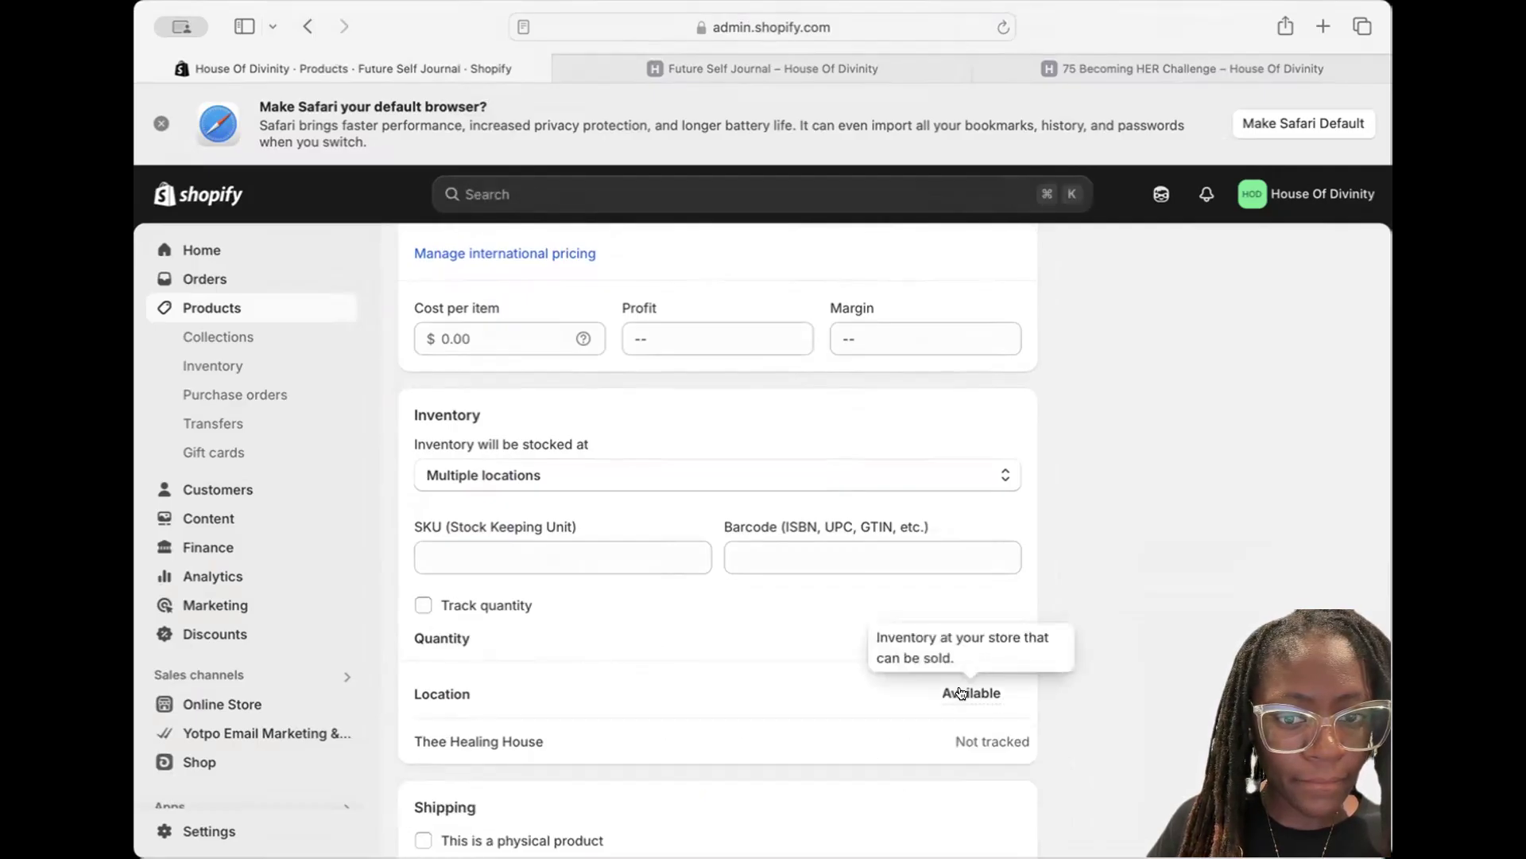
Add the Future Self Journal to the Wellness eBooks collection and save the product
{"action": "scroll", "coordinate": [706, 518], "scroll_direction": "up", "scroll_amount": 1}
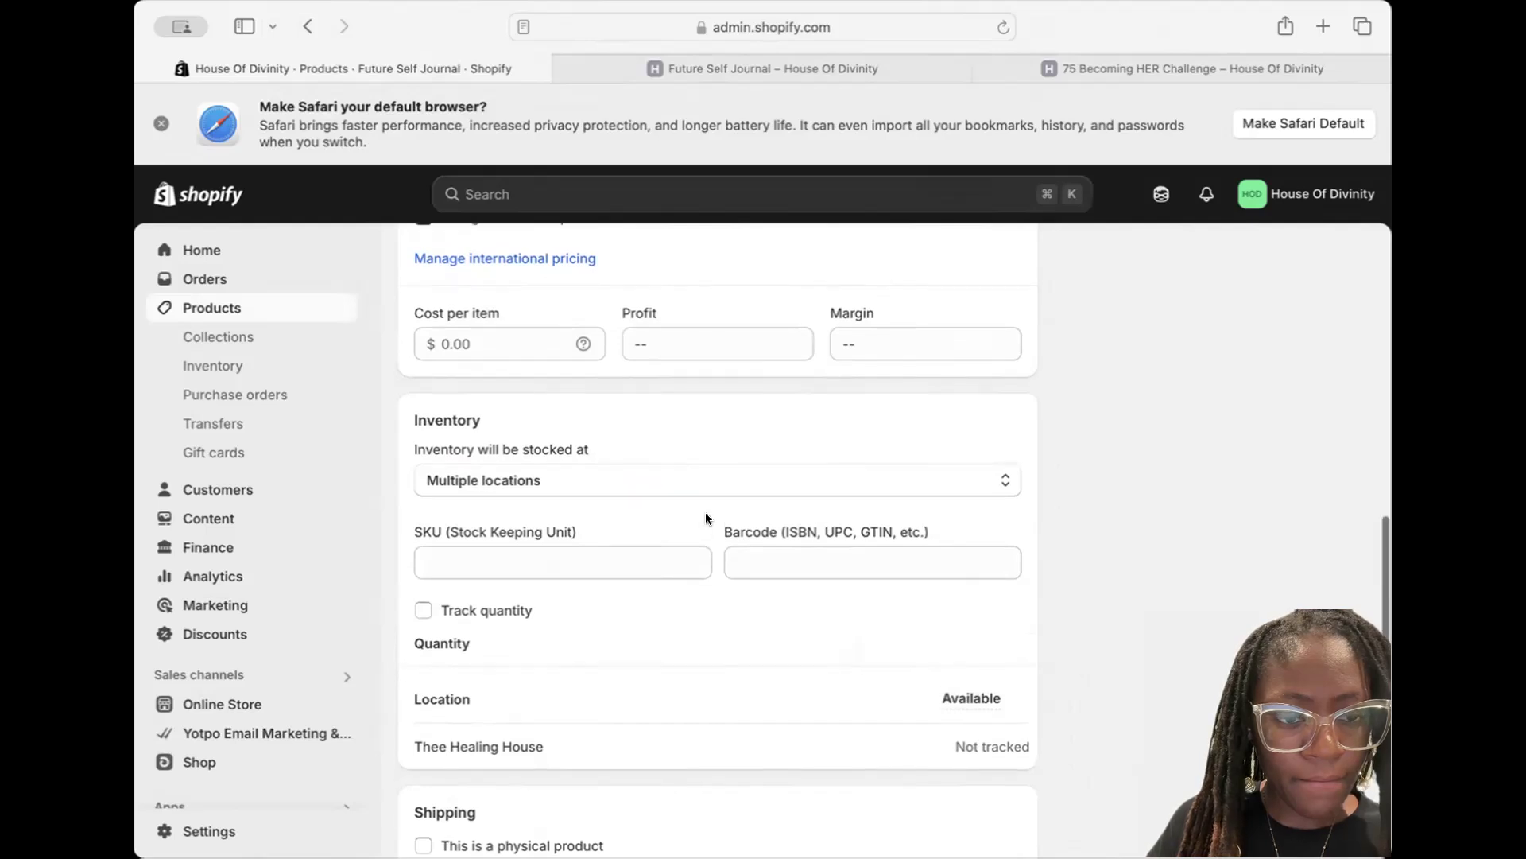
{"action": "scroll", "coordinate": [706, 519], "scroll_direction": "down", "scroll_amount": 5}
{"action": "scroll", "coordinate": [706, 518], "scroll_direction": "down", "scroll_amount": 5}
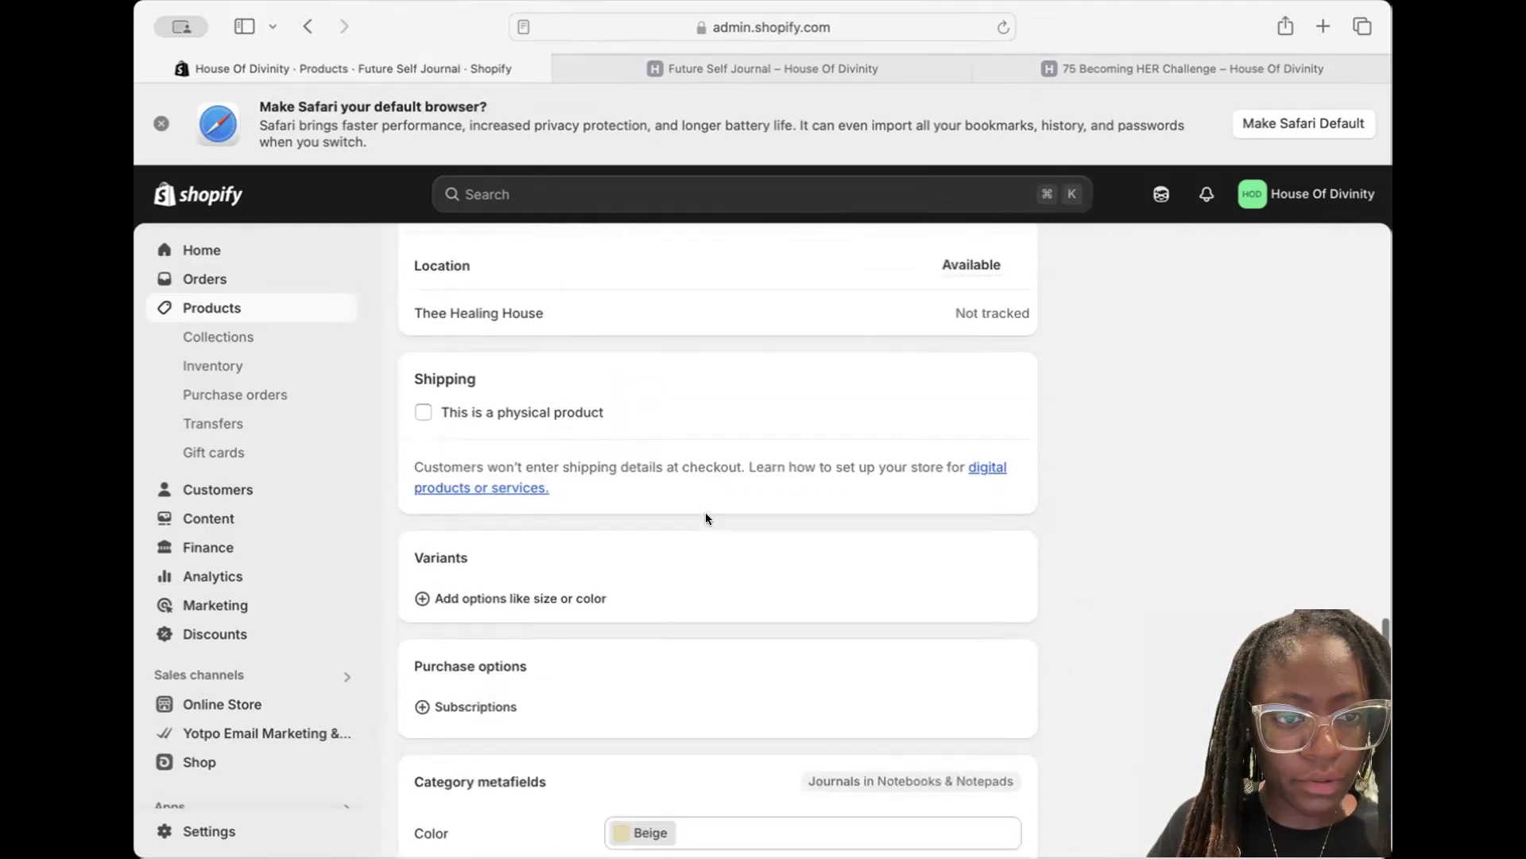
{"action": "scroll", "coordinate": [706, 519], "scroll_direction": "down", "scroll_amount": 5}
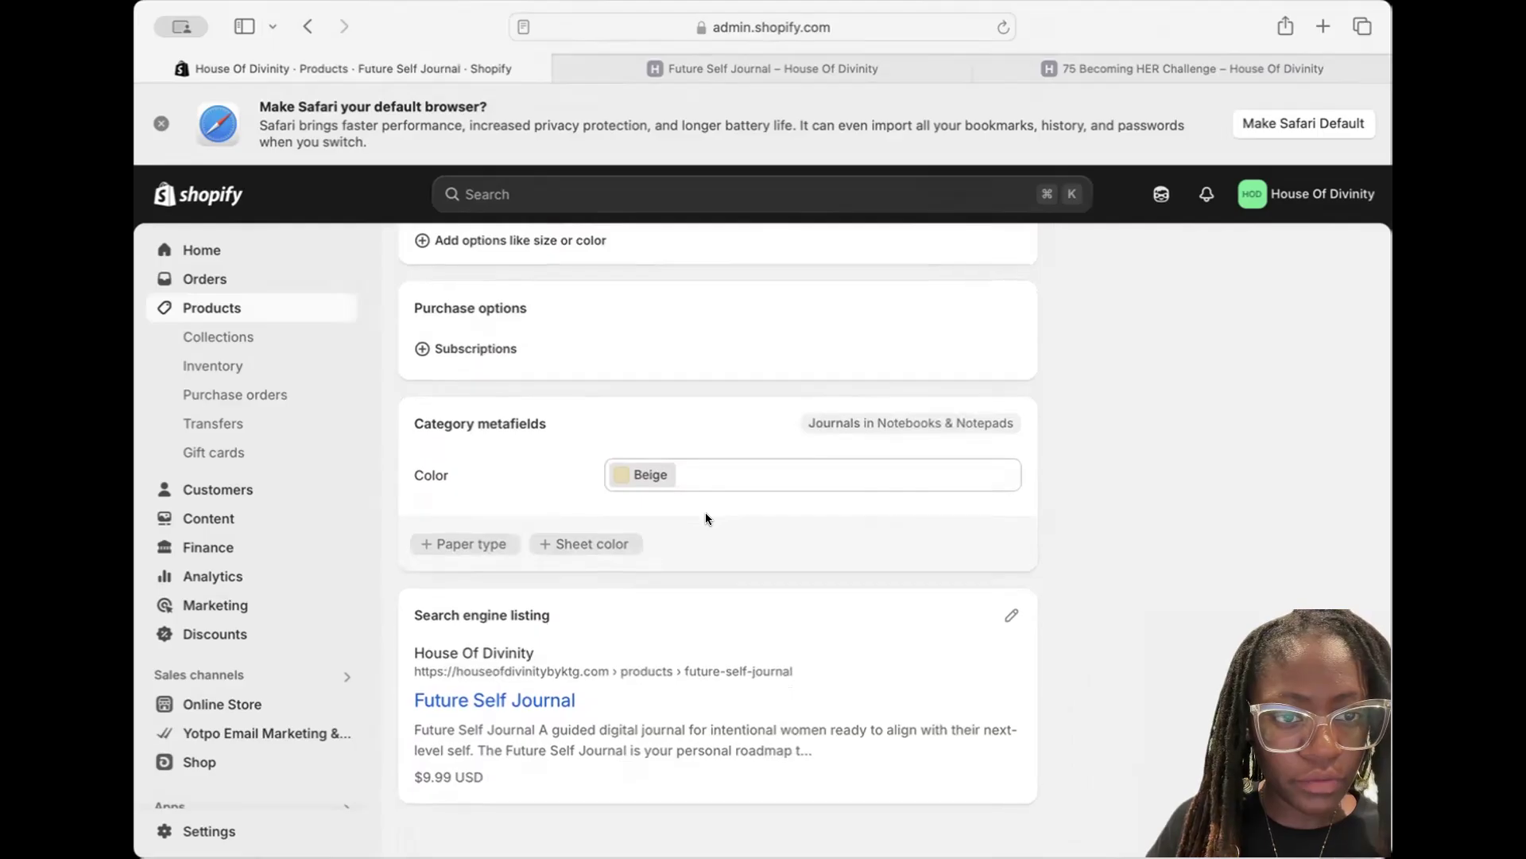
{"action": "scroll", "coordinate": [706, 518], "scroll_direction": "up", "scroll_amount": 15}
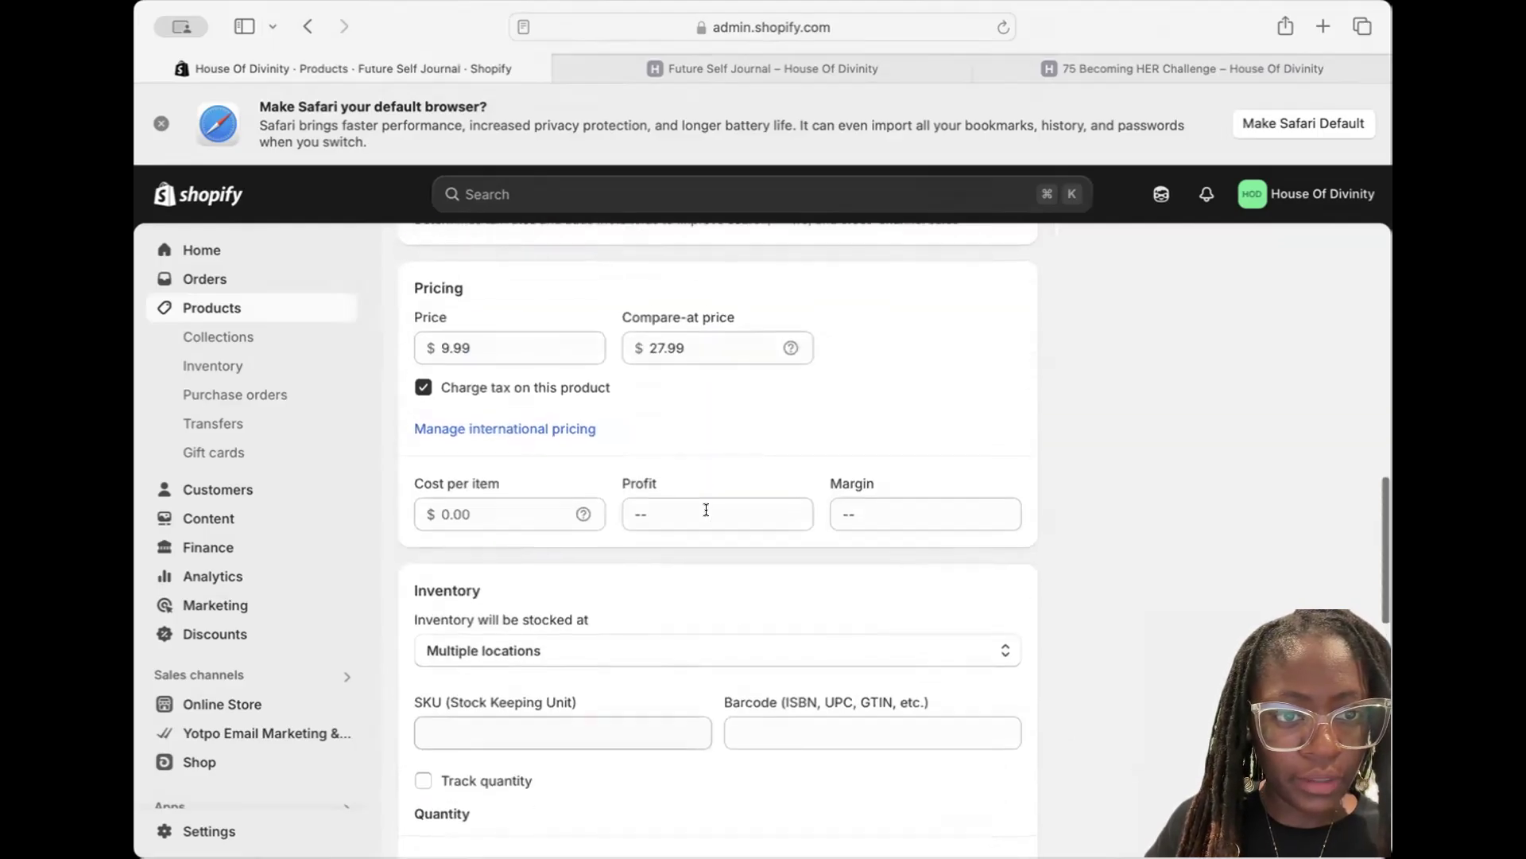
{"action": "scroll", "coordinate": [706, 509], "scroll_direction": "up", "scroll_amount": 15}
{"action": "scroll", "coordinate": [1142, 765], "scroll_direction": "down", "scroll_amount": 4}
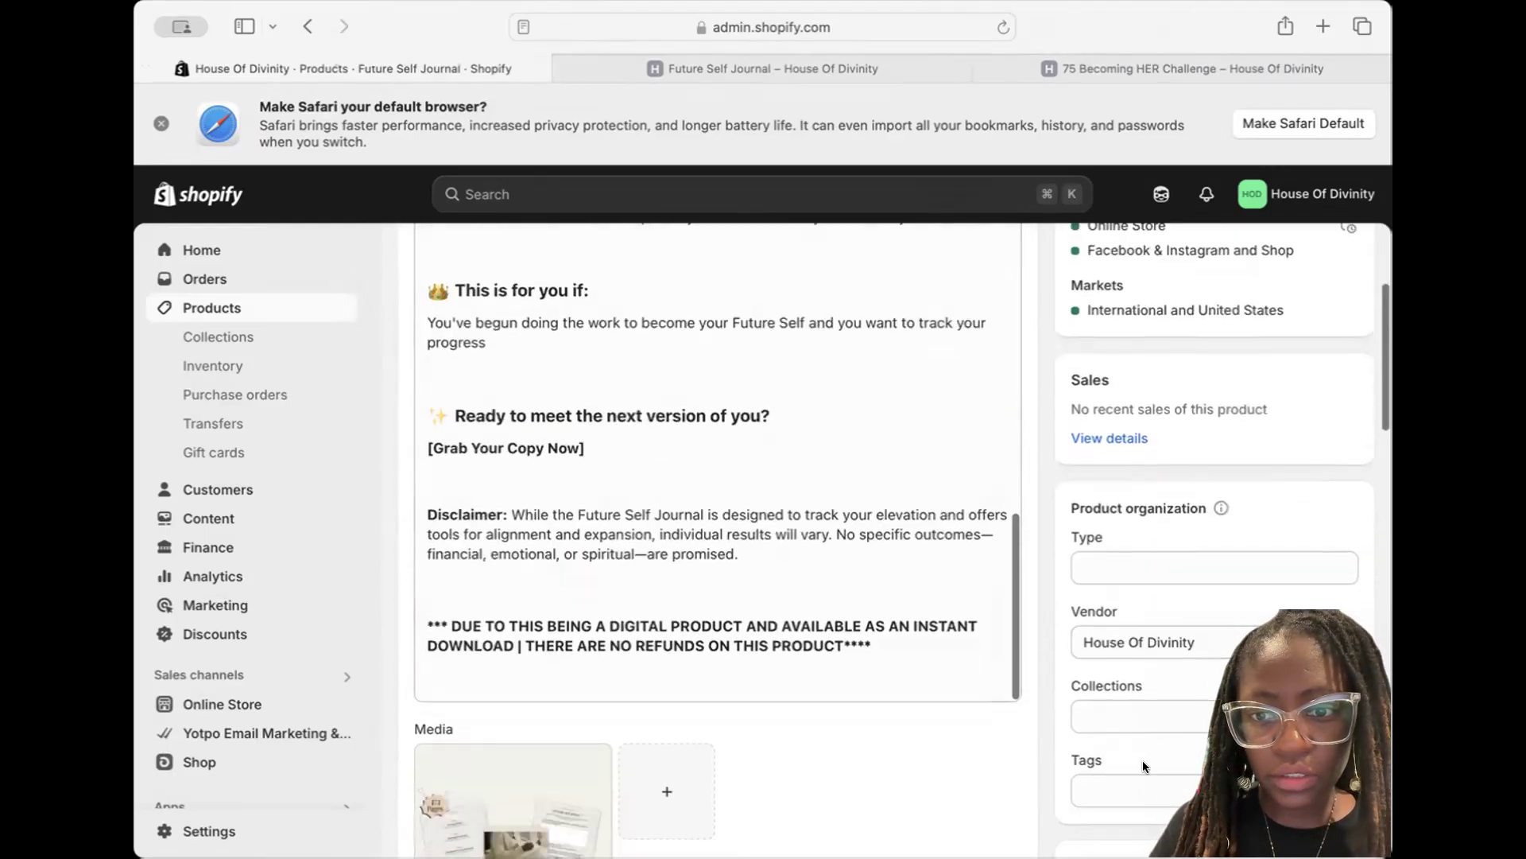
{"action": "left_click", "coordinate": [1148, 709]}
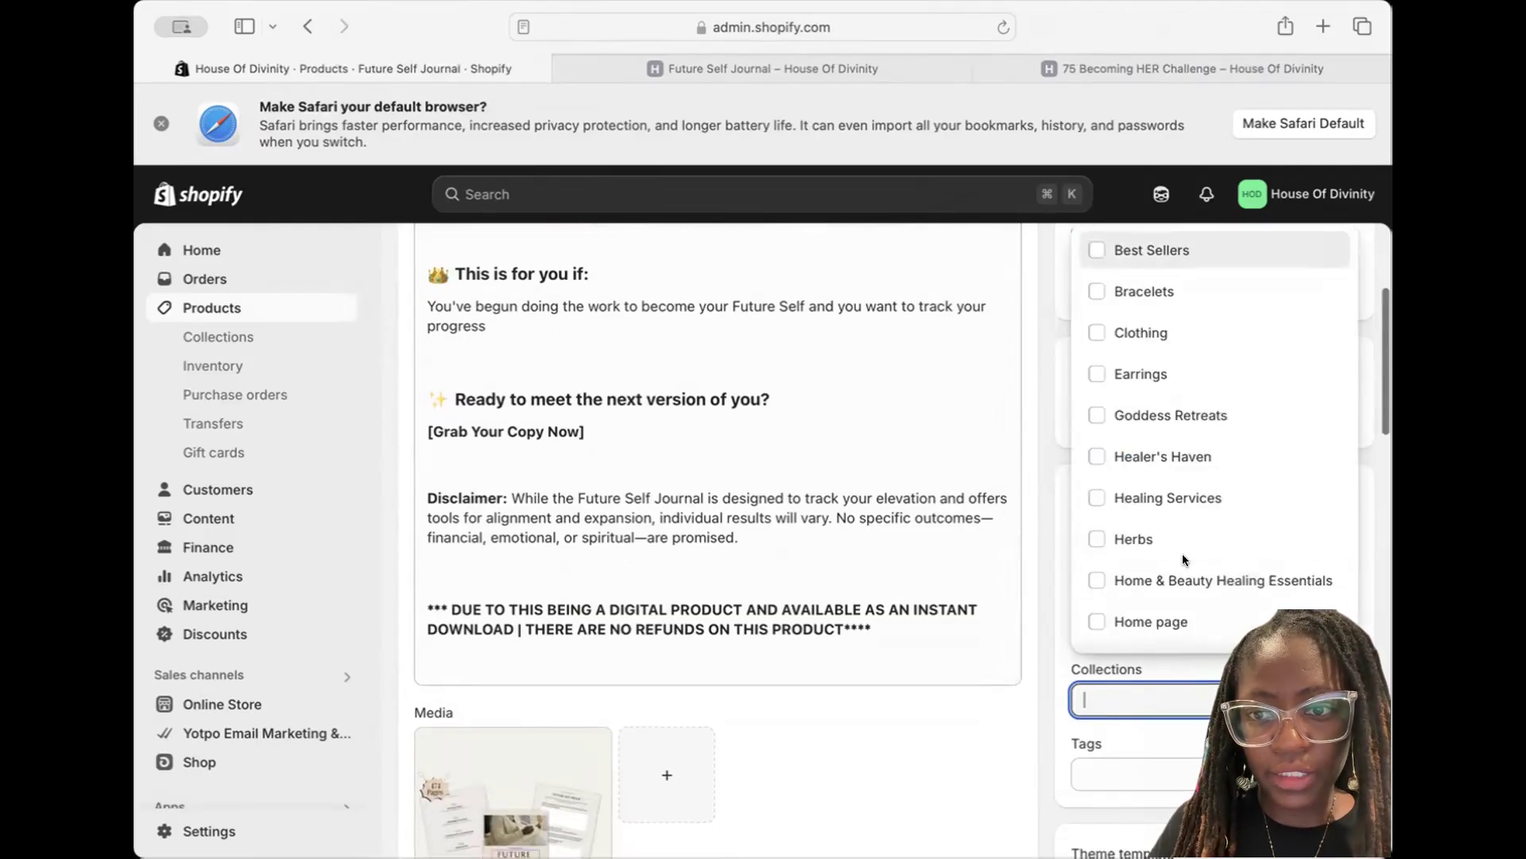
{"action": "scroll", "coordinate": [1181, 554], "scroll_direction": "down", "scroll_amount": 5}
{"action": "left_click", "coordinate": [1158, 628]}
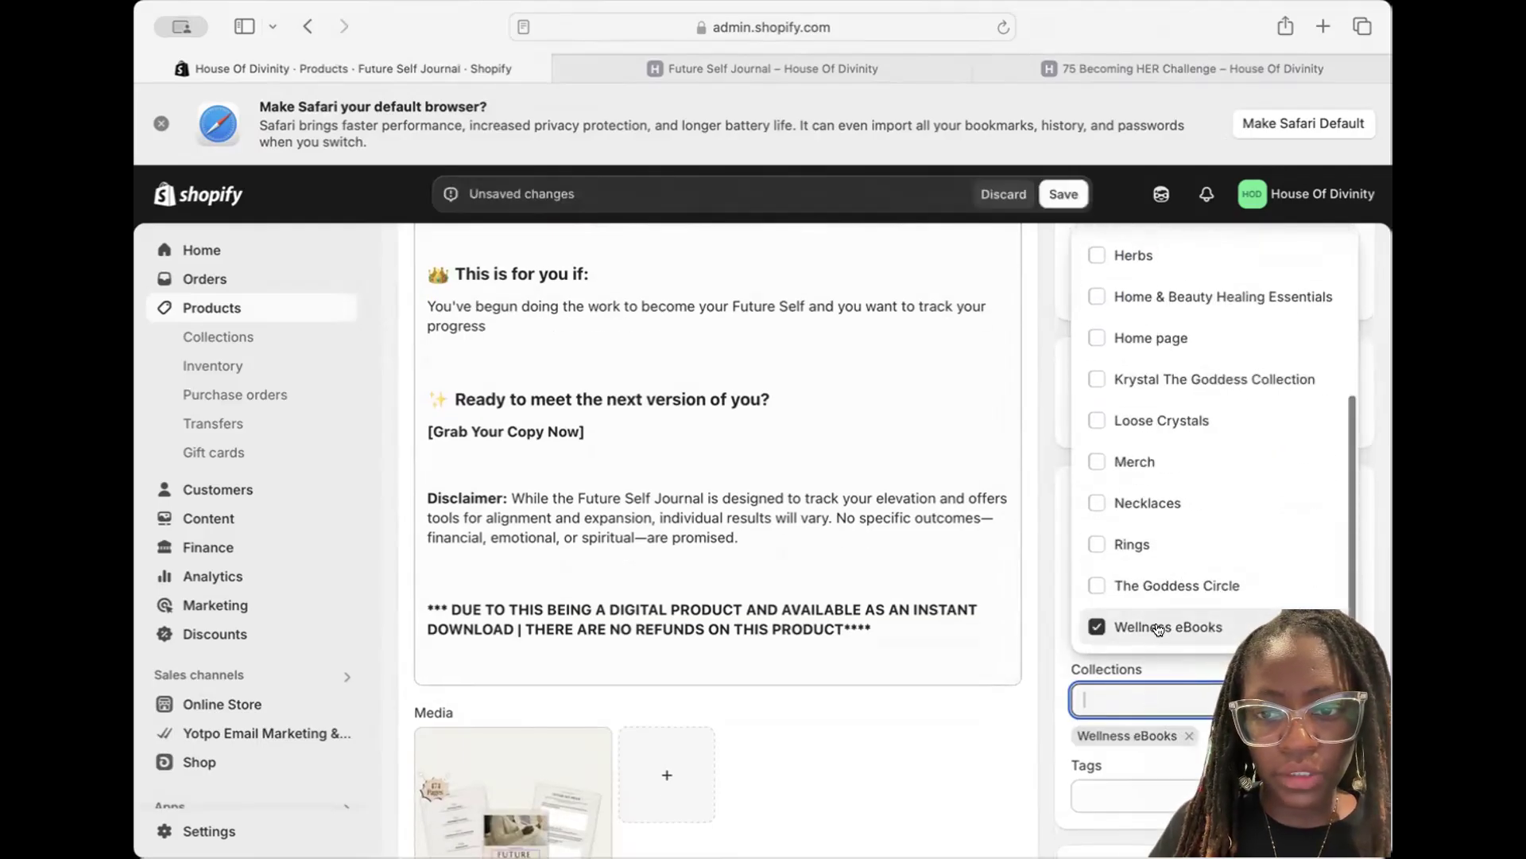
{"action": "left_click", "coordinate": [965, 768]}
{"action": "scroll", "coordinate": [1281, 423], "scroll_direction": "up", "scroll_amount": 5}
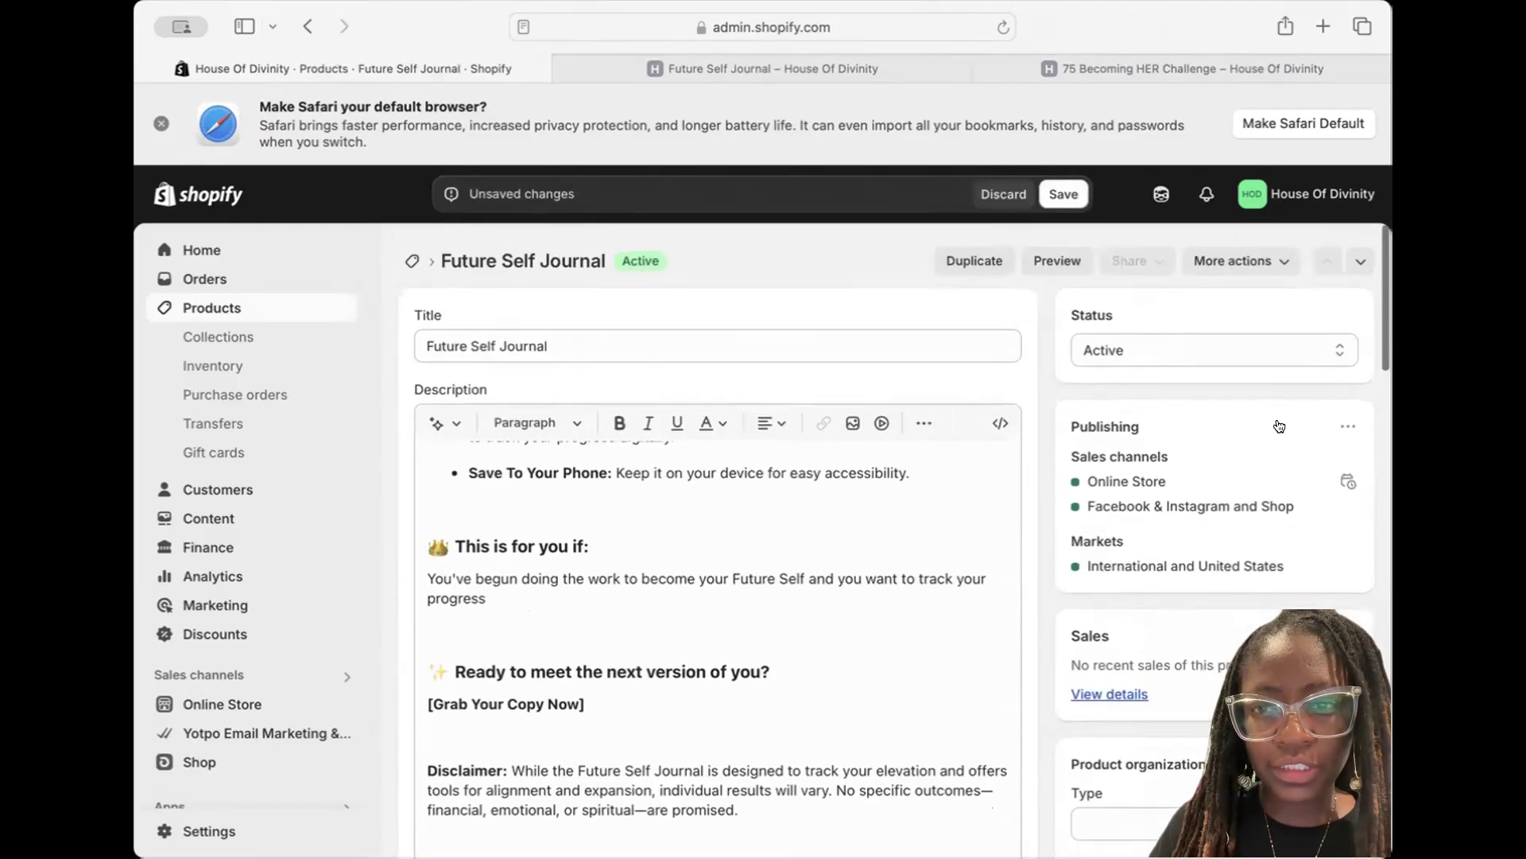
{"action": "left_click", "coordinate": [1063, 194]}
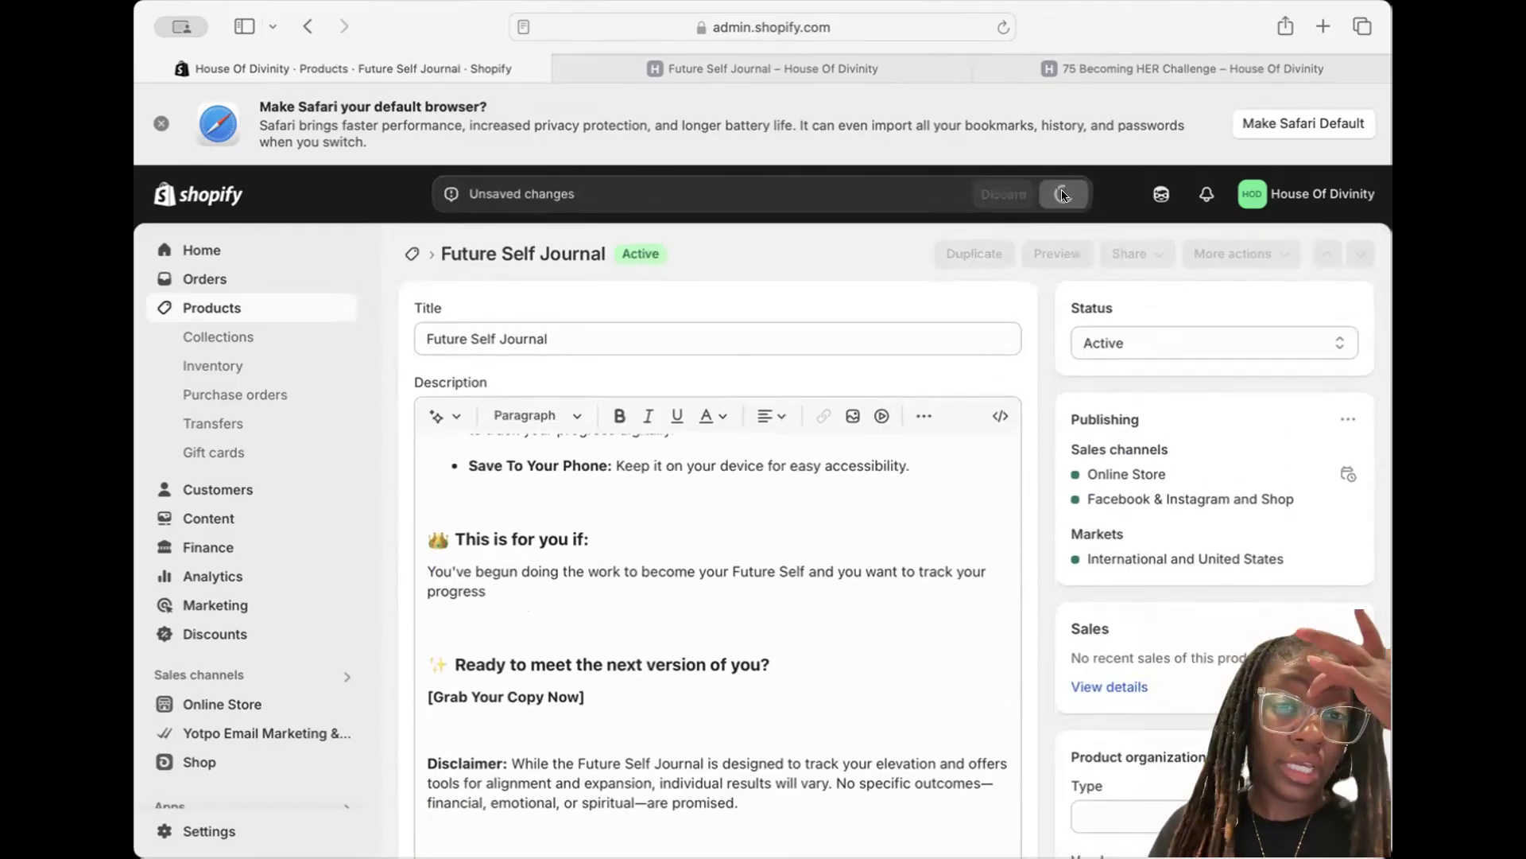
Add the Future Self Journal to the cart from its reloaded storefront page, and proceed to checkout to review the contact and payment fields
{"action": "left_click", "coordinate": [864, 70]}
{"action": "left_click", "coordinate": [1003, 26]}
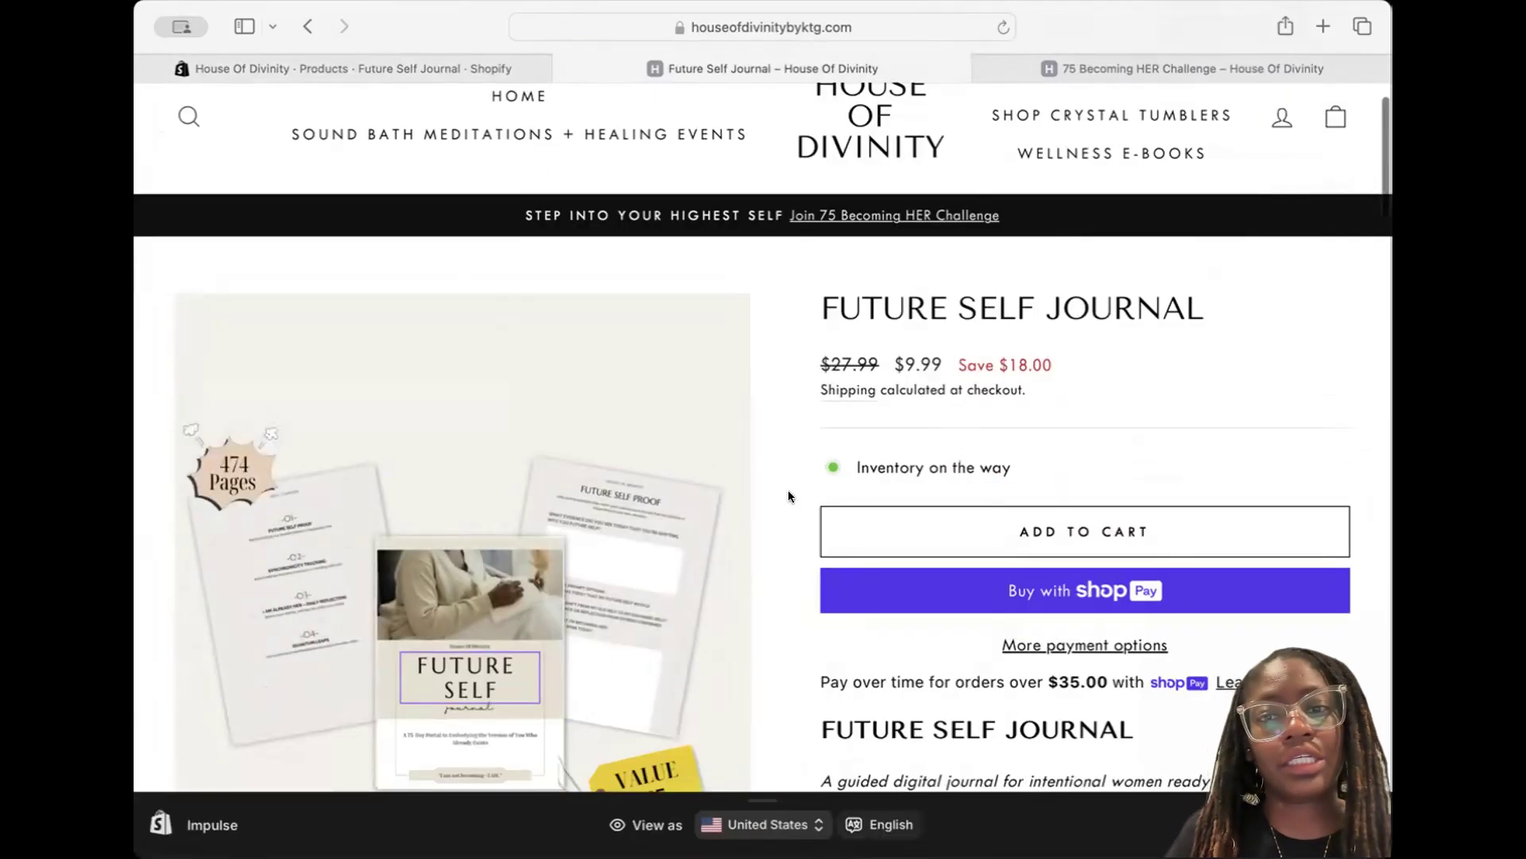
{"action": "left_click", "coordinate": [947, 507]}
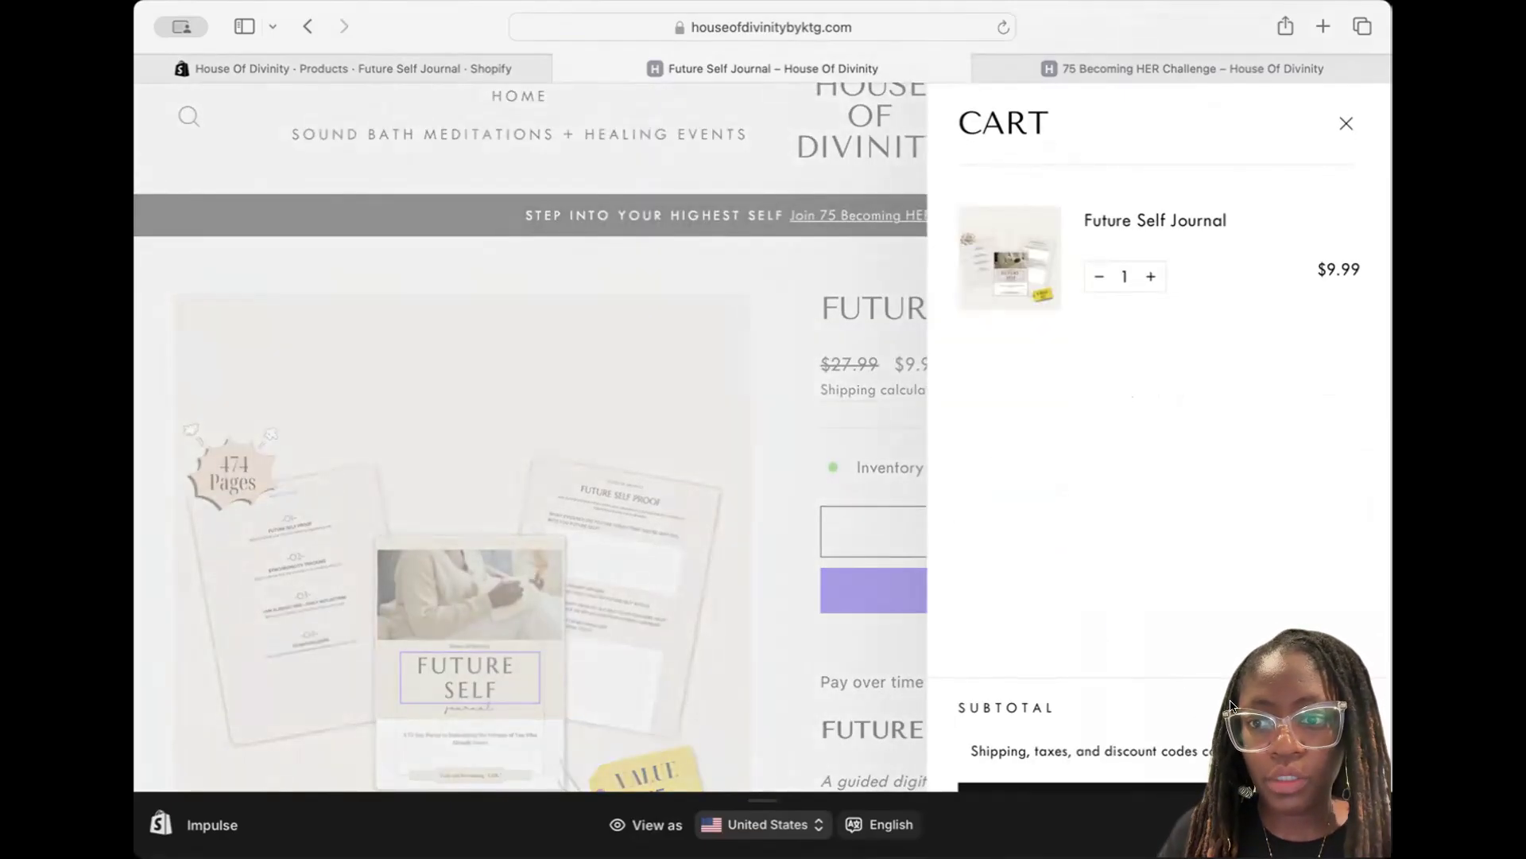
{"action": "left_click", "coordinate": [1189, 786]}
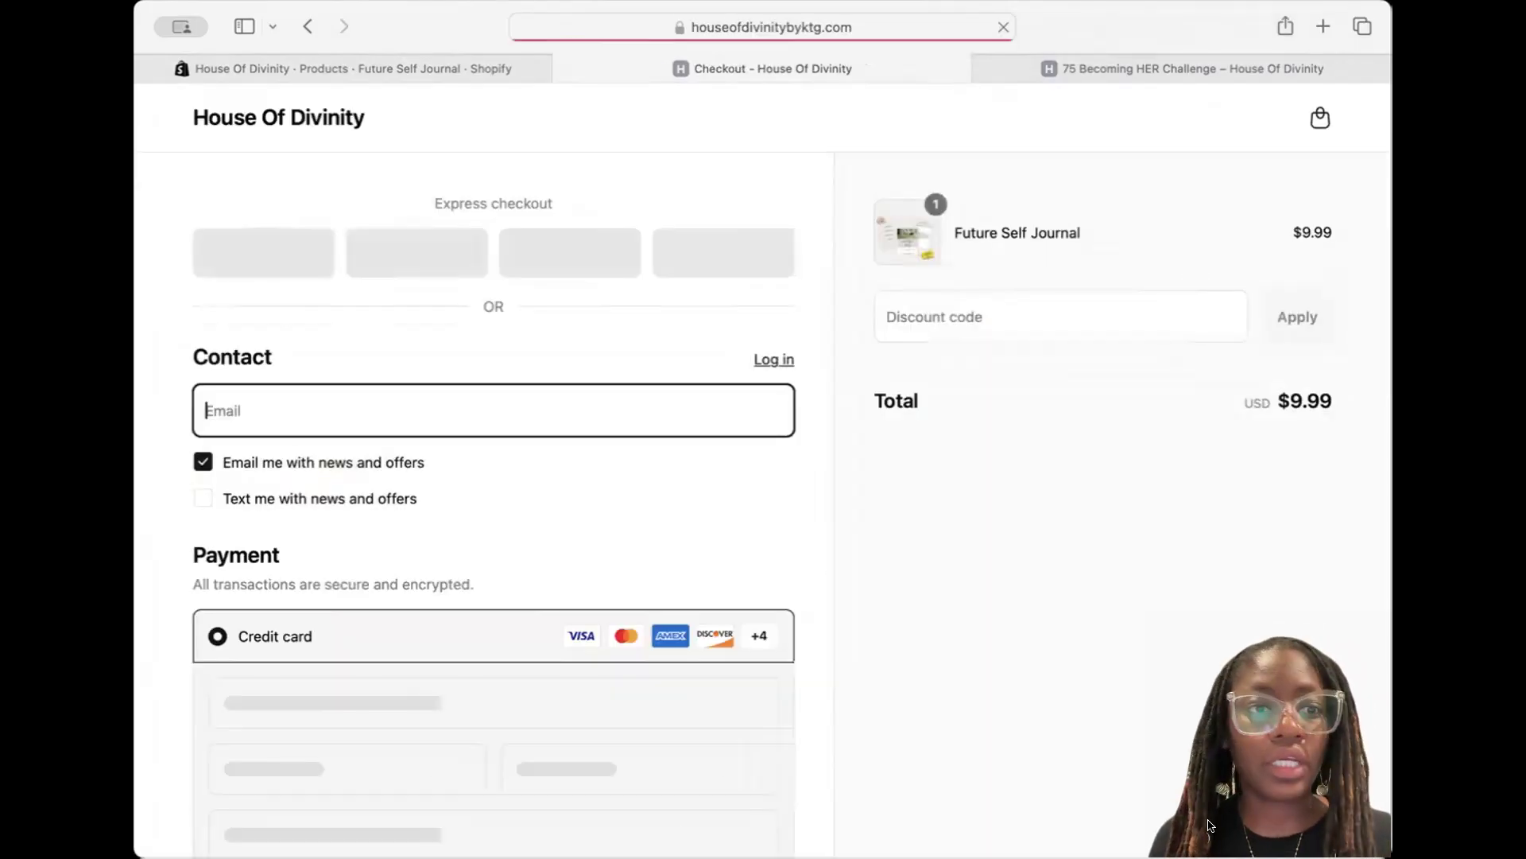
{"action": "scroll", "coordinate": [646, 576], "scroll_direction": "down", "scroll_amount": 3}
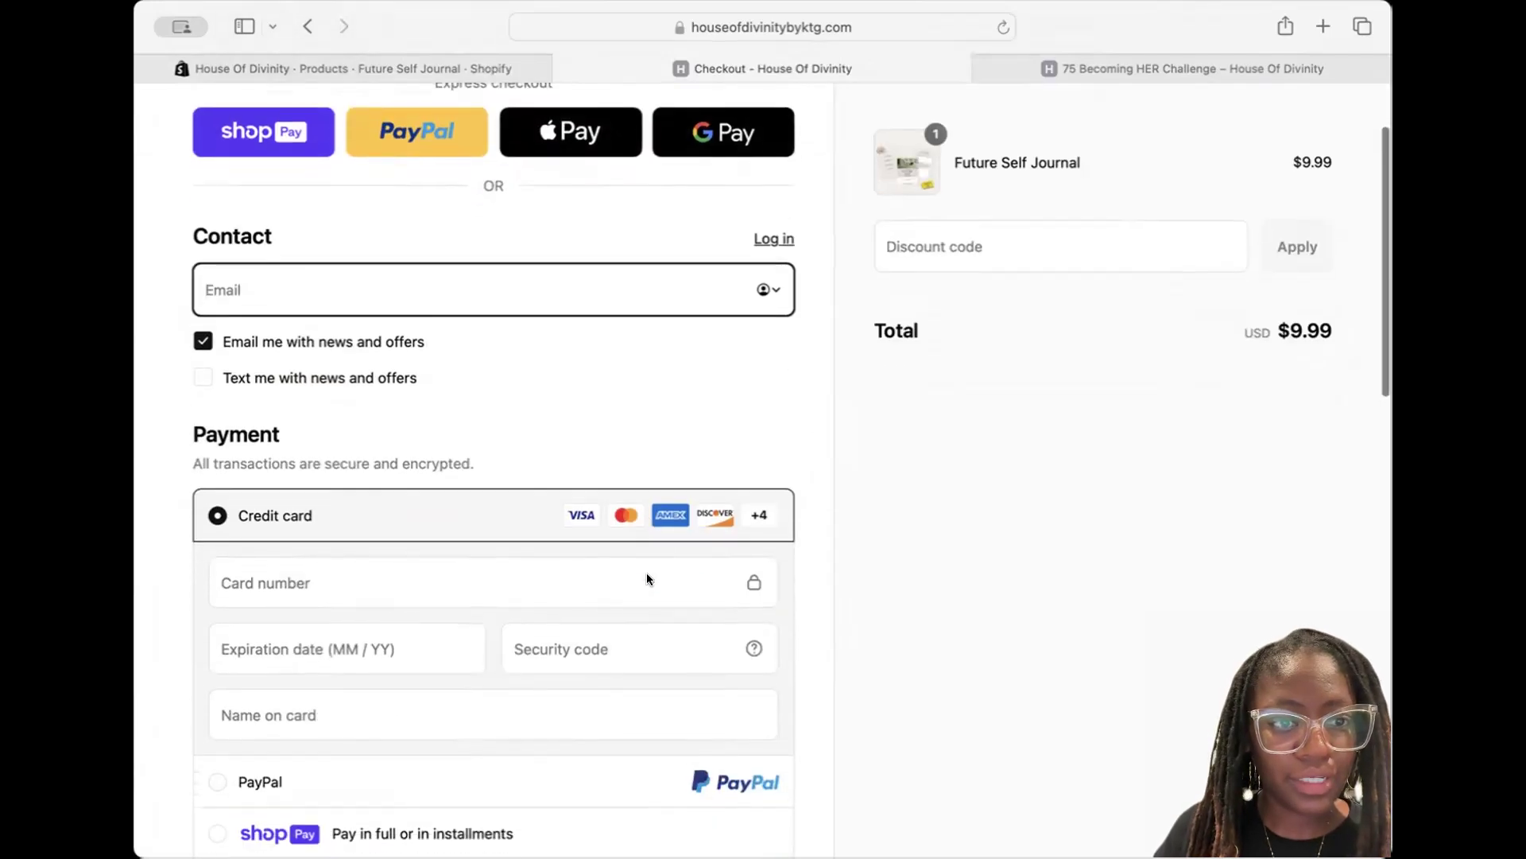
{"action": "scroll", "coordinate": [648, 575], "scroll_direction": "down", "scroll_amount": 1}
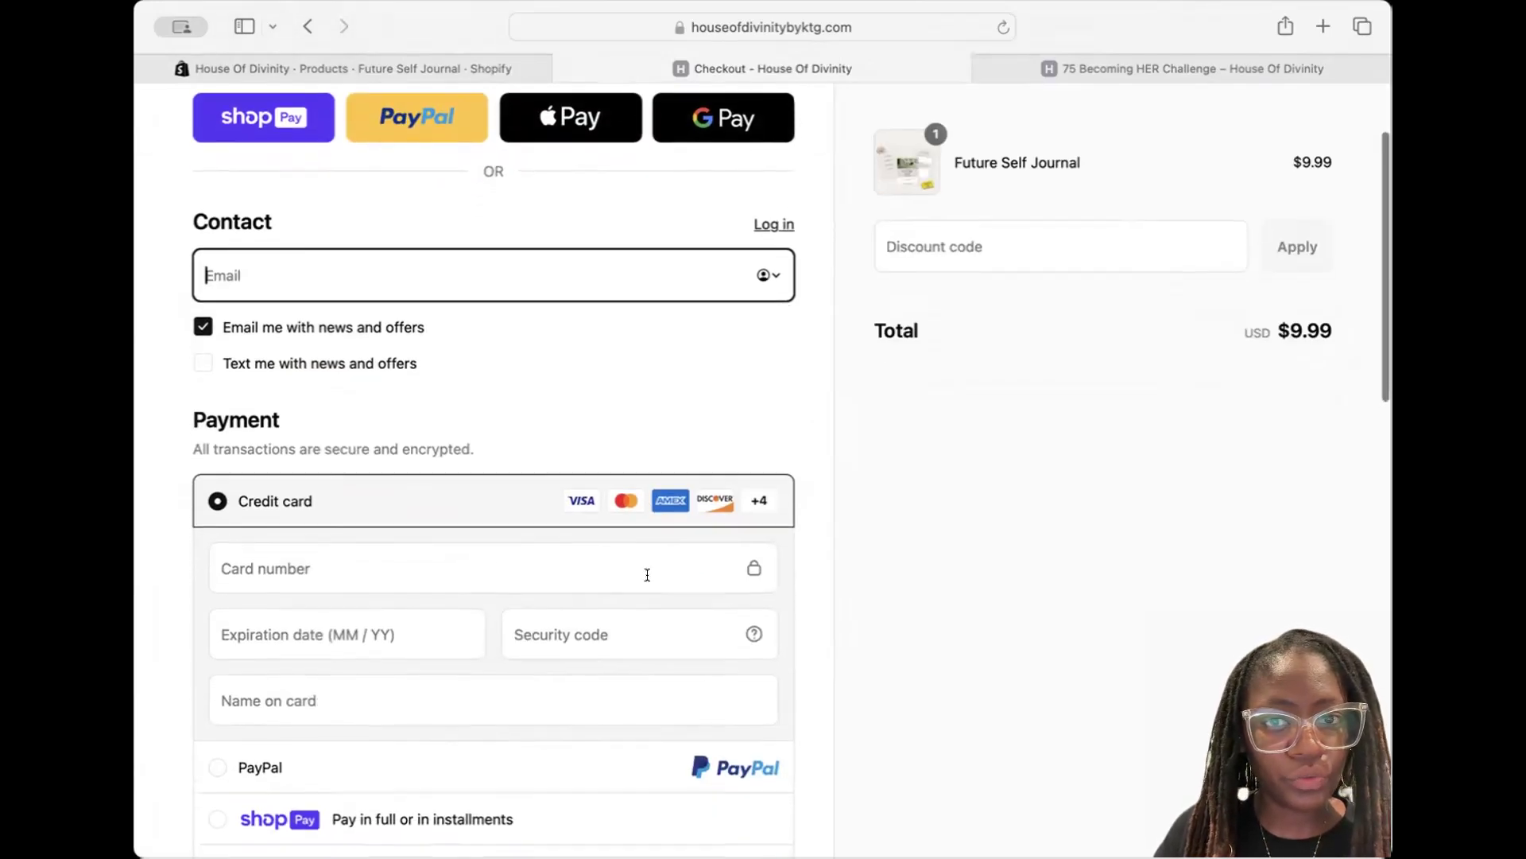
Review the rest of the checkout page, including the tip options, saved-information section and store policies
{"action": "scroll", "coordinate": [647, 574], "scroll_direction": "down", "scroll_amount": 10}
{"action": "scroll", "coordinate": [647, 574], "scroll_direction": "down", "scroll_amount": 5}
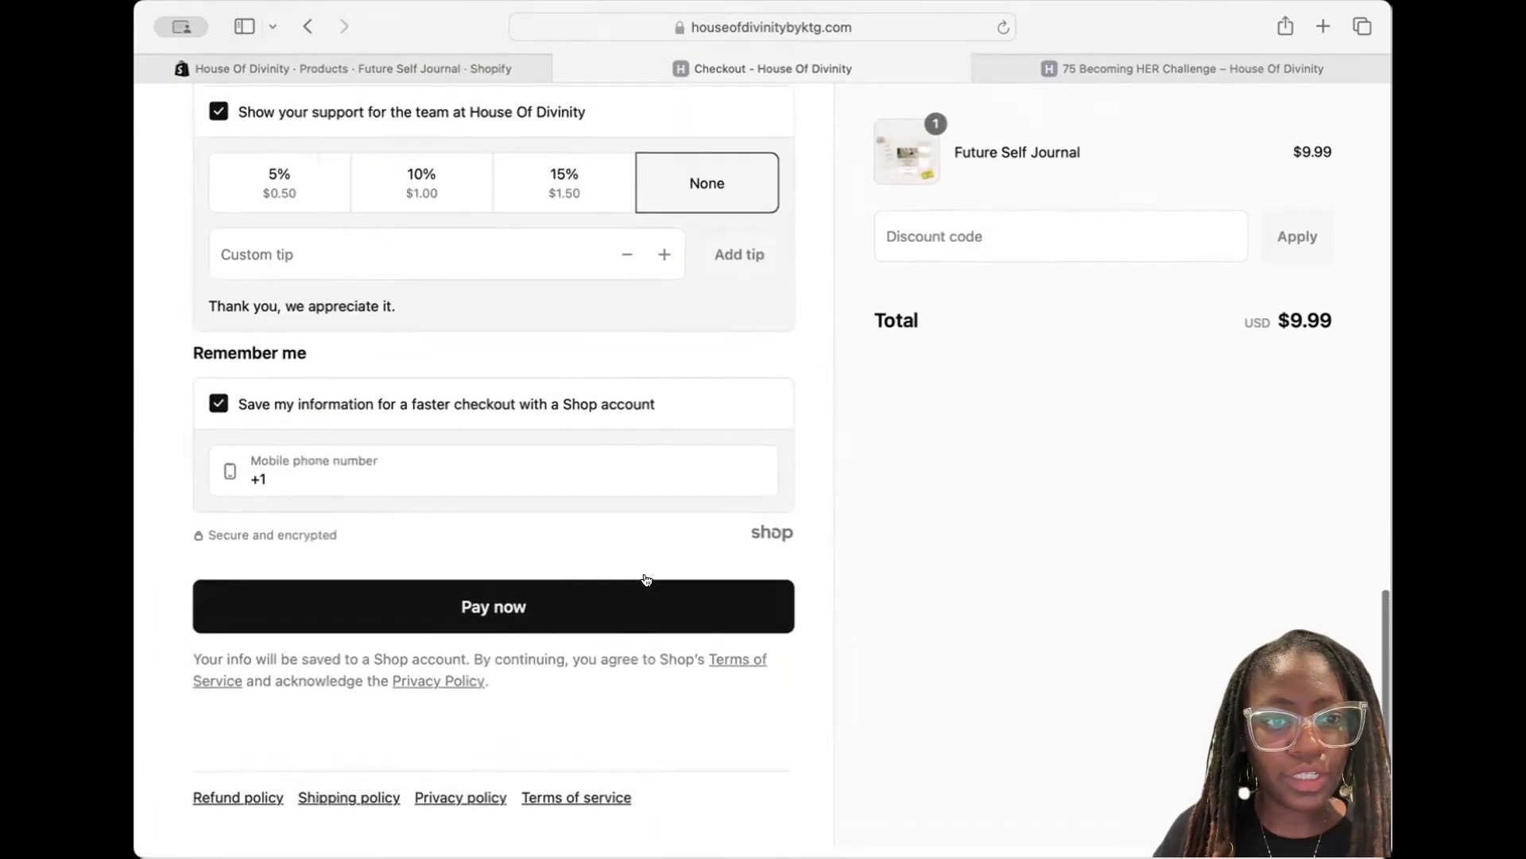
{"action": "scroll", "coordinate": [646, 579], "scroll_direction": "up", "scroll_amount": 15}
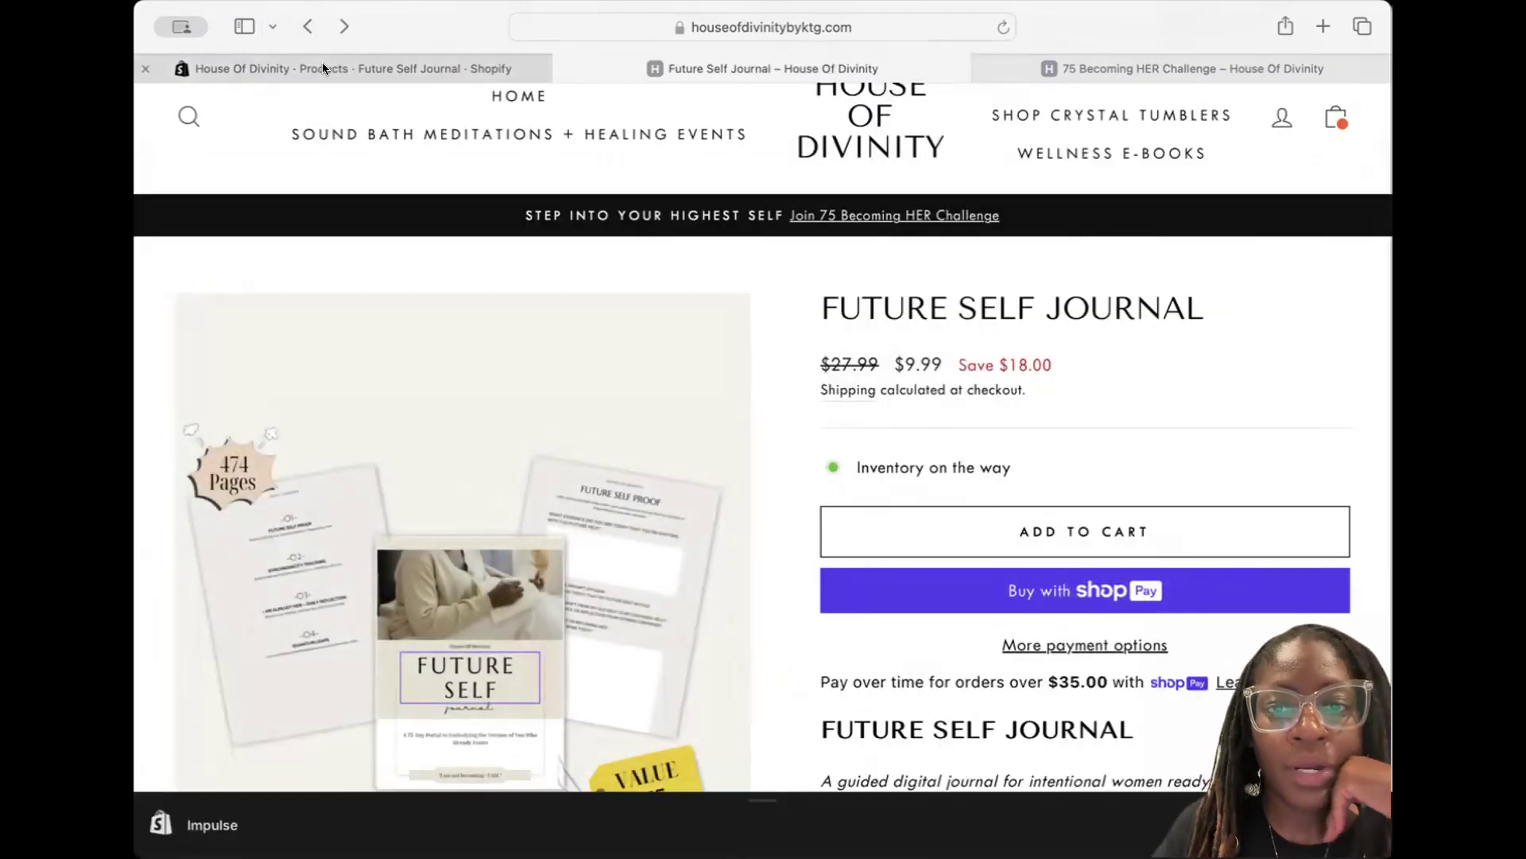
Return to the Future Self Journal in the Shopify admin and turn on quantity tracking in its inventory settings
{"action": "left_click", "coordinate": [322, 66]}
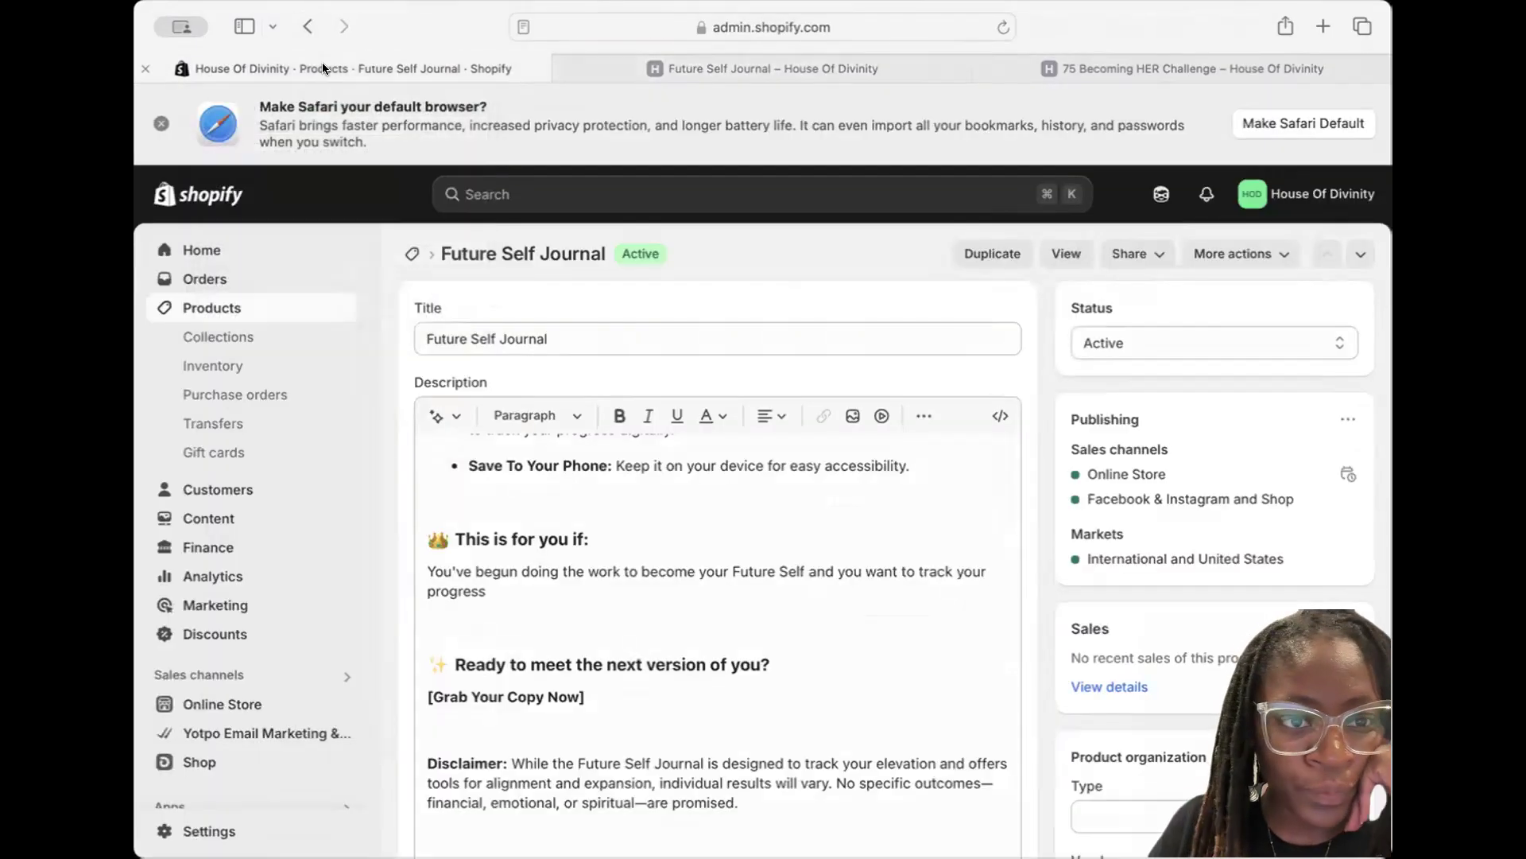
{"action": "scroll", "coordinate": [1018, 645], "scroll_direction": "down", "scroll_amount": 10}
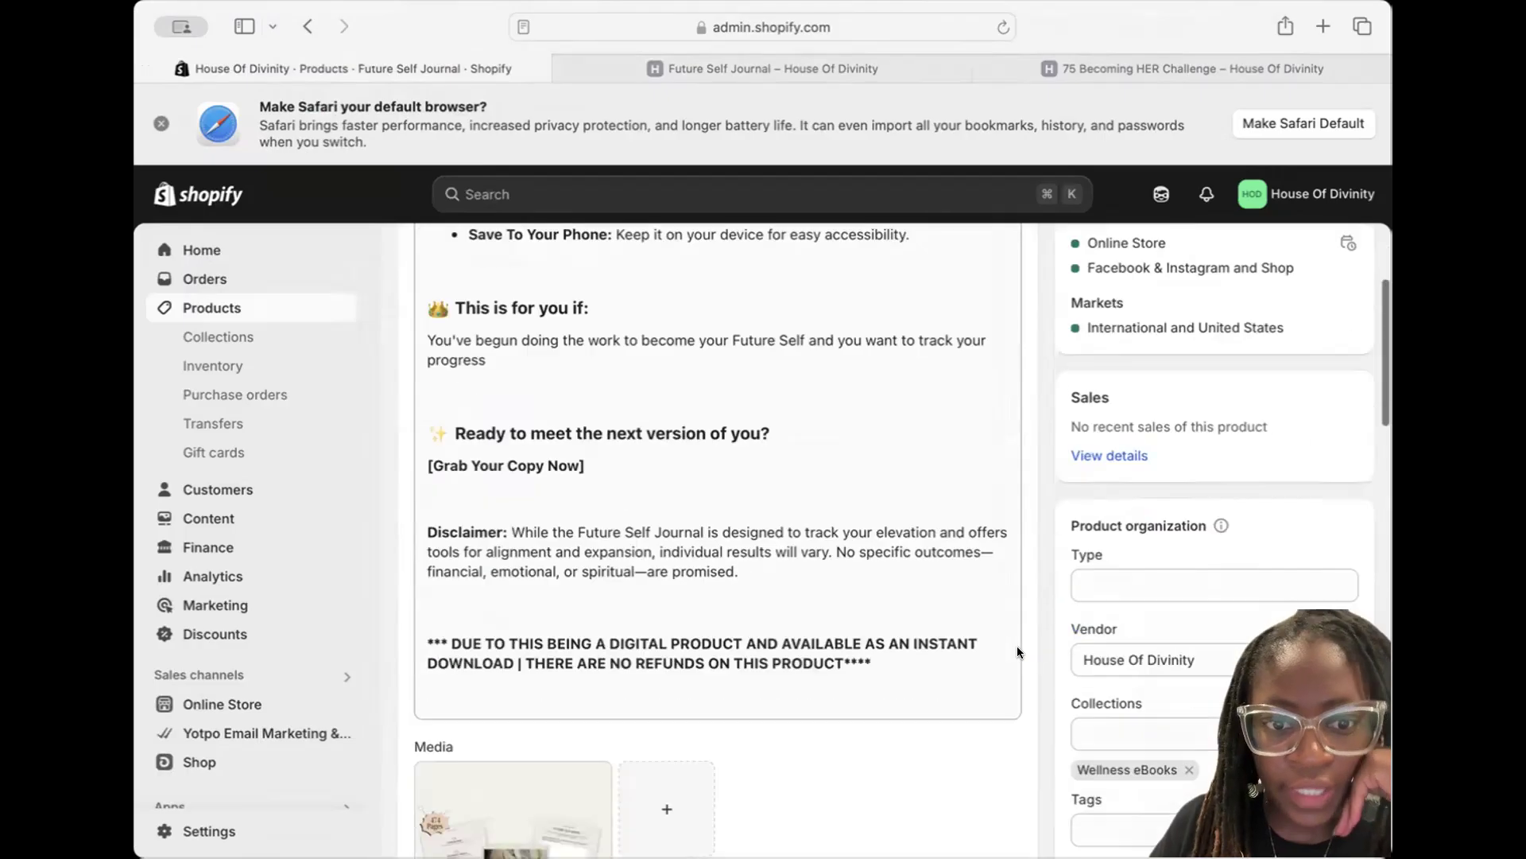
{"action": "scroll", "coordinate": [1018, 651], "scroll_direction": "down", "scroll_amount": 4}
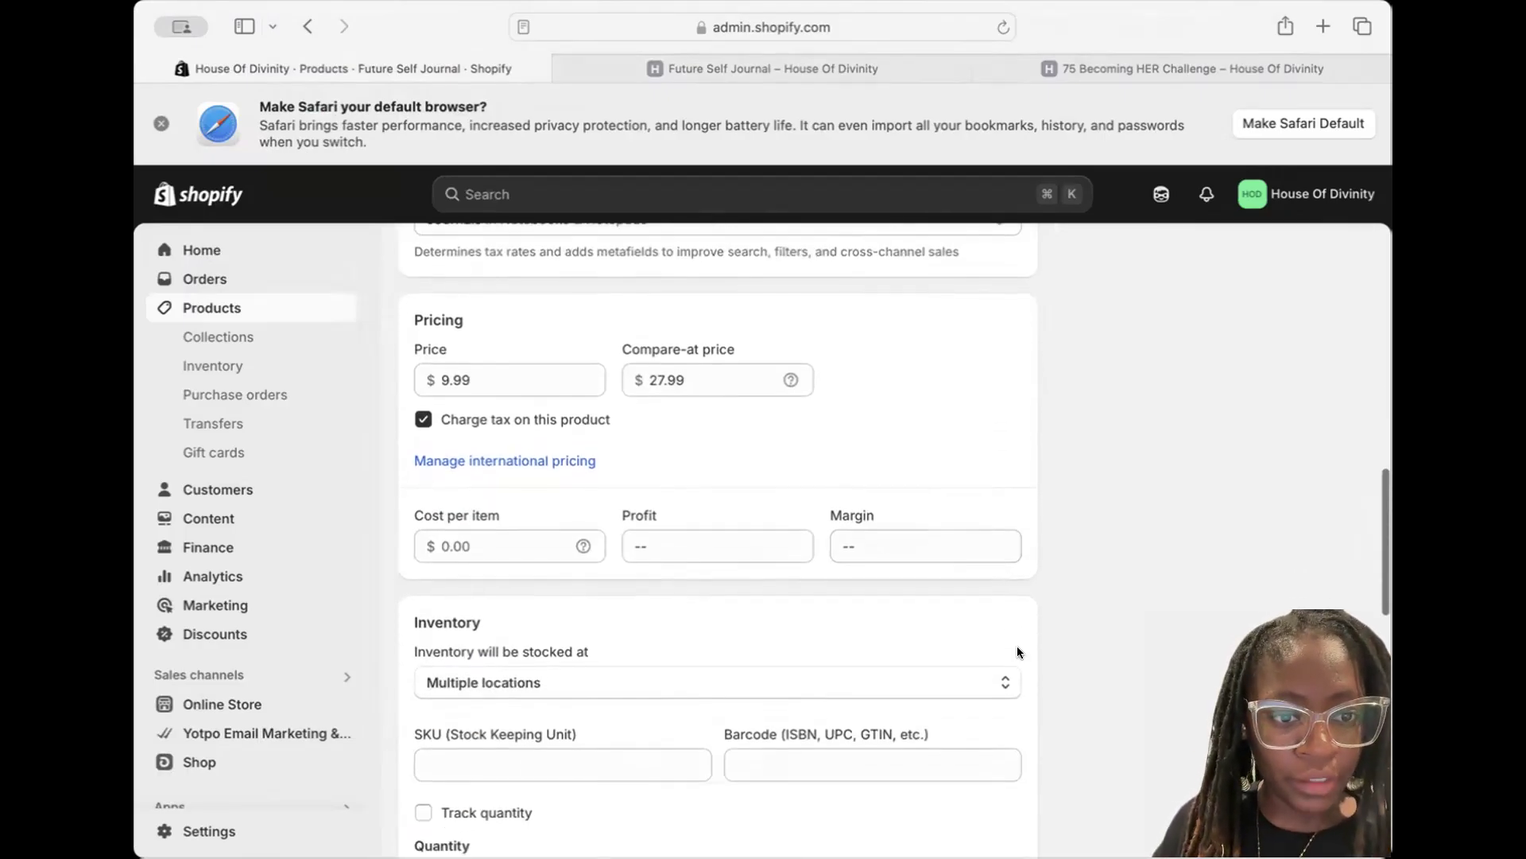
{"action": "scroll", "coordinate": [1018, 646], "scroll_direction": "down", "scroll_amount": 5}
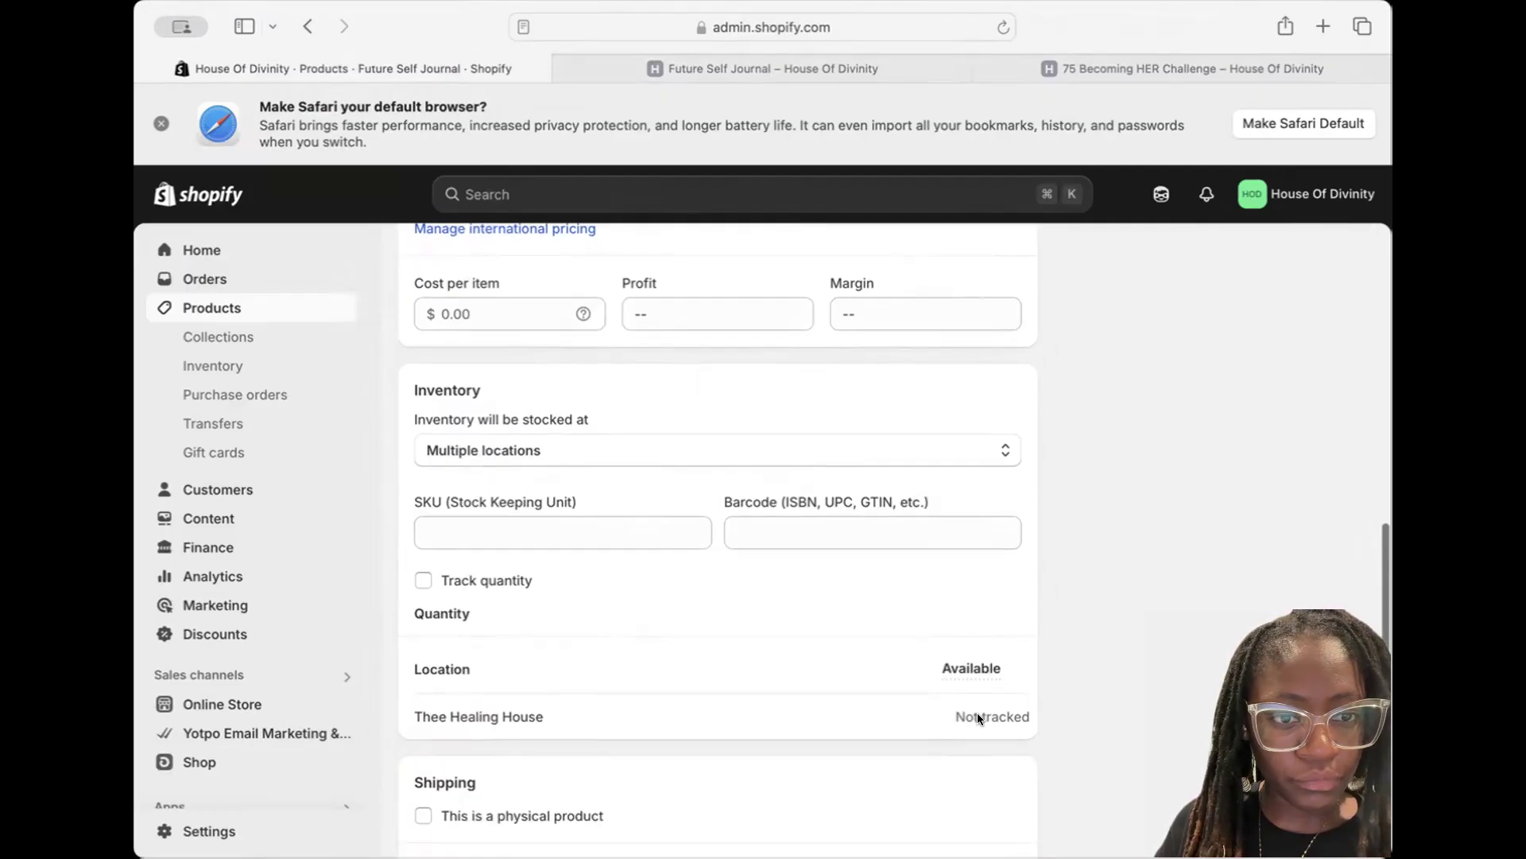
{"action": "left_click", "coordinate": [465, 582]}
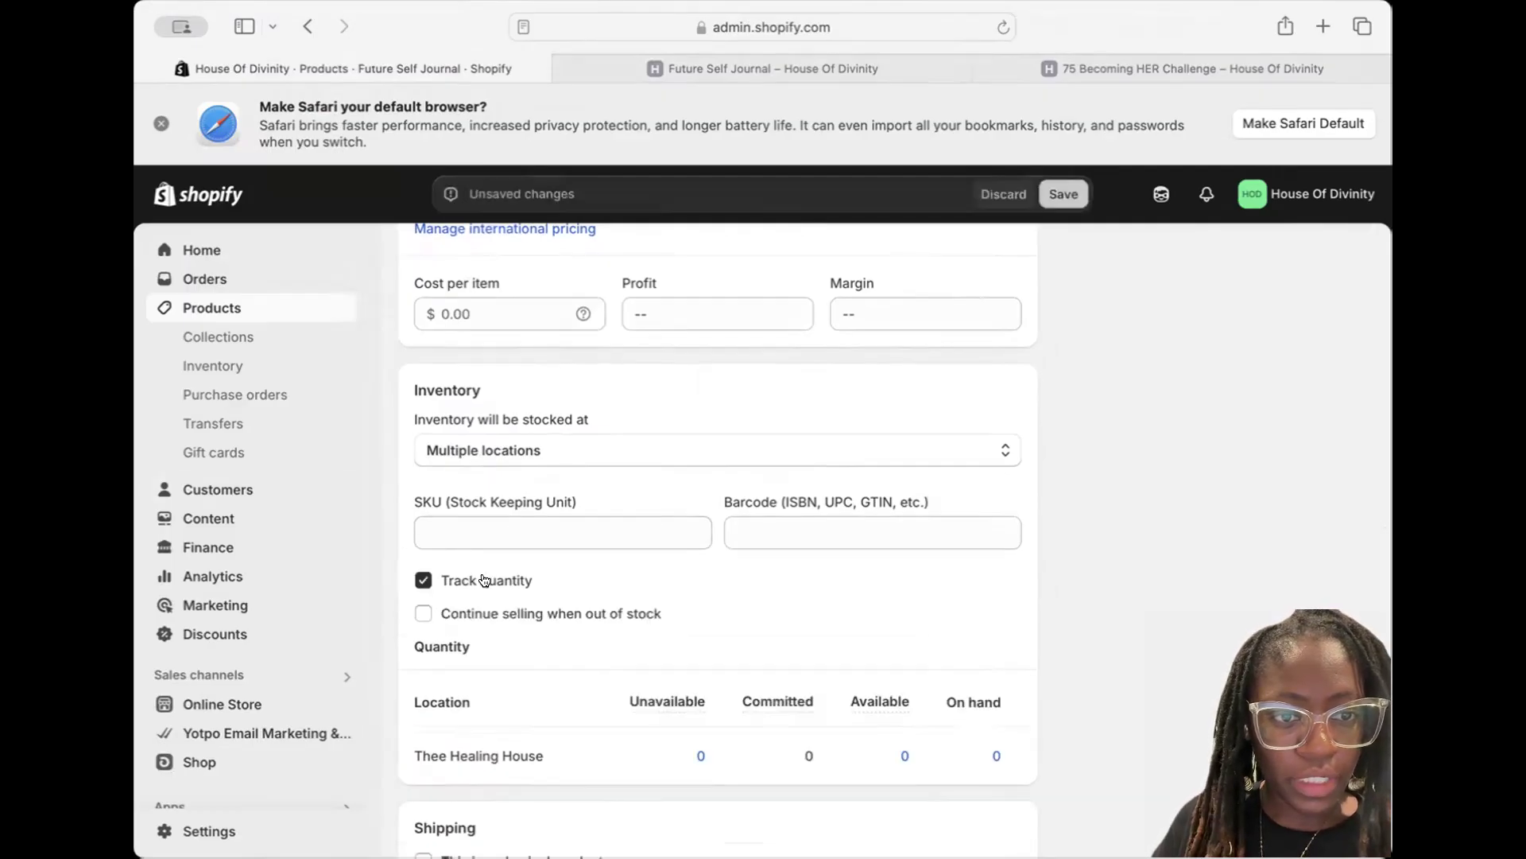
Adjust the available quantity at Thee Healing House by 100, keeping the default Correction reason, and save the adjustment
{"action": "left_click", "coordinate": [915, 758]}
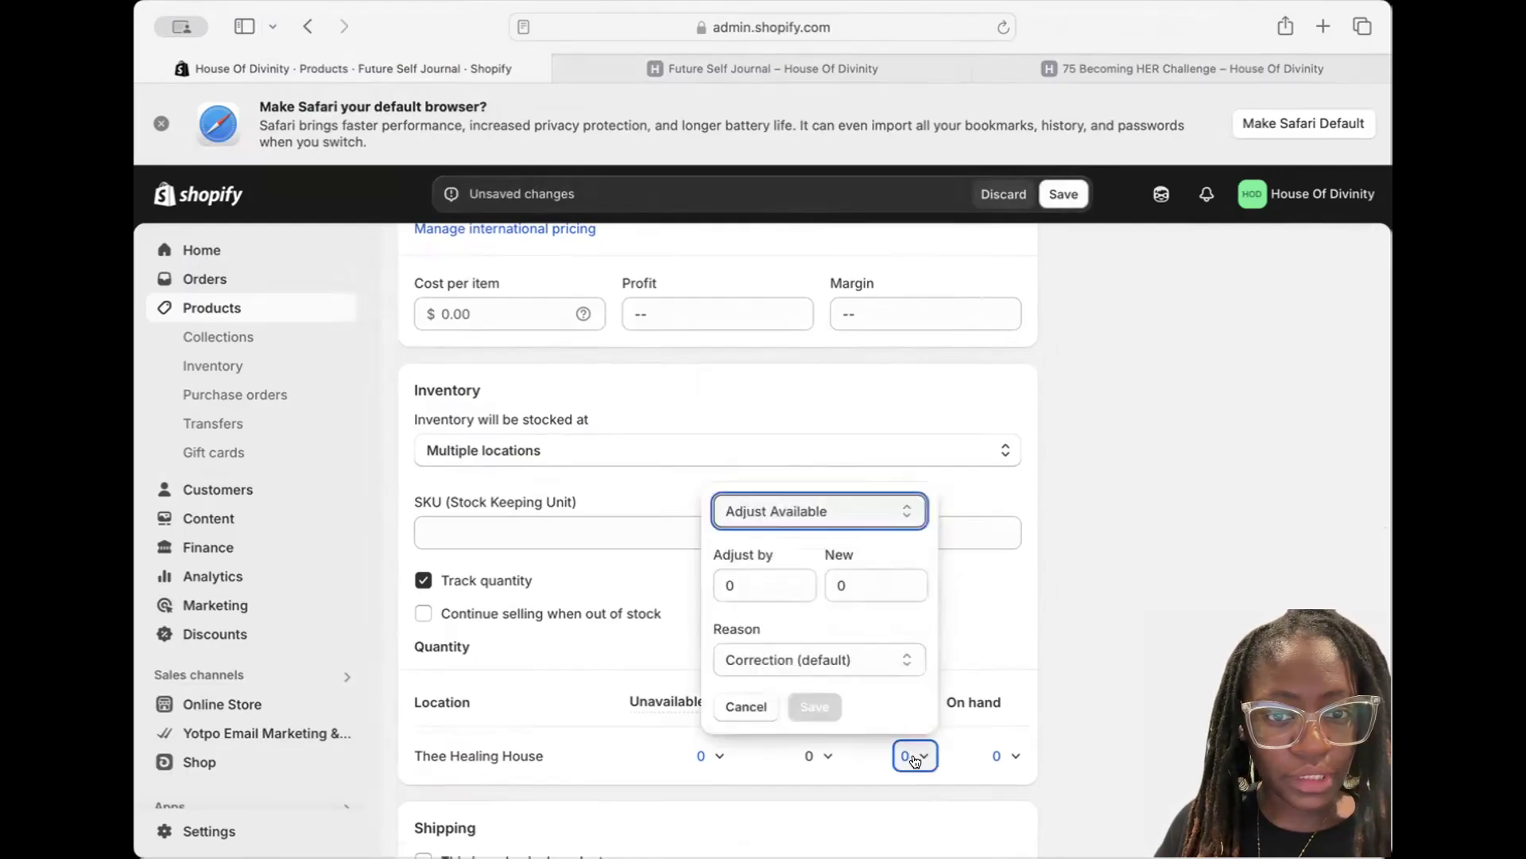
{"action": "left_click", "coordinate": [886, 650]}
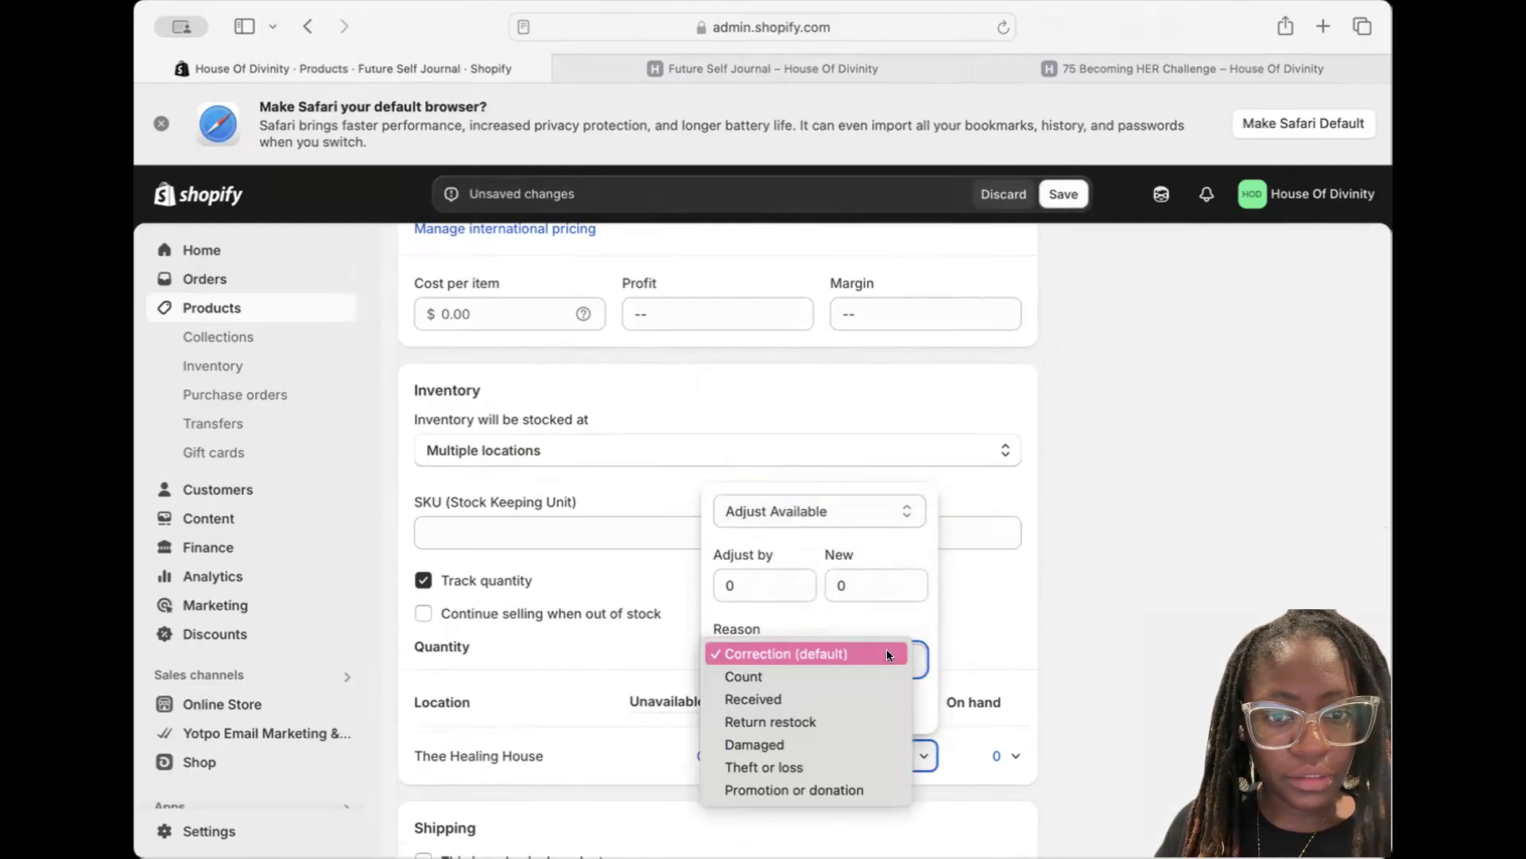
{"action": "left_click", "coordinate": [886, 650]}
{"action": "left_click", "coordinate": [906, 510]}
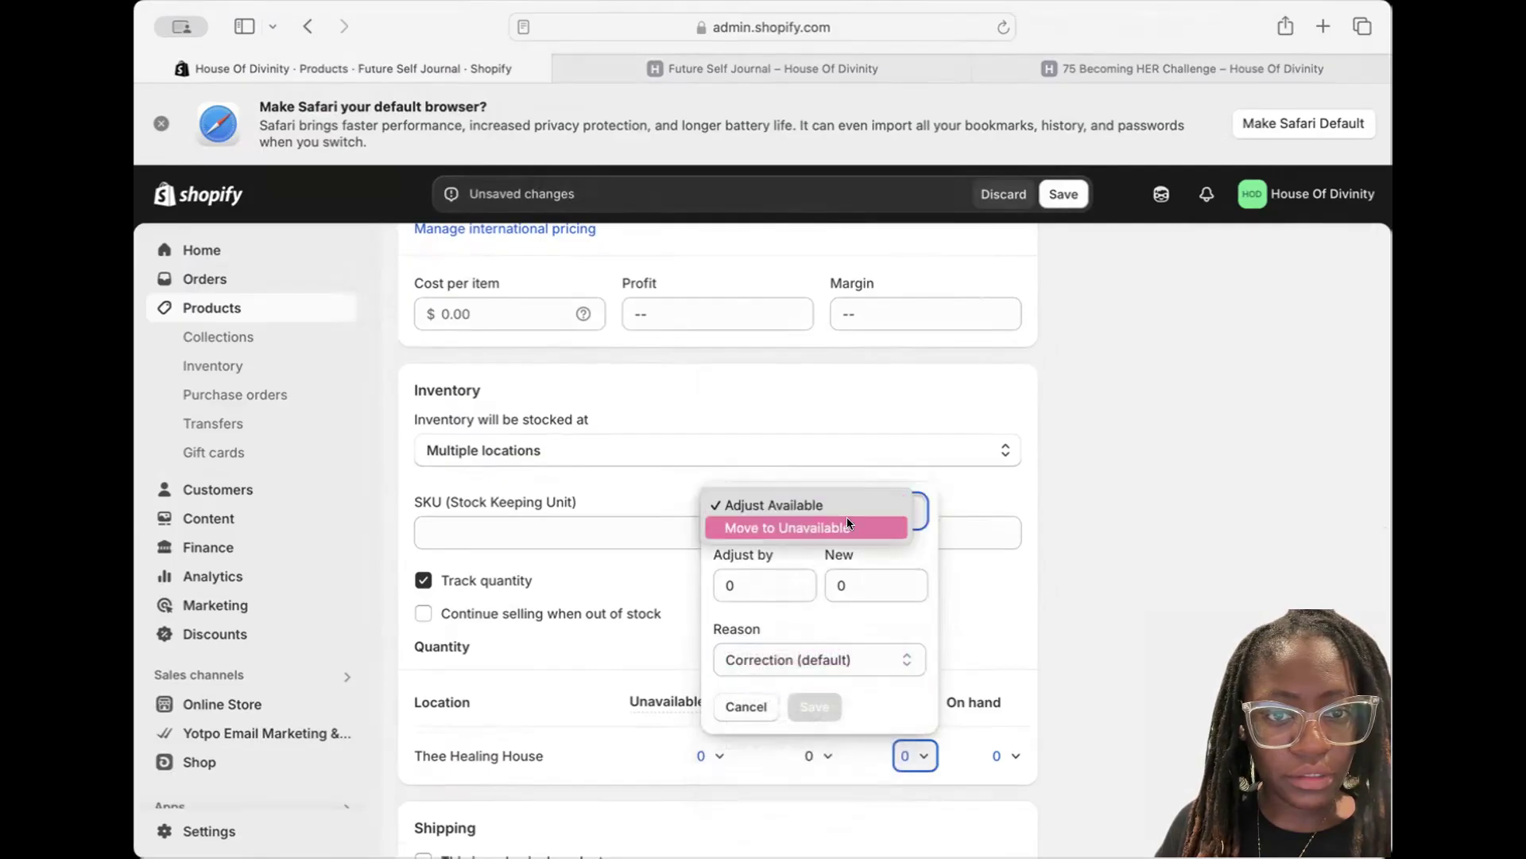
{"action": "left_click", "coordinate": [846, 502]}
{"action": "left_click", "coordinate": [758, 576]}
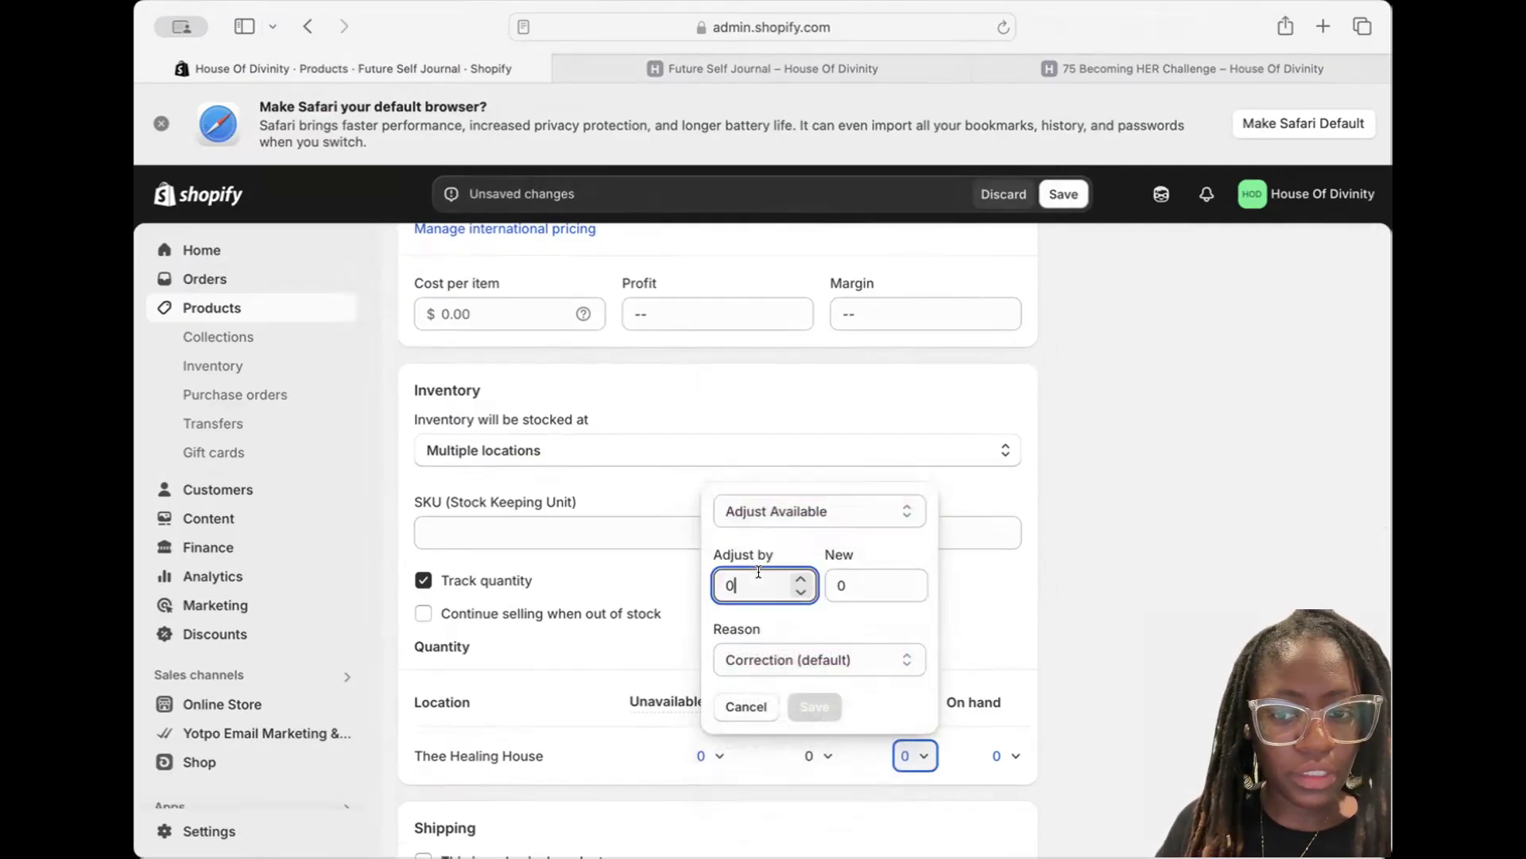
{"action": "type", "text": "100"}
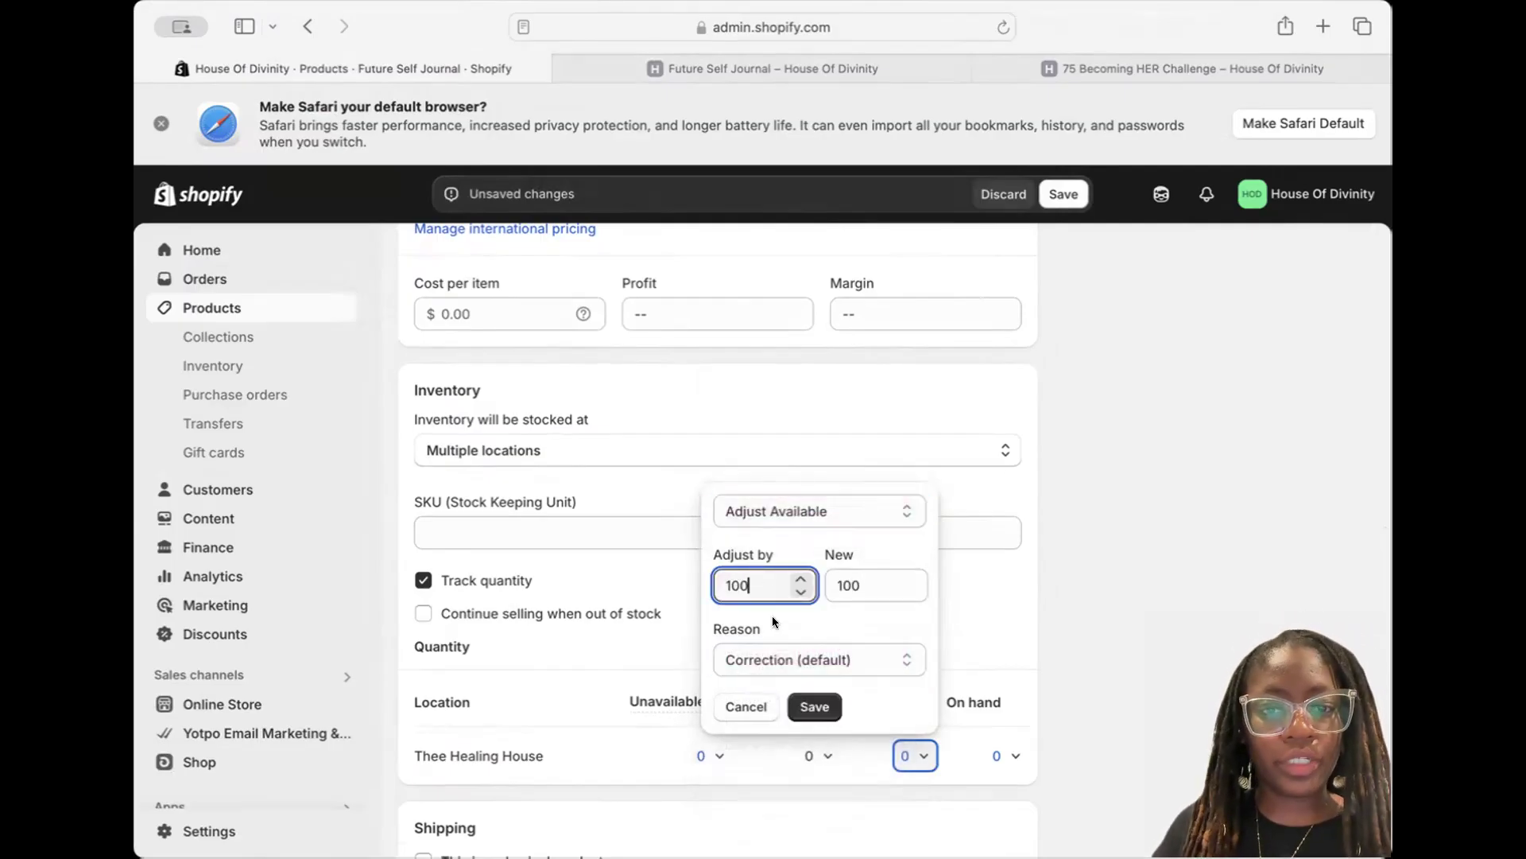
{"action": "left_click", "coordinate": [813, 706]}
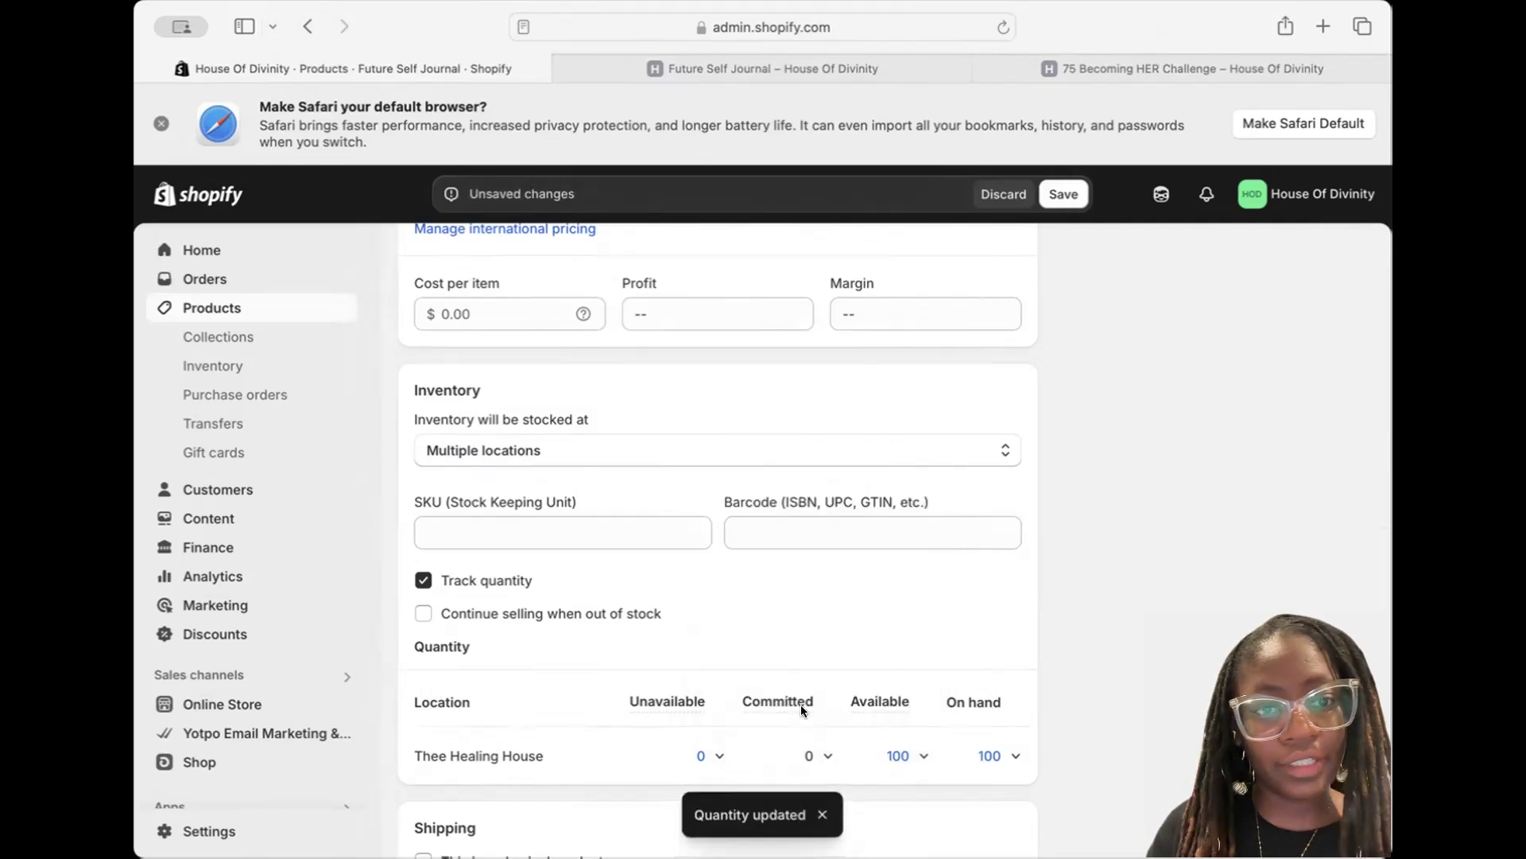
Examine the 75 Becoming HER Challenge storefront page, including its disclaimer, variant options and inventory status
{"action": "scroll", "coordinate": [851, 527], "scroll_direction": "up", "scroll_amount": 5}
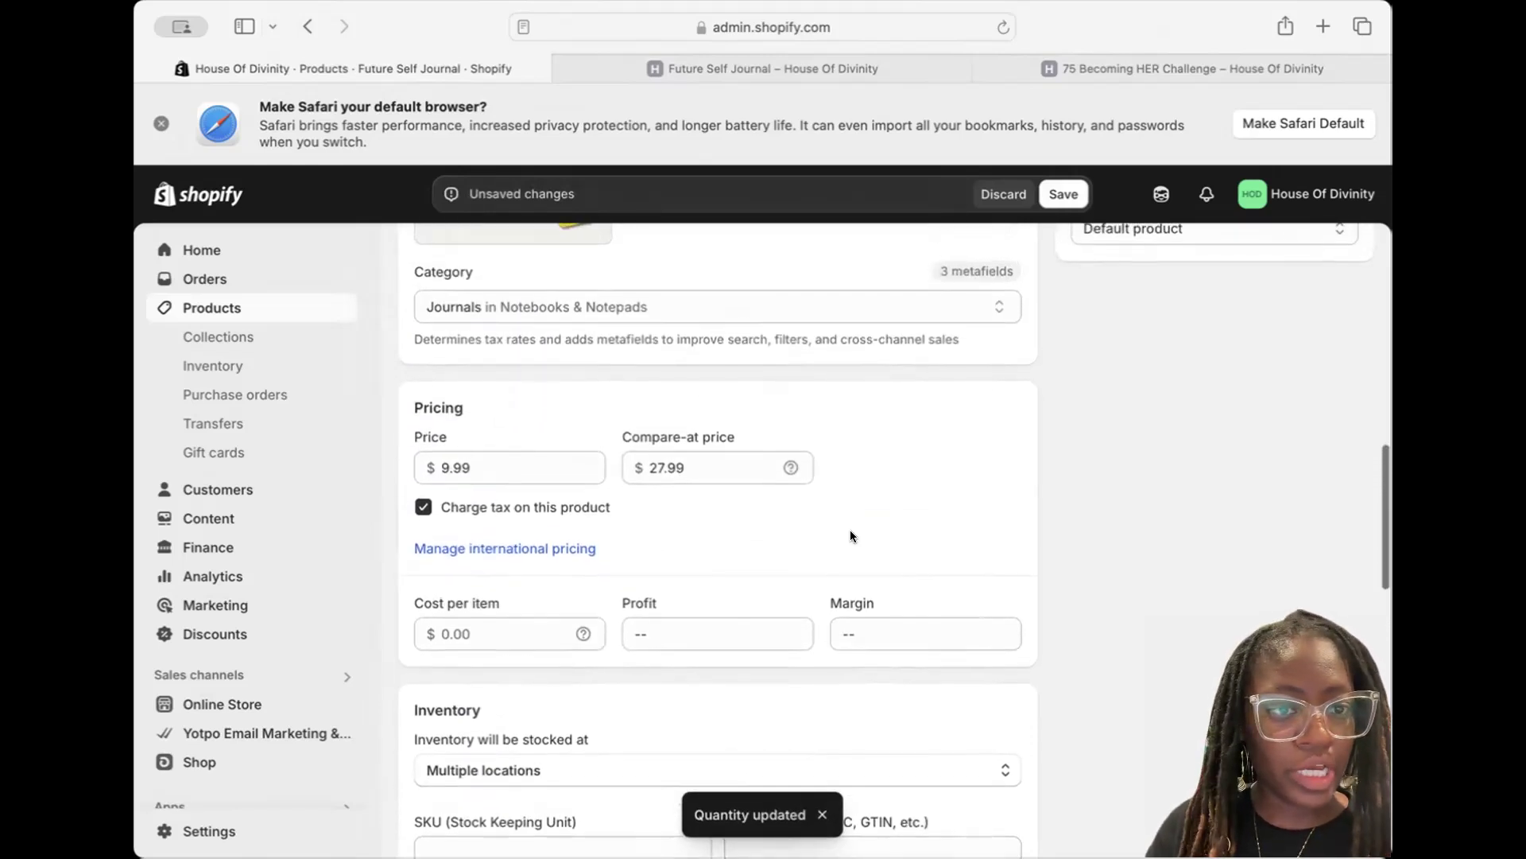
{"action": "scroll", "coordinate": [850, 529], "scroll_direction": "up", "scroll_amount": 3}
{"action": "left_click", "coordinate": [1052, 70]}
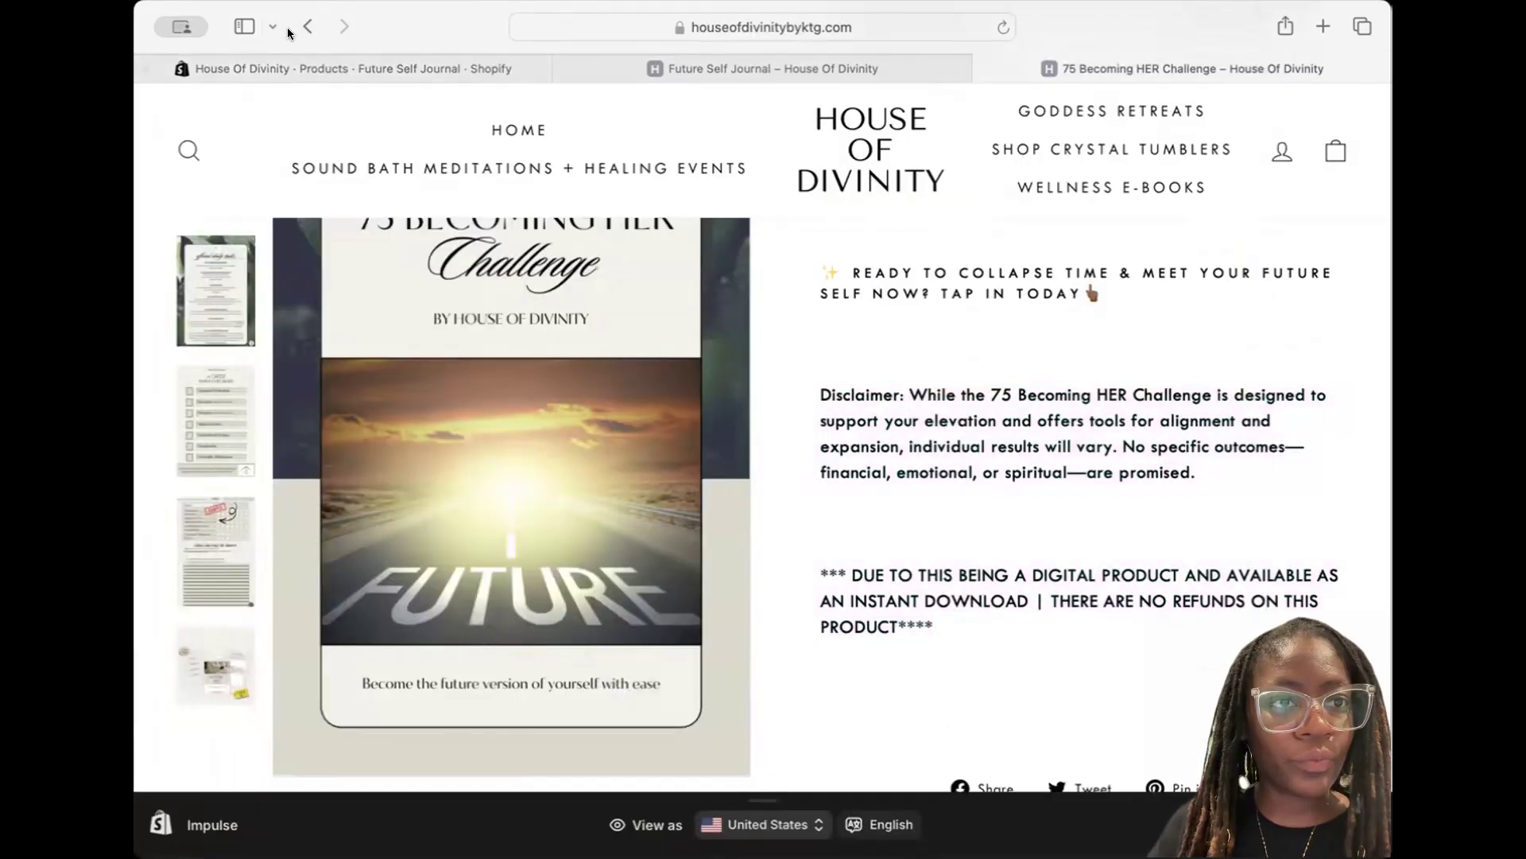
{"action": "scroll", "coordinate": [1060, 576], "scroll_direction": "down", "scroll_amount": 10}
{"action": "scroll", "coordinate": [1060, 576], "scroll_direction": "up", "scroll_amount": 4}
{"action": "scroll", "coordinate": [1060, 576], "scroll_direction": "up", "scroll_amount": 10}
{"action": "scroll", "coordinate": [998, 477], "scroll_direction": "down", "scroll_amount": 2}
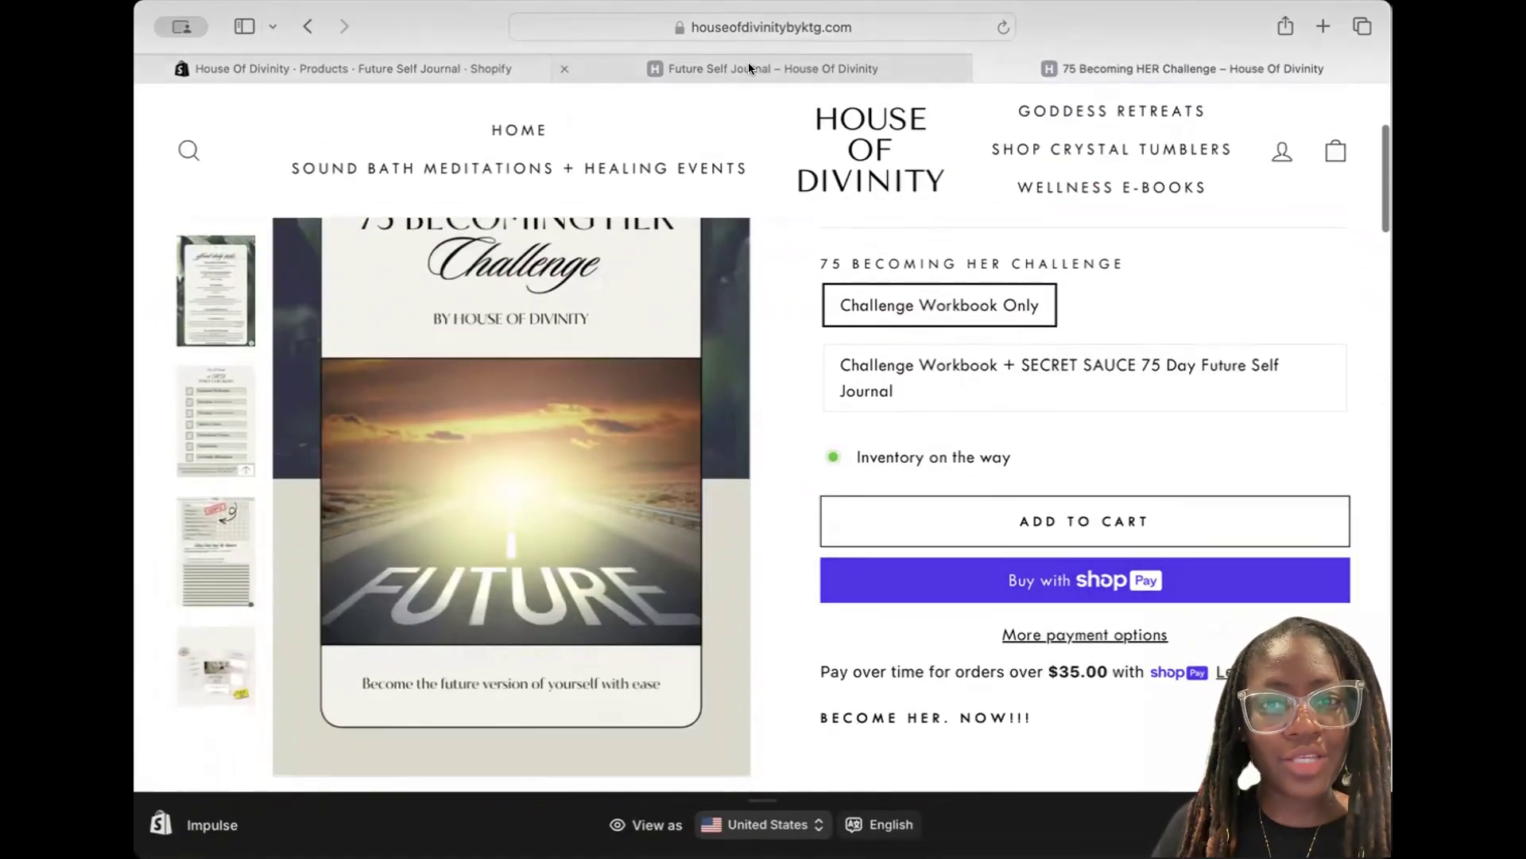
{"action": "scroll", "coordinate": [891, 380], "scroll_direction": "up", "scroll_amount": 2}
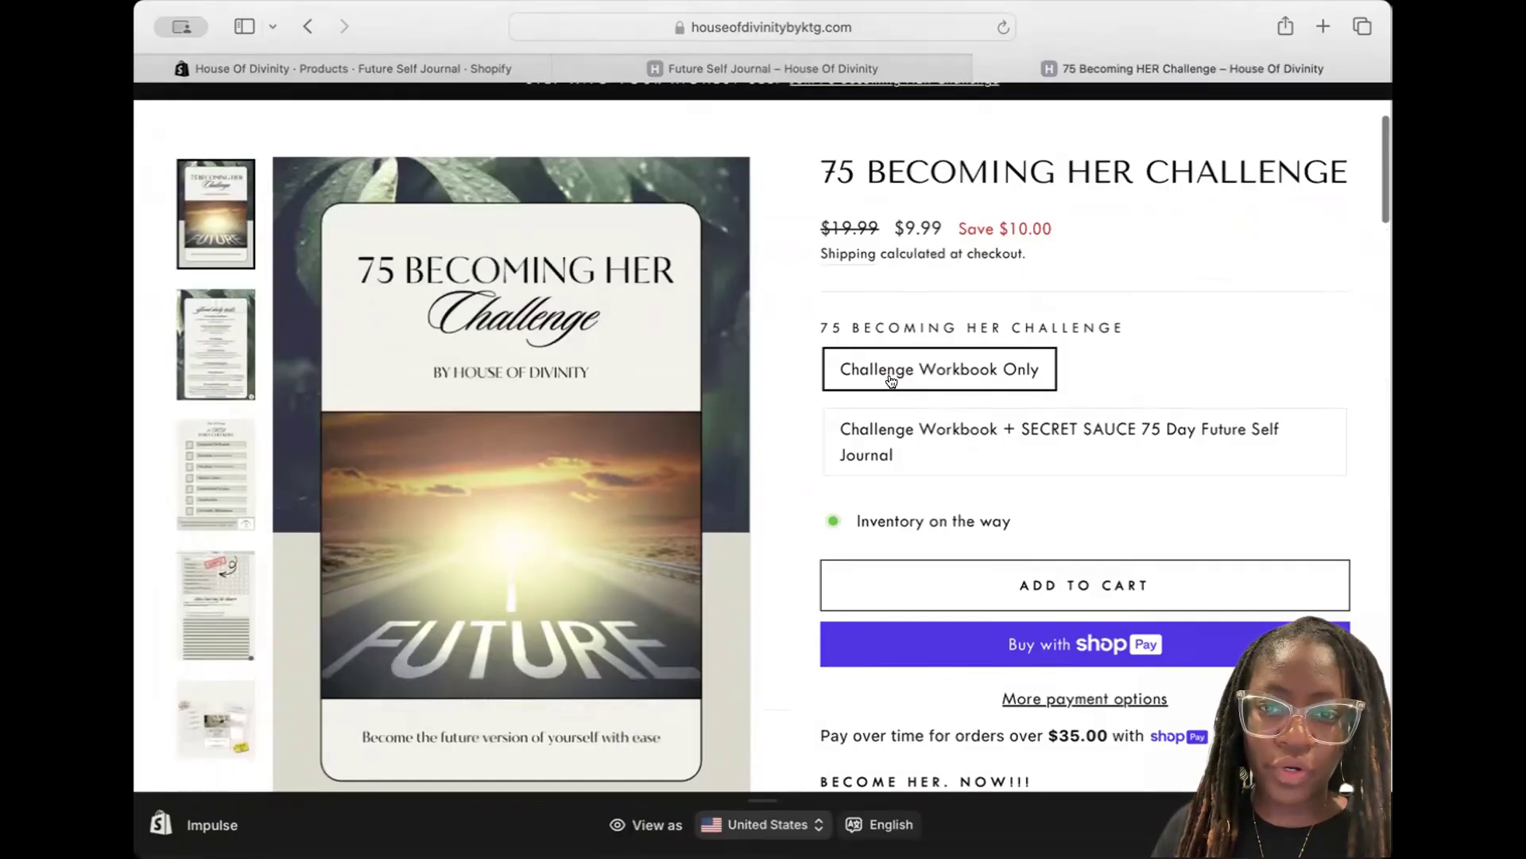
{"action": "scroll", "coordinate": [891, 380], "scroll_direction": "down", "scroll_amount": 1}
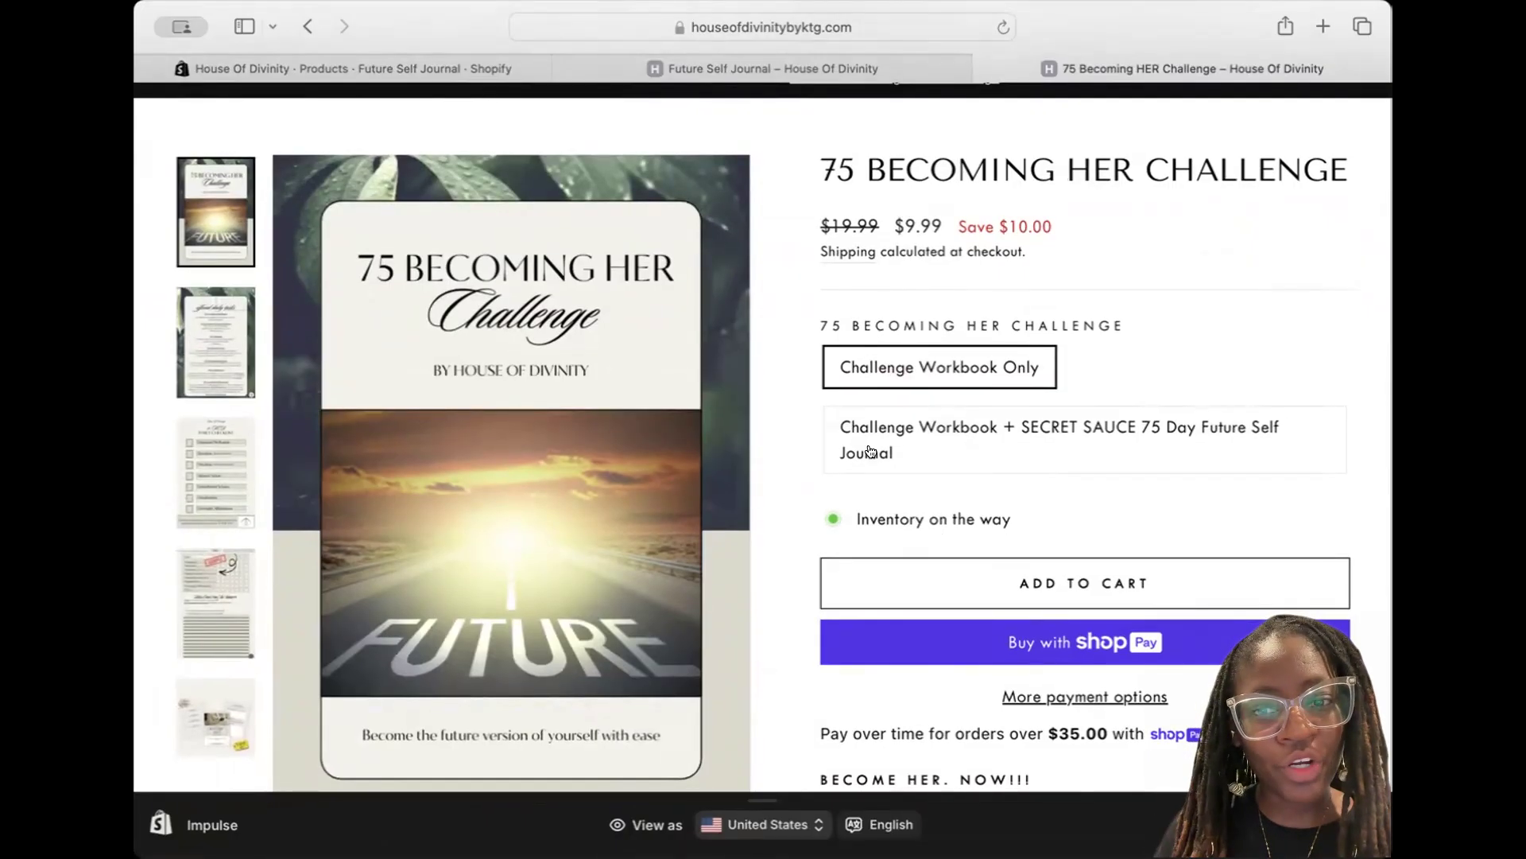
Check the Future Self Journal storefront page, and save the product's inventory changes in the Shopify admin
{"action": "left_click", "coordinate": [798, 67]}
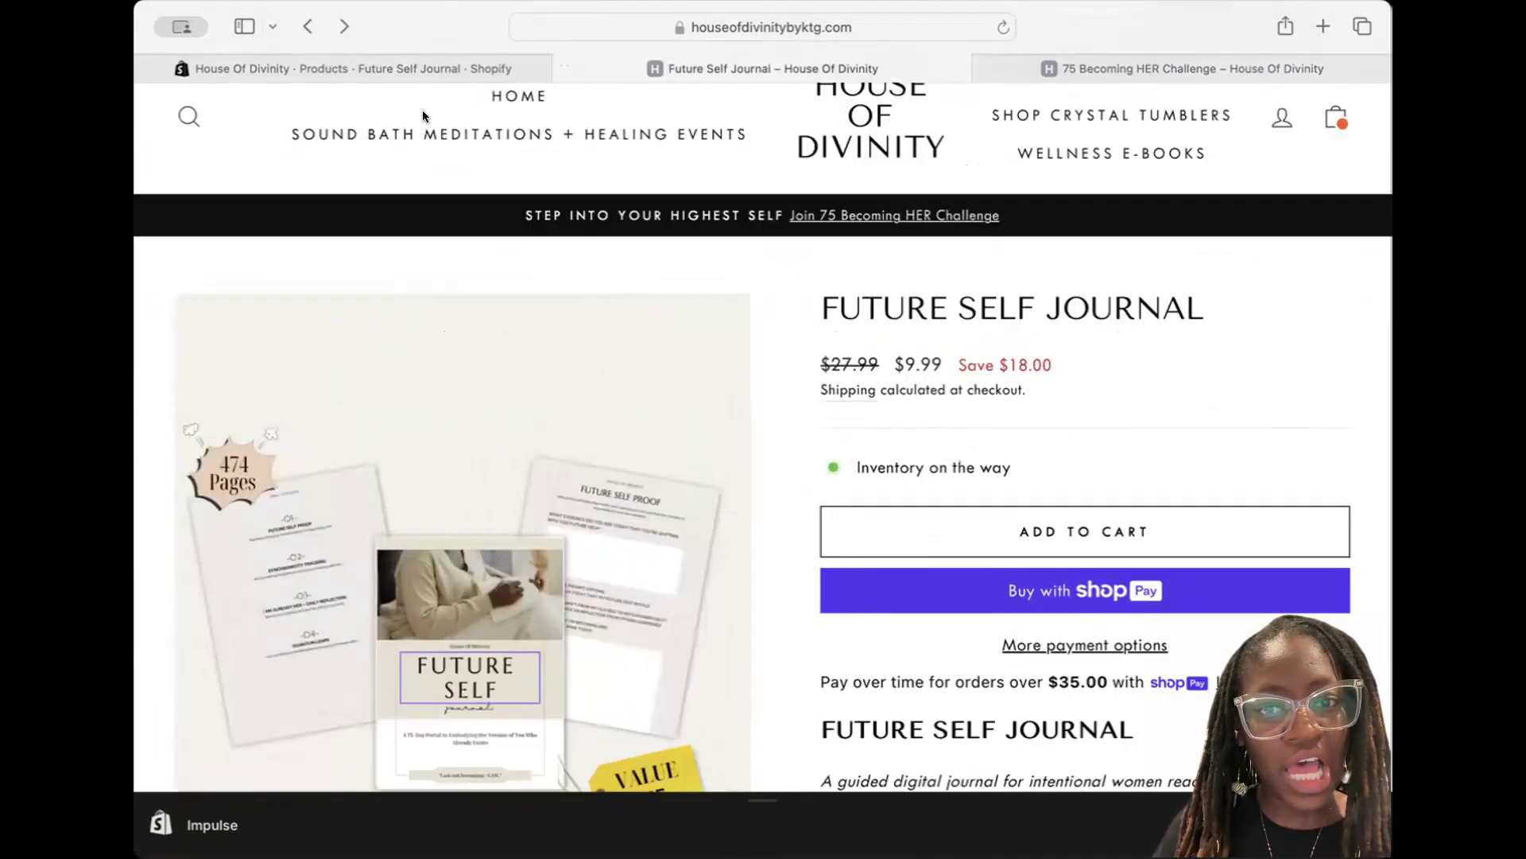
{"action": "left_click", "coordinate": [455, 66]}
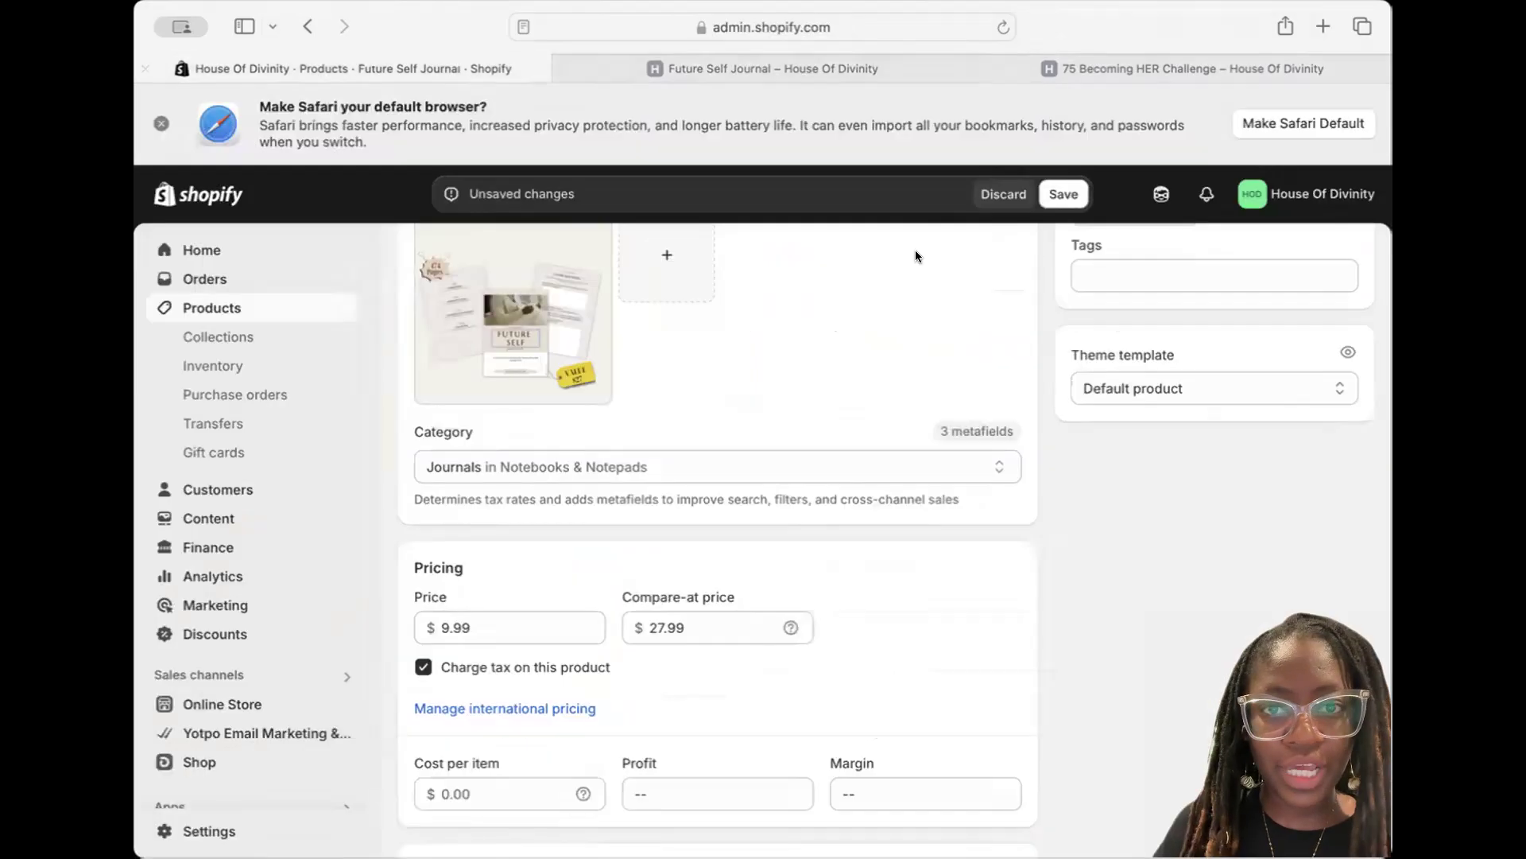
{"action": "left_click", "coordinate": [1083, 192]}
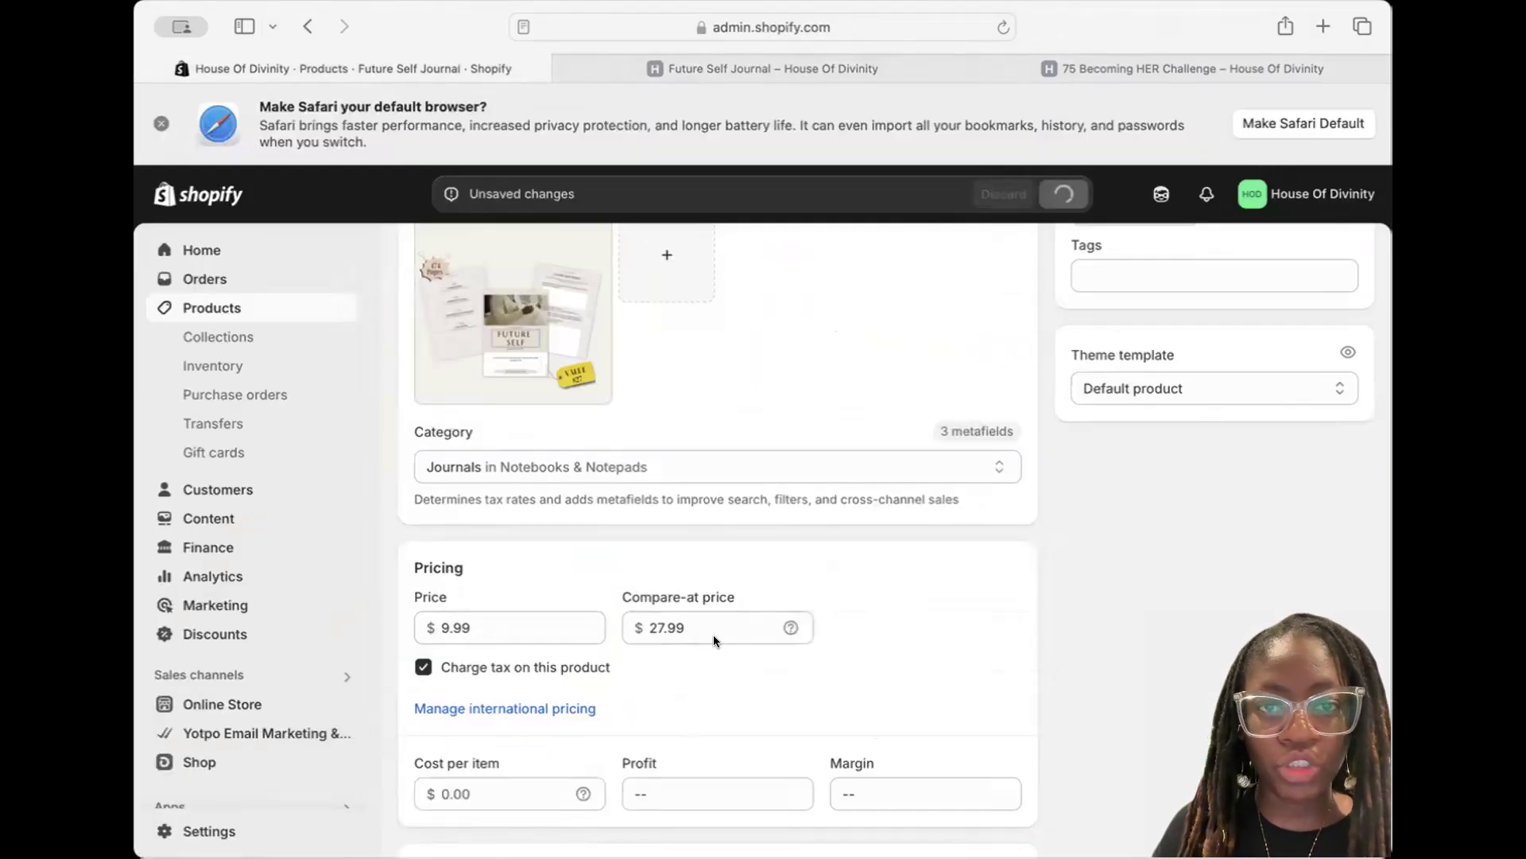
Check the updated stock status on the Future Self Journal storefront page and compare it with the 75 Becoming HER Challenge page
{"action": "left_click", "coordinate": [836, 60]}
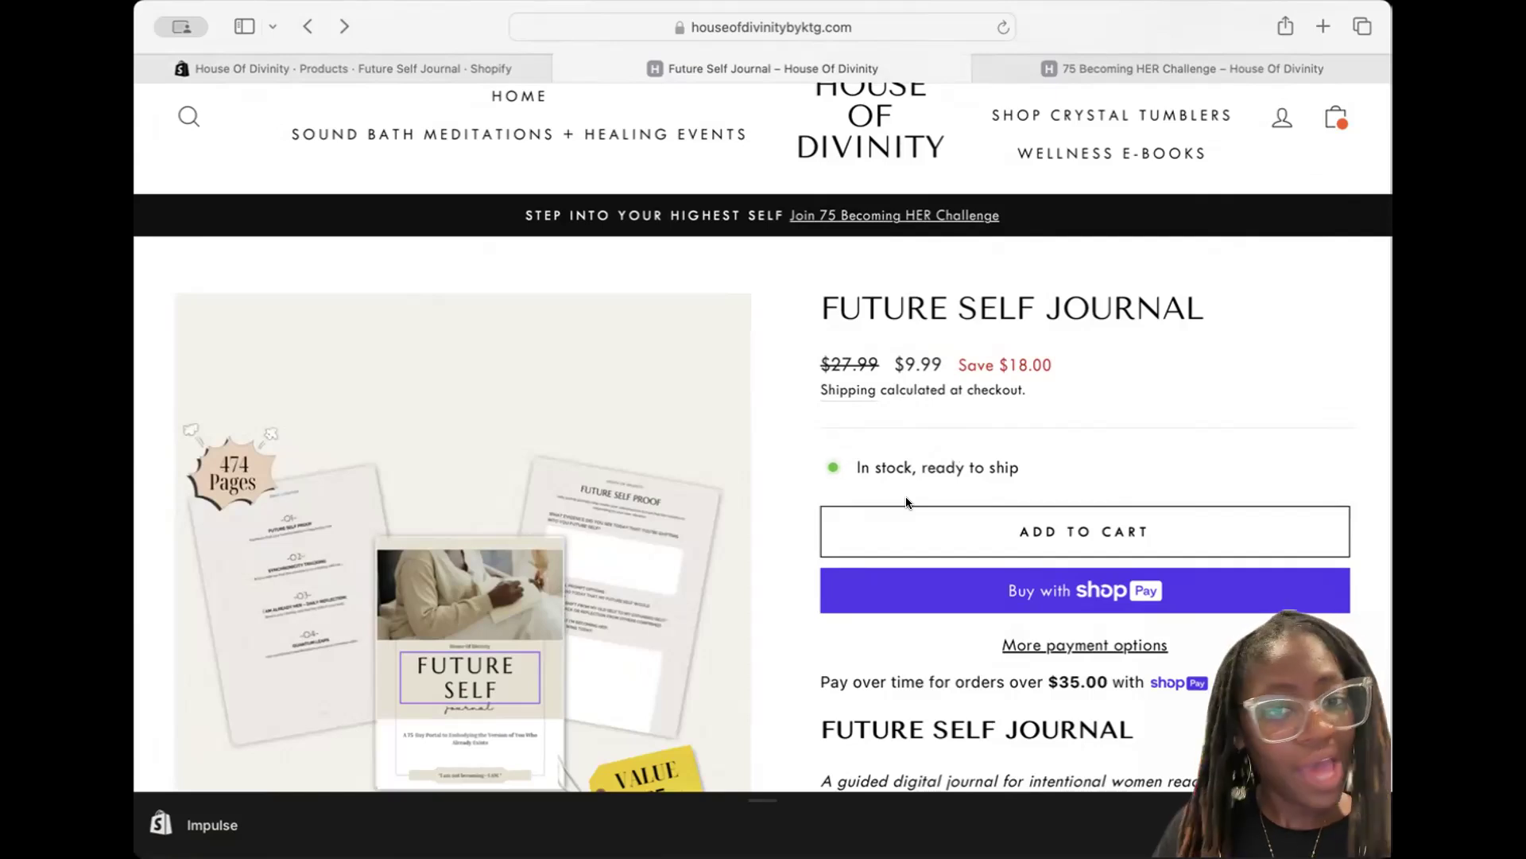
{"action": "left_click", "coordinate": [399, 62]}
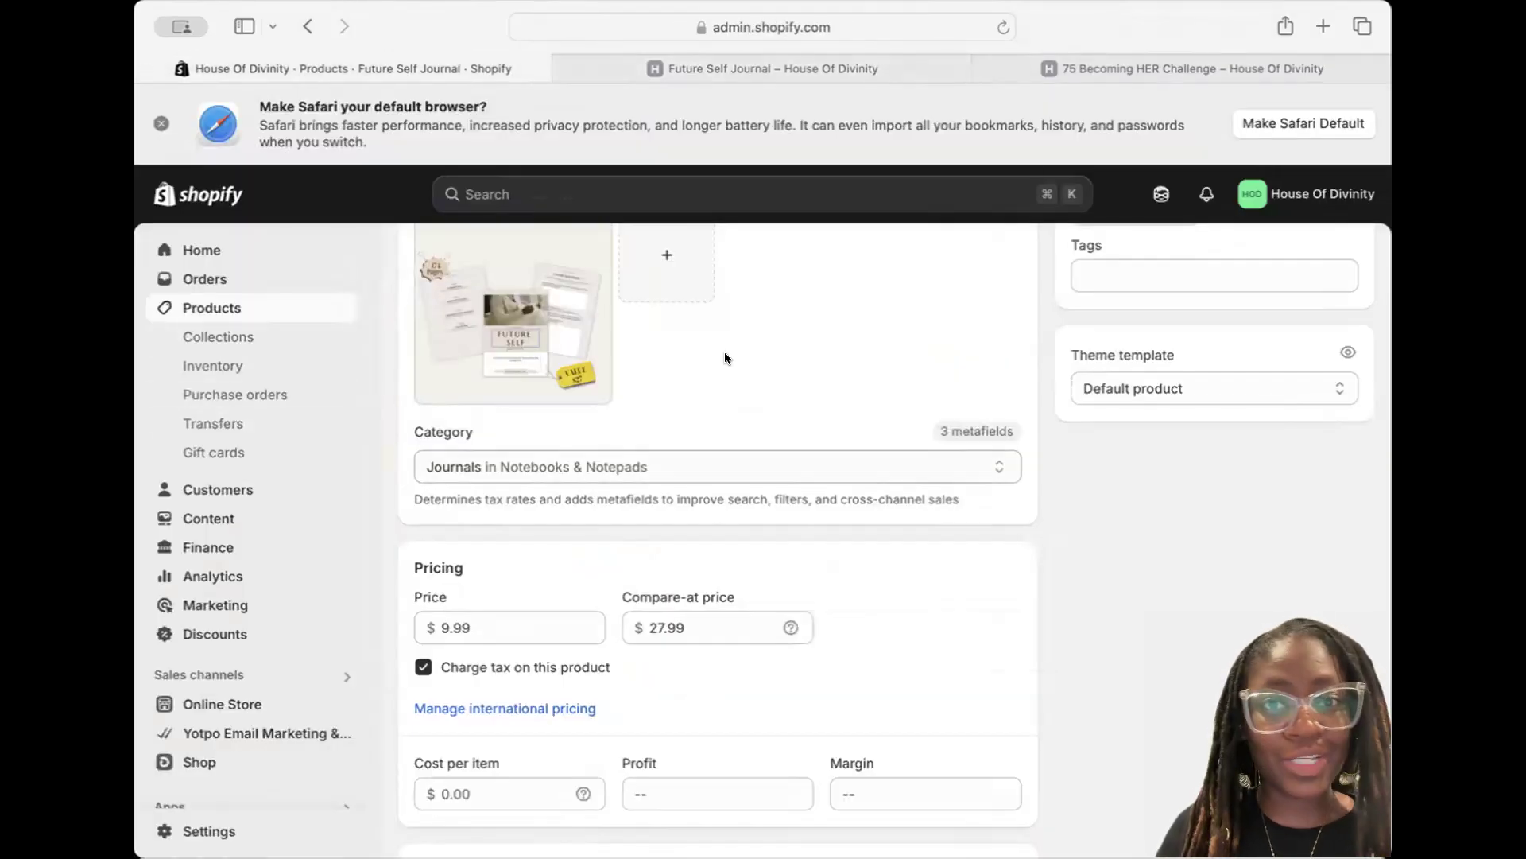
{"action": "left_click", "coordinate": [1114, 70]}
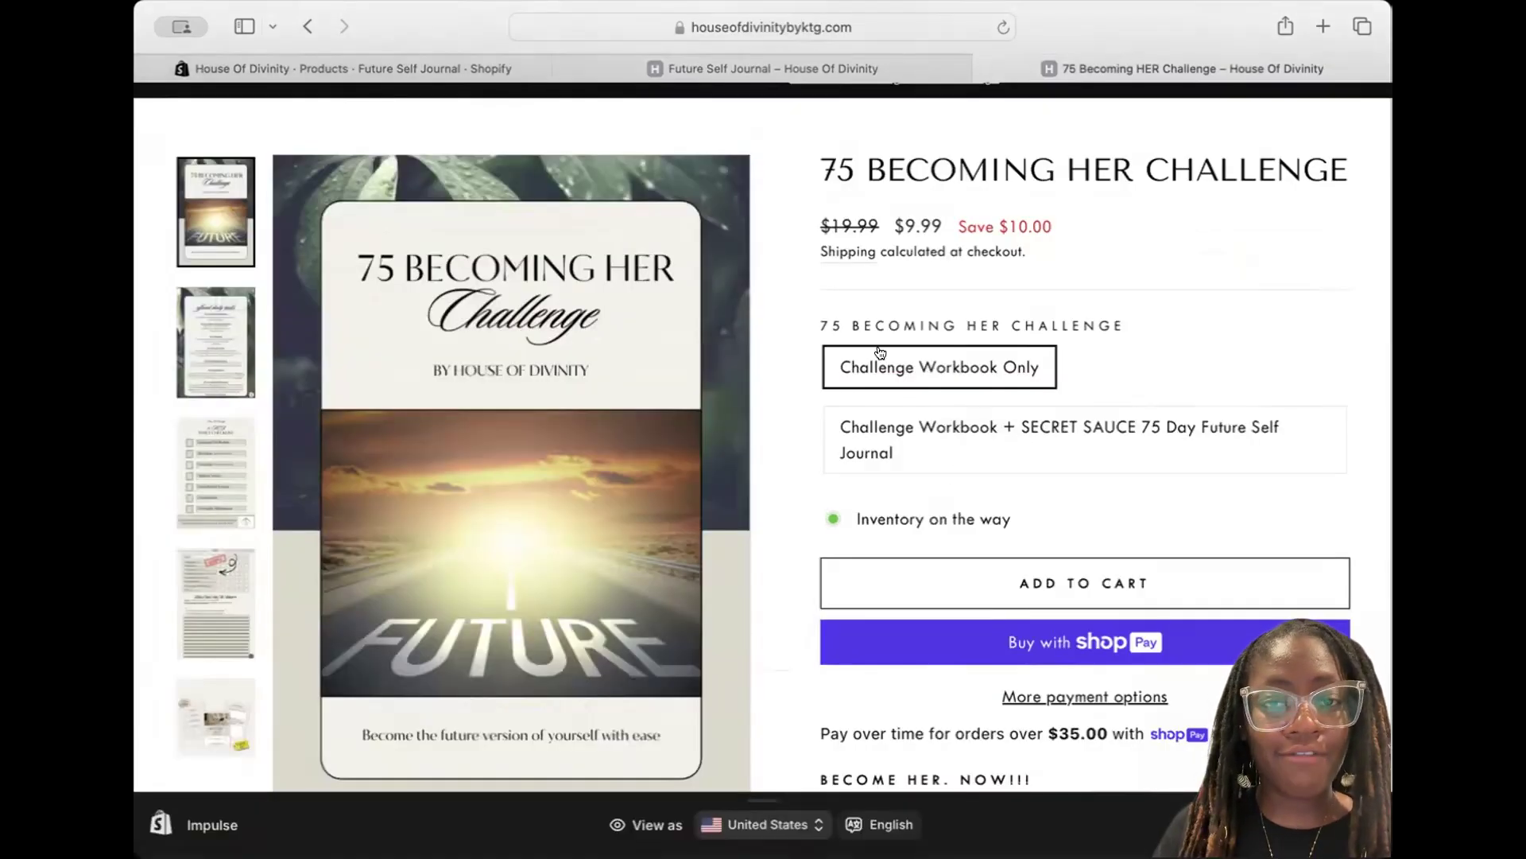
{"action": "left_click", "coordinate": [785, 70]}
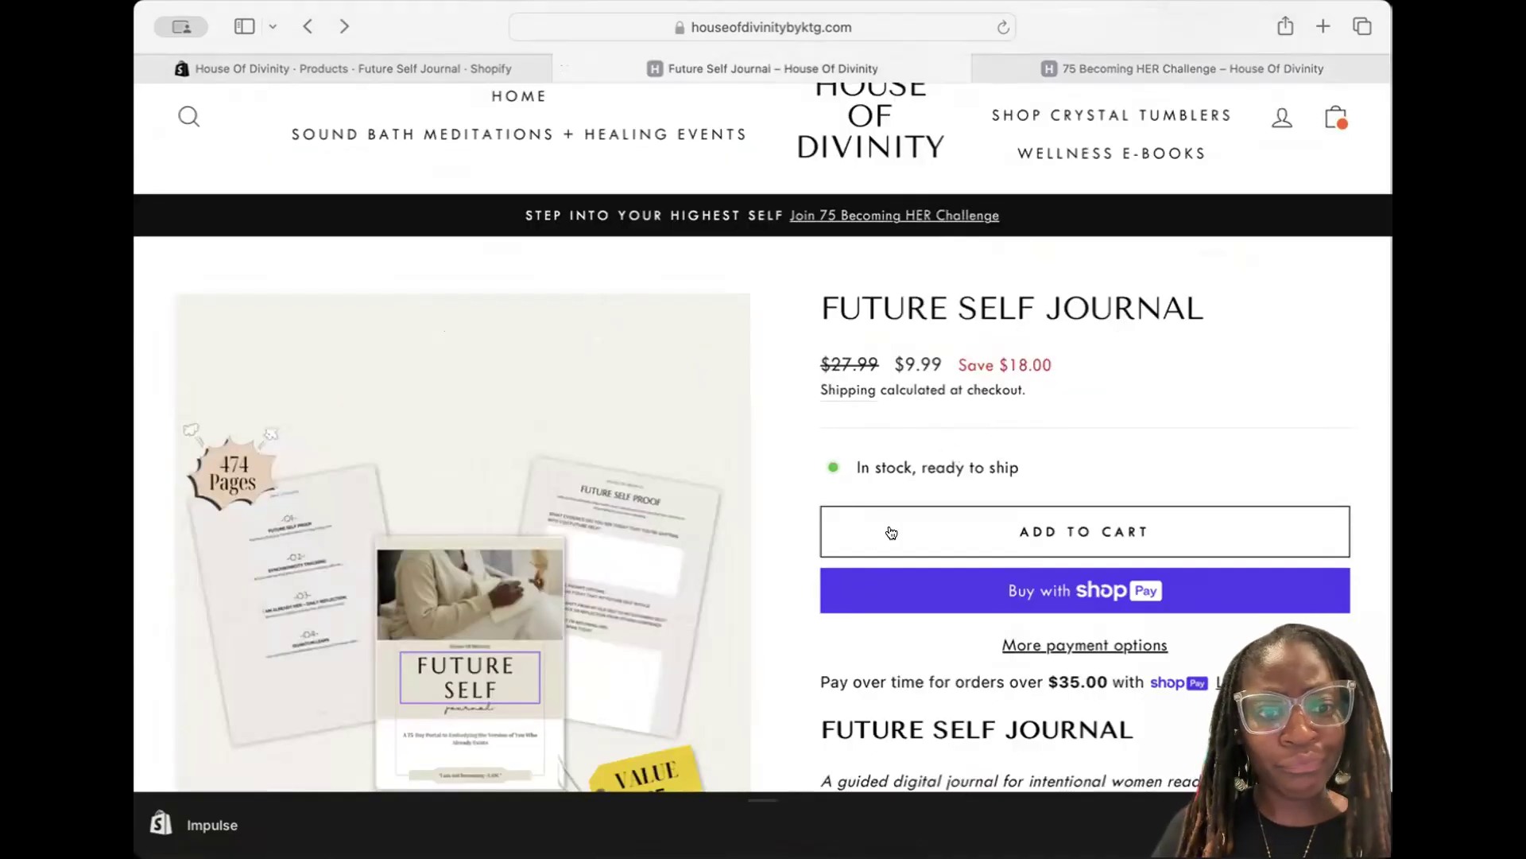
{"action": "scroll", "coordinate": [891, 532], "scroll_direction": "down", "scroll_amount": 3}
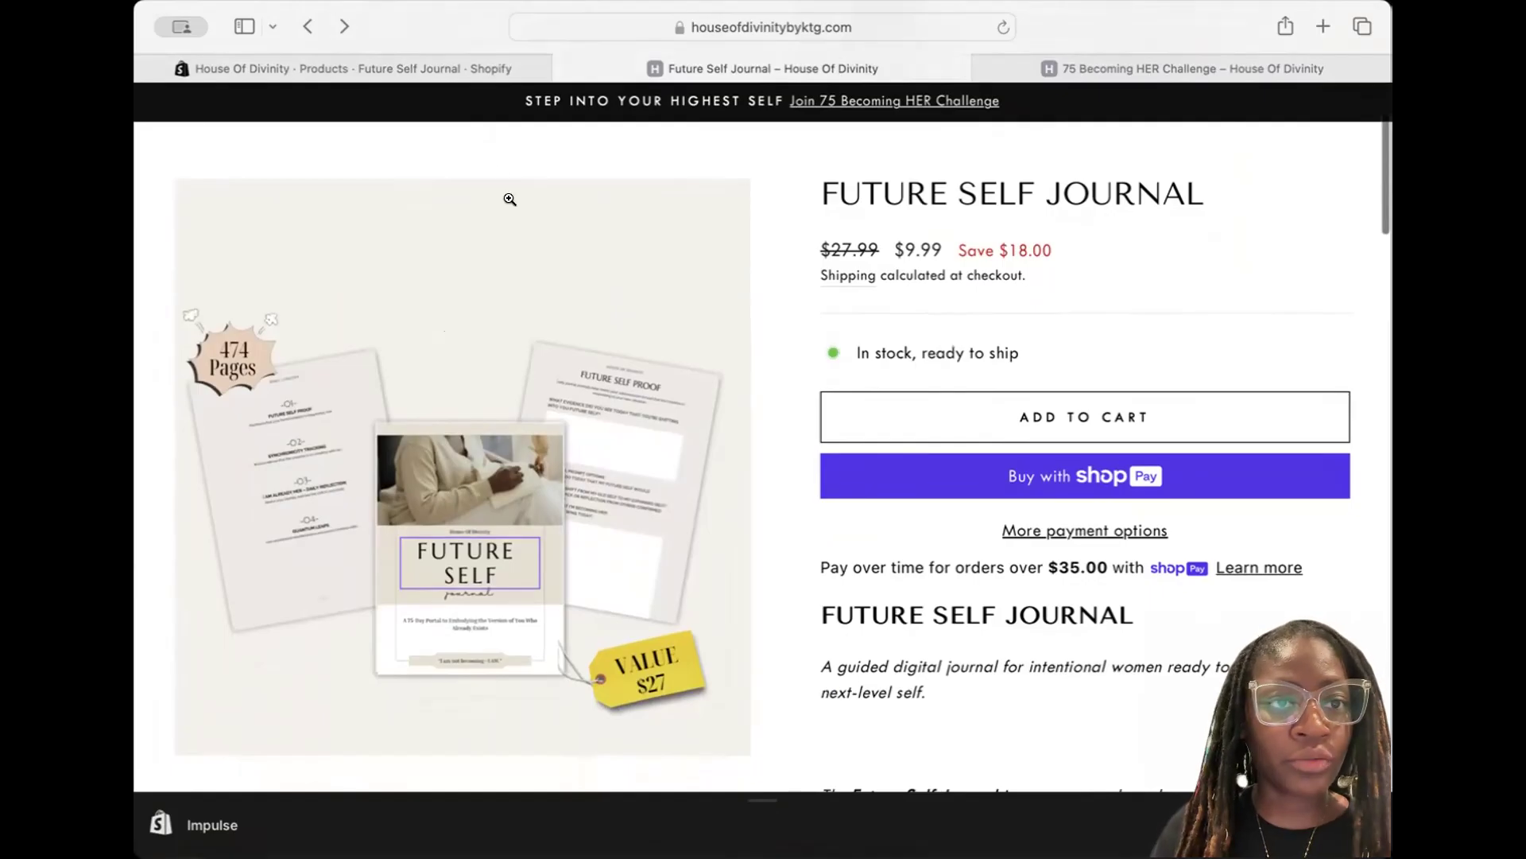
Return to the Shopify admin and open the list of installed apps
{"action": "left_click", "coordinate": [405, 70]}
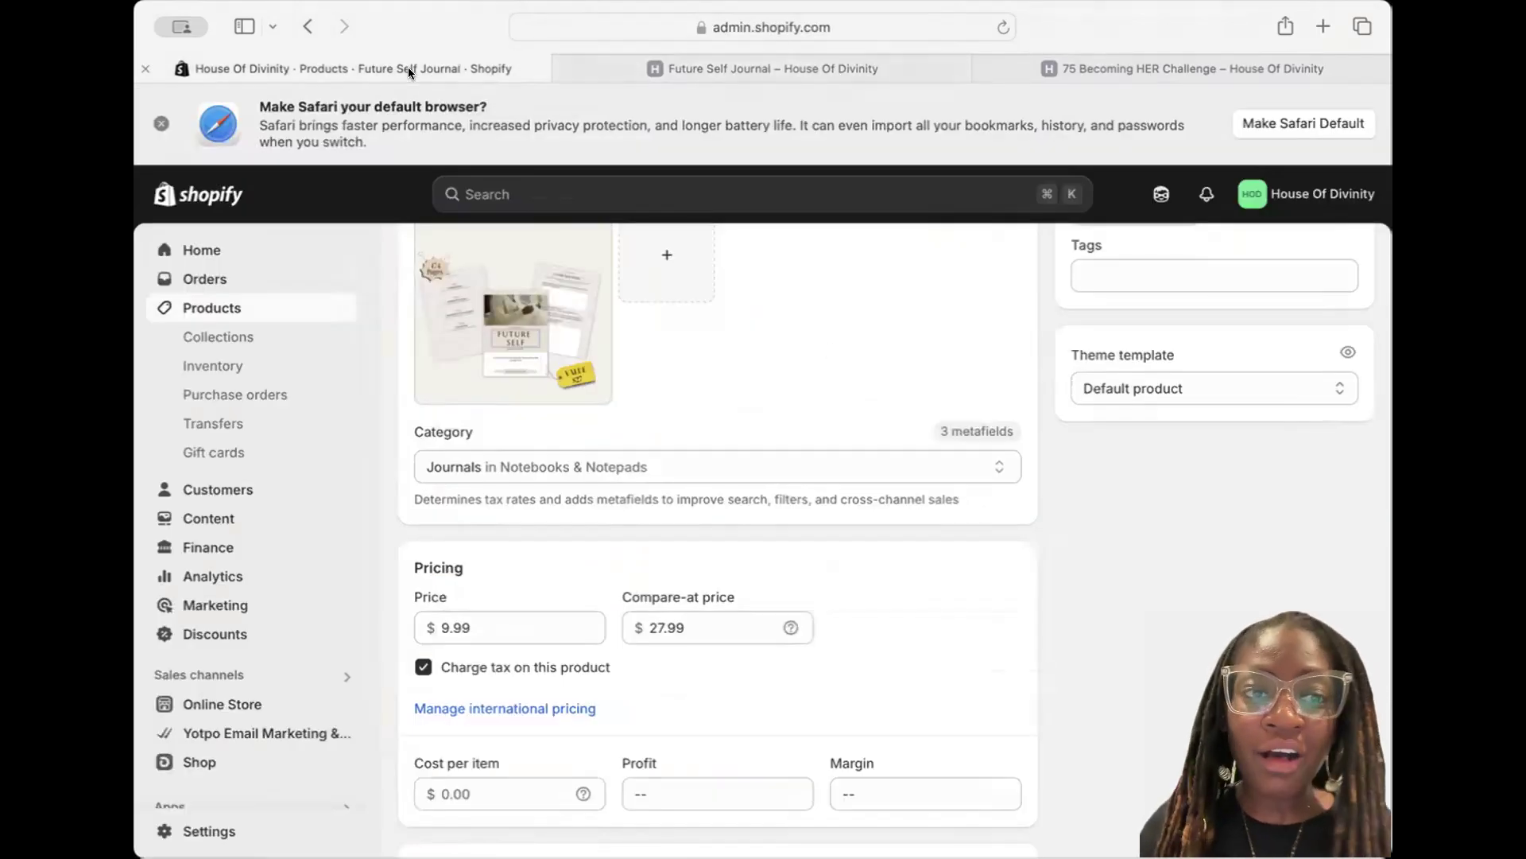
{"action": "scroll", "coordinate": [714, 384], "scroll_direction": "up", "scroll_amount": 10}
{"action": "scroll", "coordinate": [228, 755], "scroll_direction": "down", "scroll_amount": 1}
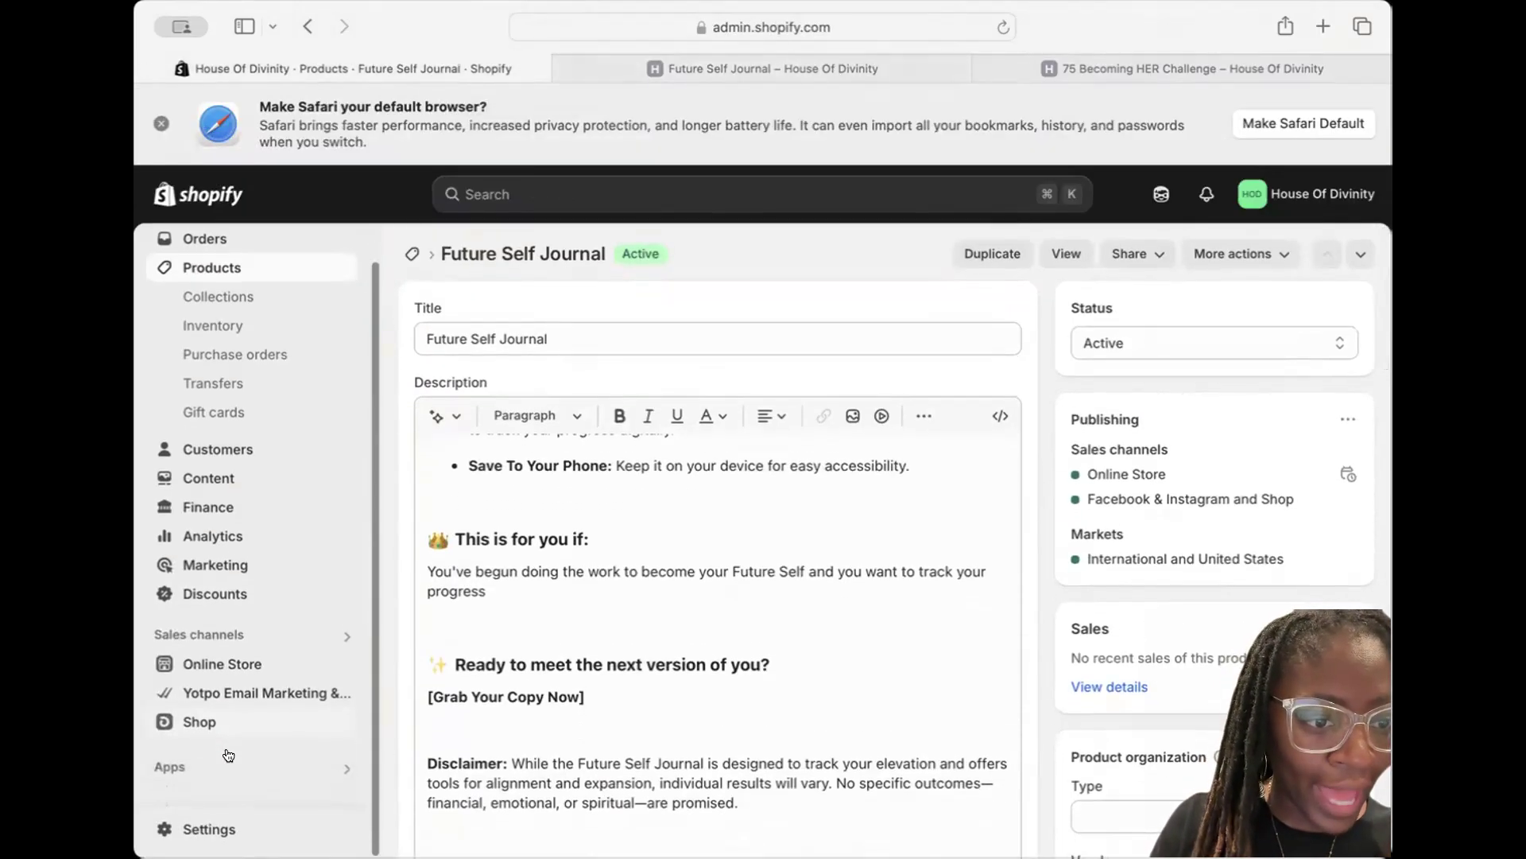
{"action": "left_click", "coordinate": [347, 765]}
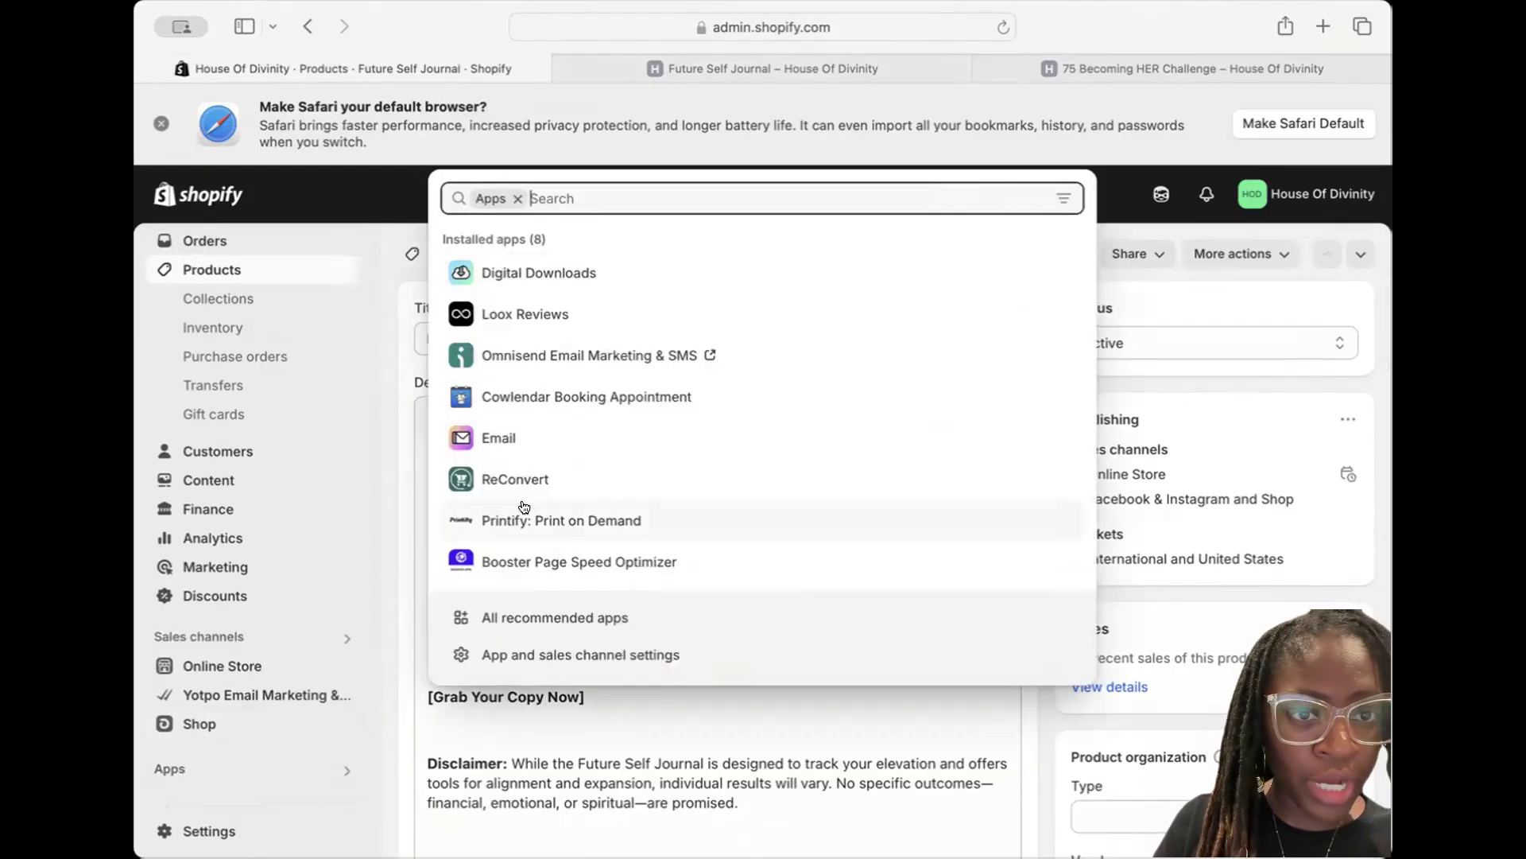